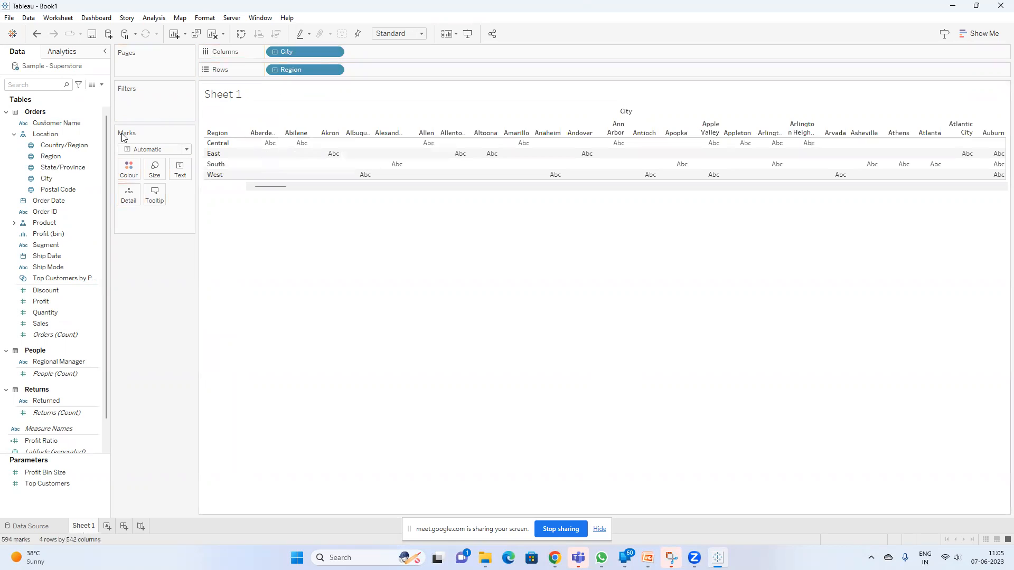
Place Postal Code on Colour, City on Size, State/Province on Text and Region on Detail, and widen the Marks card
drag(74, 189, 128, 173)
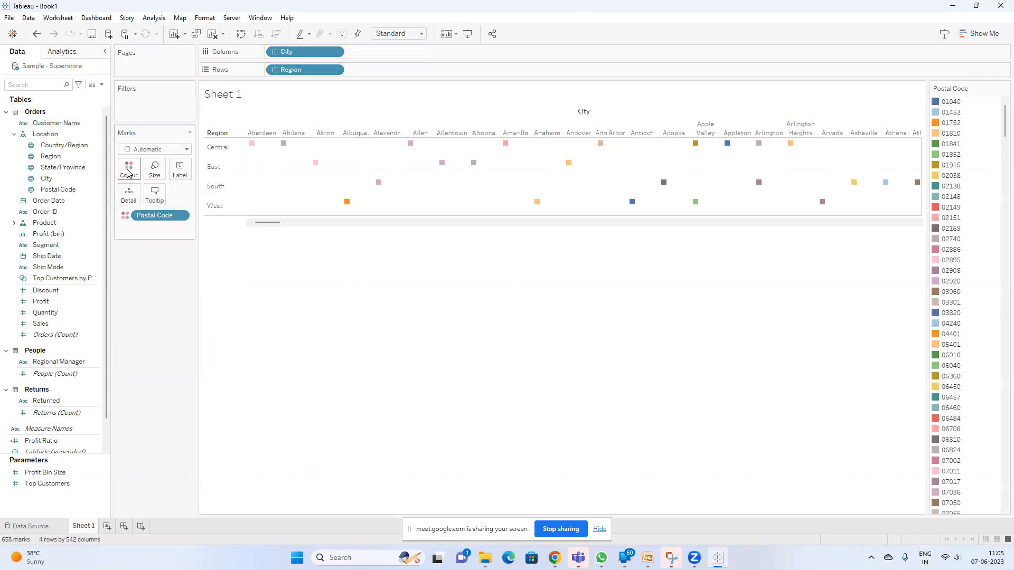
click(51, 167)
drag(49, 178, 152, 170)
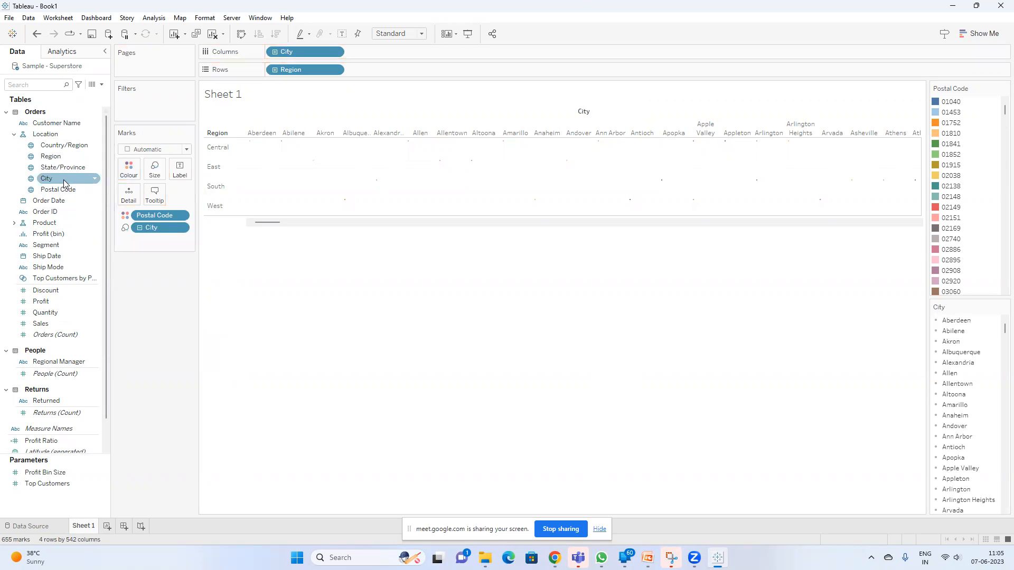
drag(49, 167, 174, 173)
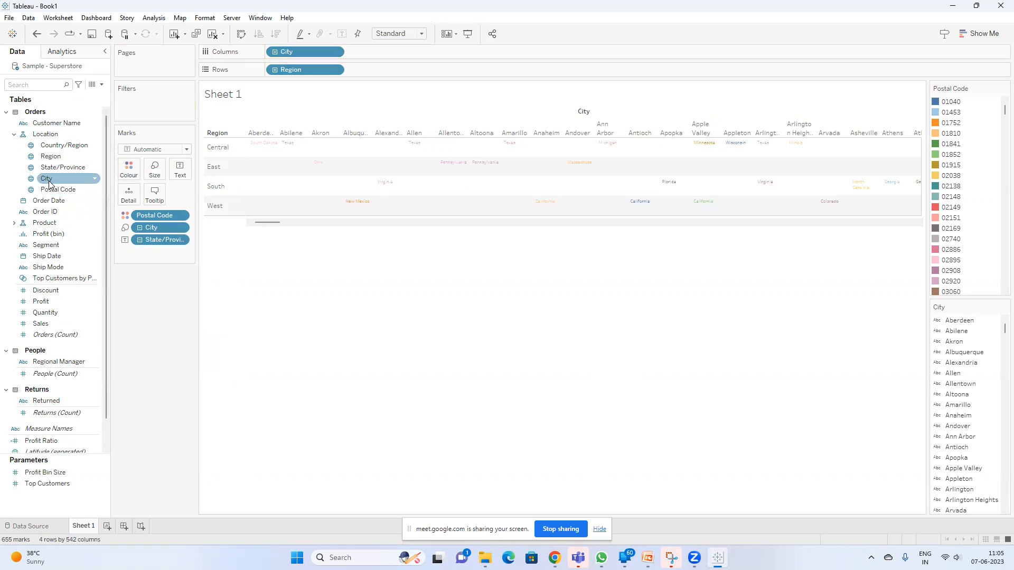
drag(51, 156, 131, 199)
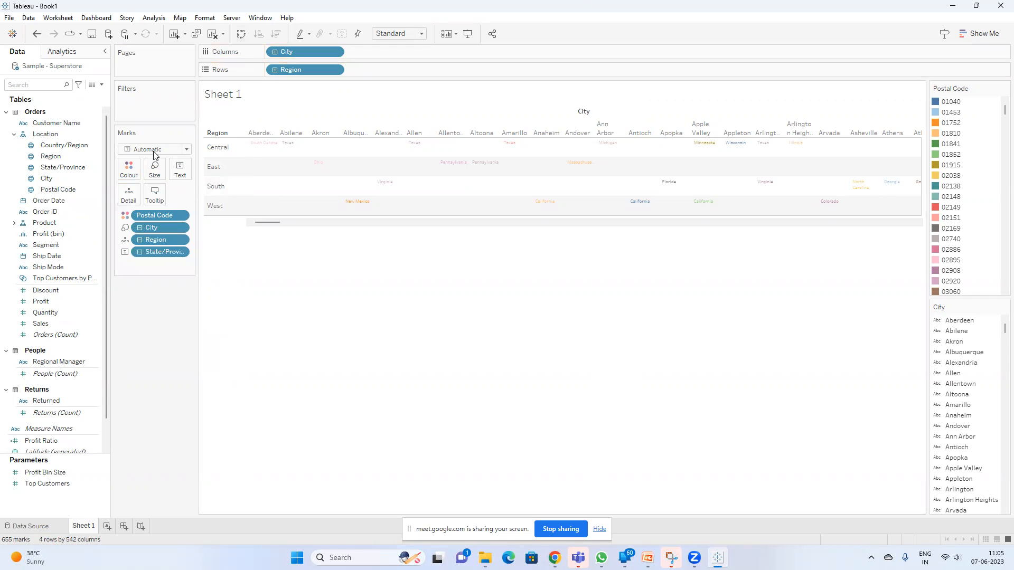
drag(198, 223, 254, 225)
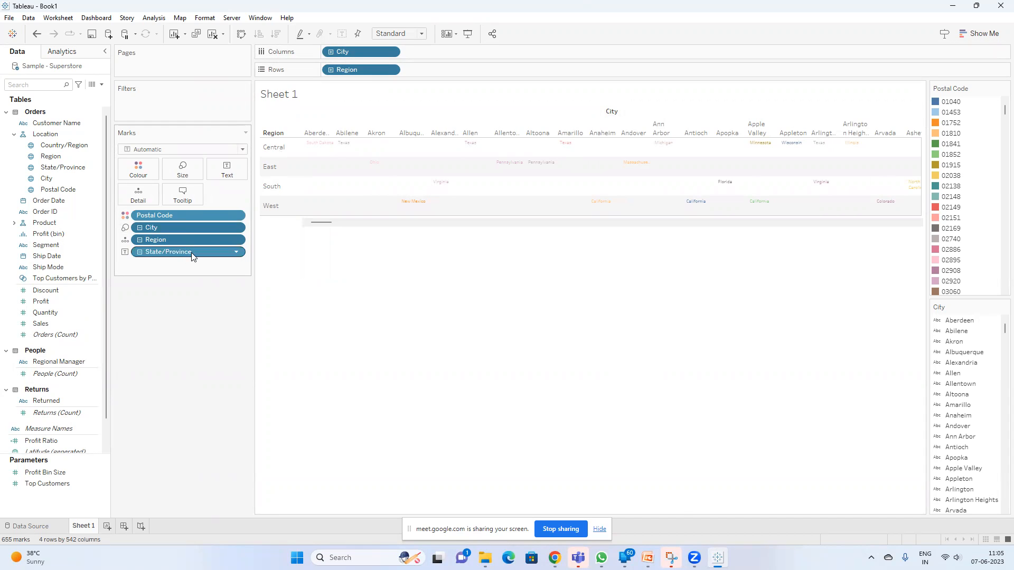
Open Notepad, note "city region postal code and state/province", select that line and return to Tableau
key(super)
text(note)
key(Return)
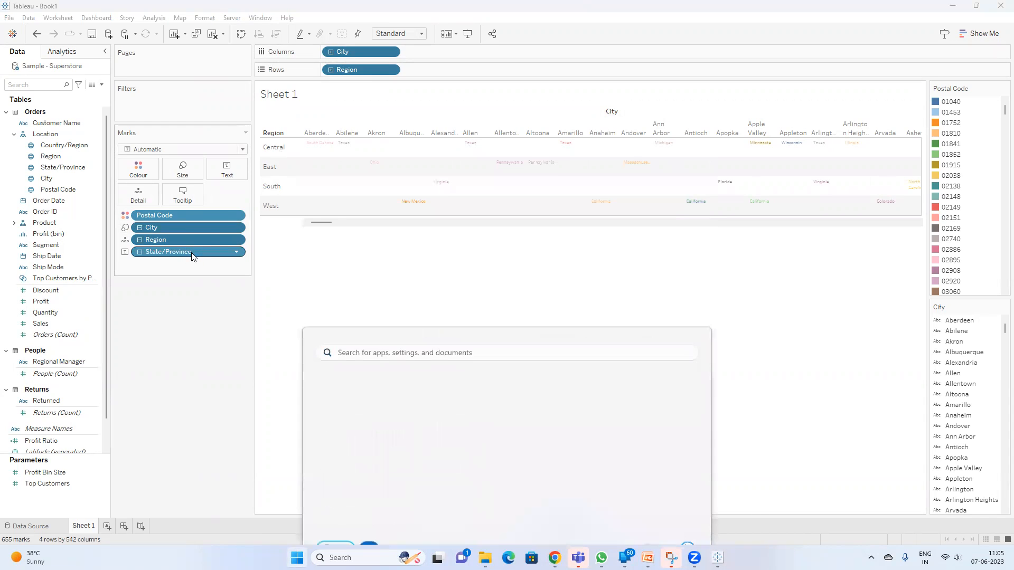
text(city region postal code and state/province)
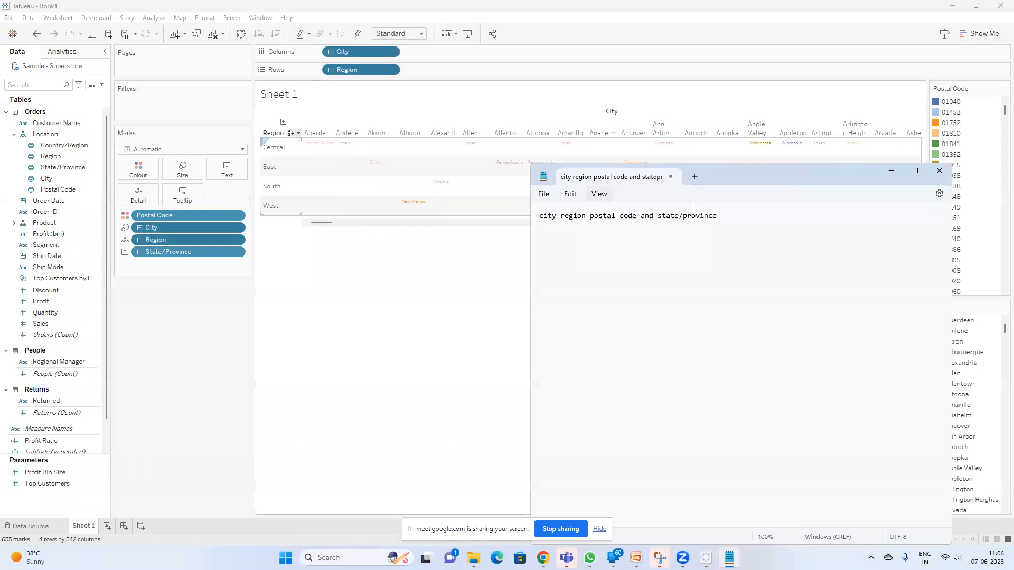
drag(738, 219, 507, 224)
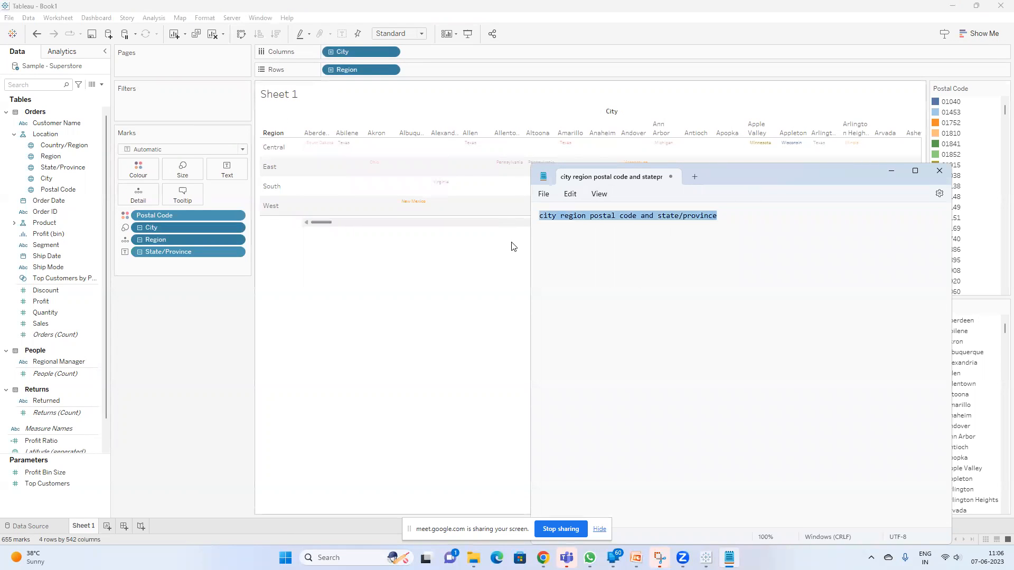
click(379, 279)
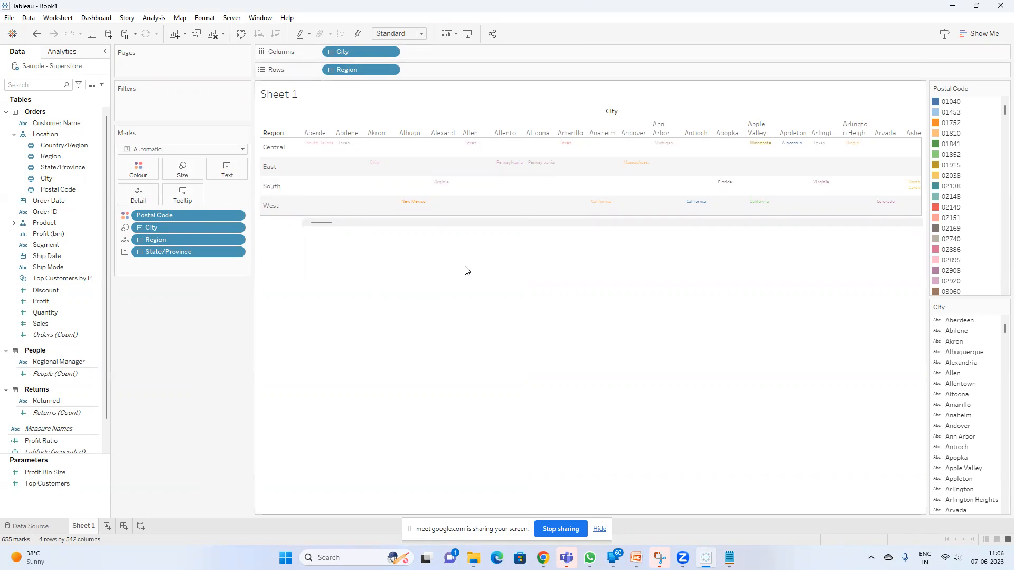
Switch to PowerPoint and review the "What are Viz LOD" slide
key(alt+Tab)
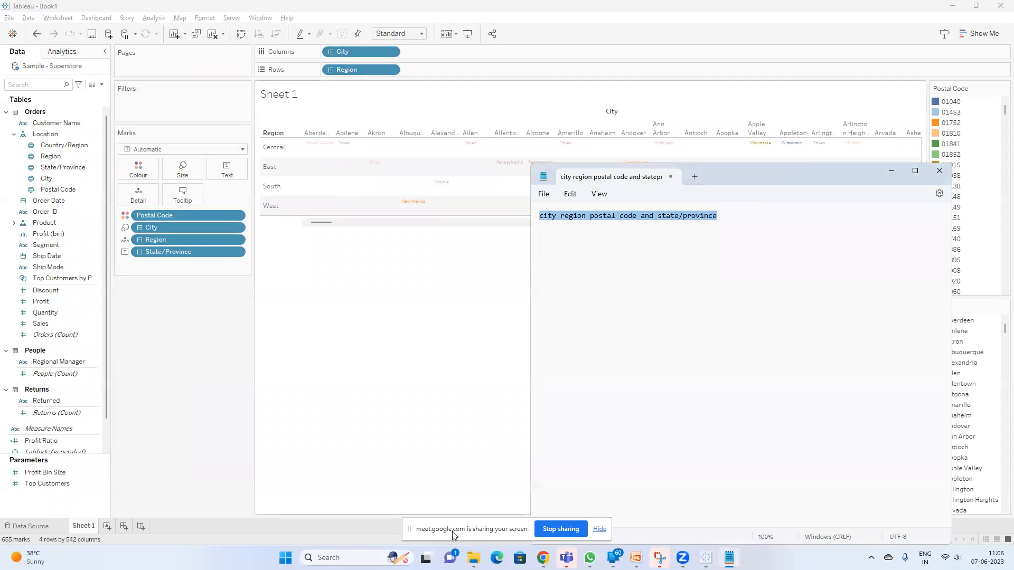
click(636, 558)
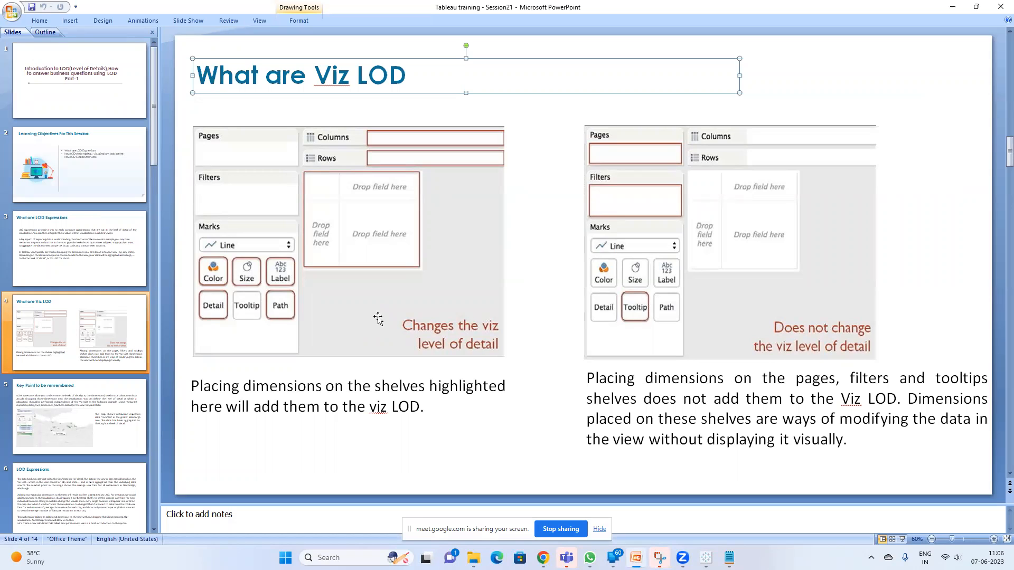
key(alt+Tab)
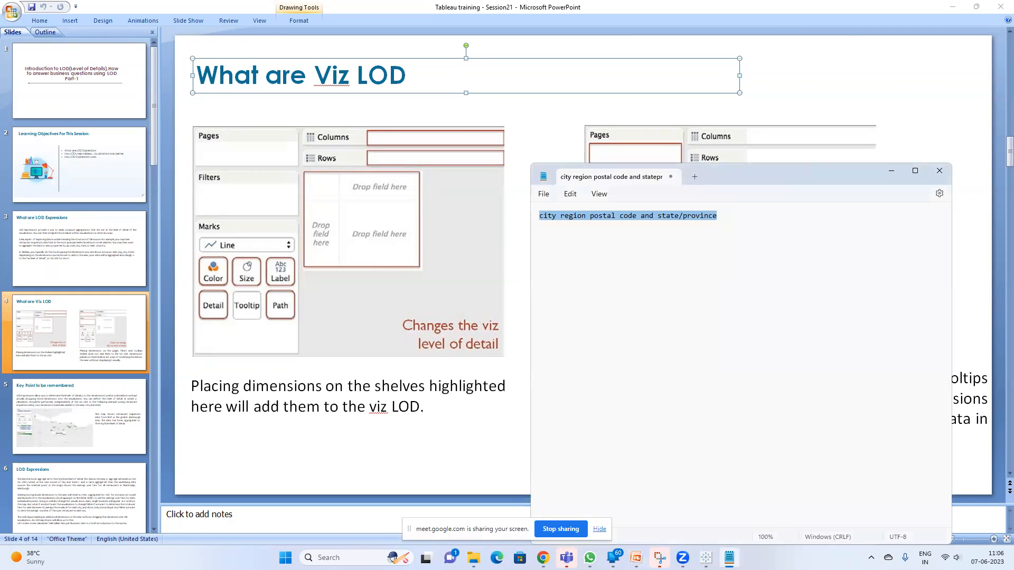
Switch to Tableau, clear Sheet 1, and place City and Postal Code on Rows with a wider City column
click(706, 558)
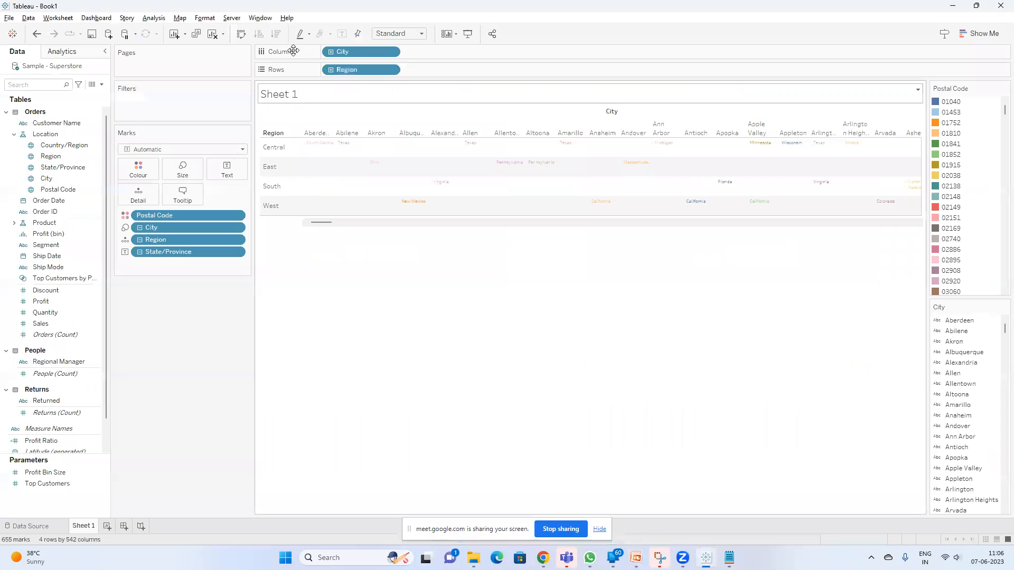
click(218, 34)
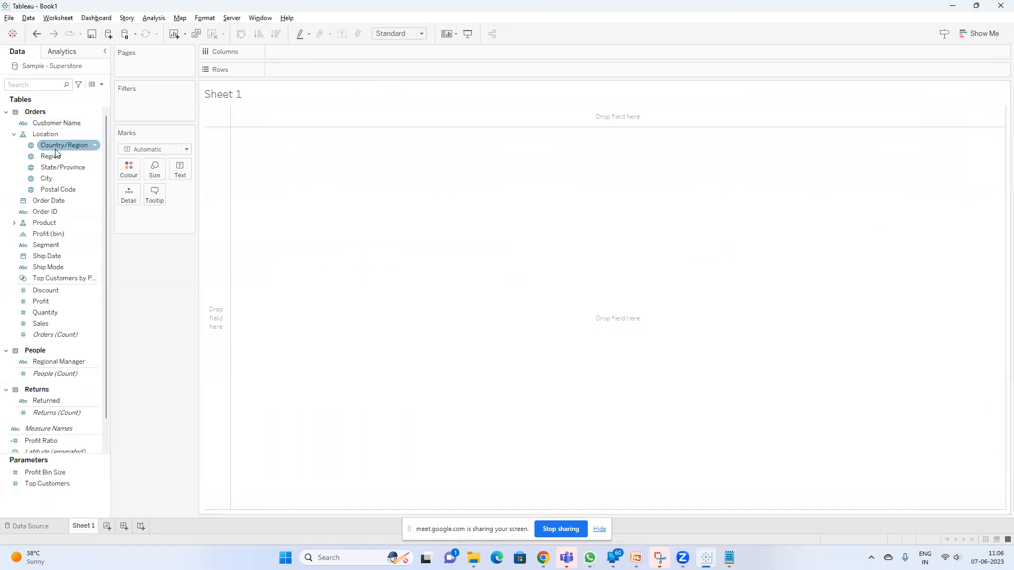
drag(50, 179, 338, 72)
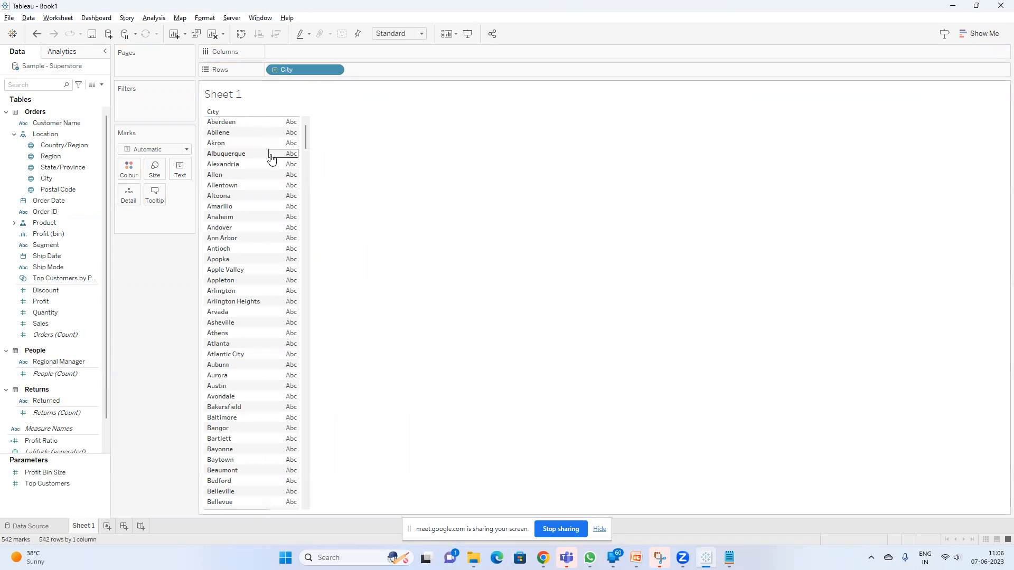
drag(267, 153, 309, 154)
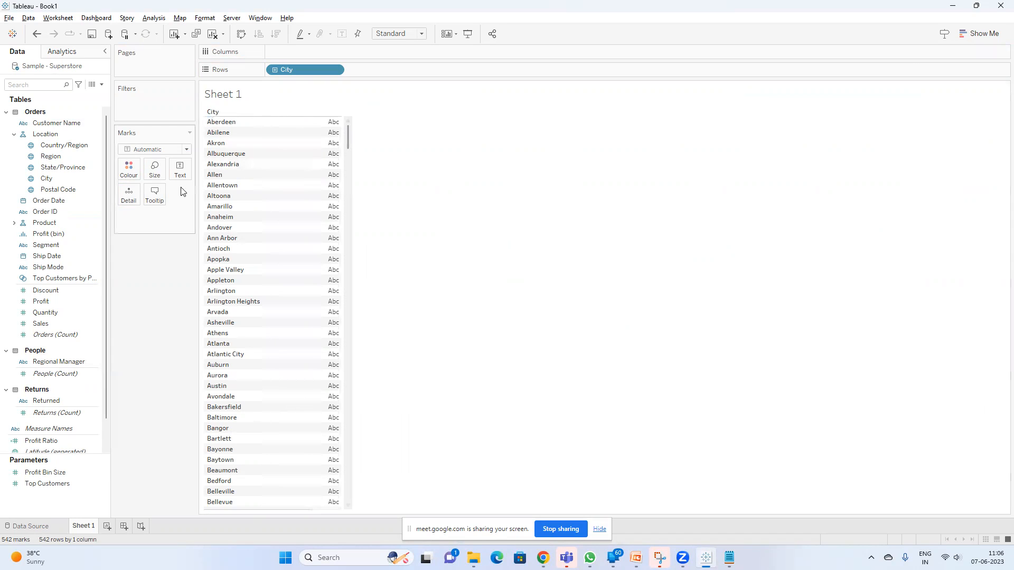
click(62, 188)
drag(62, 189, 407, 72)
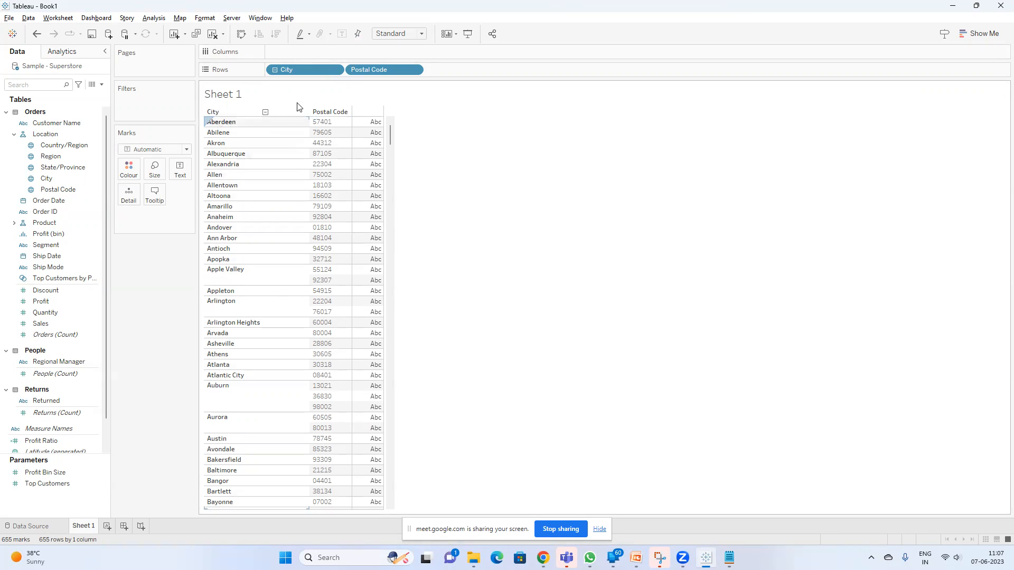
Add Category from the Product hierarchy to Rows after Postal Code, and add Sales and Profit as measures
click(68, 123)
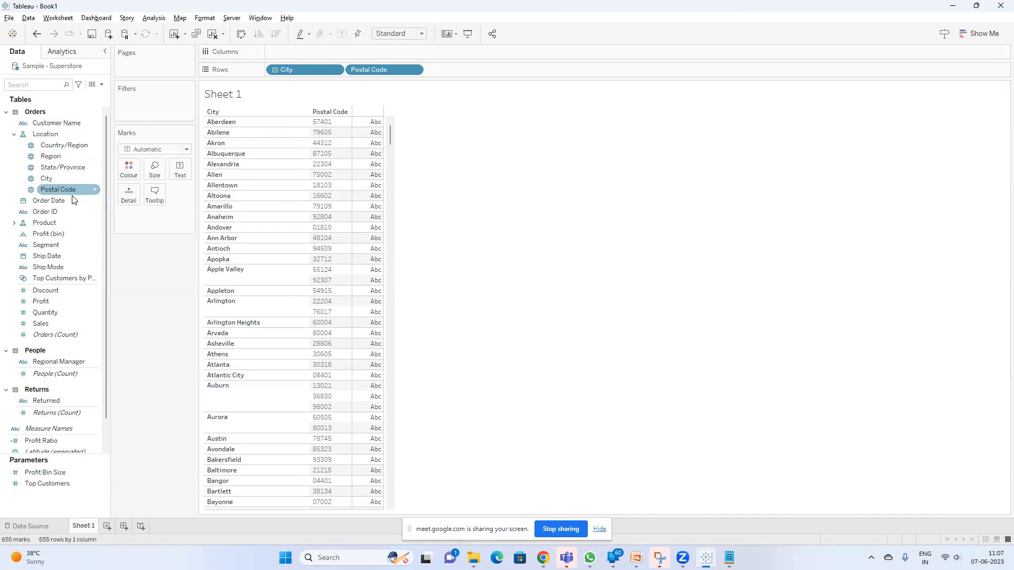
click(15, 223)
drag(58, 238, 489, 71)
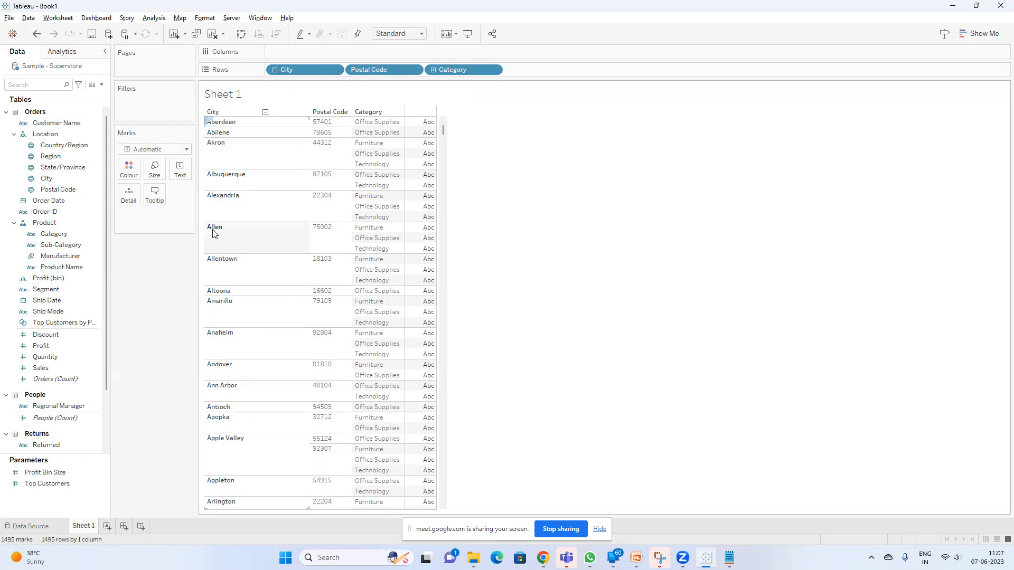
scroll(364, 202, down, 1)
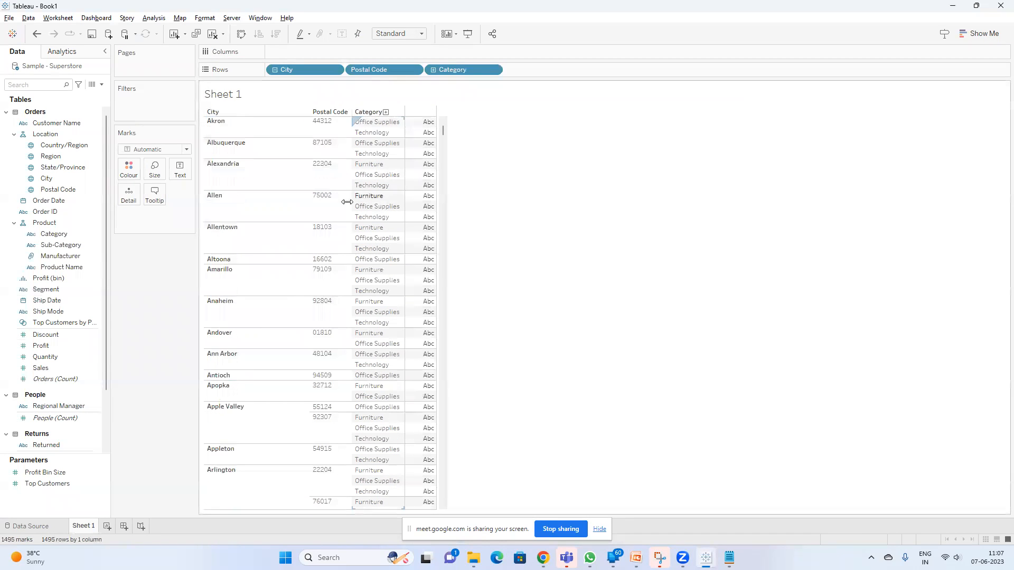
double_click(37, 370)
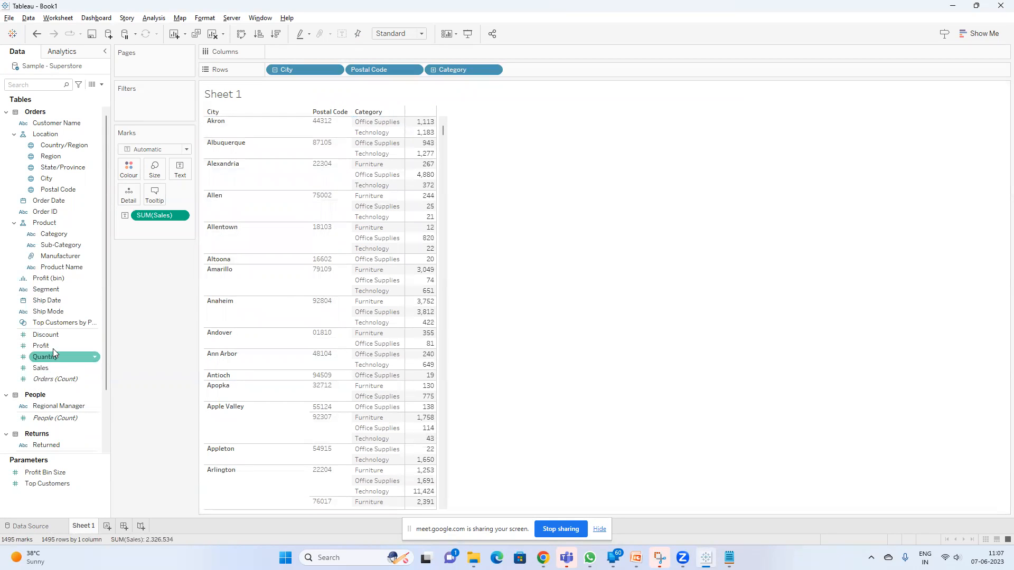
double_click(51, 346)
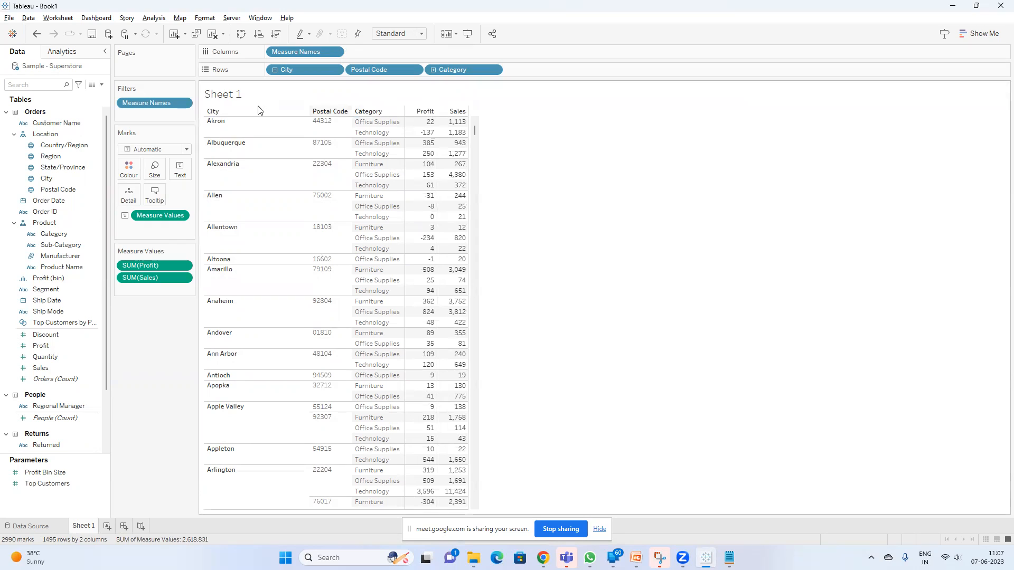
click(386, 125)
click(338, 123)
click(221, 124)
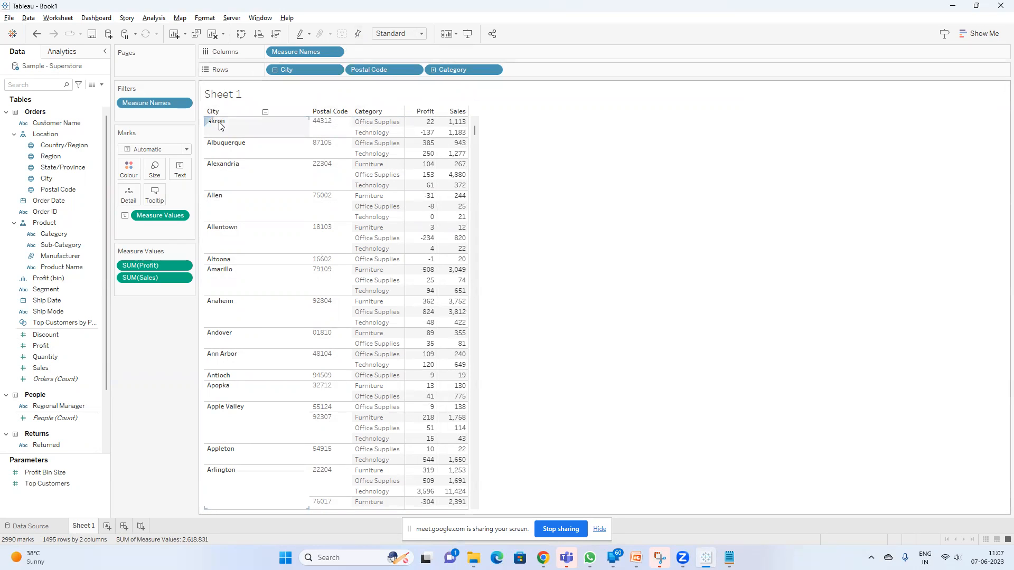
click(384, 122)
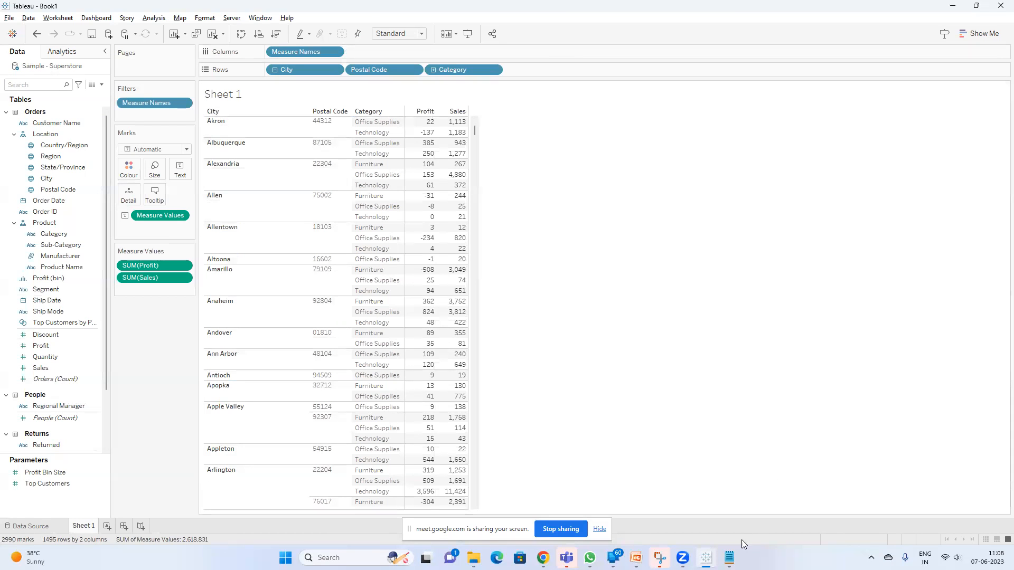
Switch to Notepad, add the line "City postal code & category" and return to Tableau
click(729, 557)
click(766, 276)
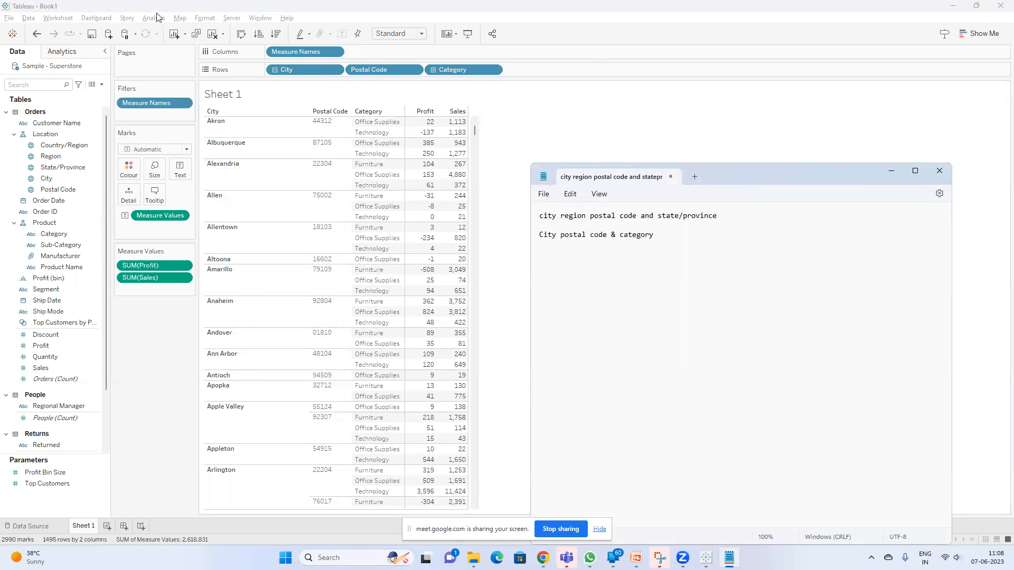
click(507, 131)
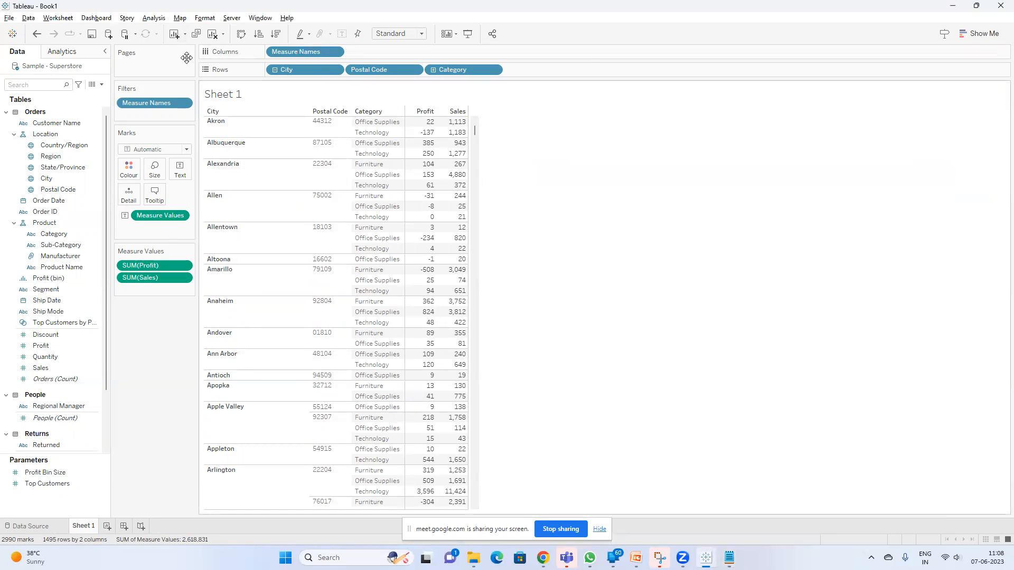
Create a new worksheet with Region on Rows, Country/Region, State/Province and City on Colour, and Postal Code on Text, and widen the Marks card
click(109, 526)
click(52, 147)
drag(52, 154, 302, 70)
click(66, 178)
drag(66, 178, 129, 170)
click(56, 191)
drag(55, 191, 176, 170)
drag(196, 220, 218, 221)
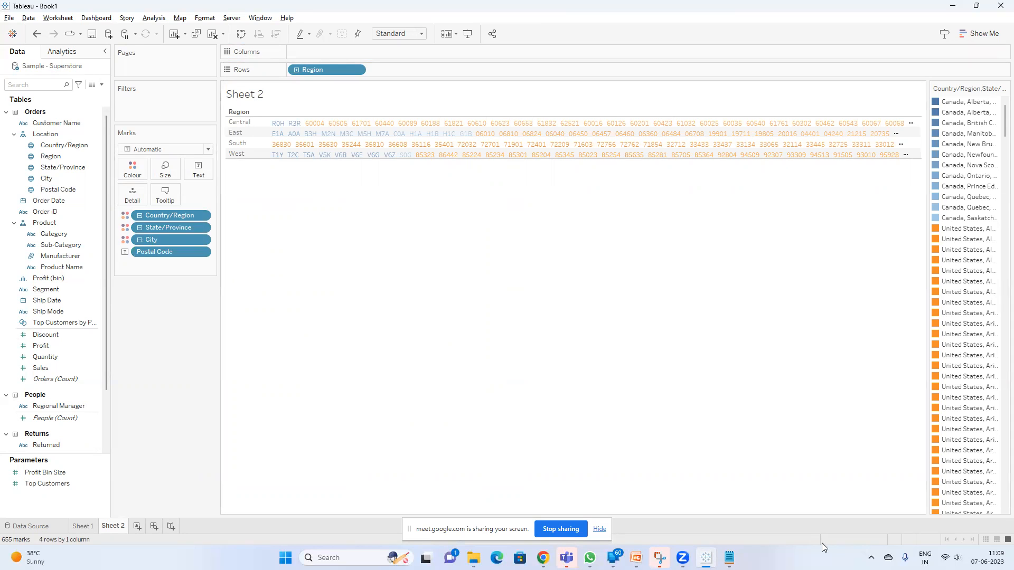
Switch to Notepad, add the line "Region,country,state,city ,postal code" and return to Tableau
click(729, 558)
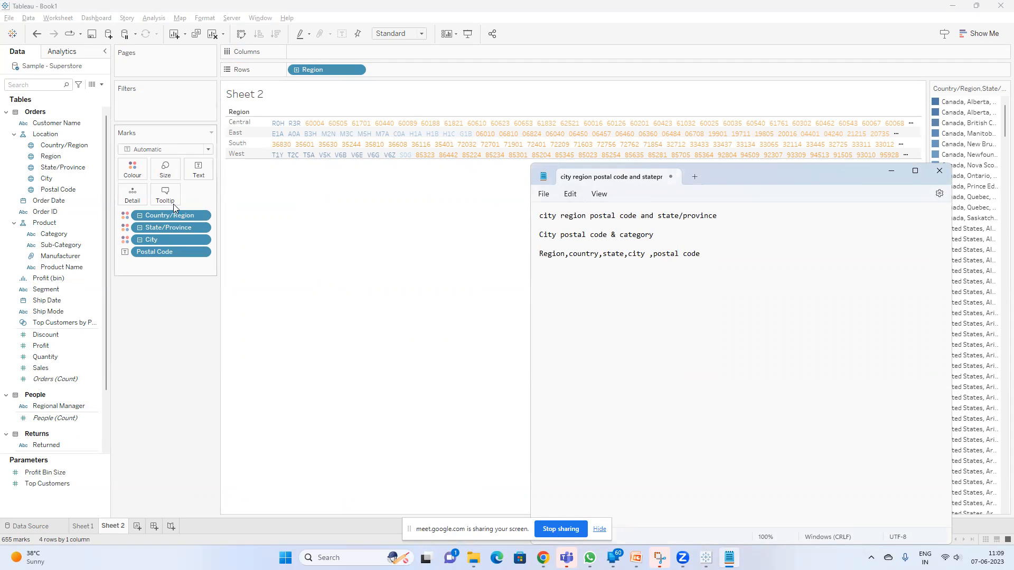
click(160, 228)
click(178, 425)
Create another worksheet and place Category, Segment and Postal Code on Rows in that order
click(138, 527)
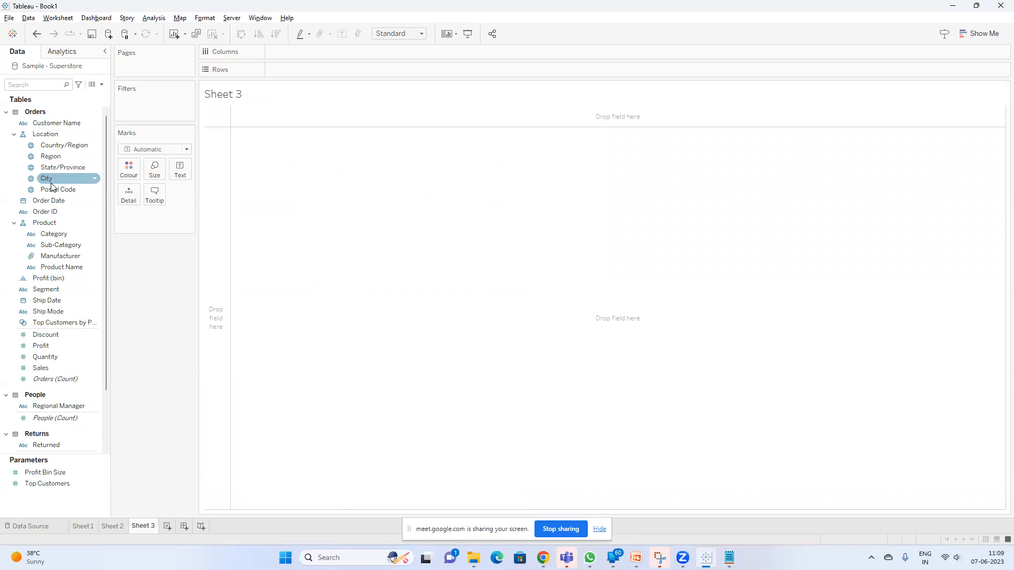
drag(52, 191, 317, 69)
drag(55, 235, 272, 71)
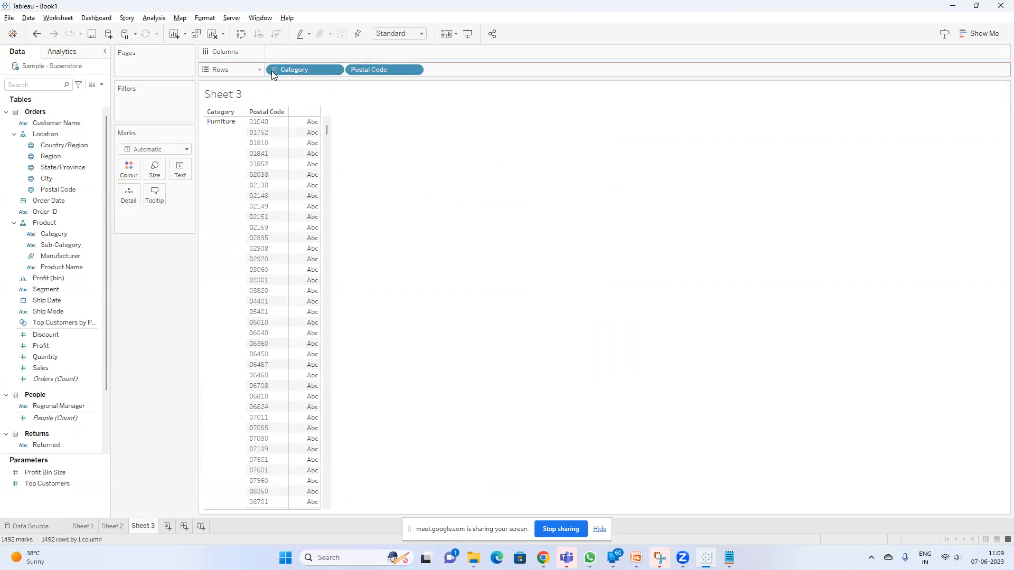
click(56, 292)
drag(57, 296, 354, 71)
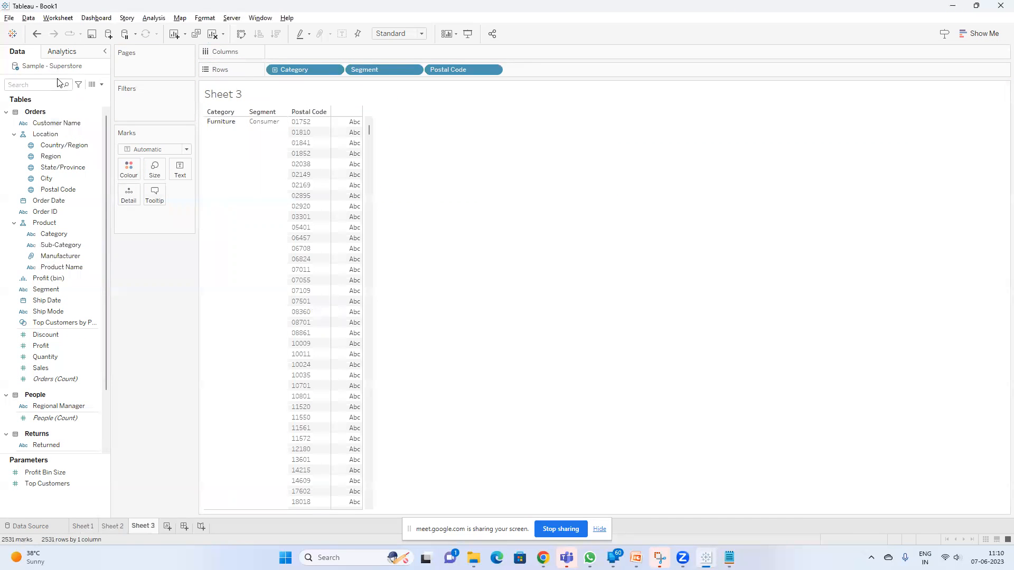
Search the data fields for Sales and Profit and add both as measures to the table
click(25, 83)
text(sa)
double_click(52, 130)
click(66, 84)
text(pro)
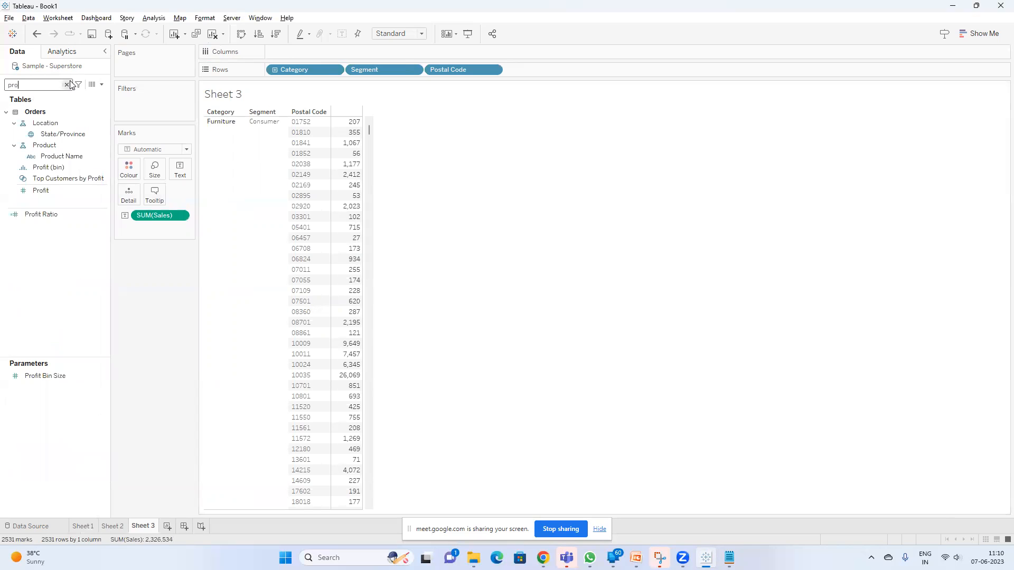
double_click(41, 190)
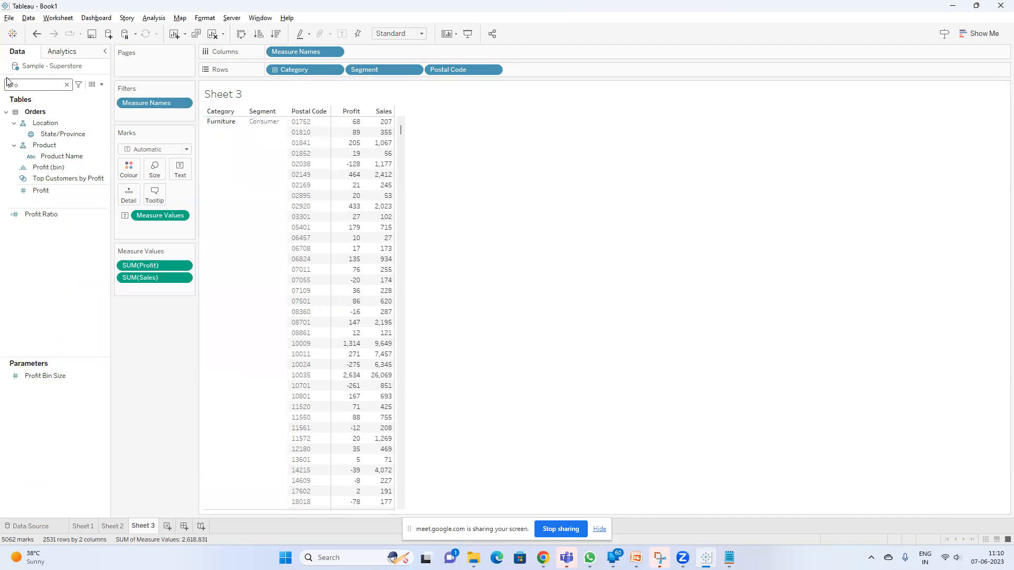
Clear the field search, add Order ID to Rows after Postal Code, and select postal code 02038 in the table
click(66, 85)
drag(53, 211, 558, 77)
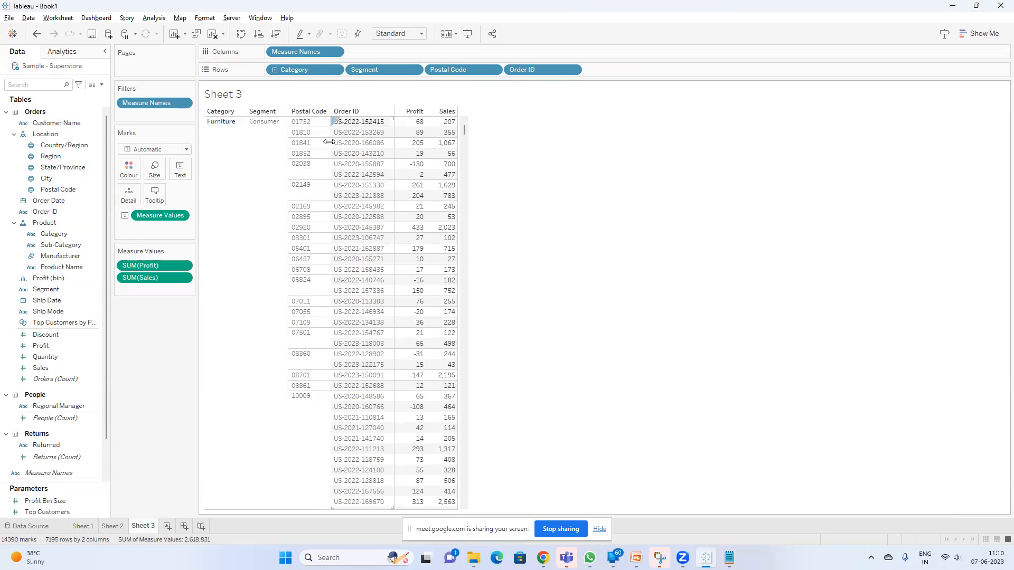
click(310, 168)
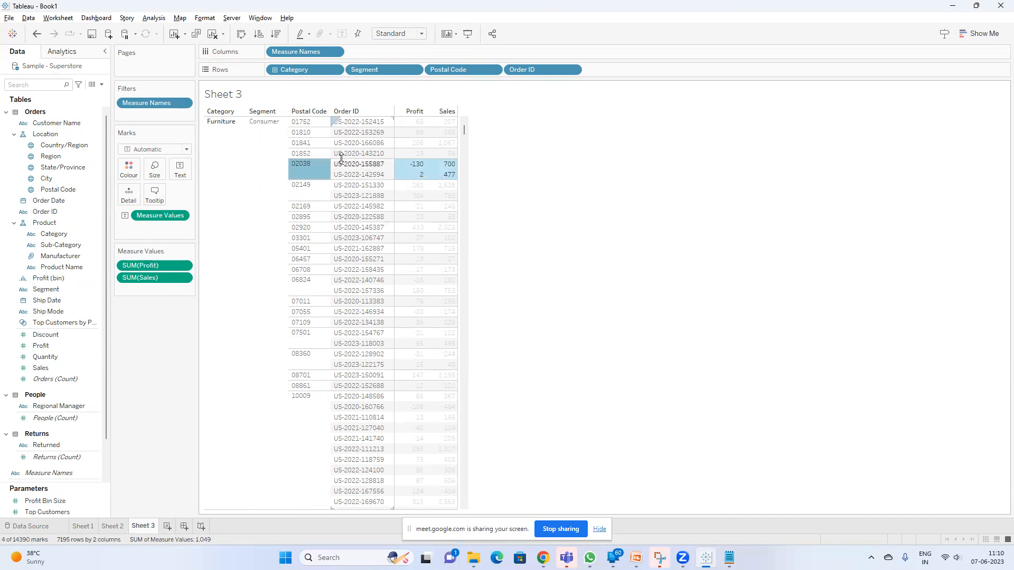
Highlight the orders of postal code 10009, clear the highlight, and replace the Notepad notes with "category segment postalcode orderid"
click(305, 407)
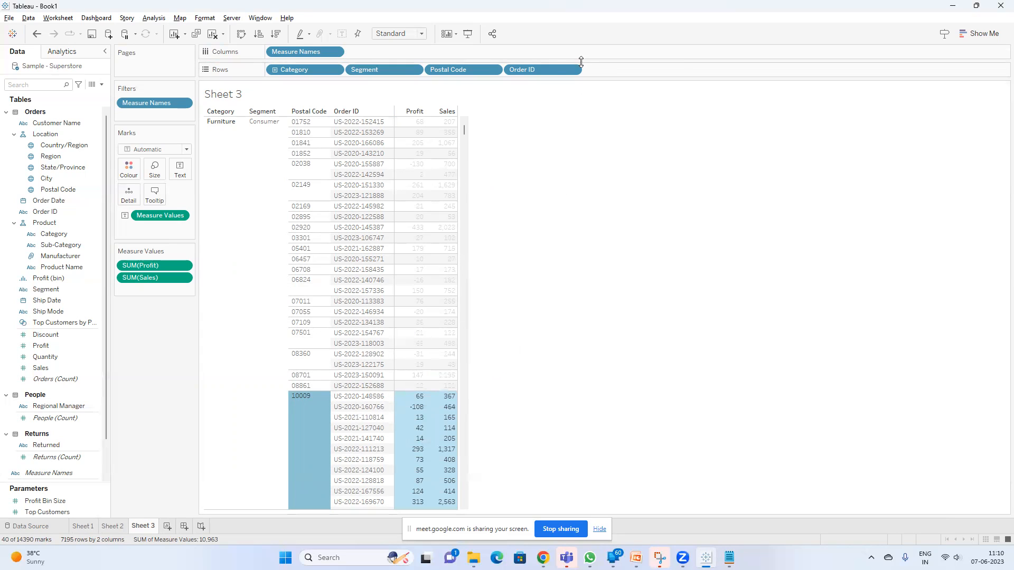
mouse_move(550, 67)
mouse_down()
mouse_move(574, 70)
mouse_move(555, 67)
mouse_up()
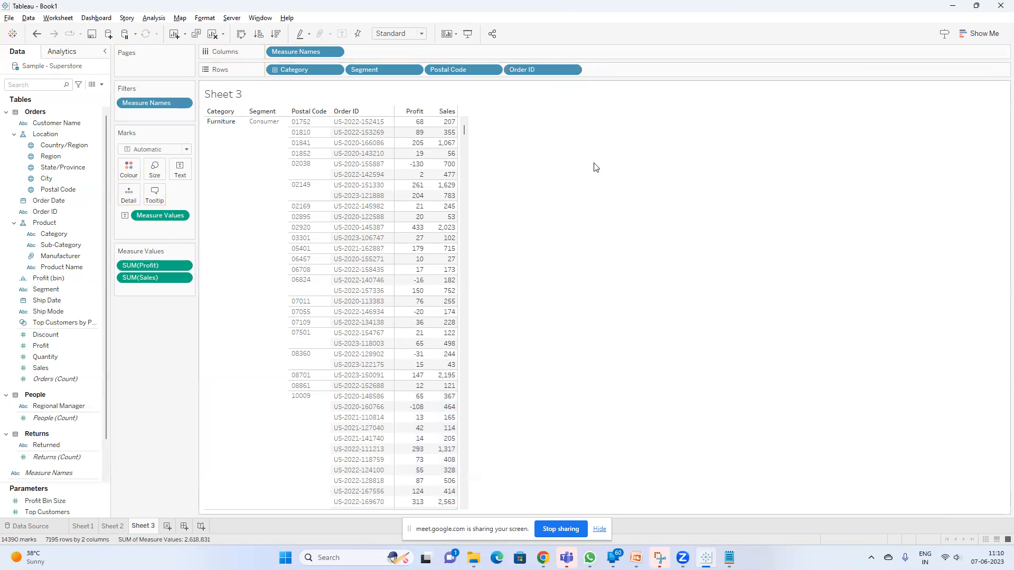
click(729, 558)
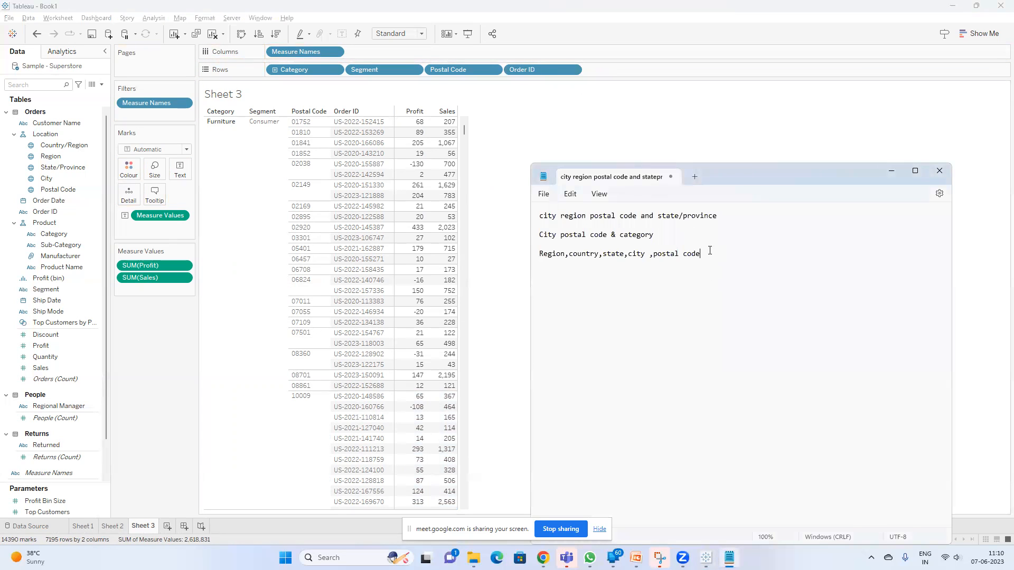
key(ctrl+a)
key(BackSpace)
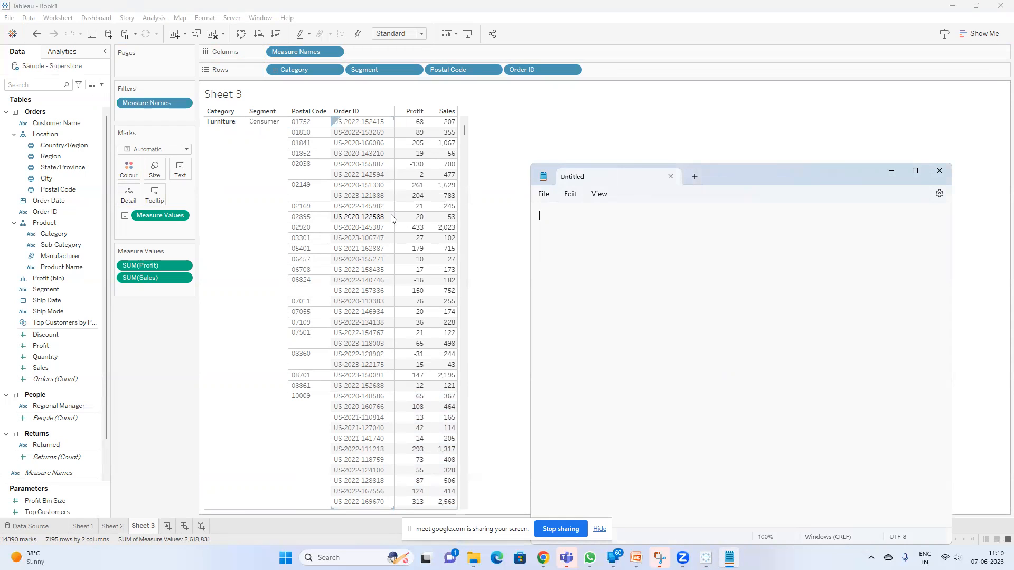
text(category segment postalcode orderid)
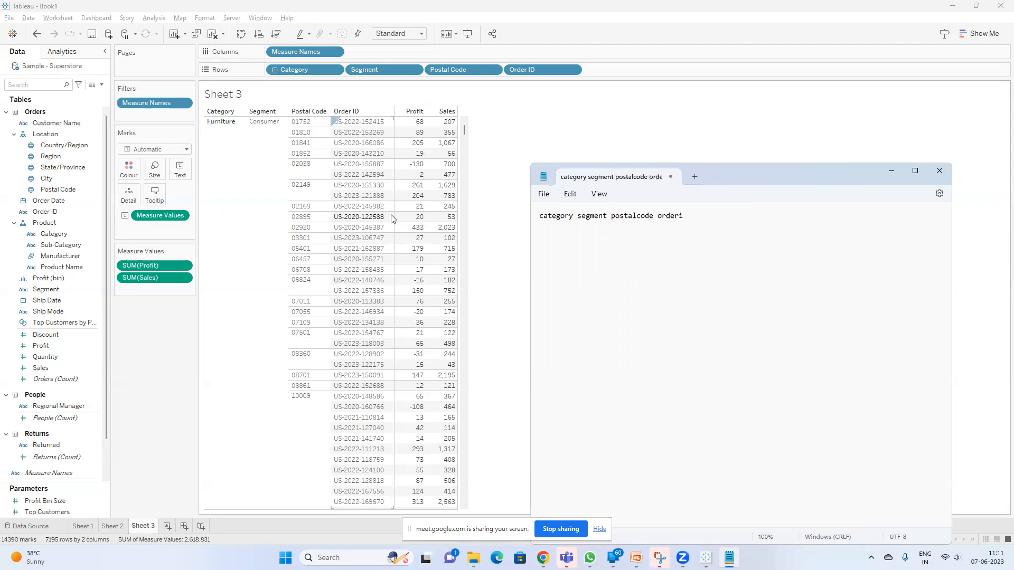
click(308, 143)
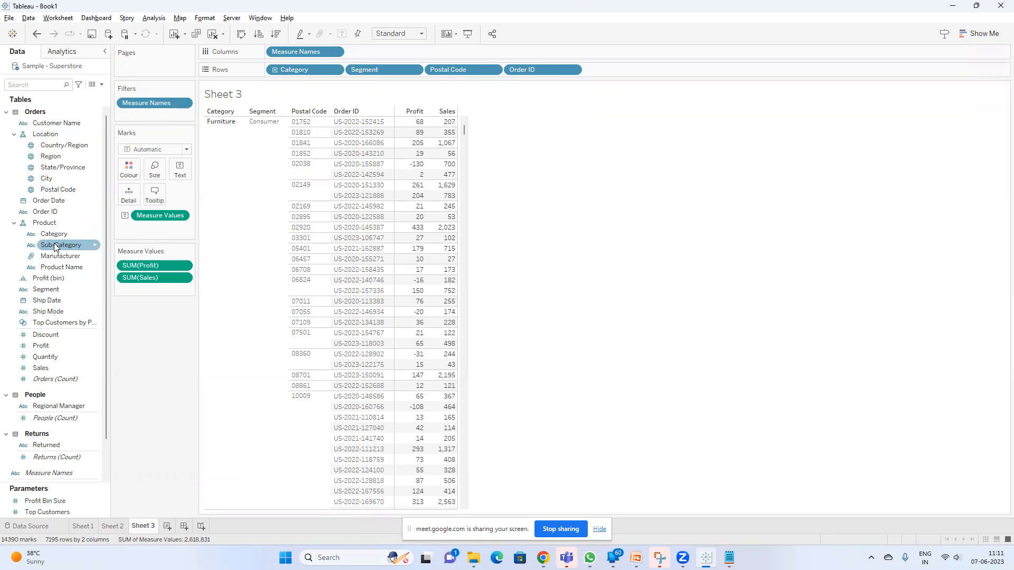
Add Sub-Category to Detail on the widened Marks card and append "and subcategory" to the Notepad line
drag(58, 244, 178, 172)
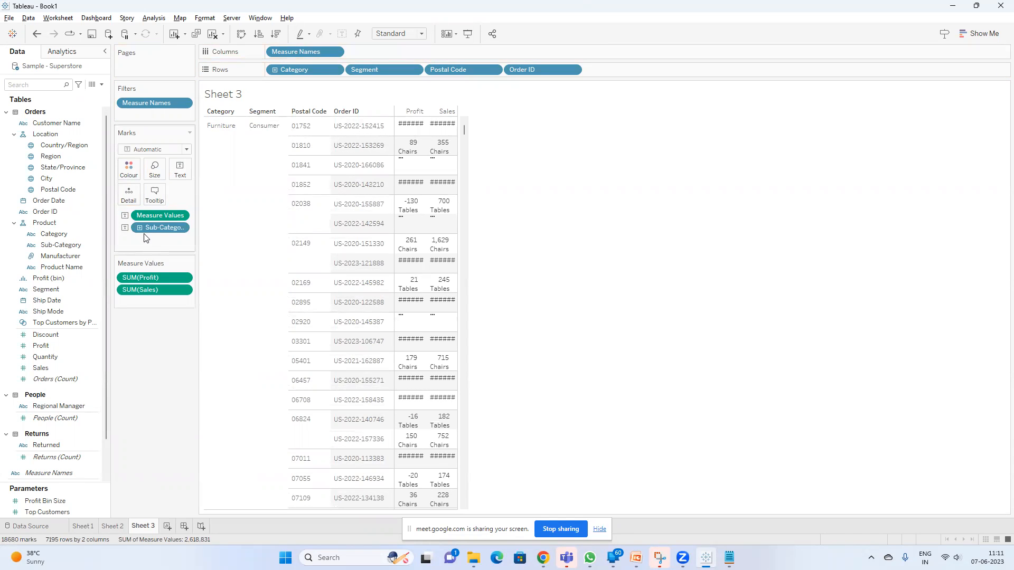
drag(152, 226, 128, 199)
drag(197, 217, 247, 229)
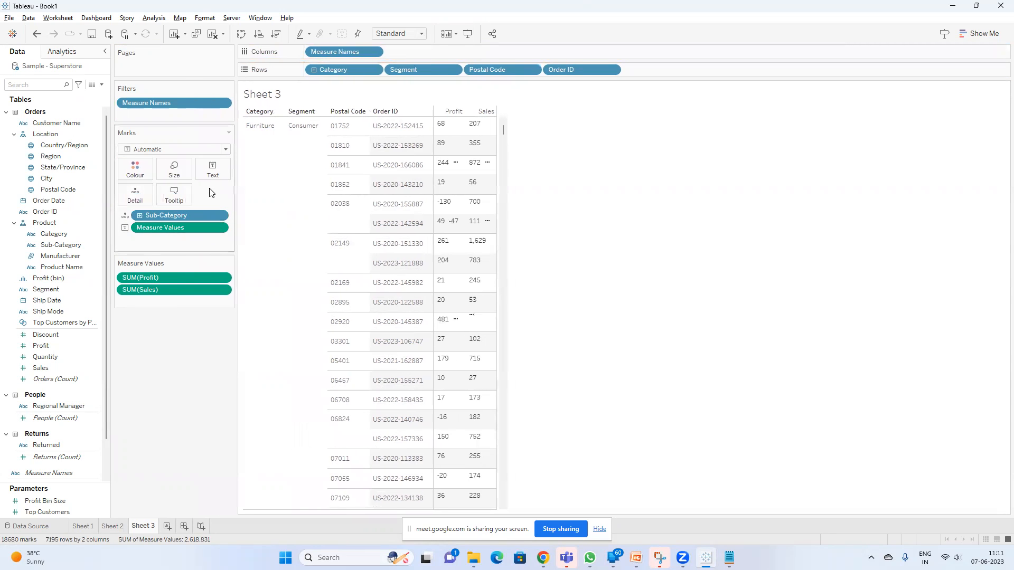
key(alt+Tab)
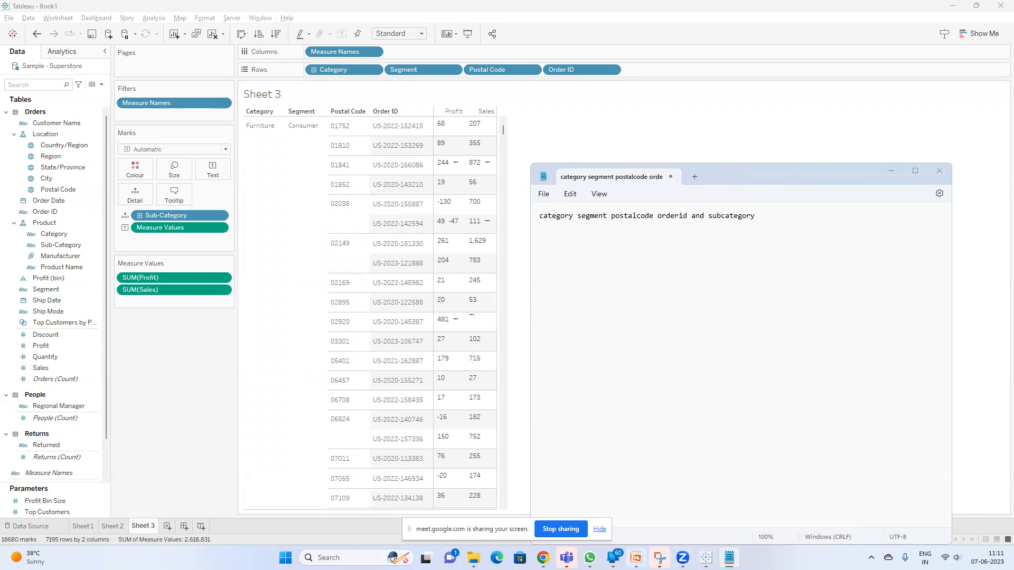
Switch to the "What are Viz LOD" slide in PowerPoint and on to Google Meet, and close the Zoom audio settings
click(636, 558)
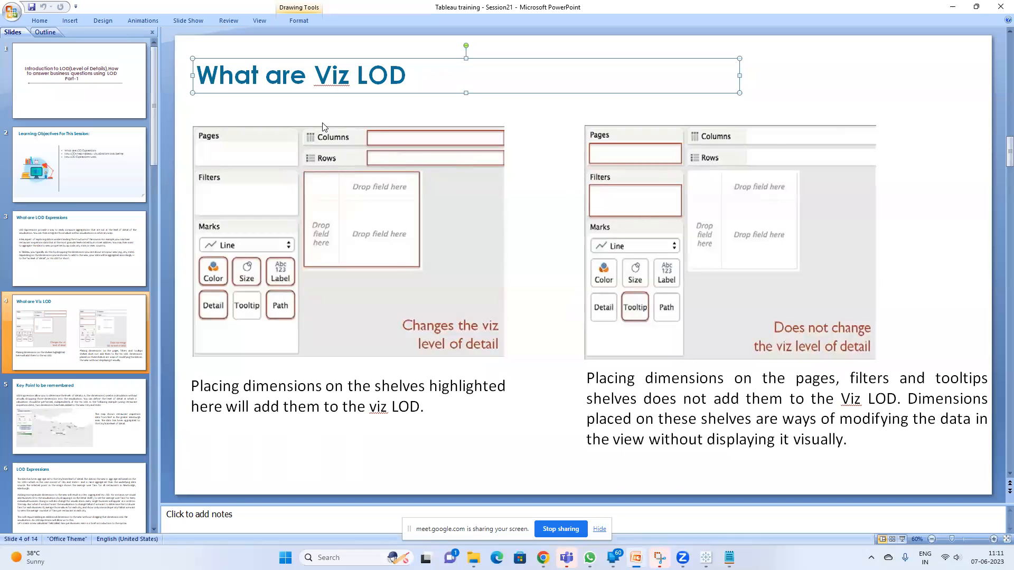
click(707, 105)
mouse_move(543, 558)
click(494, 511)
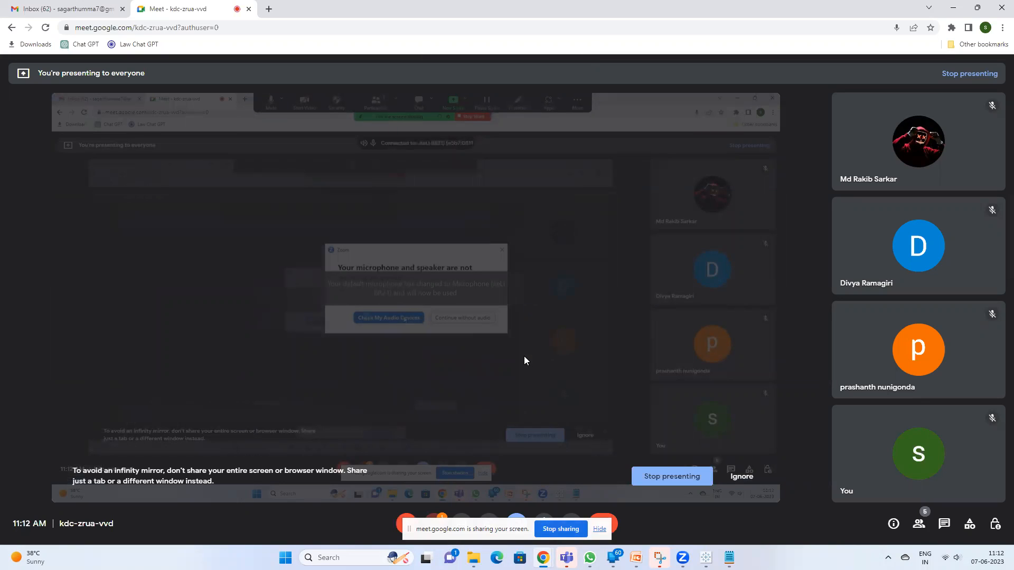
click(491, 313)
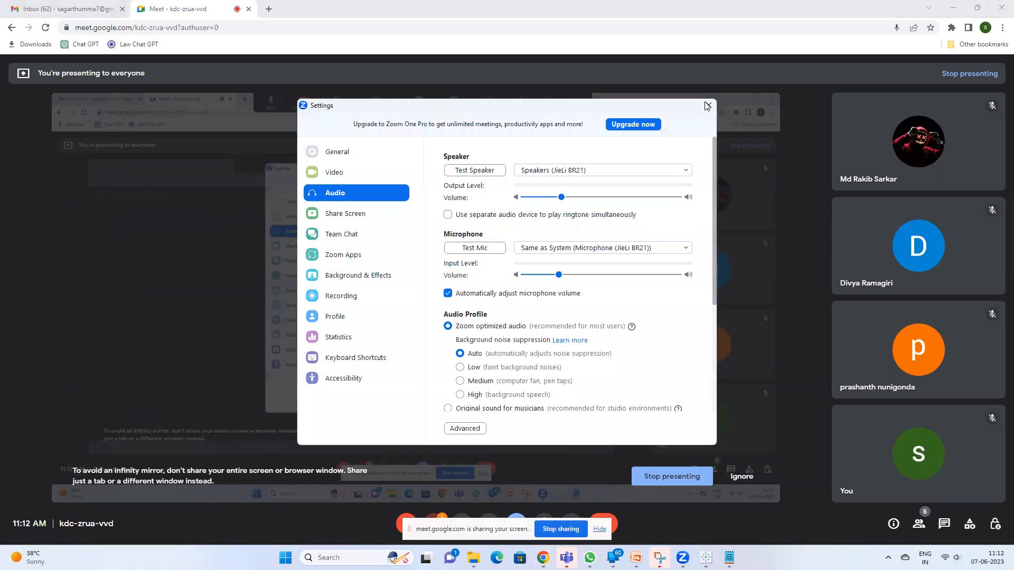
click(708, 105)
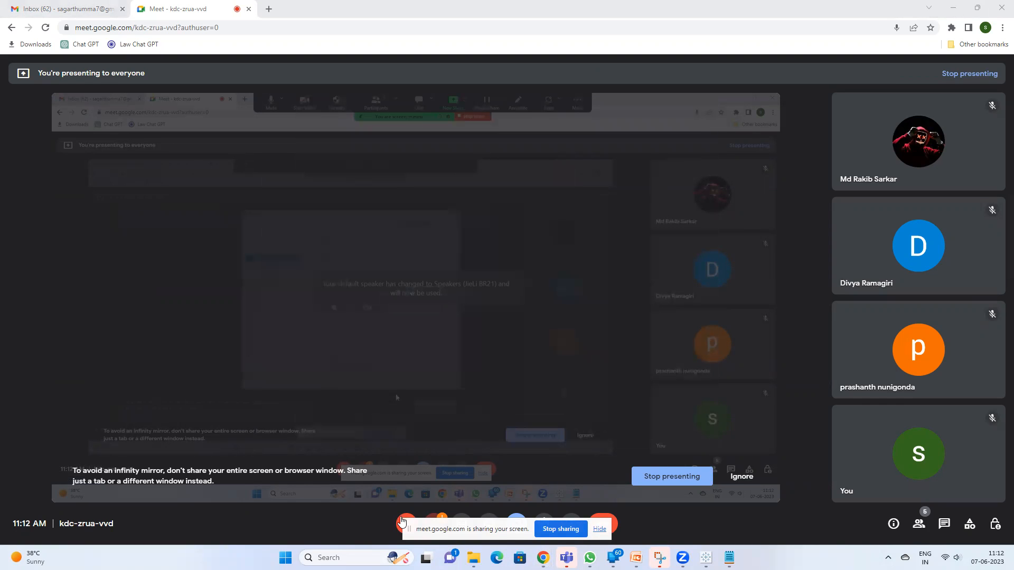
Unmute the microphone in Google Meet, hide the screen-sharing notice and minimise the browser
click(403, 519)
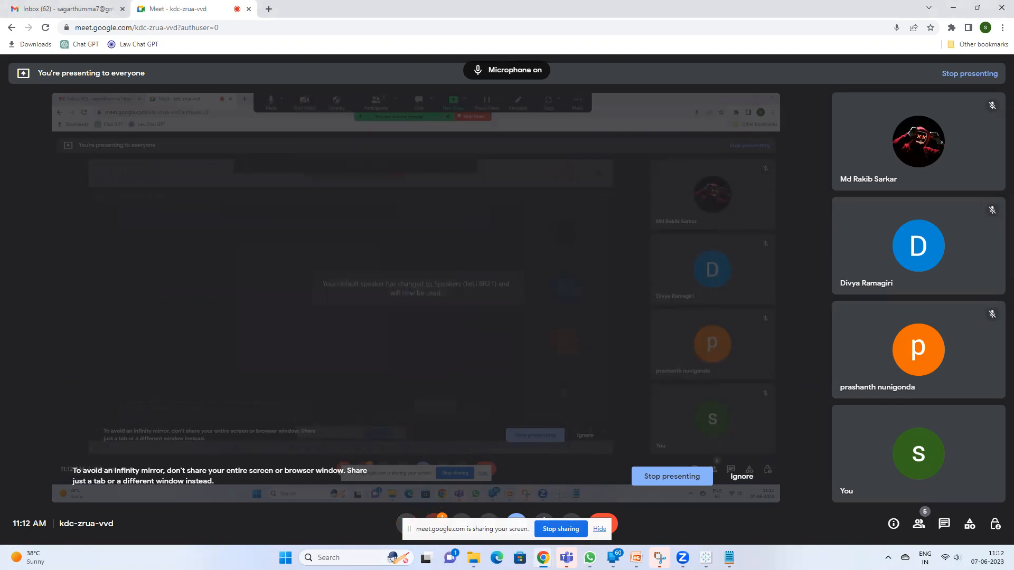
click(599, 529)
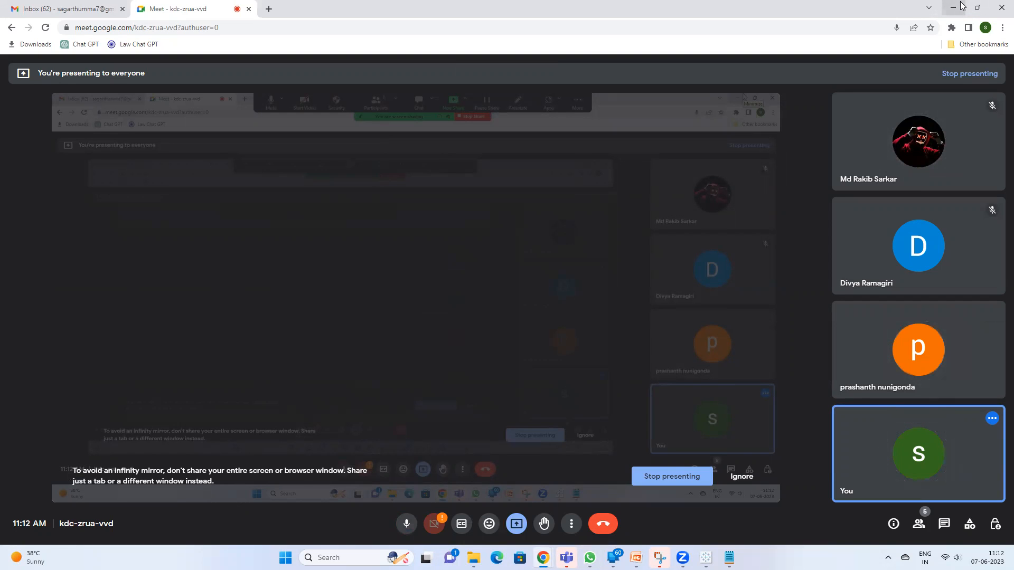
click(953, 7)
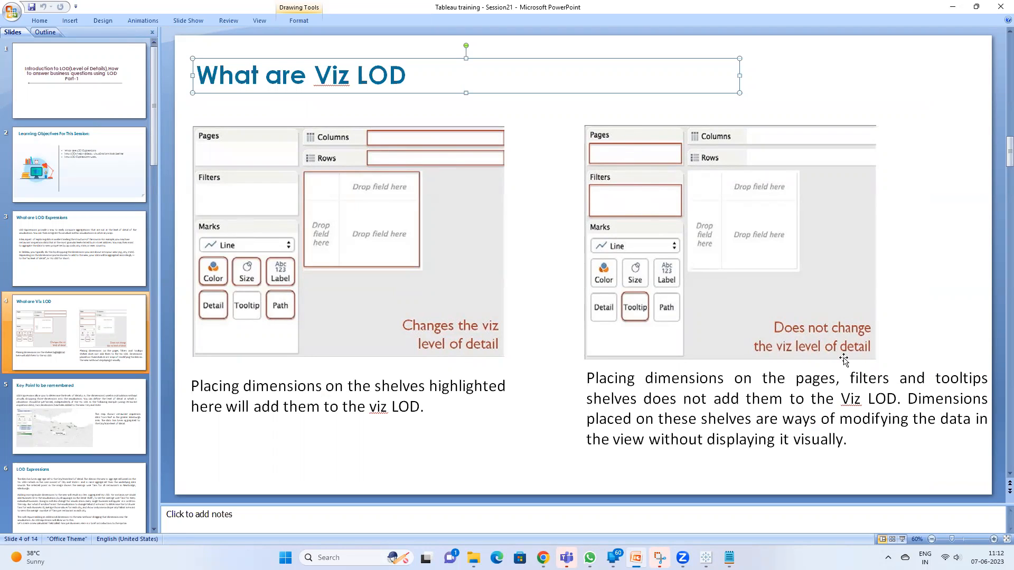
Switch back to Tableau and place Manufacturer on the Pages shelf
click(543, 558)
click(635, 558)
click(706, 557)
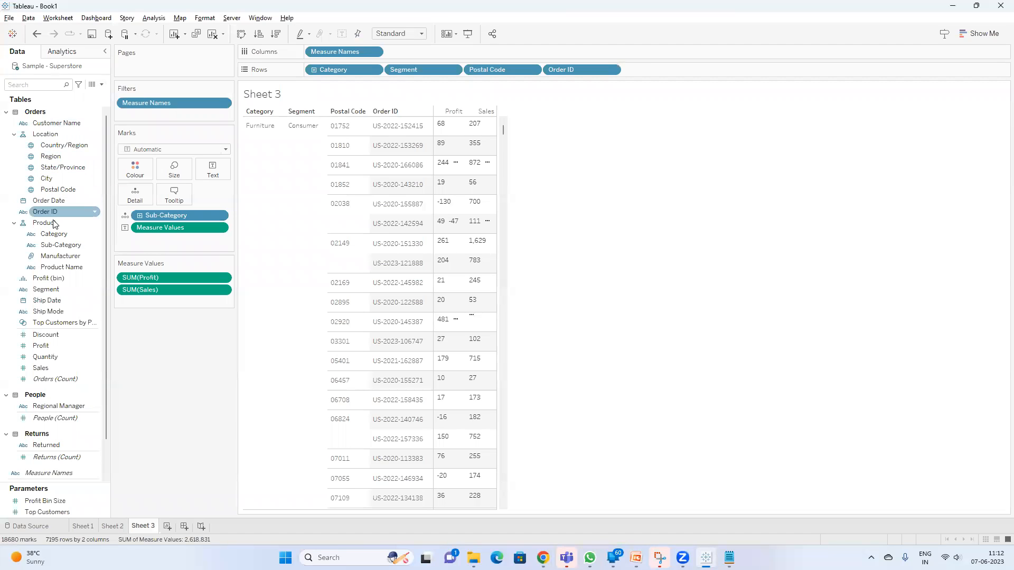
drag(61, 255, 177, 86)
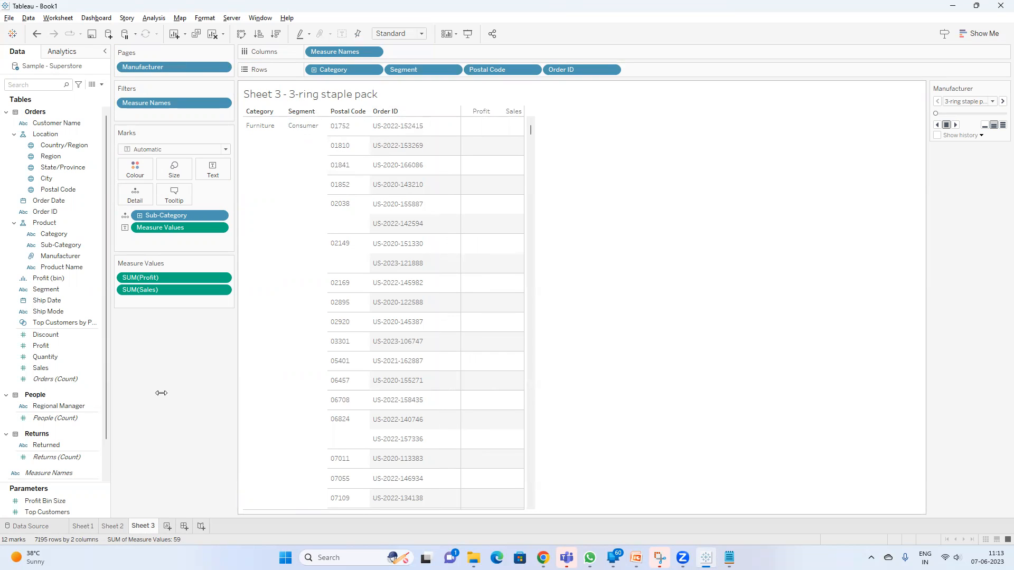
Move Manufacturer from Pages to Filters with all of its values selected
drag(154, 68, 155, 114)
click(420, 311)
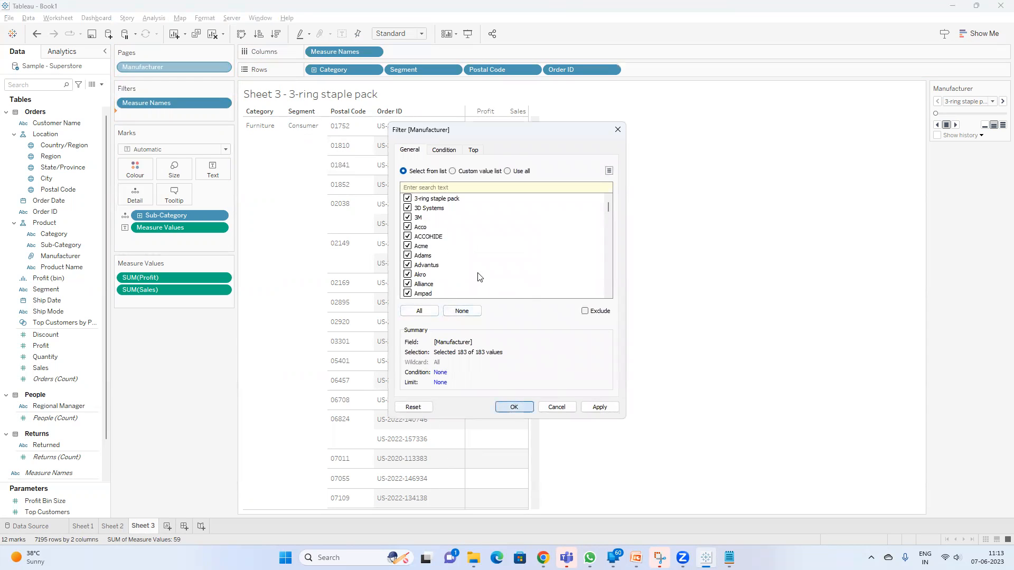
key(Return)
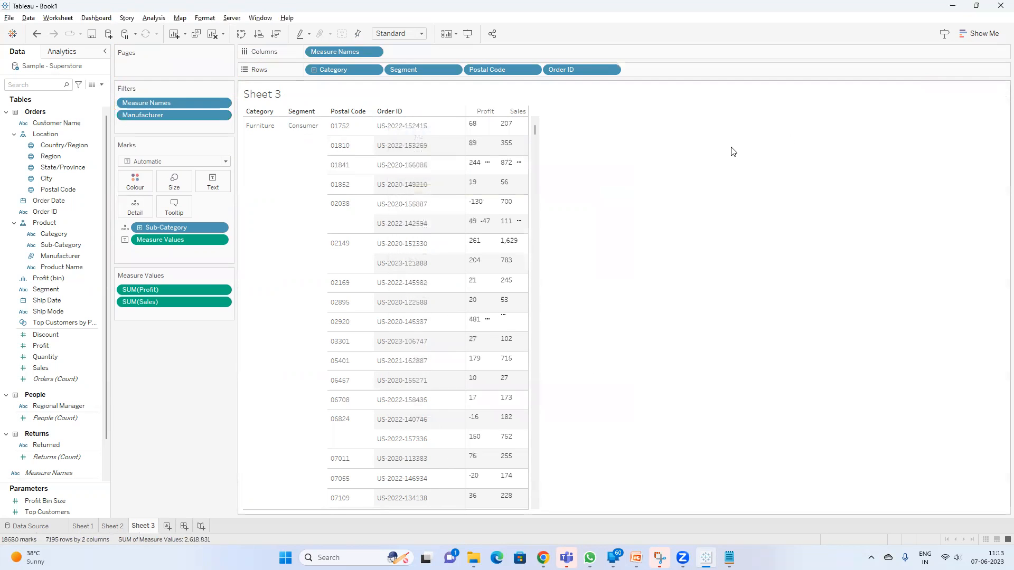
Switch to PowerPoint, review the "What are LOD Expressions" slide and return to Tableau
key(alt+Tab)
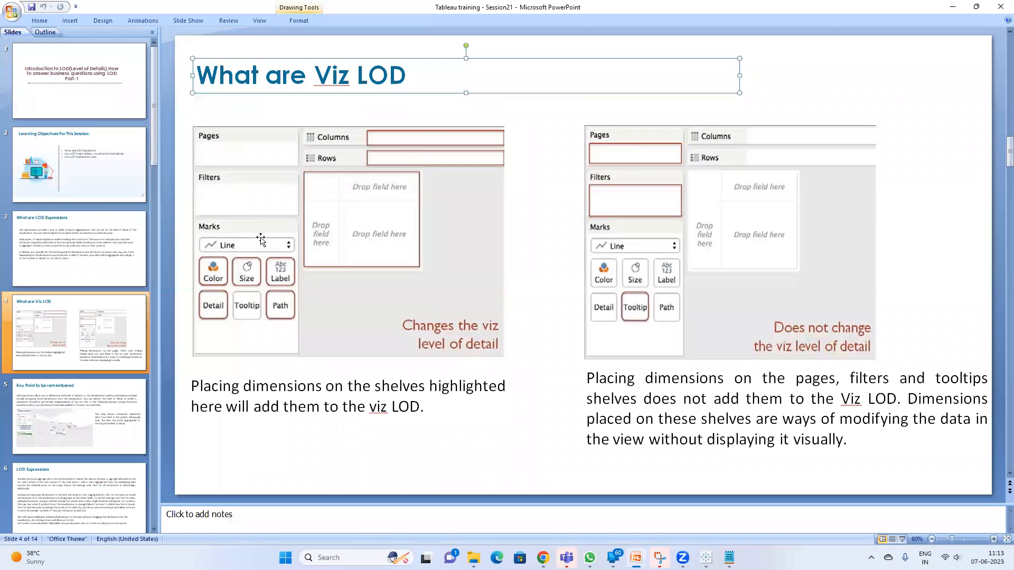
click(74, 277)
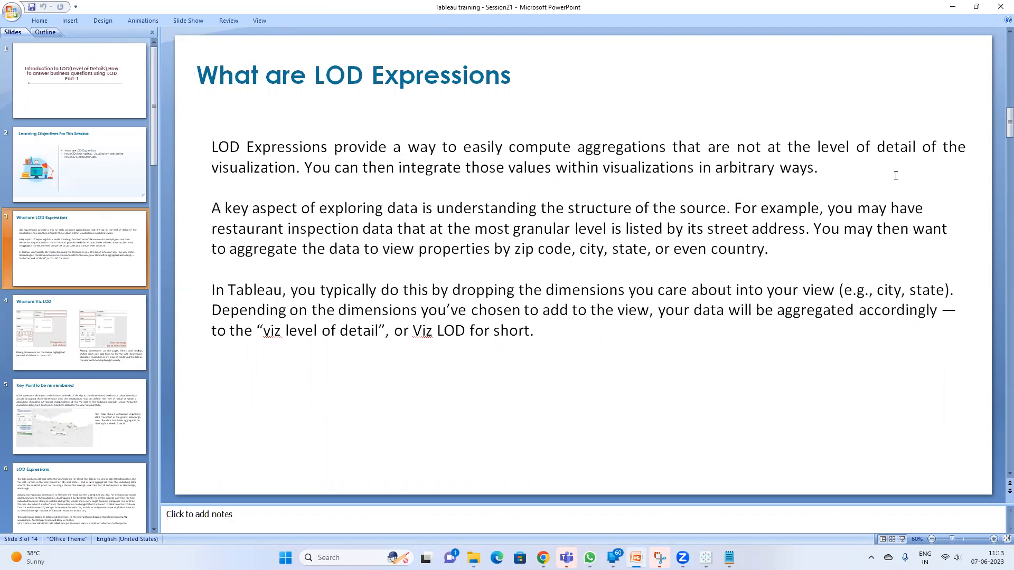
key(alt+Tab)
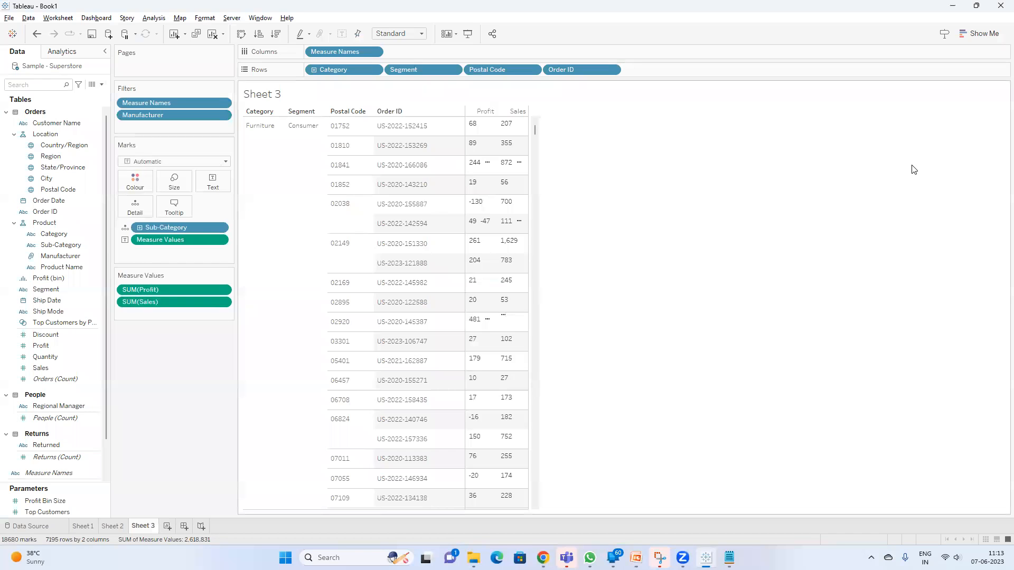
Widen the Profit and Sales columns and increase the row height in the table, and inspect a Profit value's details
mouse_move(530, 212)
drag(441, 206, 442, 213)
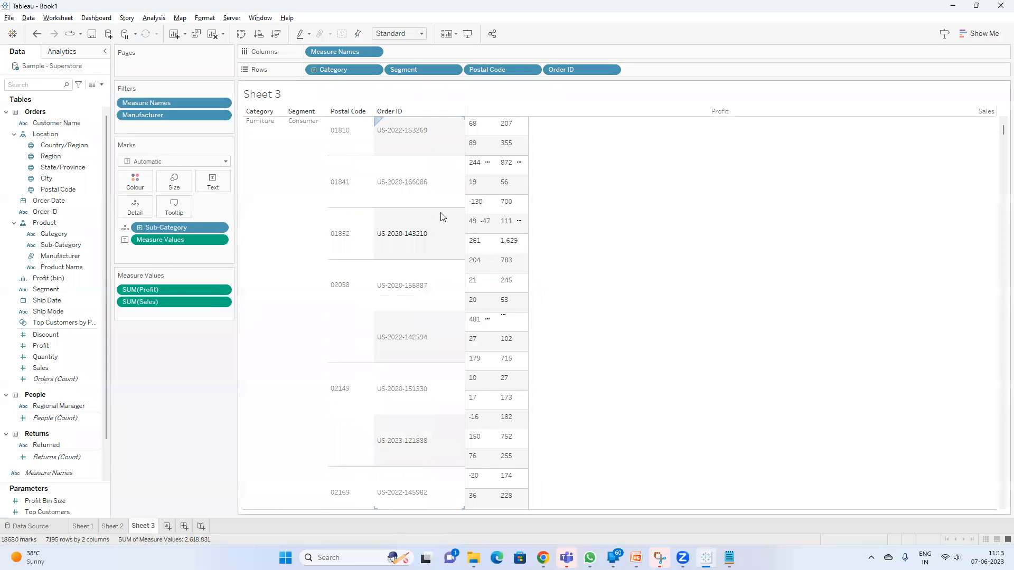
mouse_move(476, 168)
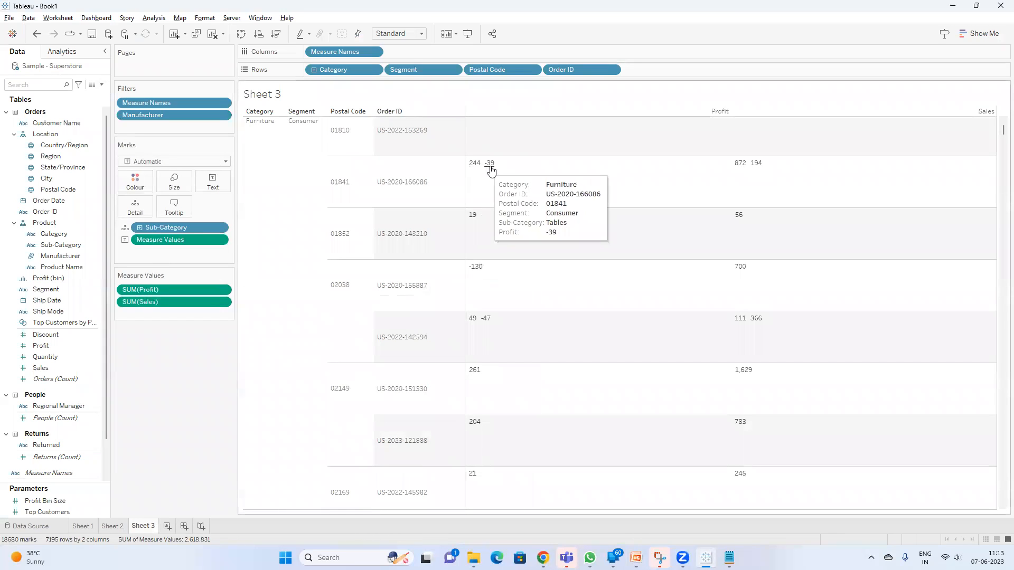
Remove Sub-Category from the Marks card and place it back on Detail to compare the Profit and Sales values
drag(189, 225, 166, 362)
mouse_move(482, 190)
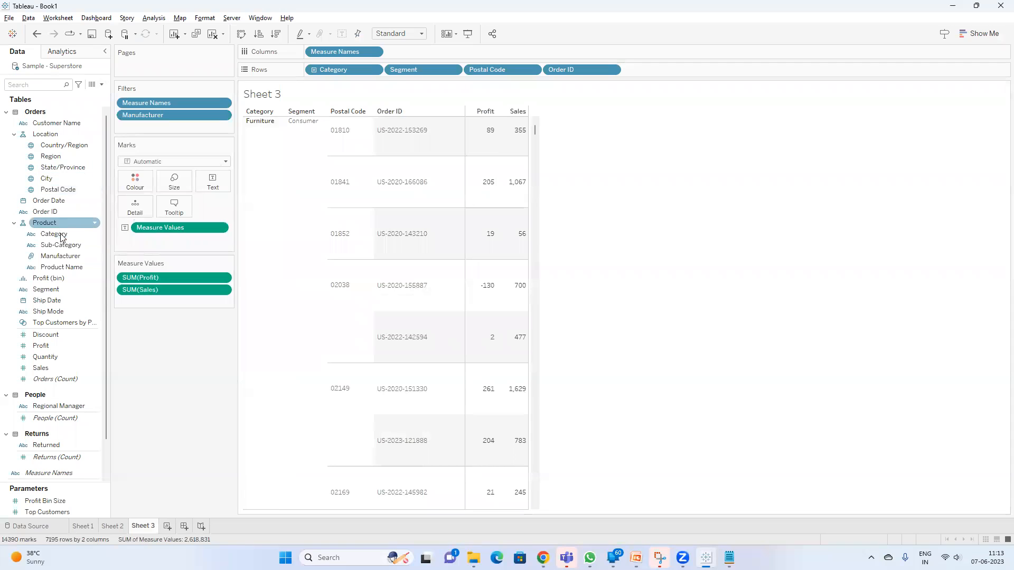
drag(62, 244, 128, 206)
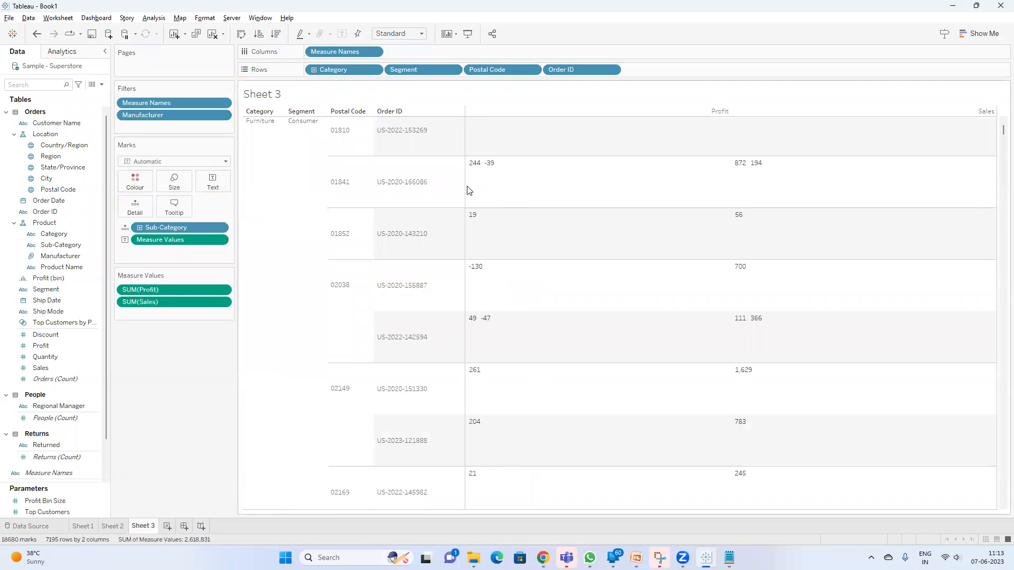
mouse_move(480, 170)
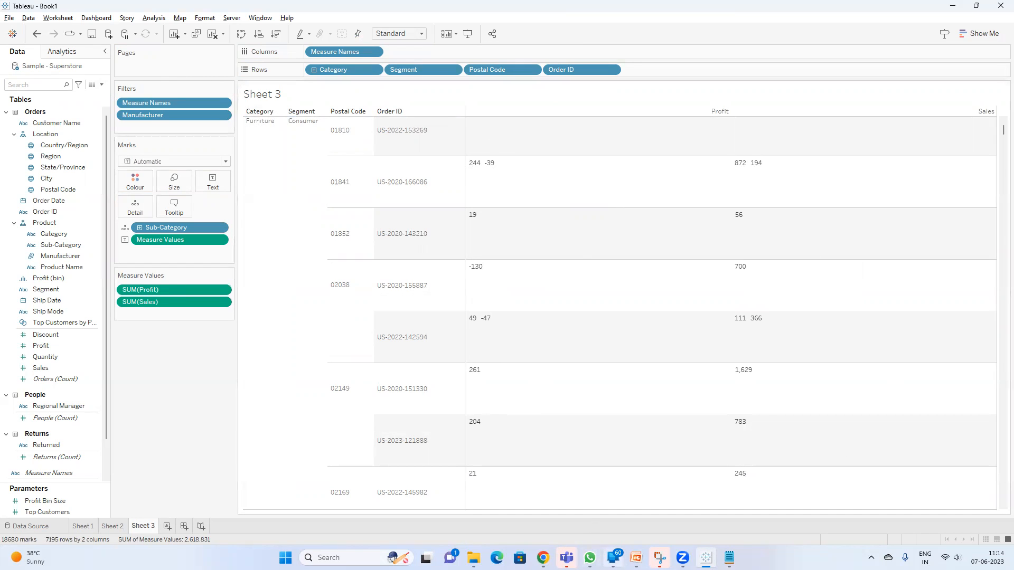
Switch to PowerPoint and on to Notepad, and start a new line below the category note, leaving one blank line
key(alt+Tab)
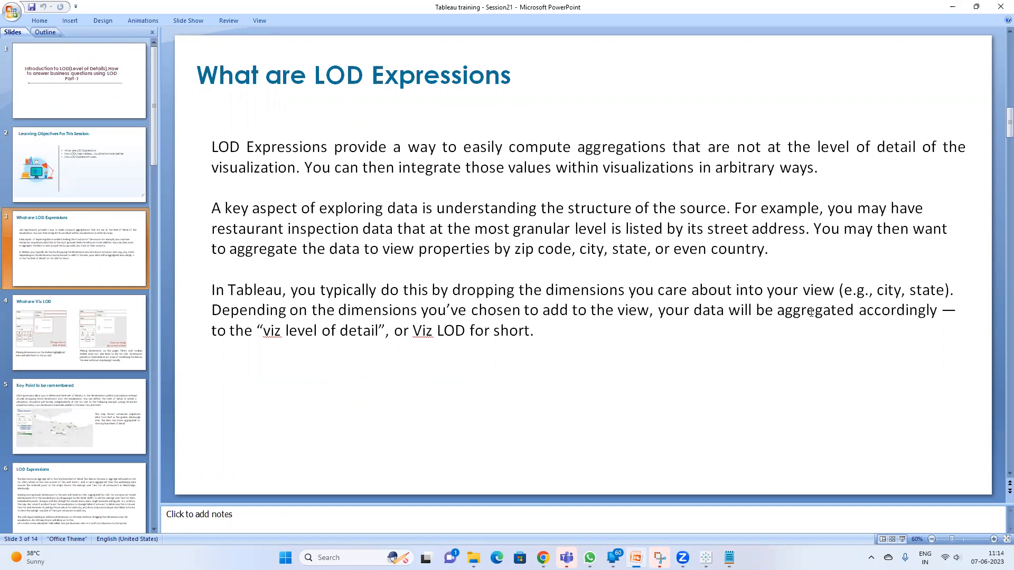
click(729, 558)
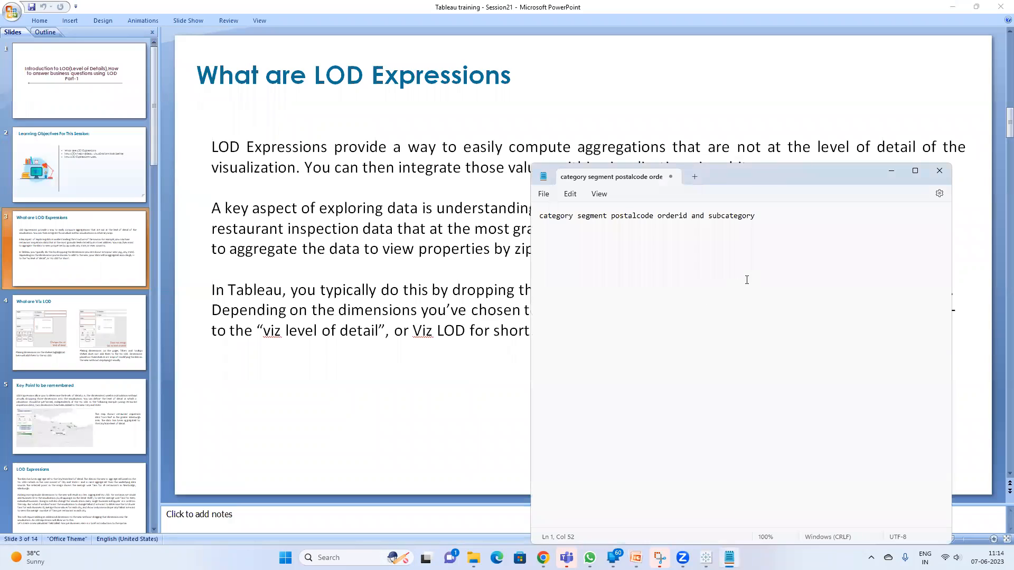
key(Return)
key(Return)
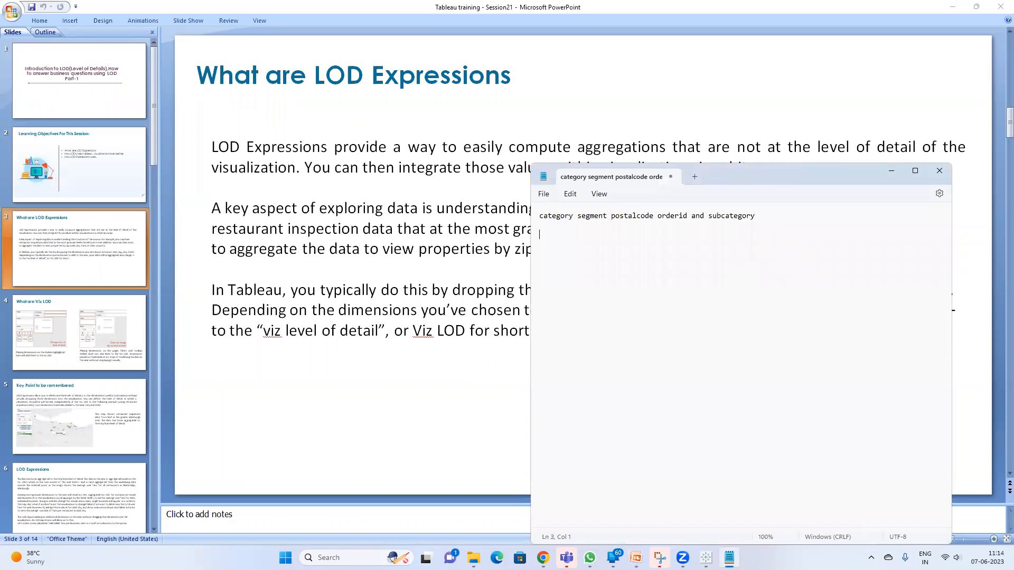
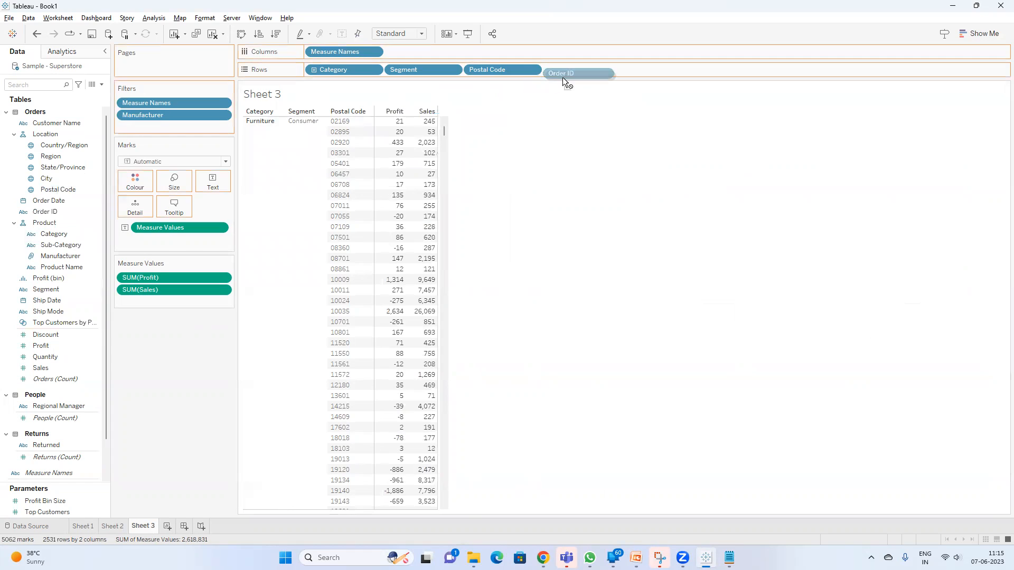
Add Order ID to Rows after Postal Code and create a new worksheet
mouse_move(54, 212)
mouse_down()
mouse_move(565, 115)
mouse_move(610, 73)
mouse_up()
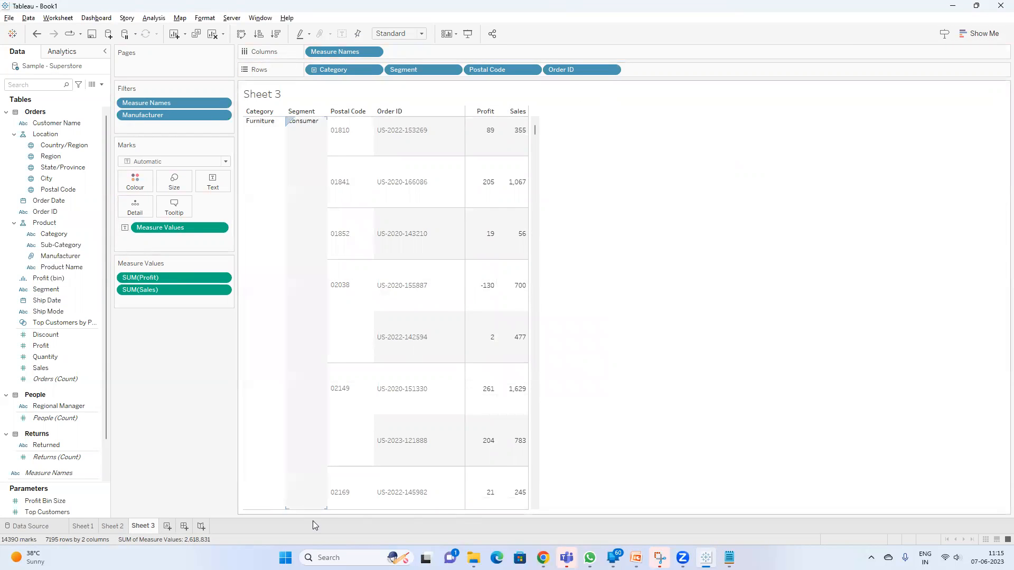
click(167, 526)
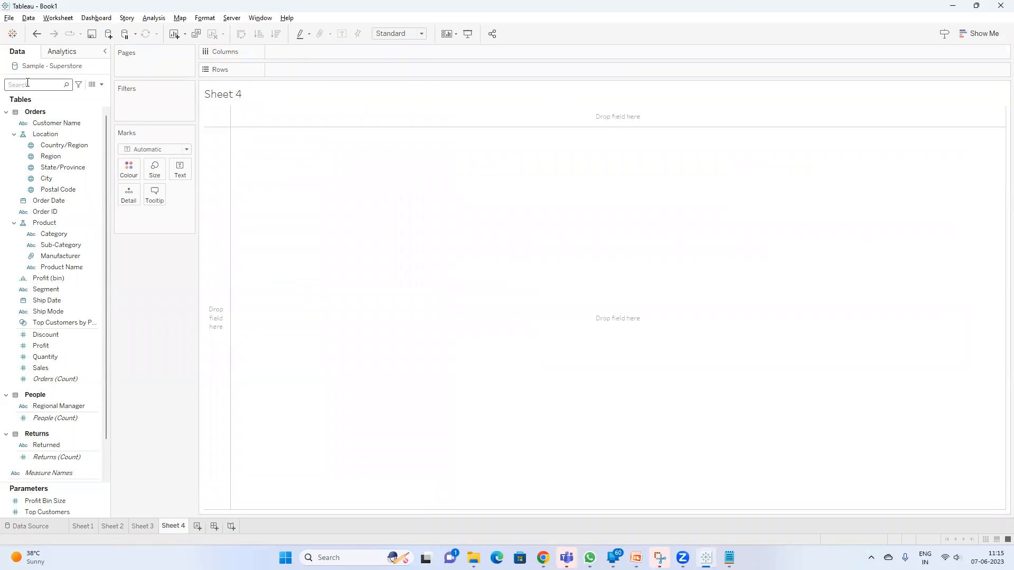
key(s)
key(a)
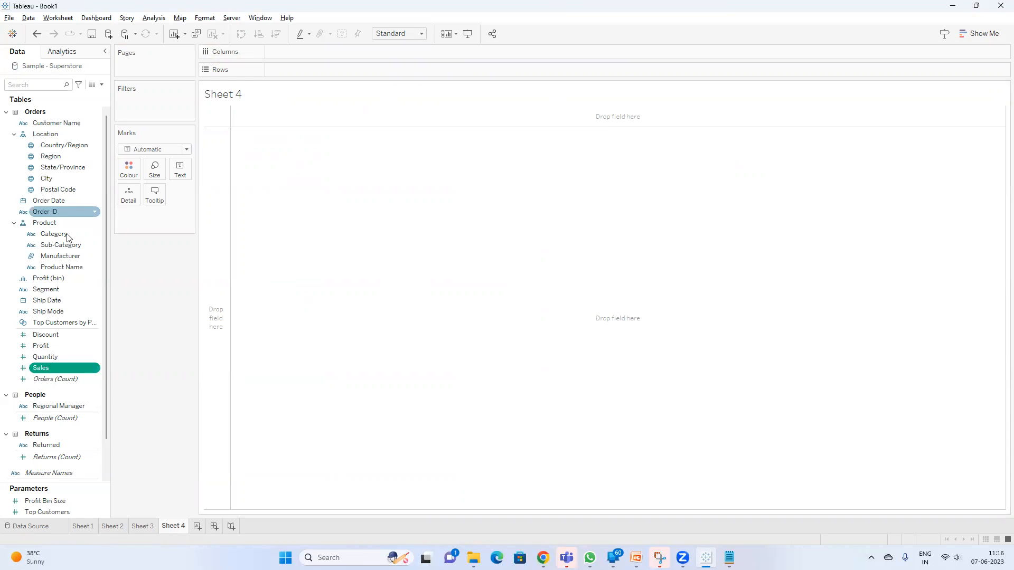
Rename Sheet 3 as "Viz LOD" and return to Sheet 4
click(141, 528)
click(275, 333)
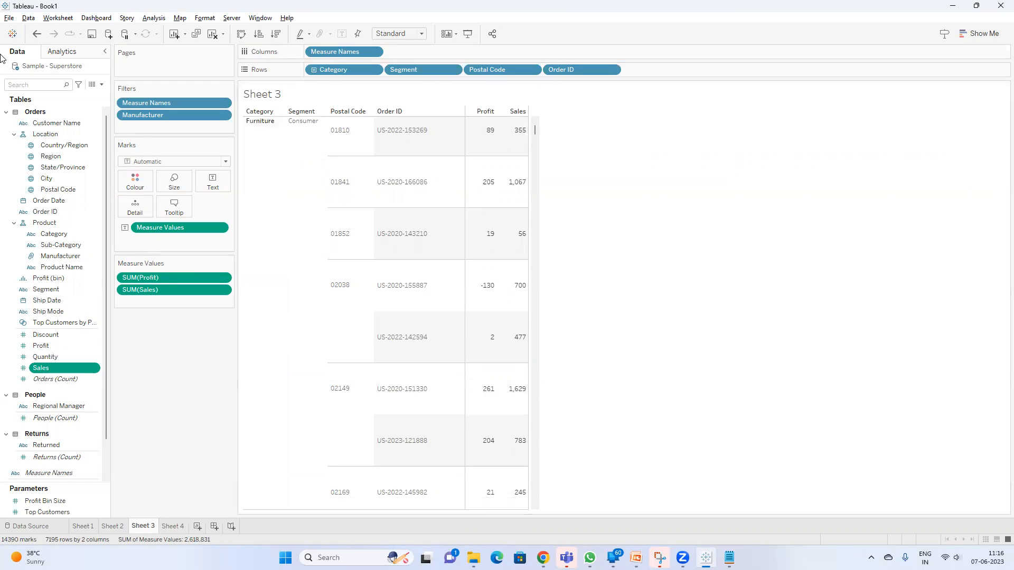
double_click(143, 526)
text(Viz LOD)
key(Return)
click(173, 527)
click(48, 89)
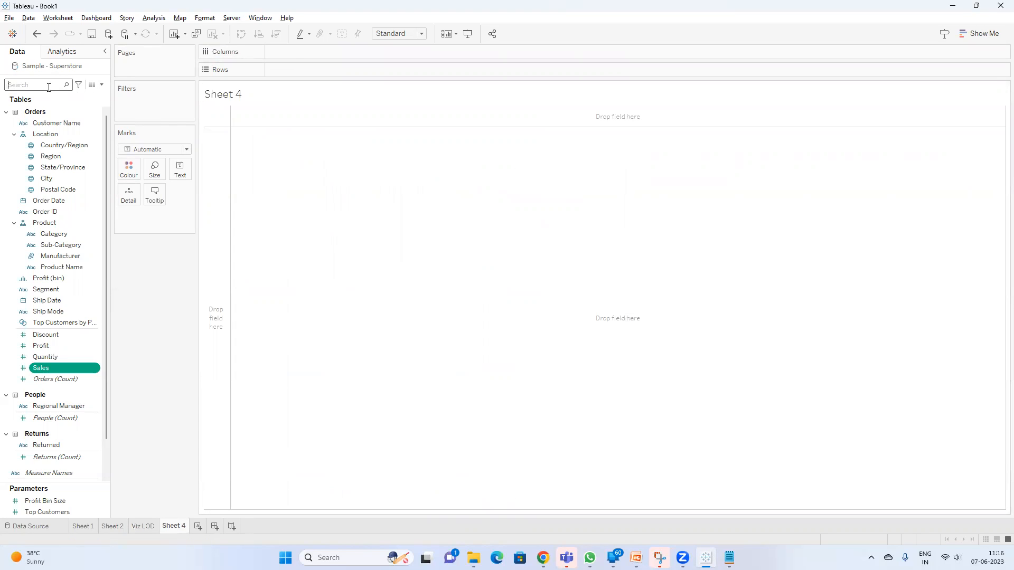
text(Cat)
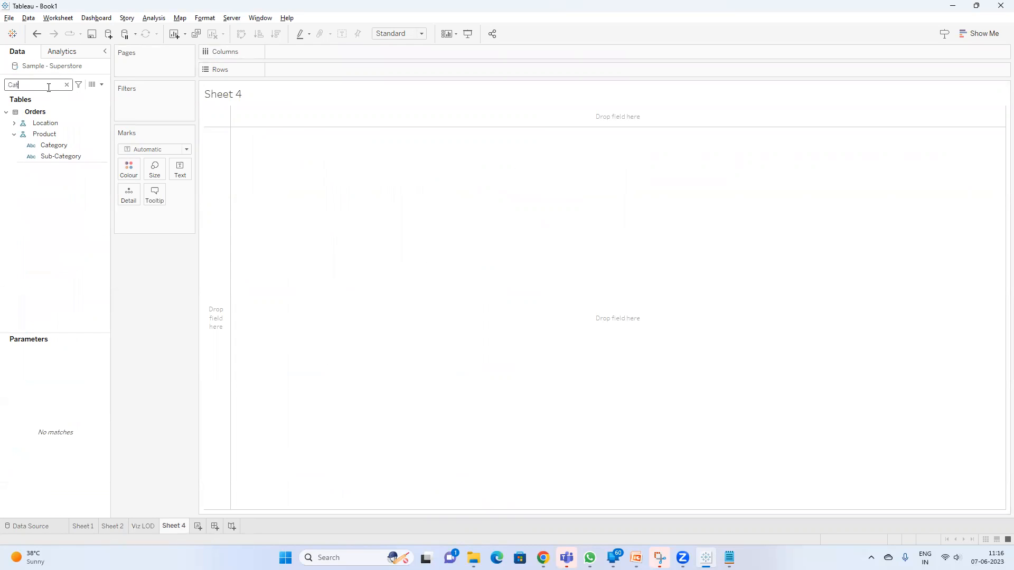
double_click(54, 146)
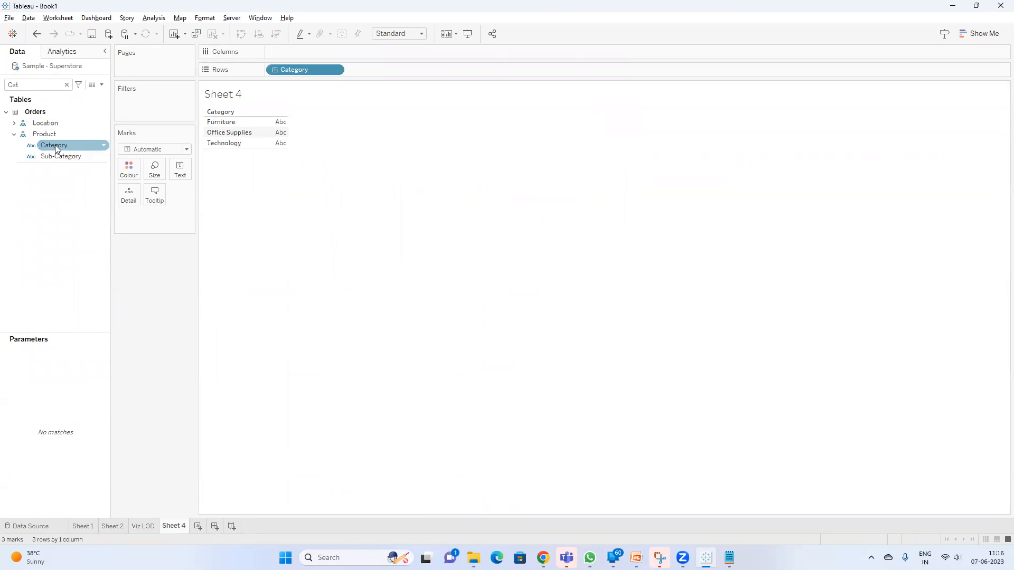
click(23, 85)
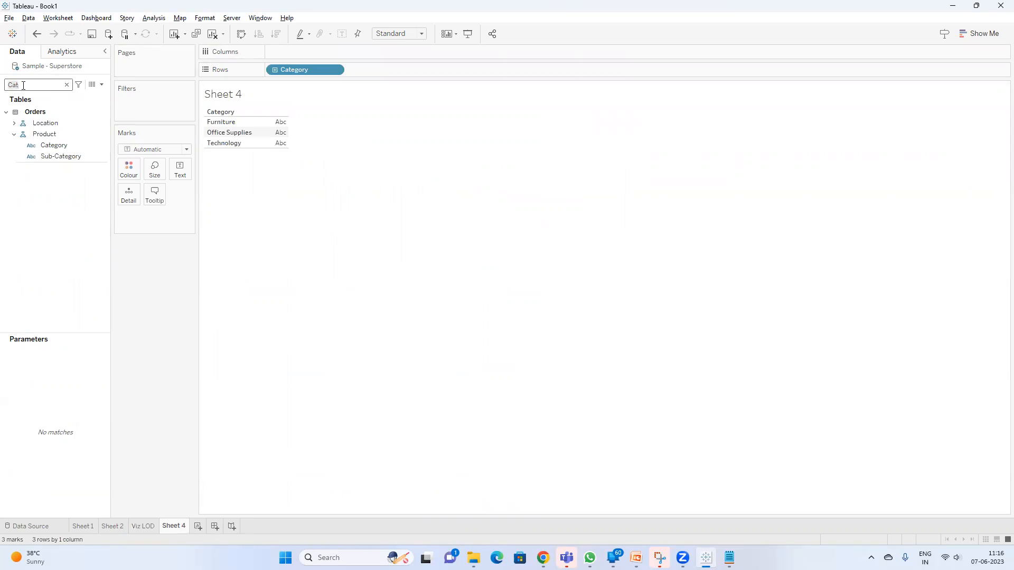
drag(294, 69, 361, 218)
Add Sales to the empty view as a text table and widen the cards area slightly
click(67, 84)
text(sa)
click(55, 132)
double_click(54, 132)
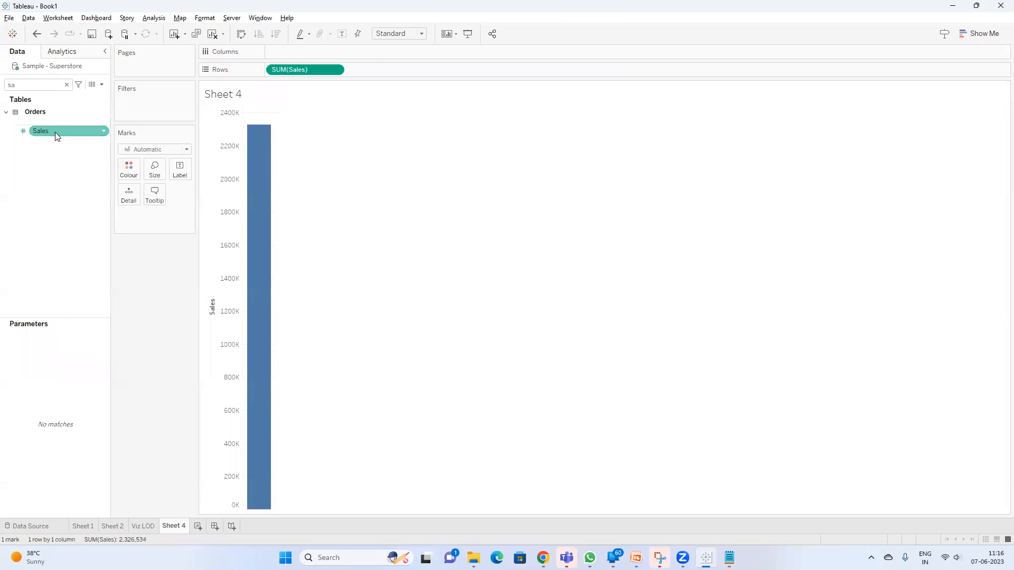
click(983, 34)
click(925, 64)
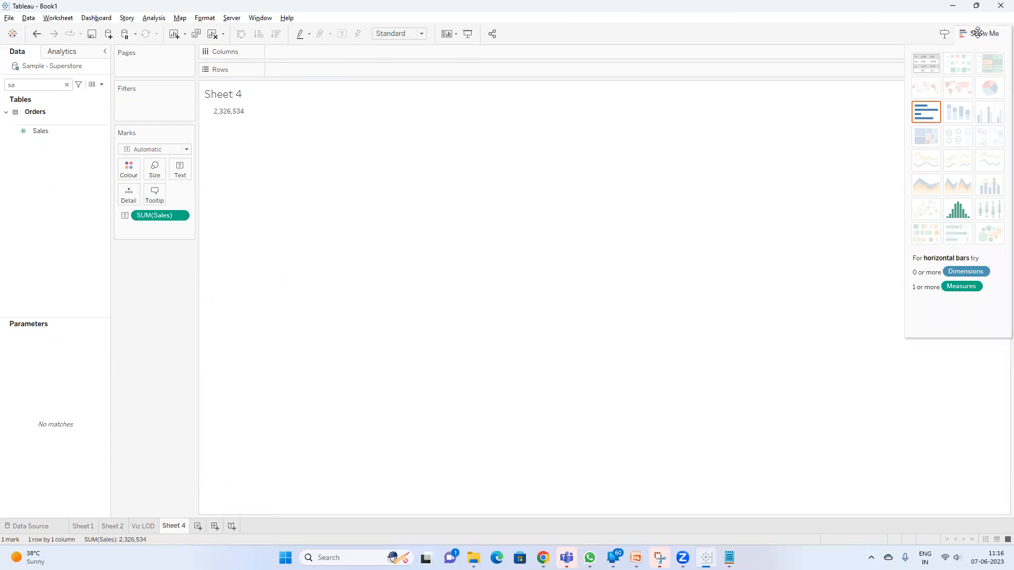
click(981, 33)
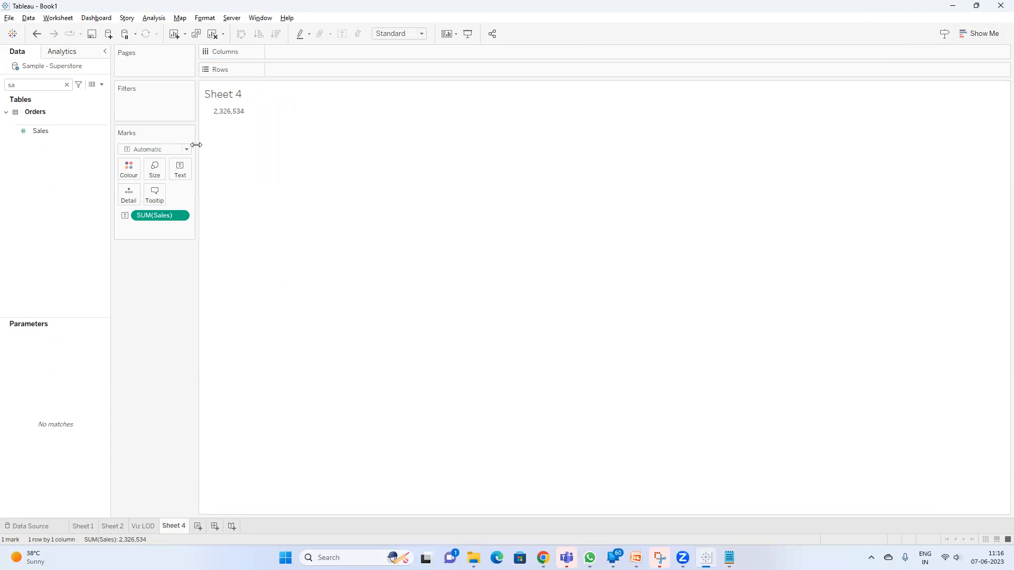
drag(195, 148, 214, 149)
Create a calculated field named "Basic LOD(Fixed)"
click(103, 86)
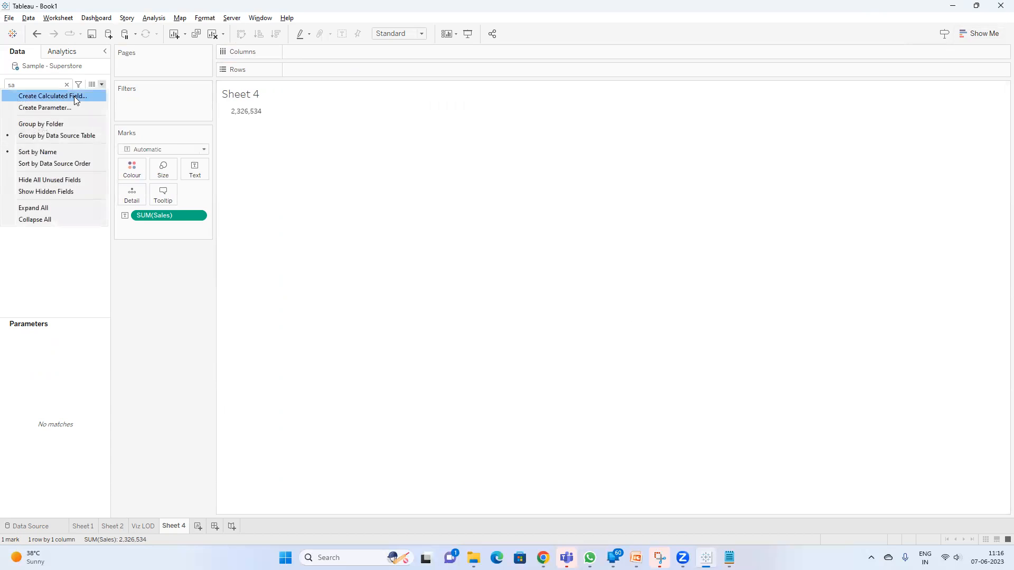
click(74, 96)
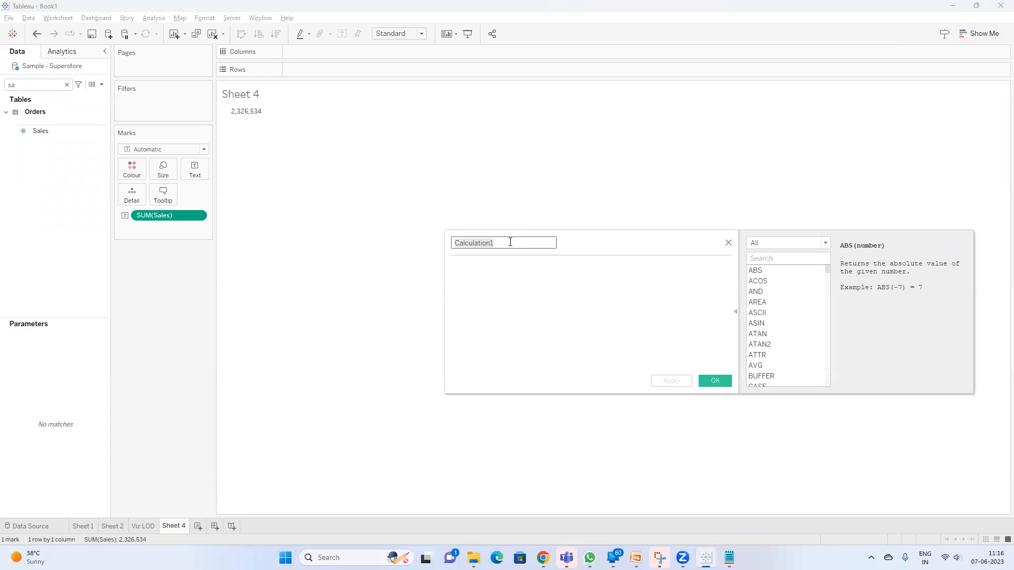
text(Basic)
text( LOD)
text((Fi)
text(xed)
text({)
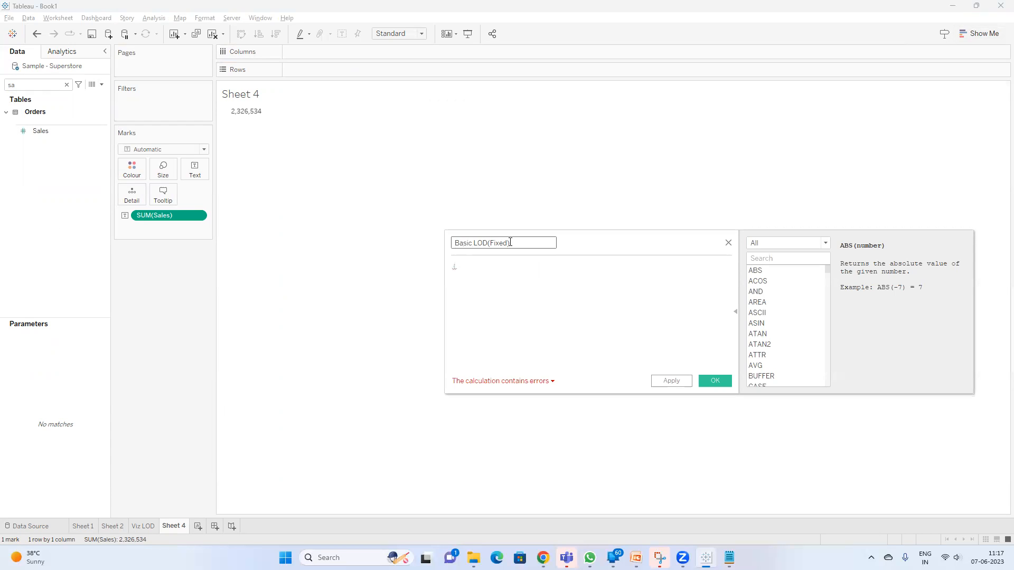
text(SUM(sa)
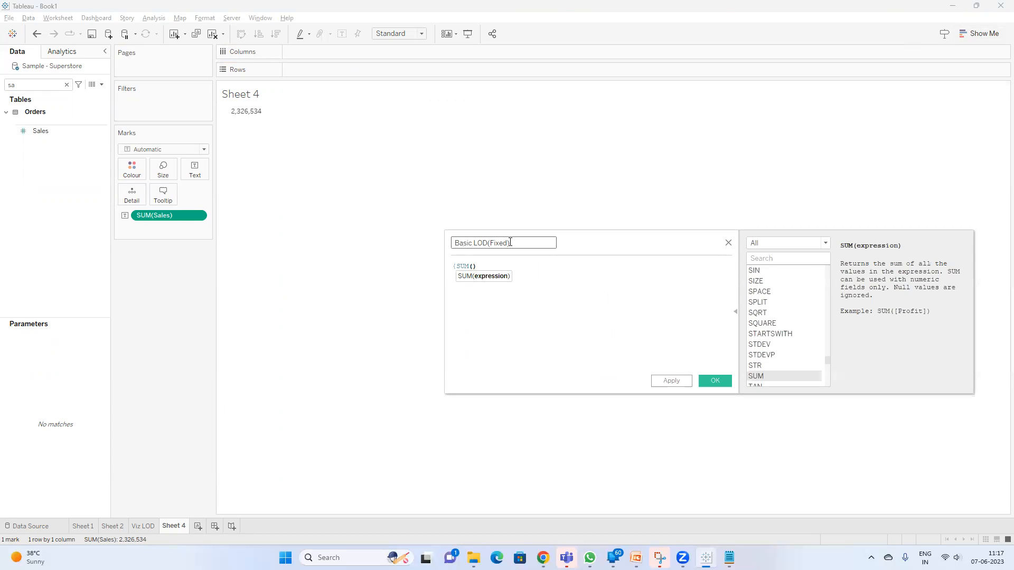
text(les)
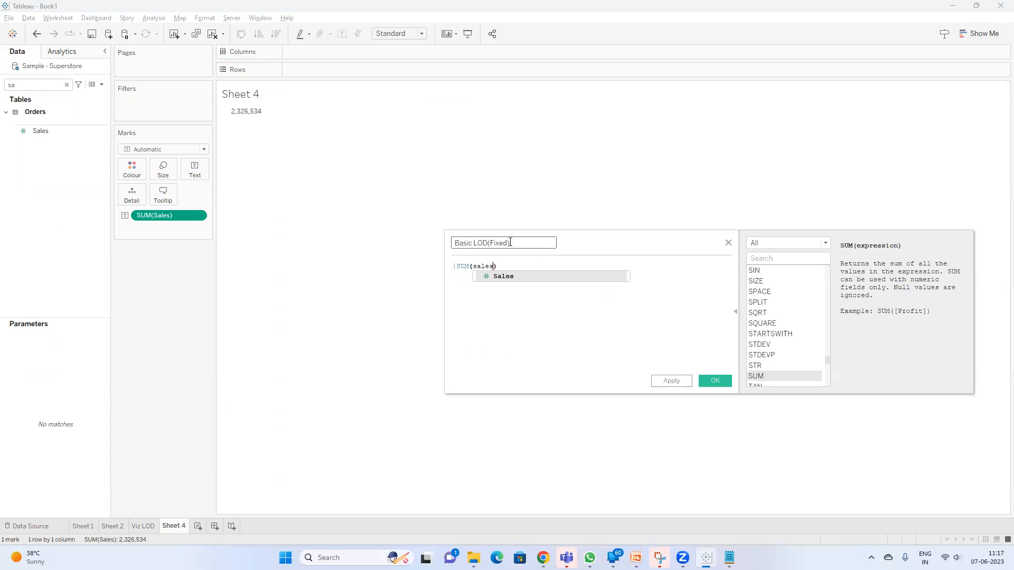
Enter the formula {SUM([Sales])} in the calculated field
key(Return)
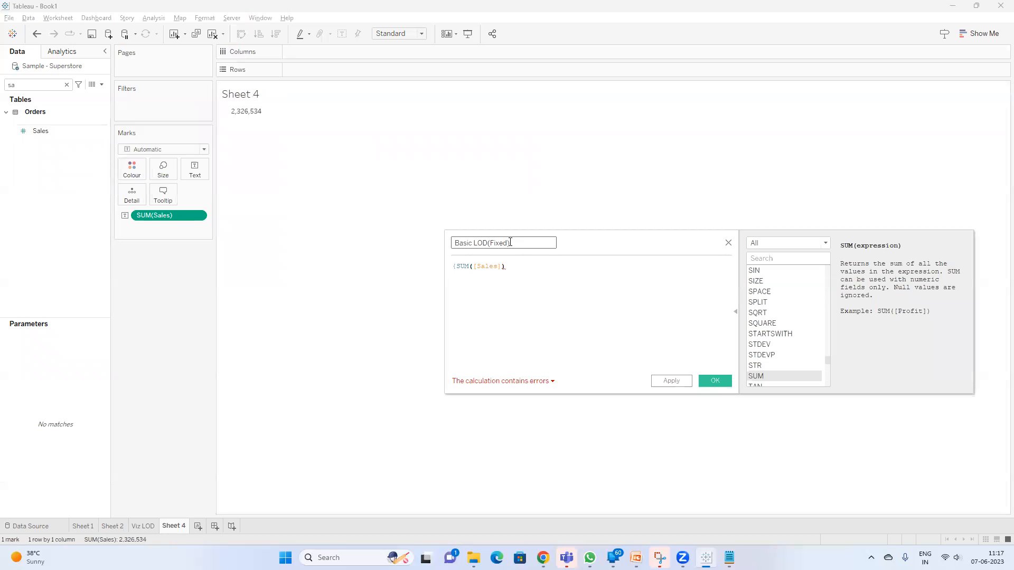
text(}// fixing the)
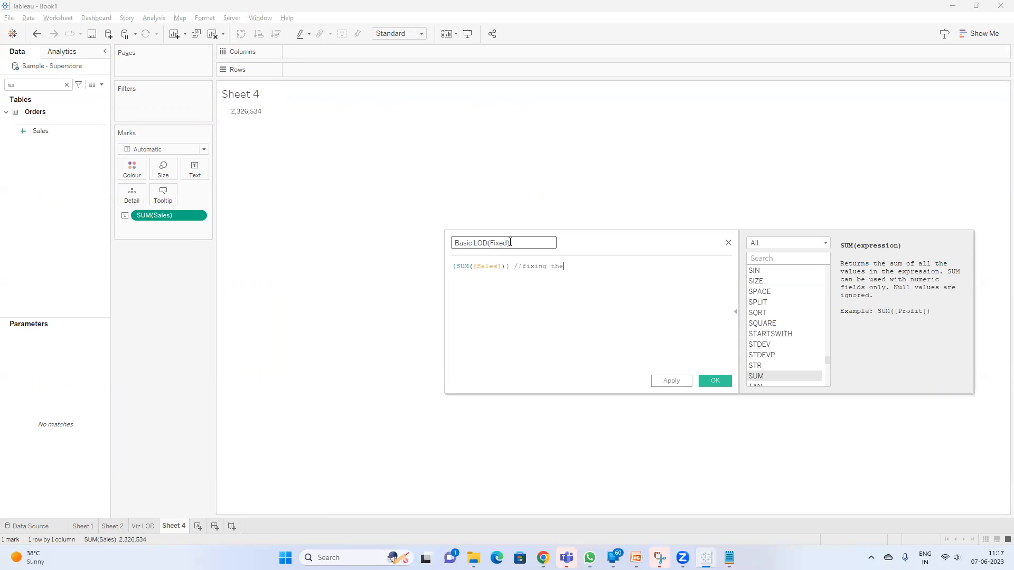
Add the comment "//fixing this sum of sales at total" after the formula and apply the calculation
key(BackSpace)
text(is sum of sales)
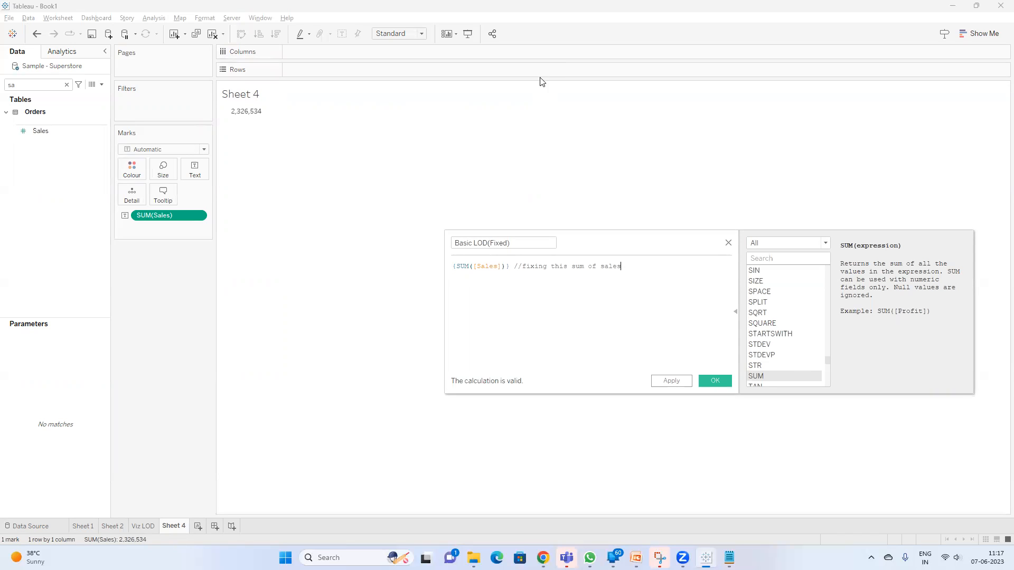
text(a)
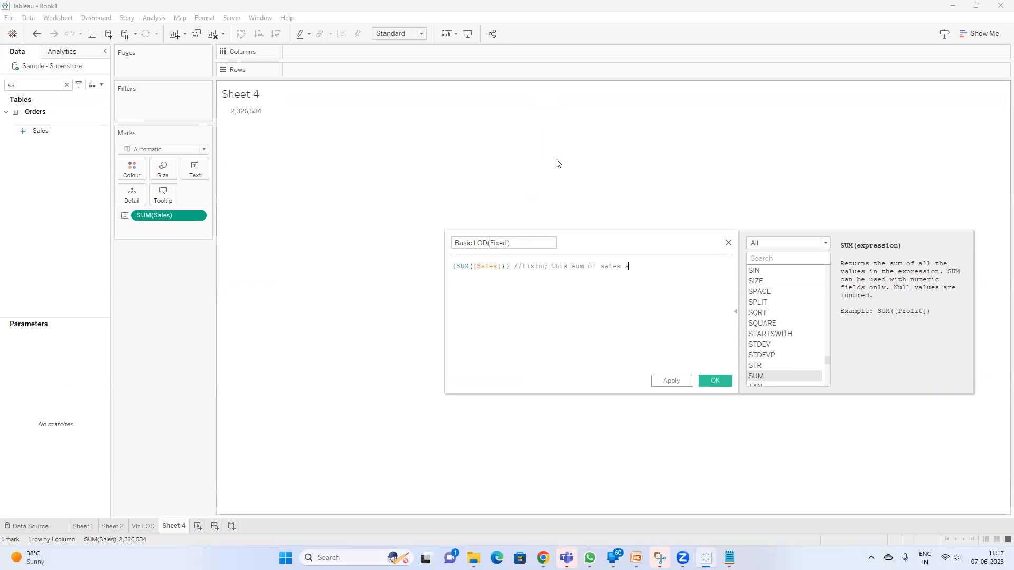
text(t total)
mouse_move(250, 113)
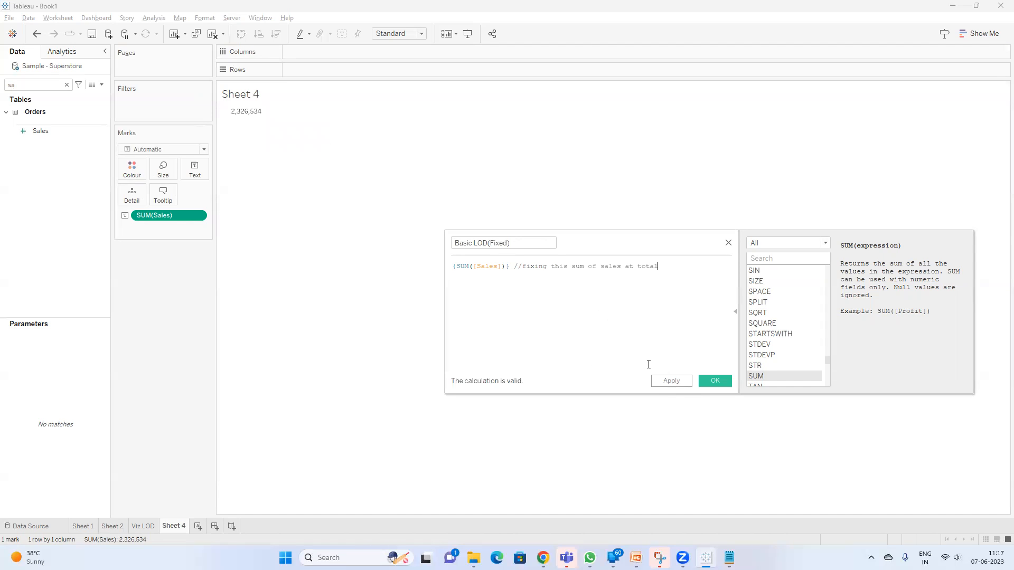
click(671, 380)
Find Category and place it on Rows, and inspect the Sales values for Furniture and Technology
double_click(47, 84)
text(ca)
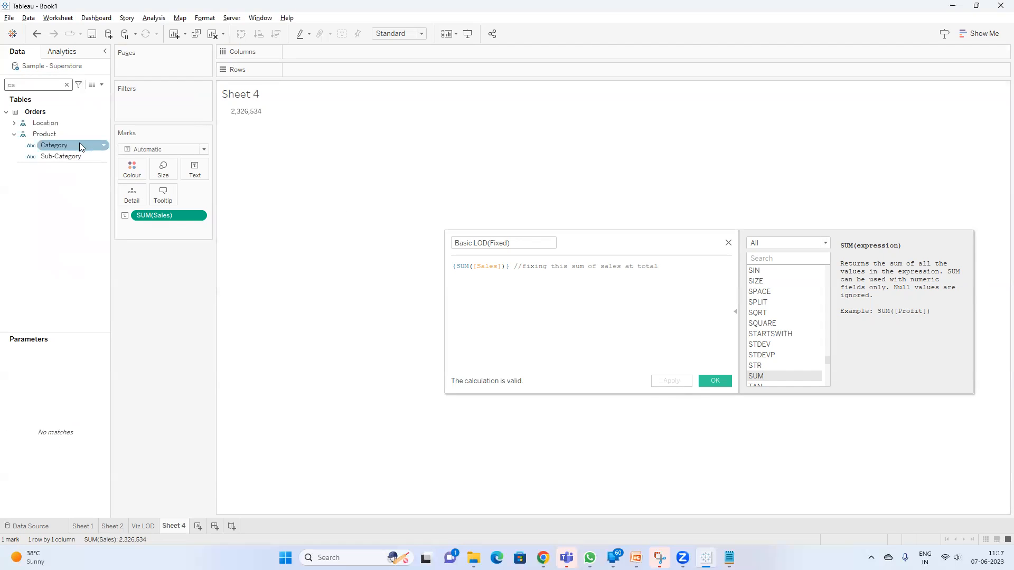
mouse_move(254, 118)
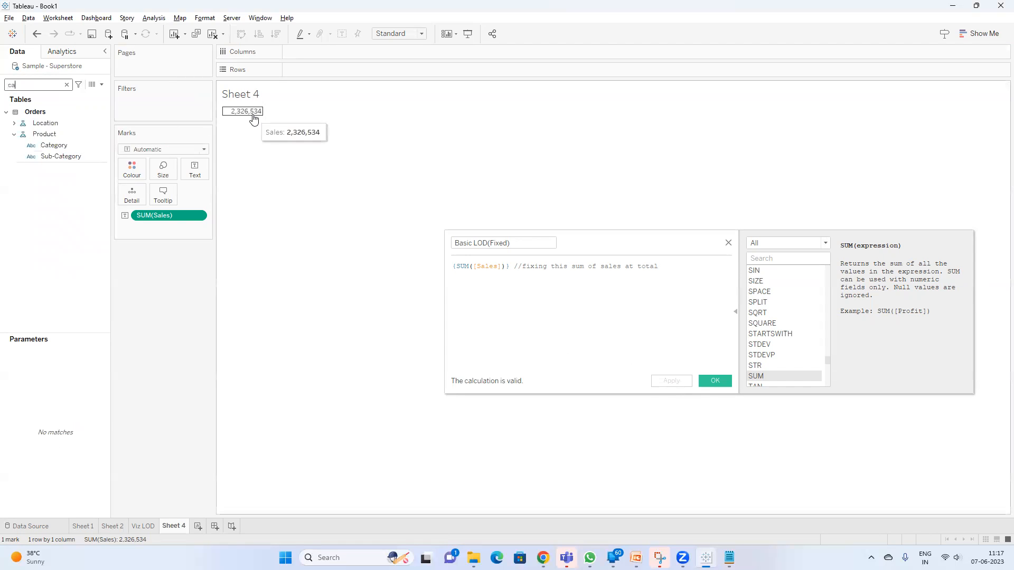
drag(52, 145, 297, 70)
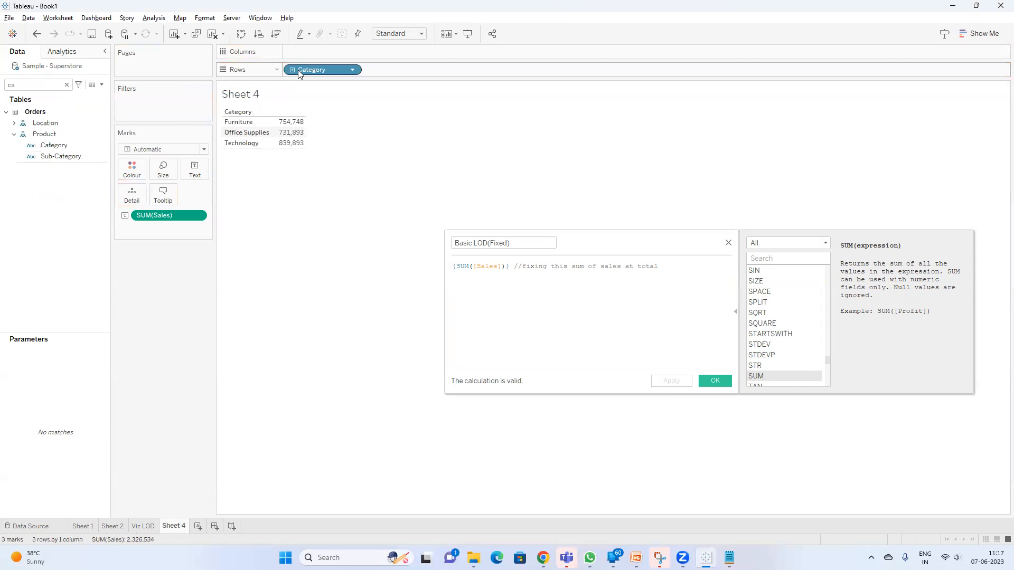
mouse_move(292, 126)
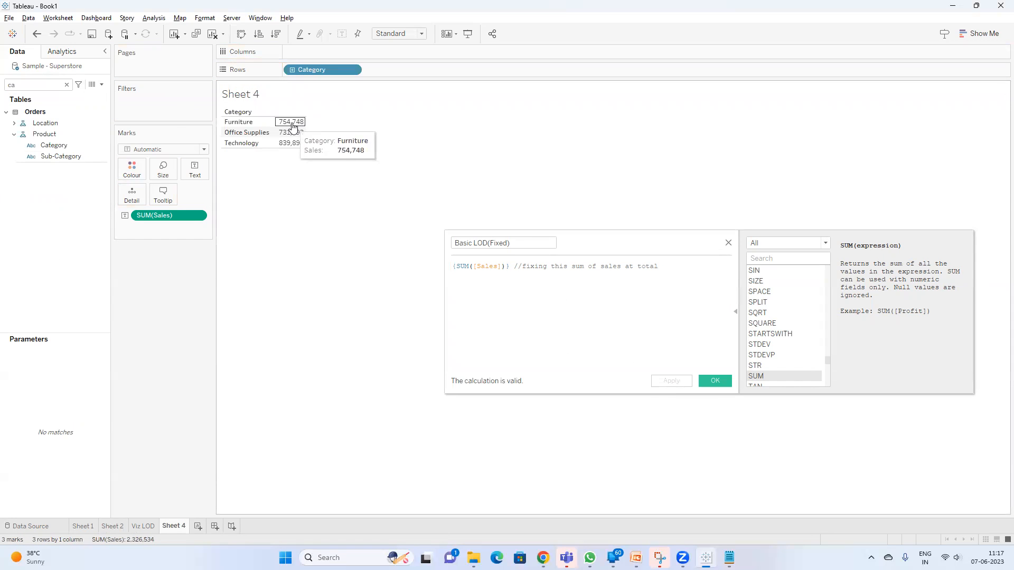
mouse_move(292, 143)
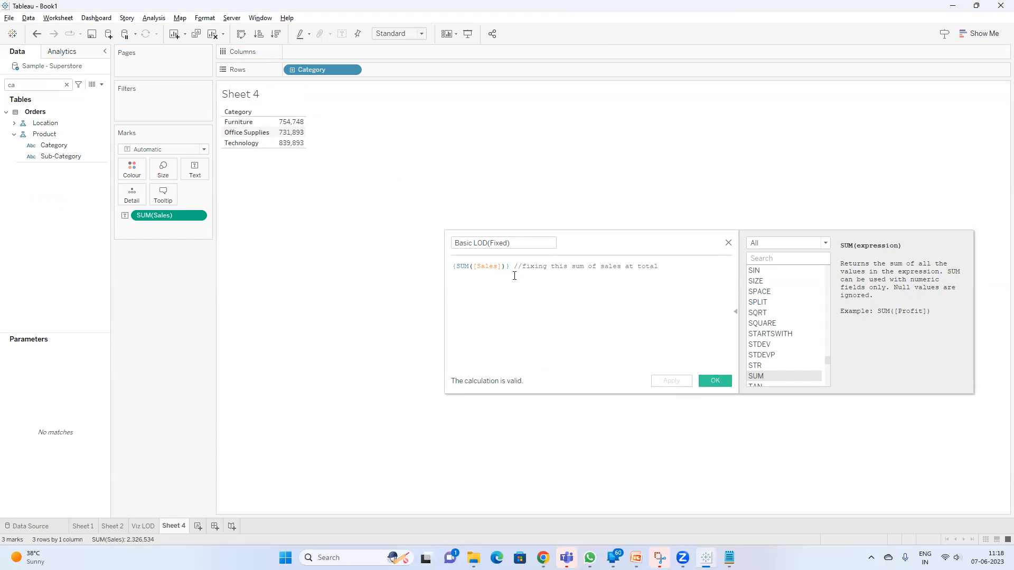
Find the Basic LOD(Fixed) field and add it to the table beside Sales
click(46, 86)
key(BackSpace)
key(BackSpace)
text(bas)
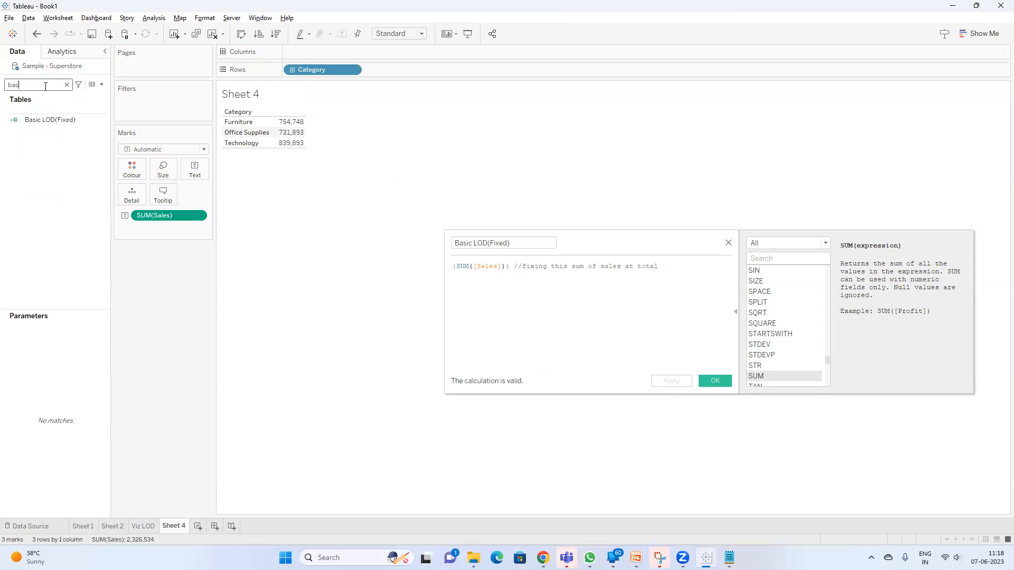
click(48, 126)
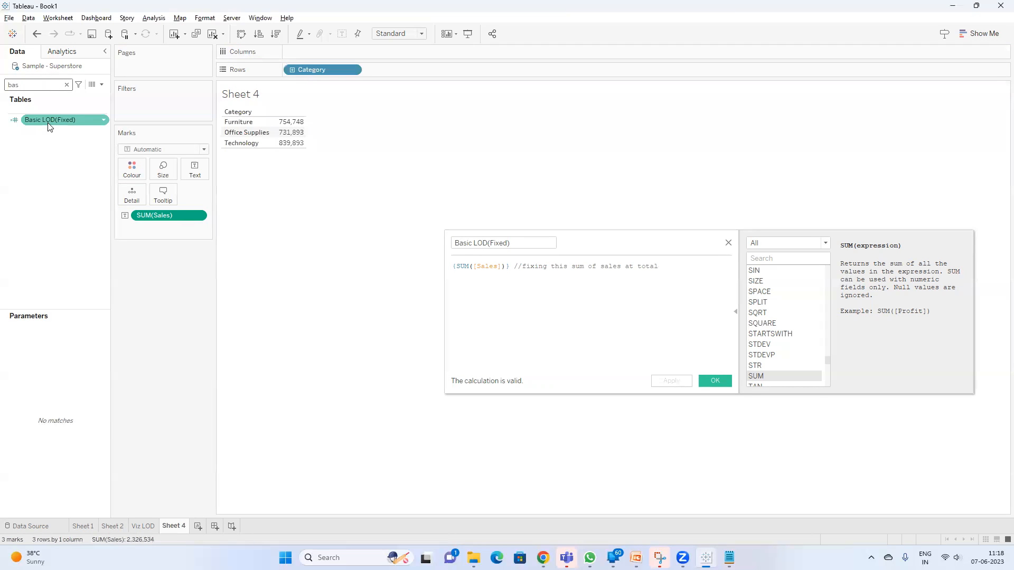
double_click(49, 121)
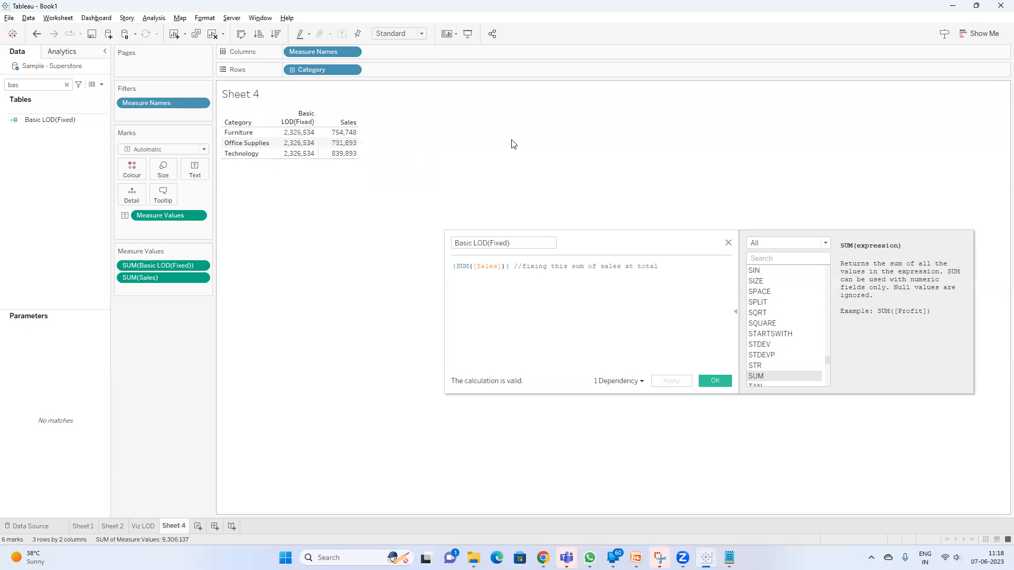
Move the comment in the calculation below the formula, leaving one blank line between them
click(515, 267)
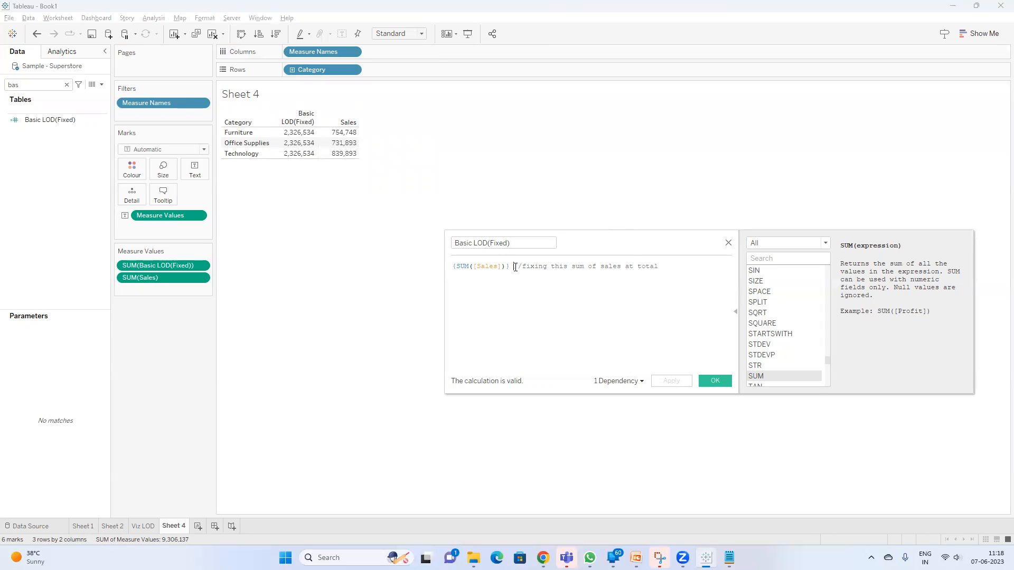
key(Return)
key(Return)
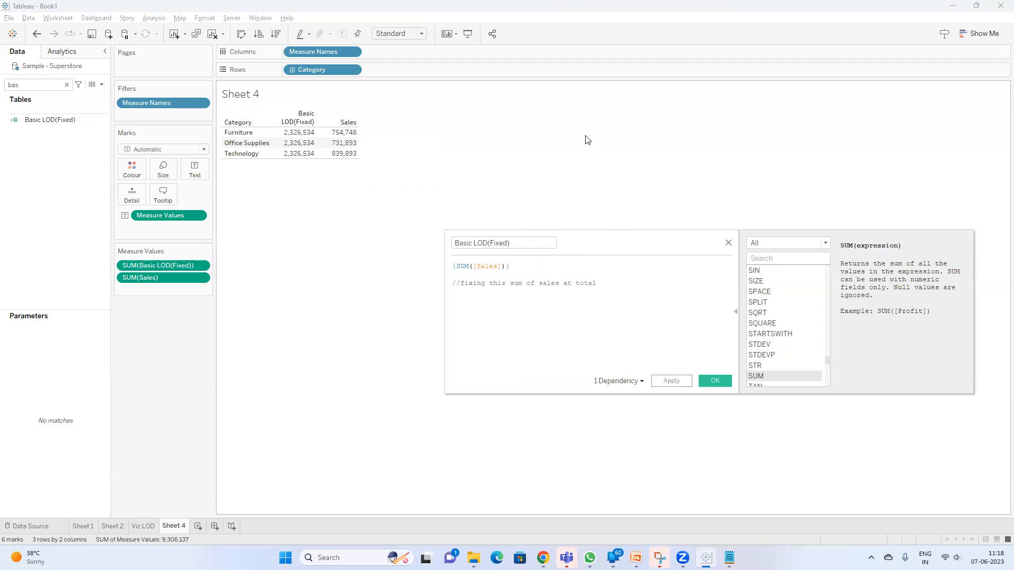
Add a second comment line "//we can control viz lod" below the first comment
click(618, 289)
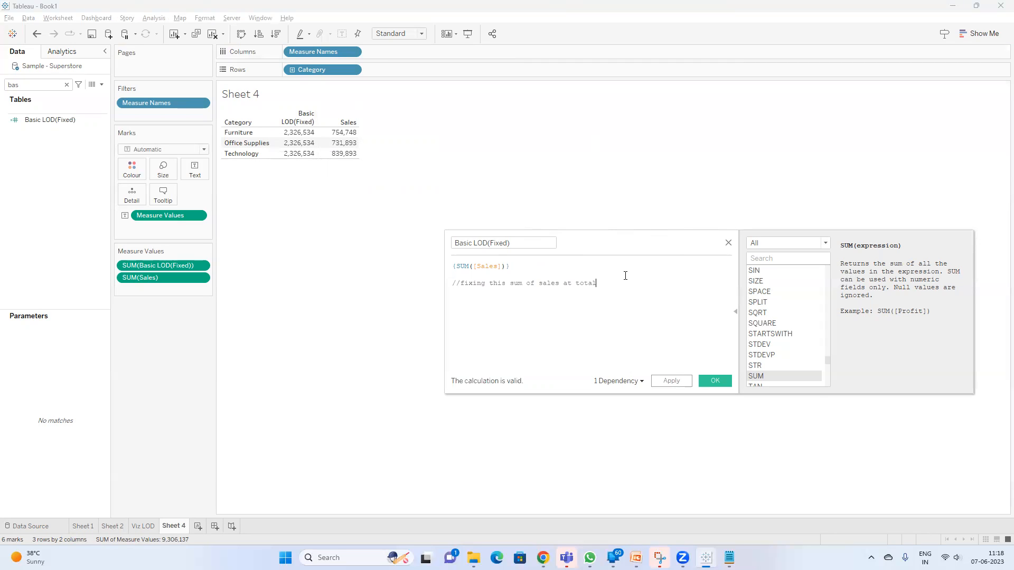
key(Return)
text(it)
key(BackSpace)
key(BackSpace)
key(BackSpace)
text(//)
text(it will not be )
text(depen)
key(BackSpace)
key(BackSpace)
key(BackSpace)
key(BackSpace)
key(BackSpace)
key(BackSpace)
key(BackSpace)
key(BackSpace)
key(BackSpace)
key(BackSpace)
key(BackSpace)
key(BackSpace)
key(BackSpace)
key(BackSpace)
key(BackSpace)
key(BackSpace)
key(BackSpace)
key(BackSpace)
key(BackSpace)
key(BackSpace)
text(we can control vix lod)
key(BackSpace)
text(z)
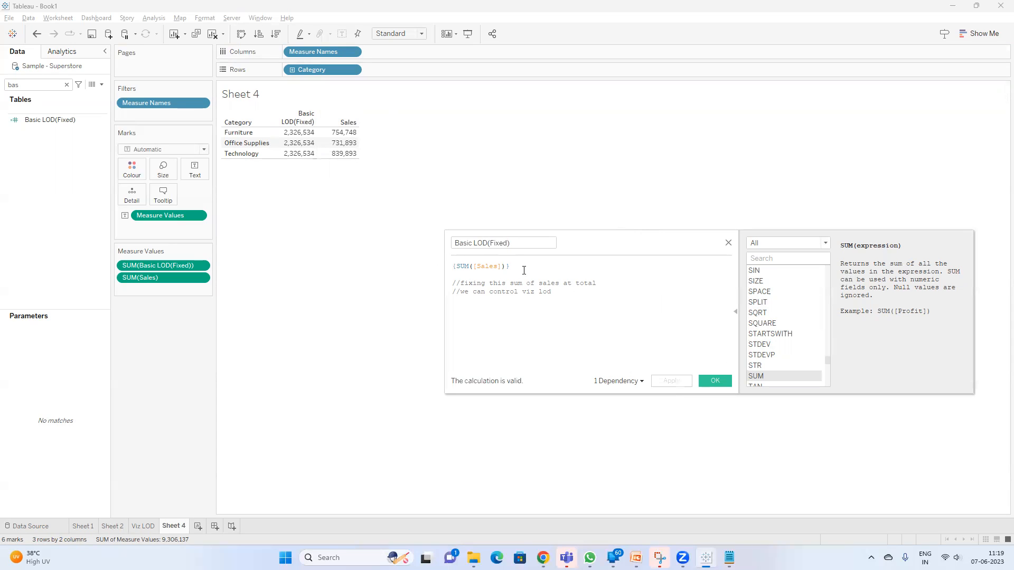
Insert the FIXED keyword and a colon before SUM([Sales]) so the formula reads {FIXED : SUM([Sales])}
drag(430, 273, 426, 259)
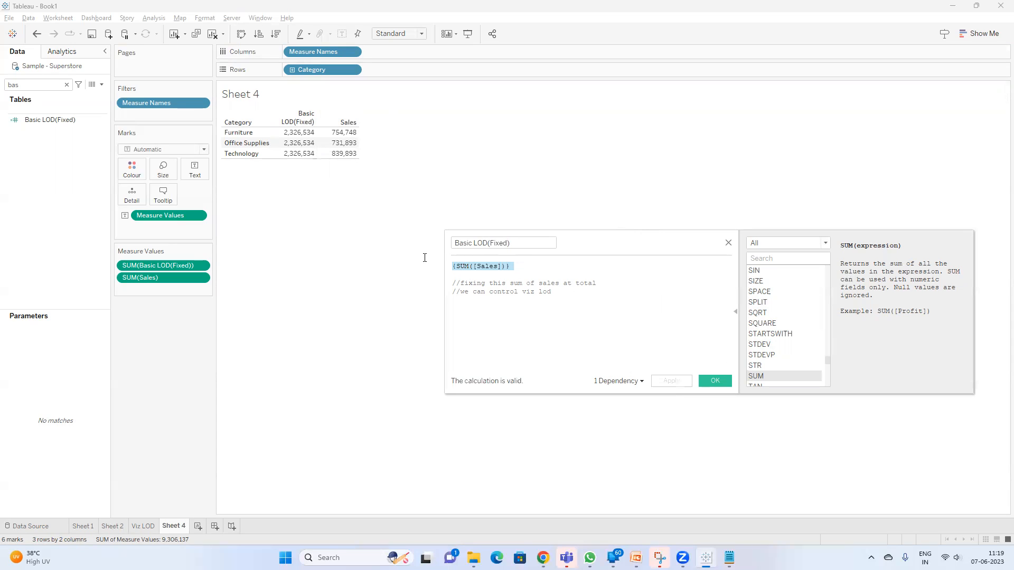
click(461, 268)
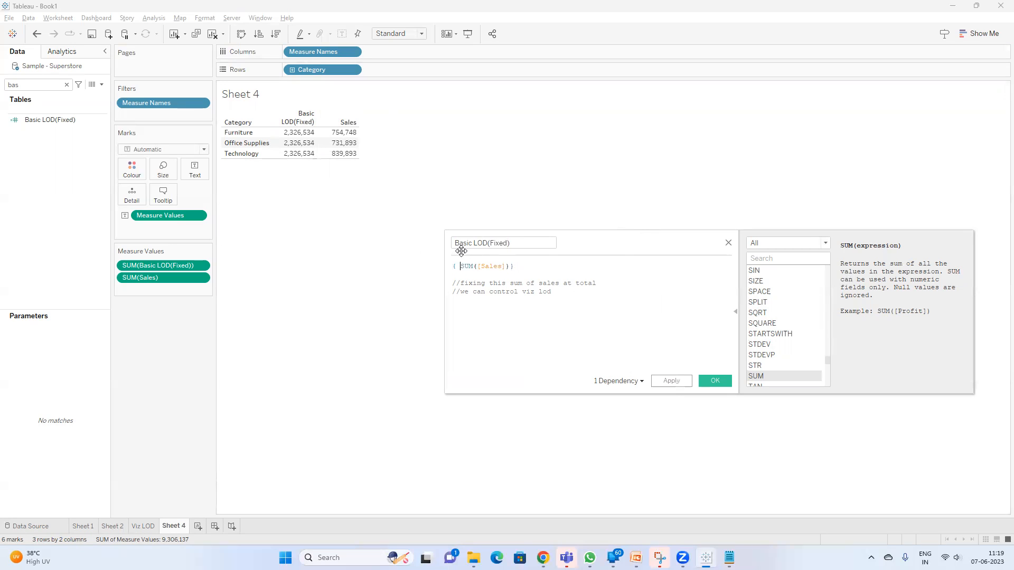
text(fix)
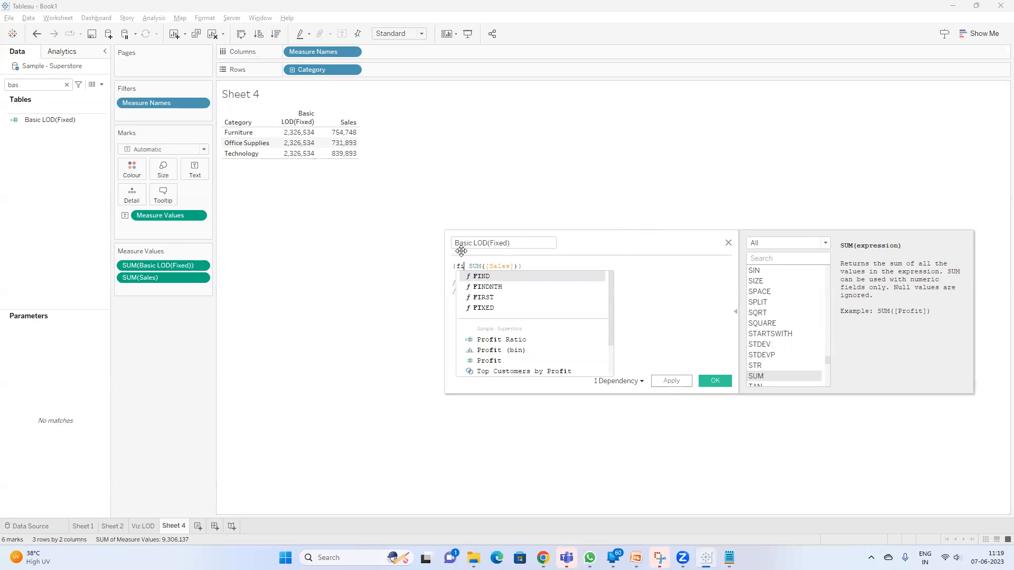
key(Return)
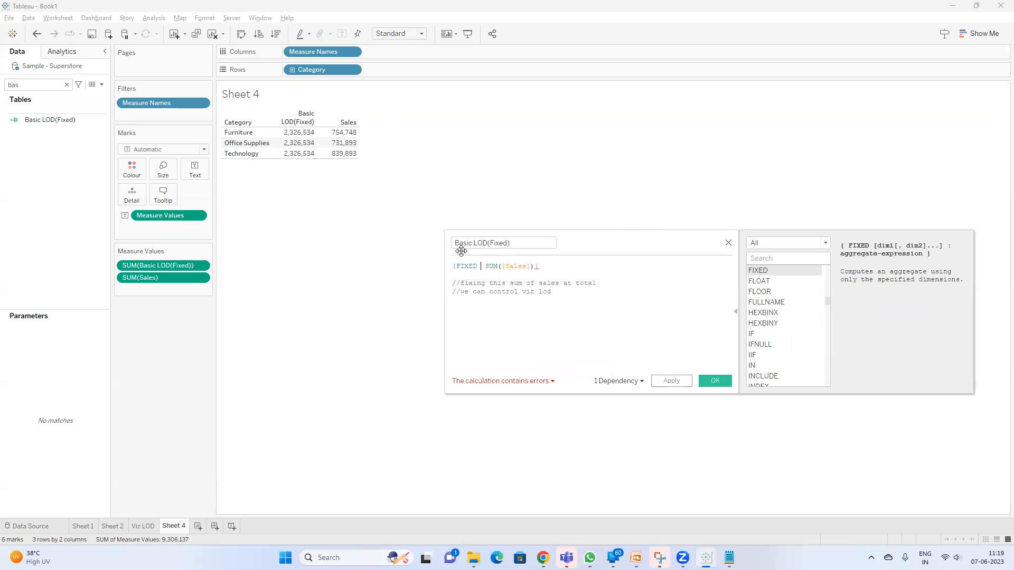
text(:)
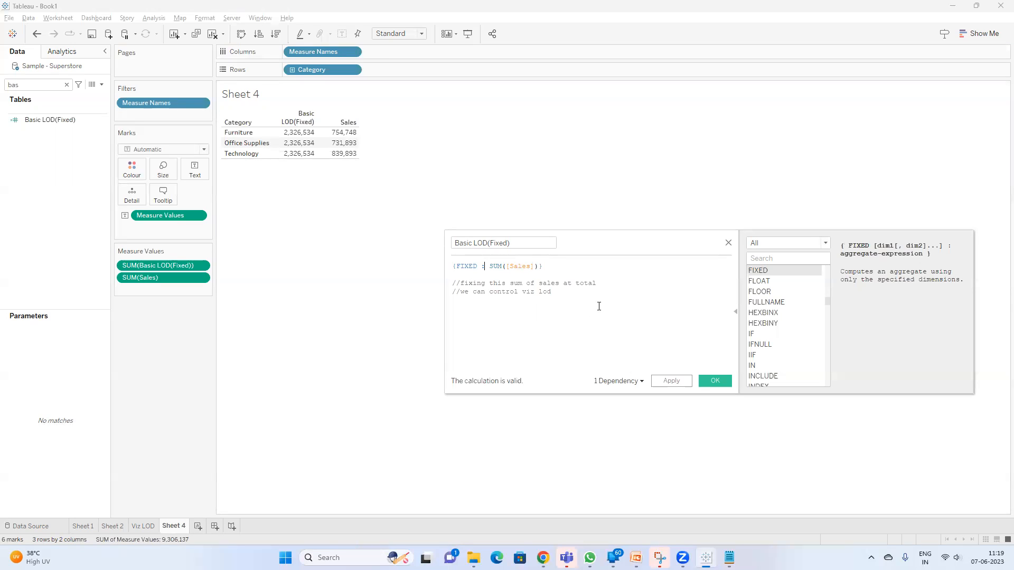
click(556, 245)
Find the display resolution settings in Windows, set the display scale to 125%, and return to Tableau
key(super)
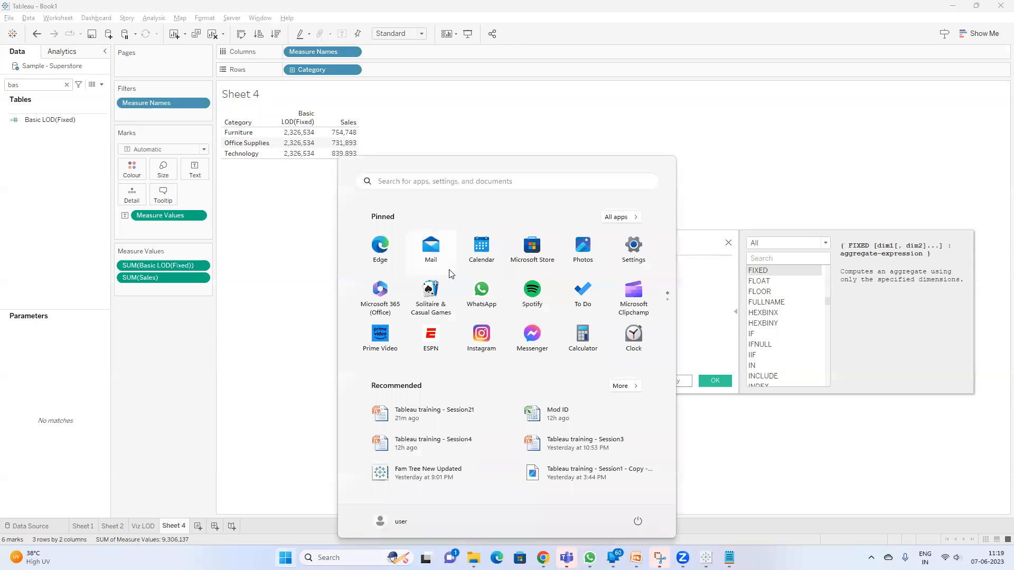
text(resol)
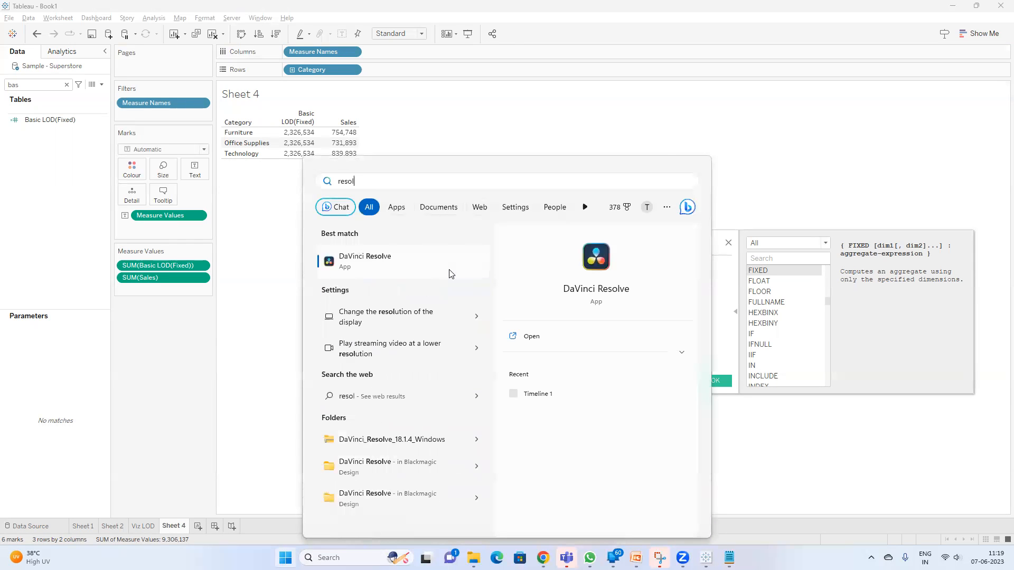
text(u)
click(451, 271)
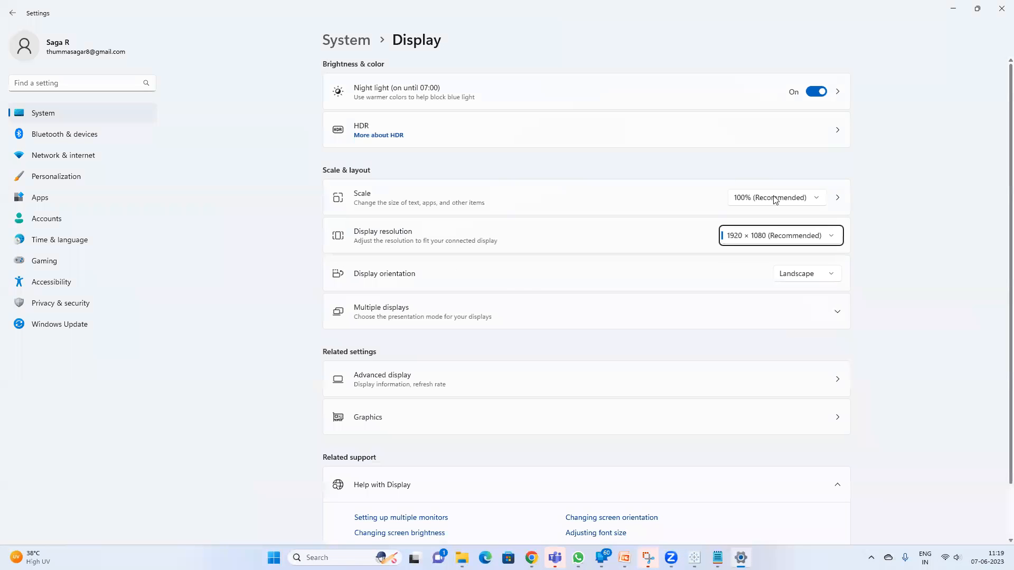
click(775, 199)
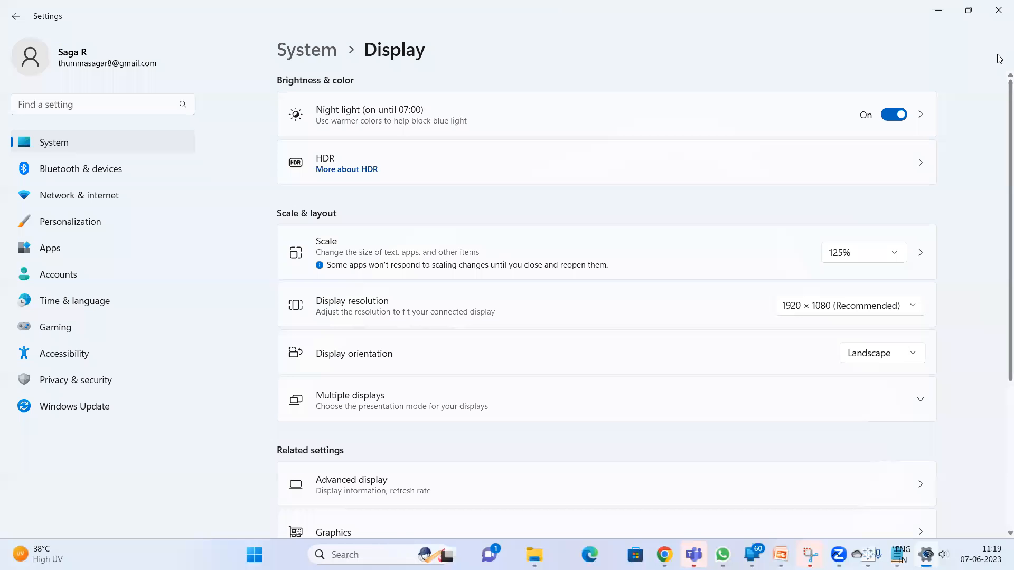
click(941, 11)
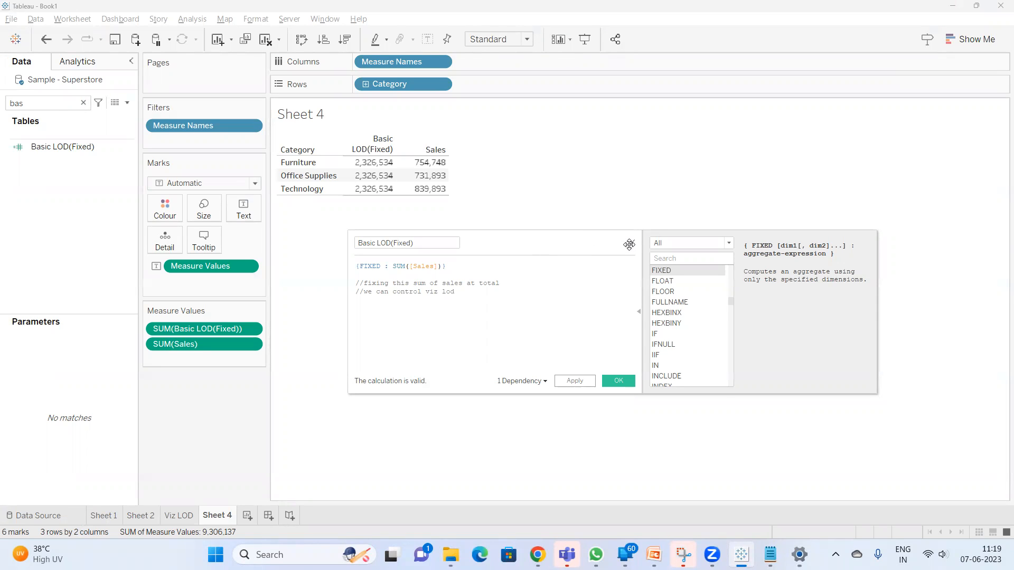
Set the Windows display scale to 150%, and collapse the function reference of the calculation editor back in Tableau
click(800, 555)
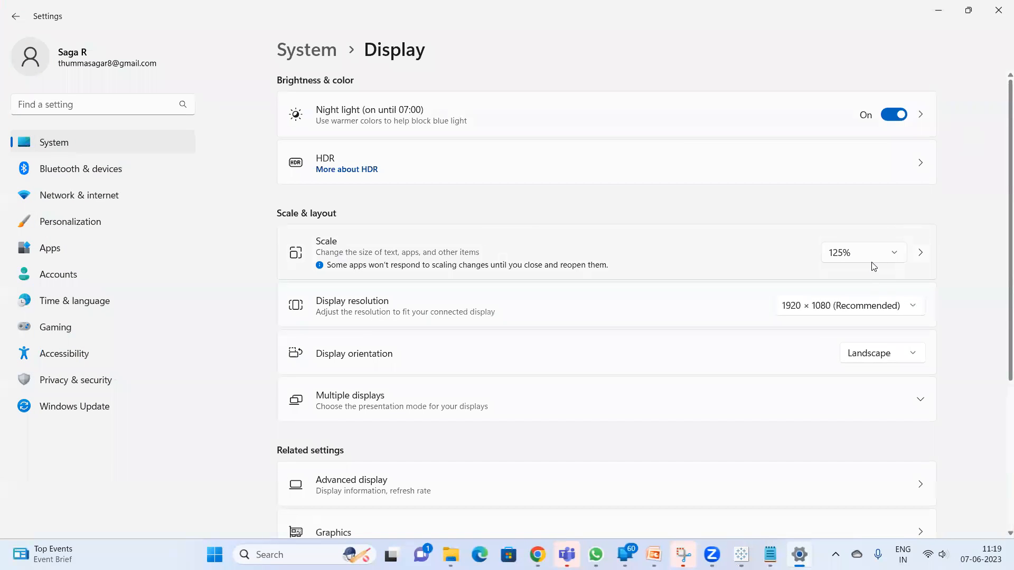
click(871, 264)
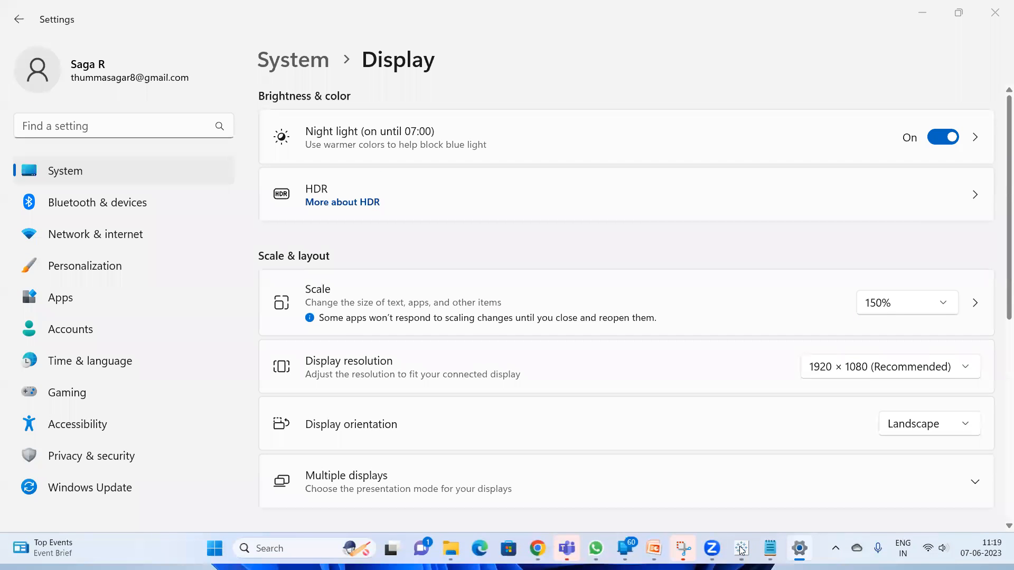
mouse_move(690, 552)
click(690, 475)
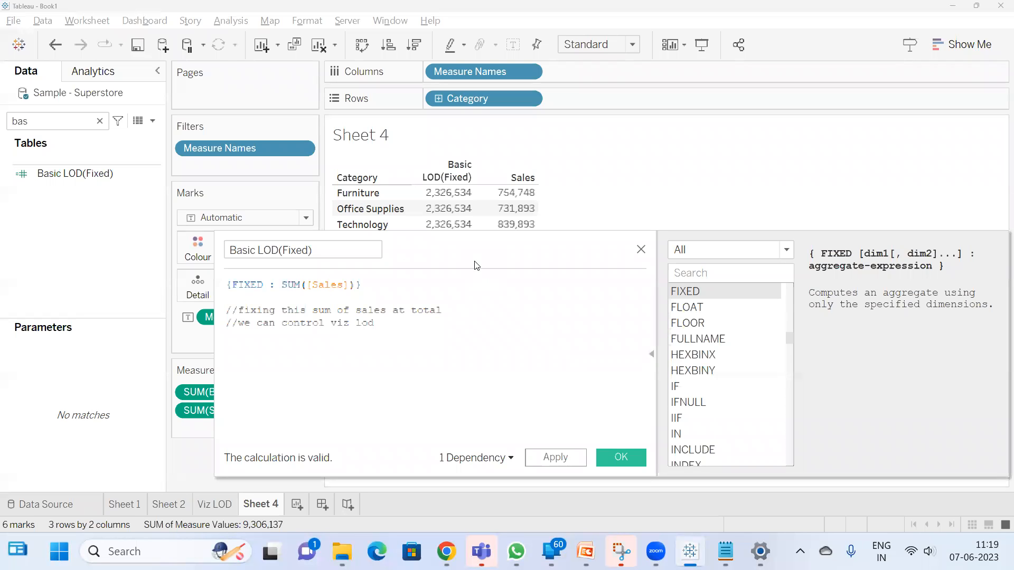
drag(474, 261, 499, 182)
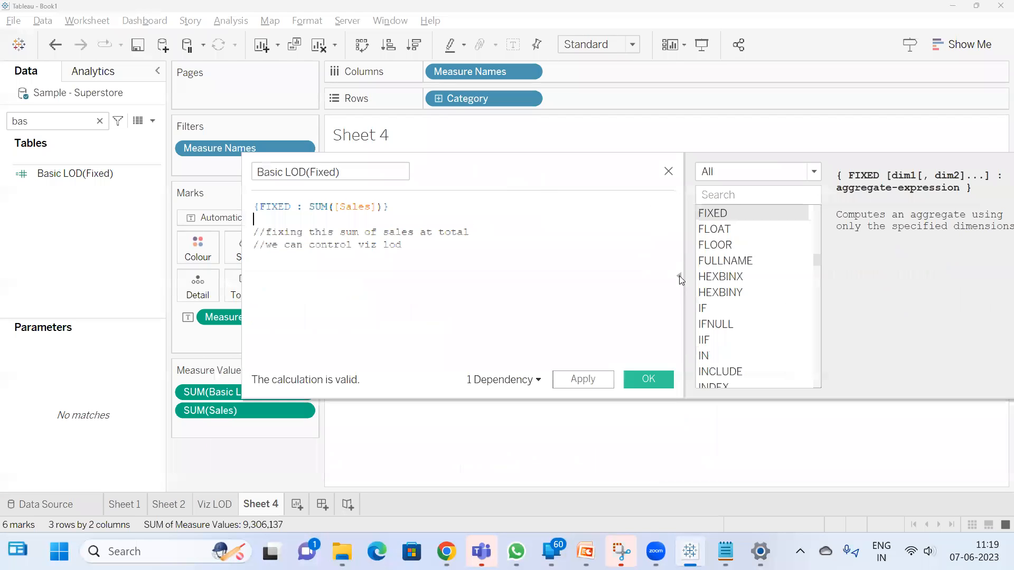
click(679, 284)
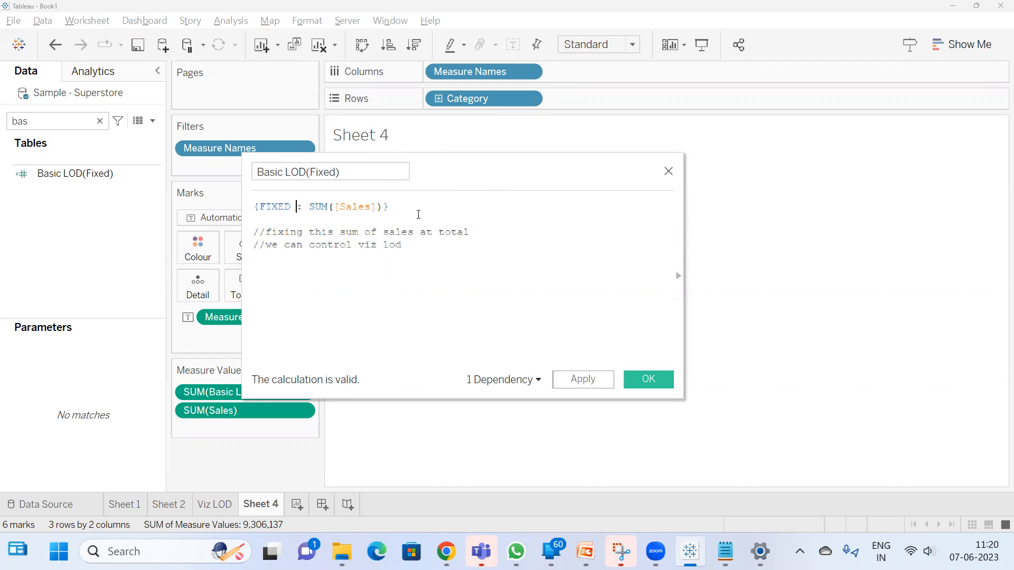
Try Category as the dimension of the FIXED expression, and remove it from the formula again
text(cat)
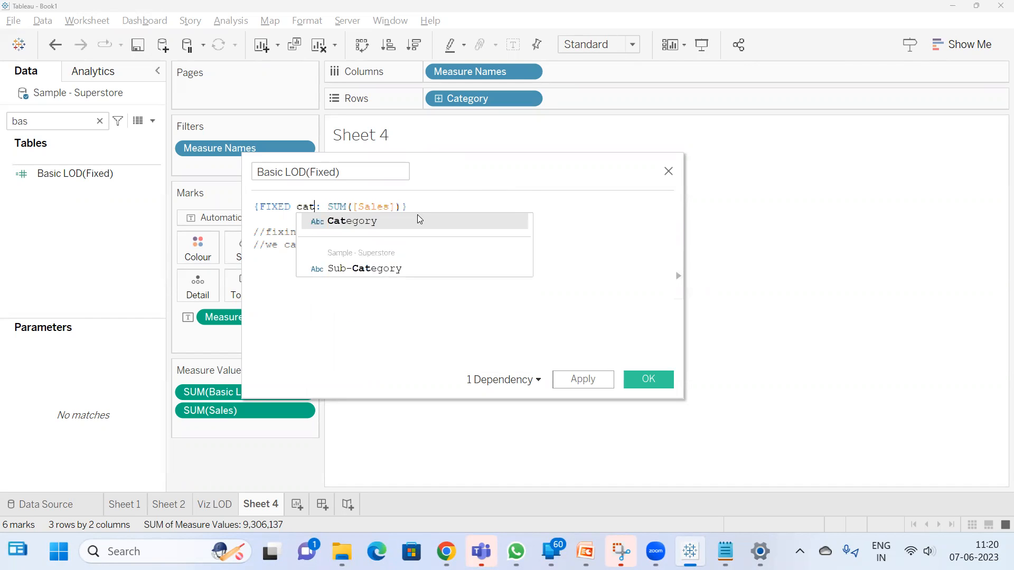
key(Return)
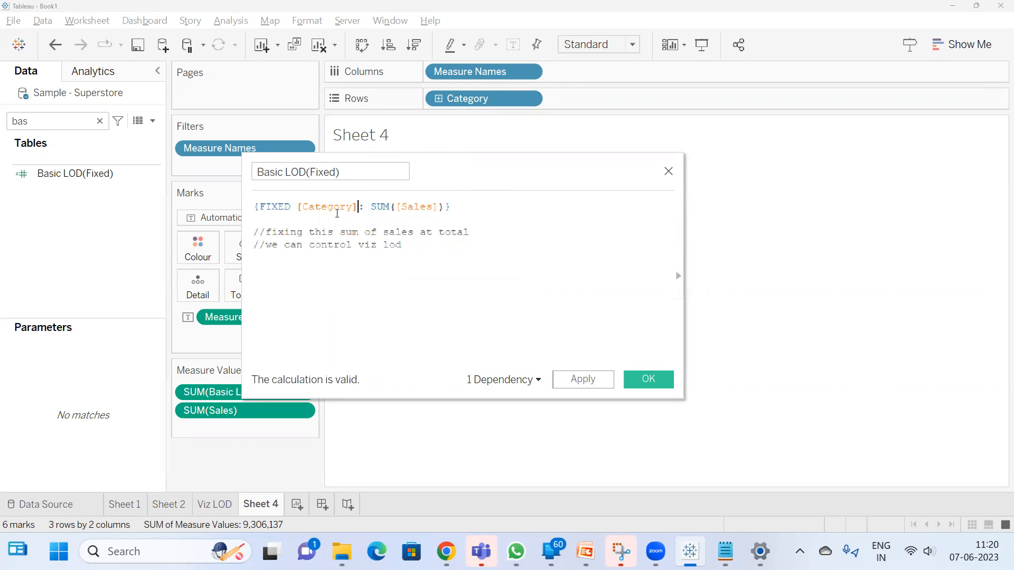
double_click(328, 210)
key(BackSpace)
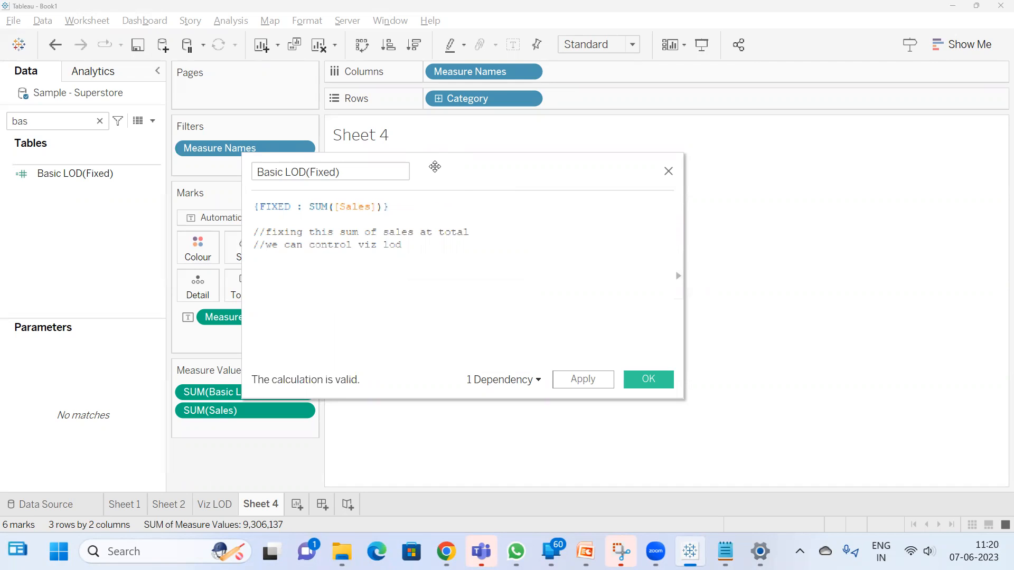
Reposition the calculation editor over the sheet and save the Basic LOD(Fixed) calculation
drag(435, 167, 766, 181)
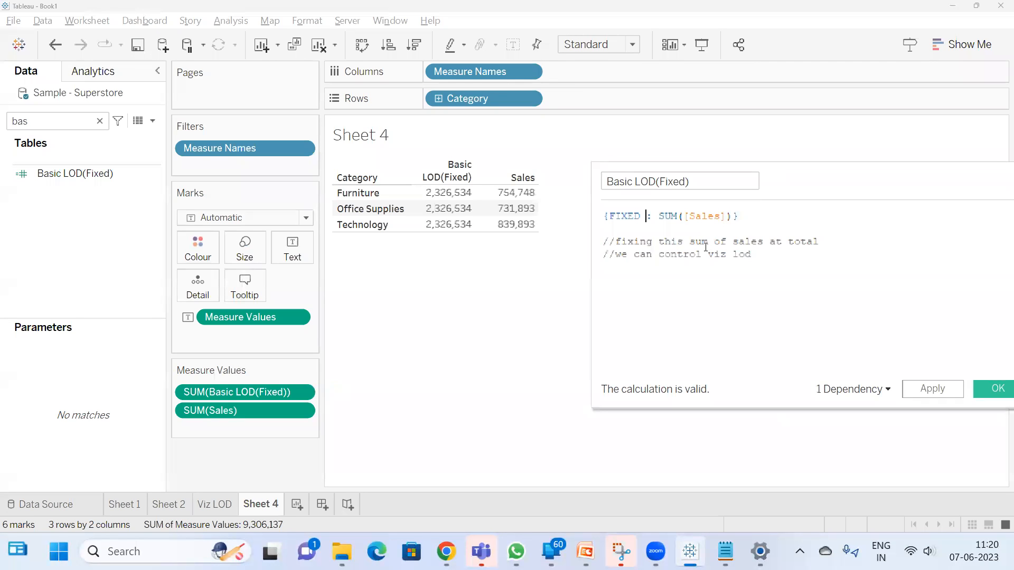
drag(879, 174, 710, 194)
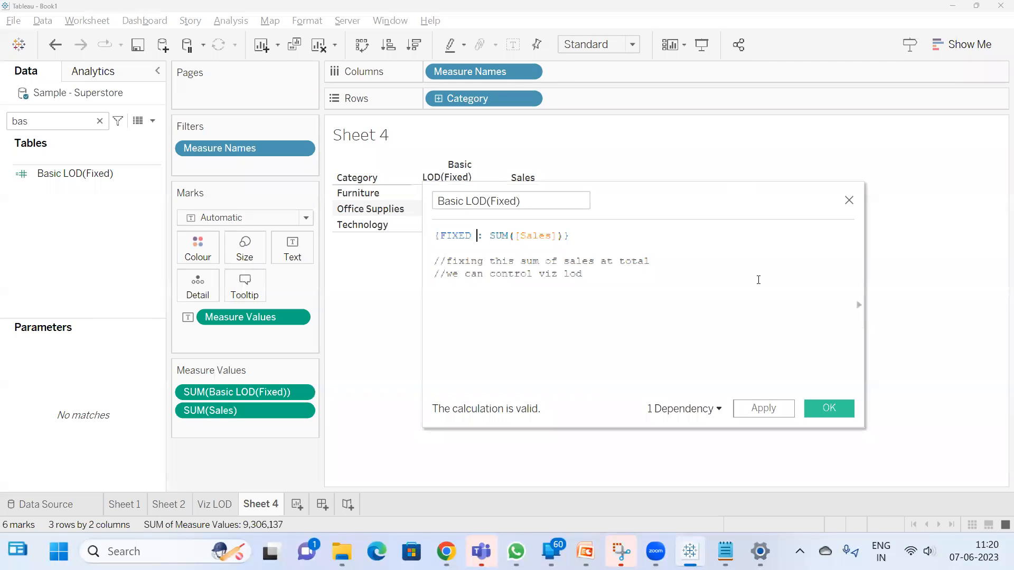
click(828, 409)
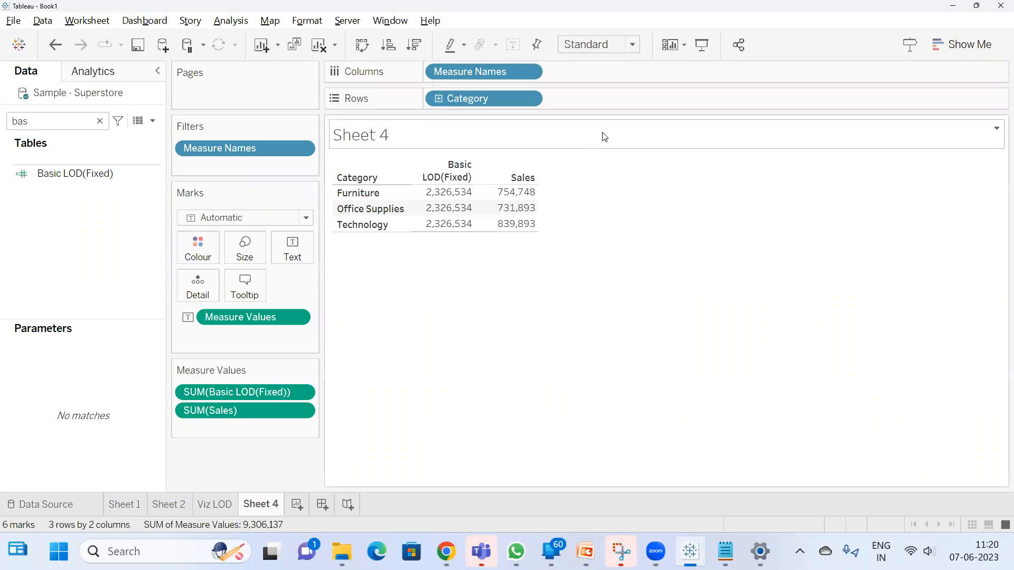
Compare the Sales values with the Basic LOD(Fixed) values for each category
mouse_move(440, 210)
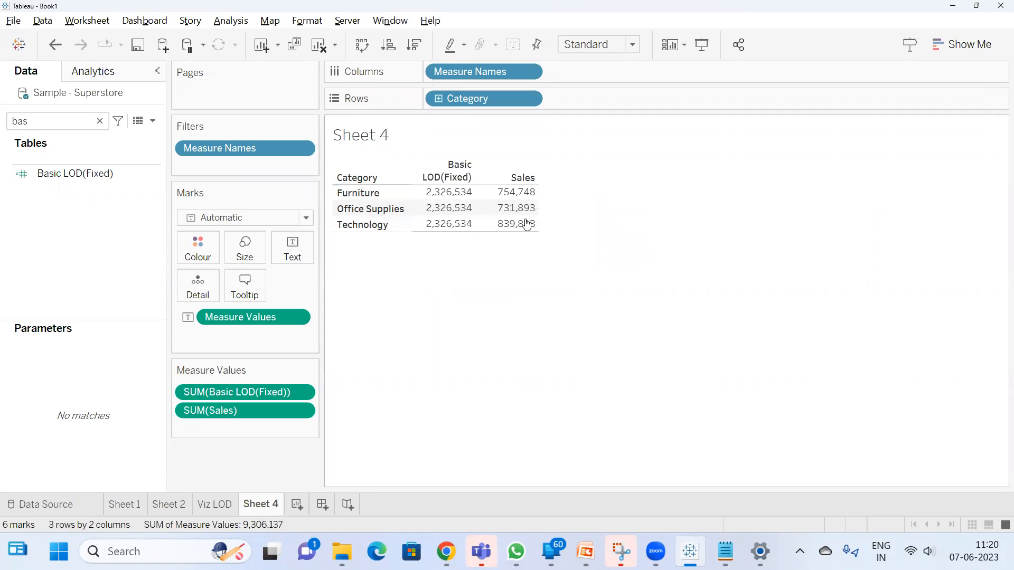
drag(528, 193, 516, 243)
click(451, 258)
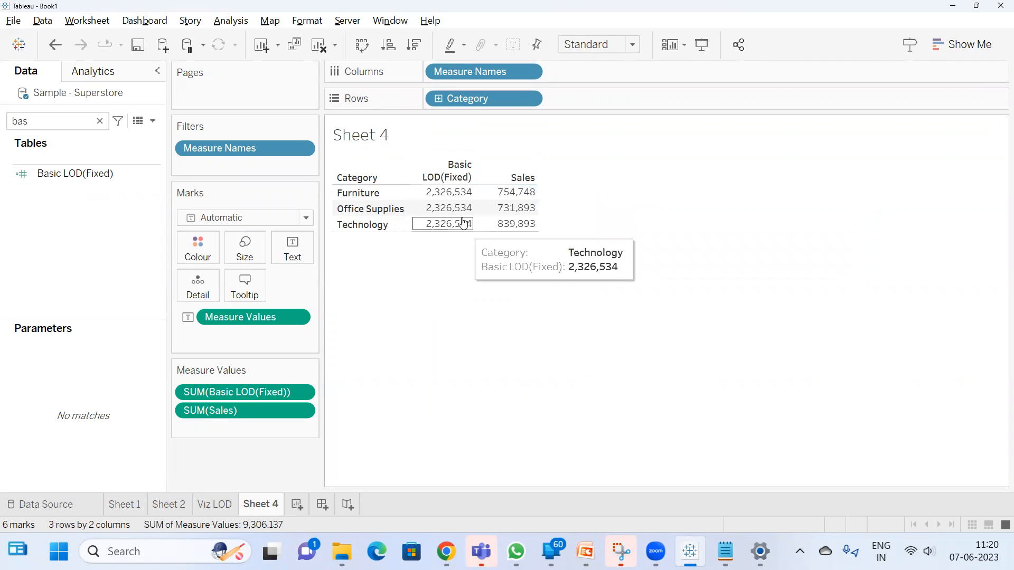
Clear the field search, add Region to Rows after Category, and inspect the Furniture Sales values by region
click(100, 120)
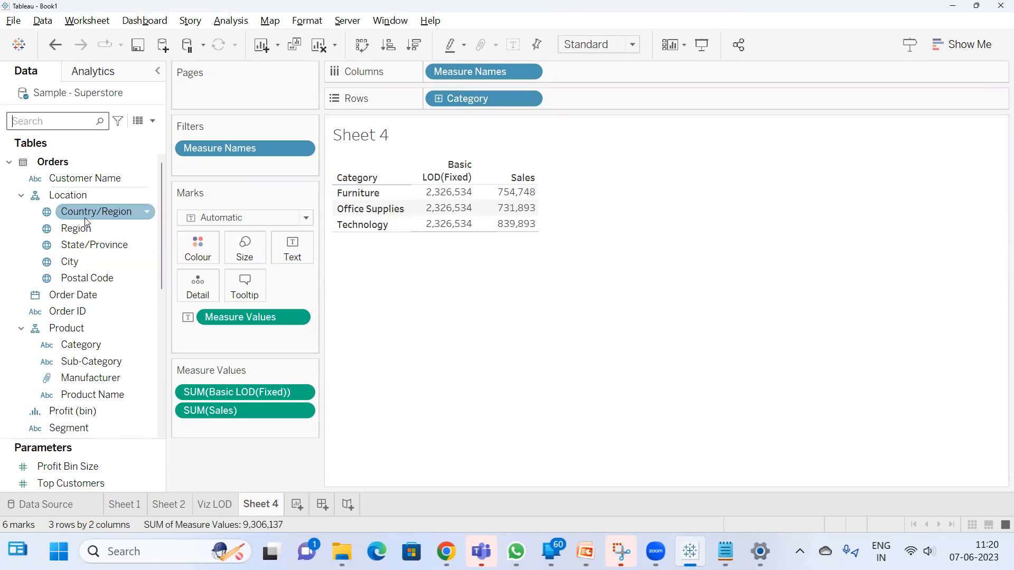
drag(76, 228, 660, 100)
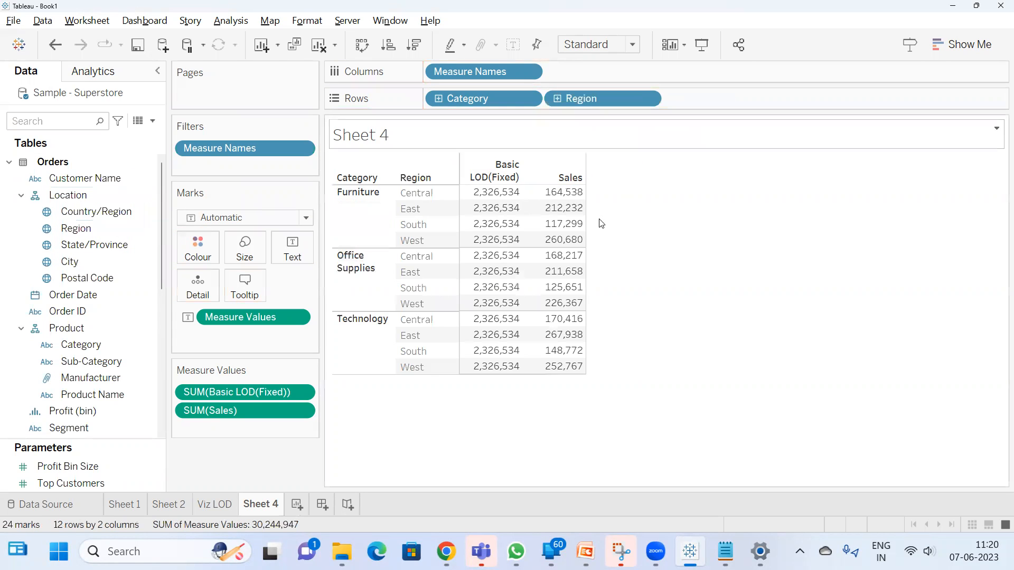
drag(560, 190, 546, 242)
click(720, 206)
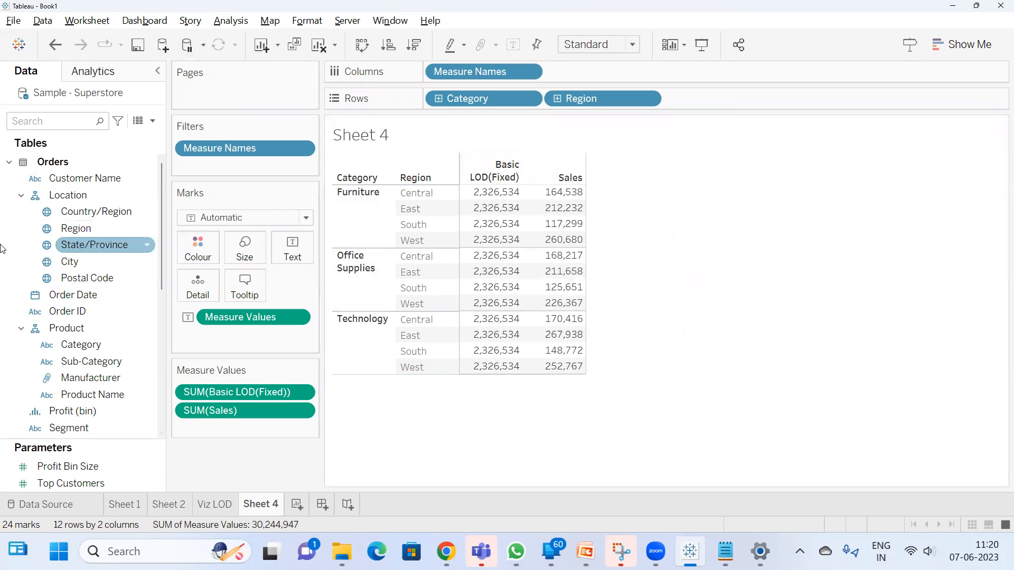
Add City to Rows after Region and compare the Sales and Basic LOD(Fixed) values by city
drag(80, 262, 761, 101)
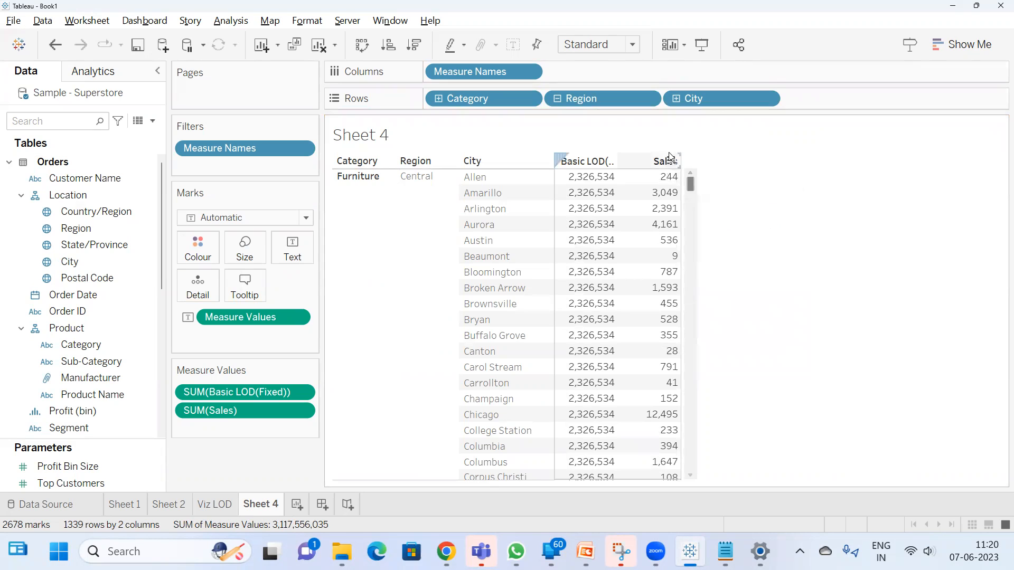
mouse_move(664, 176)
drag(665, 176, 667, 337)
click(792, 205)
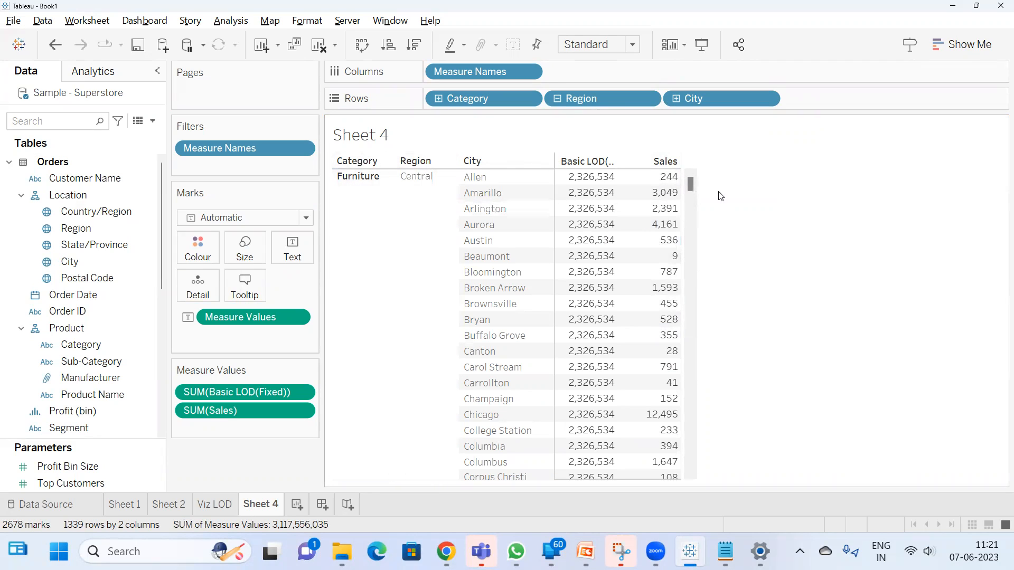
mouse_move(581, 185)
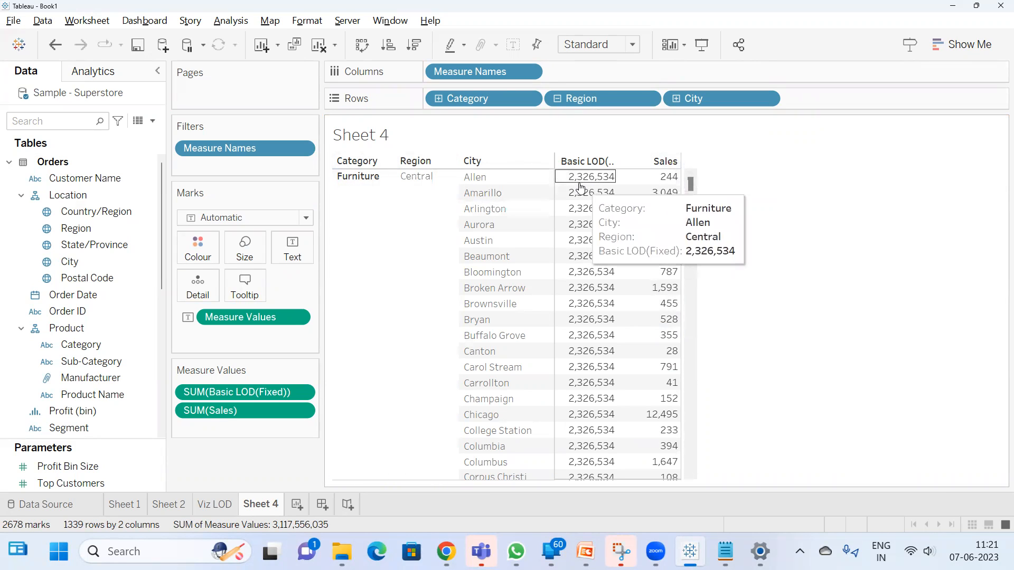
drag(586, 180, 580, 356)
click(844, 247)
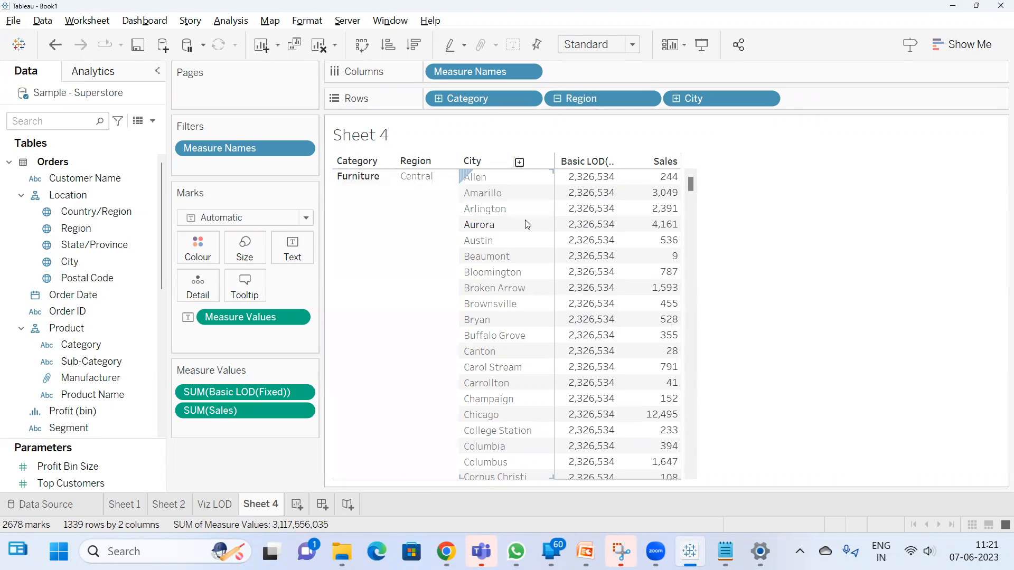
Look through the city rows of the table and remove City from Rows
scroll(599, 202, down, 1)
scroll(600, 203, up, 1)
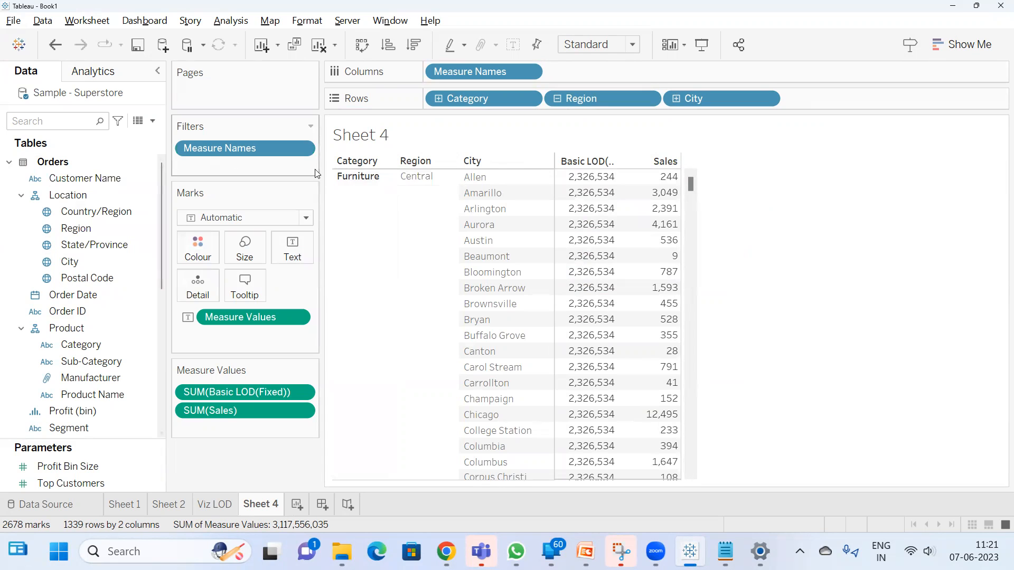
drag(709, 92, 776, 191)
Switch to the Google Meet call in Chrome to check the participants, and return to Tableau
mouse_move(552, 550)
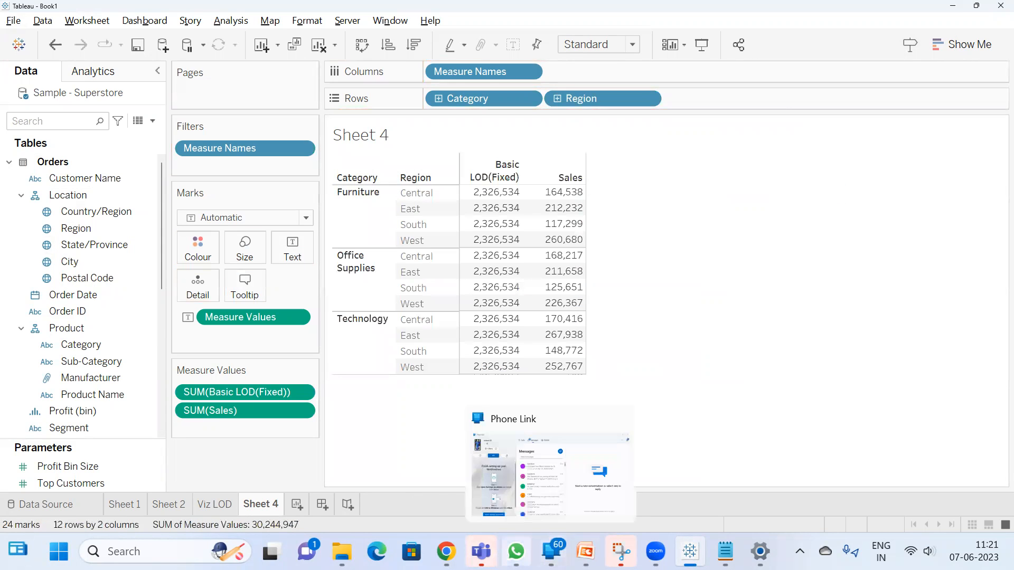
mouse_move(446, 552)
click(313, 453)
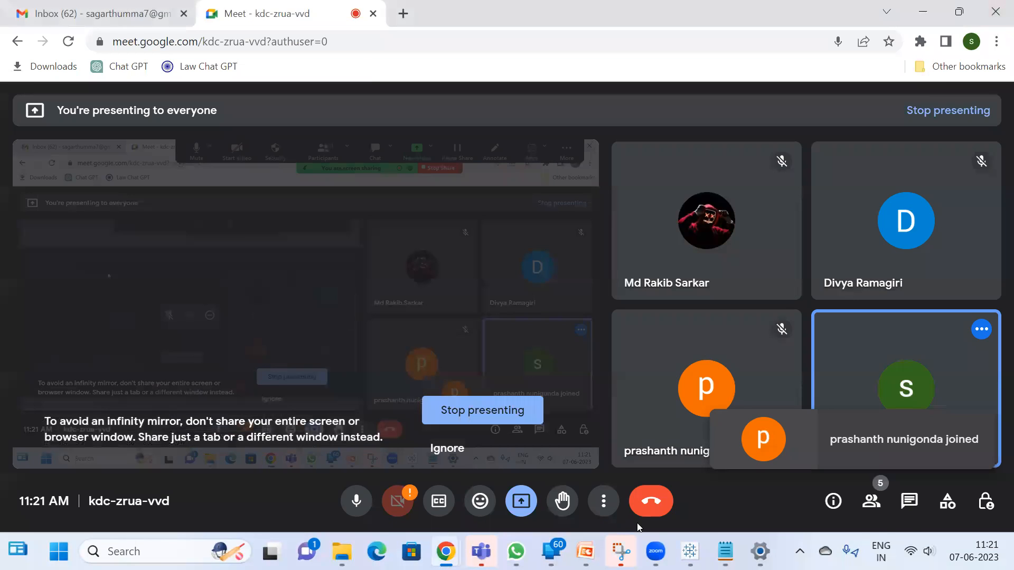
click(690, 551)
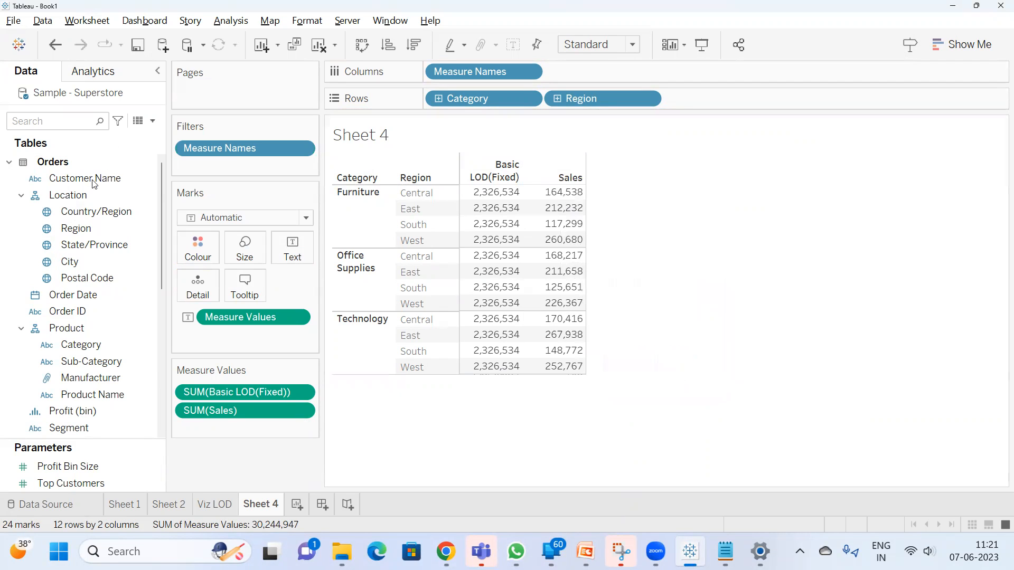
Find the Basic LOD(Fixed) calculation and edit its formula to {FIXED [Category],[Region] : SUM([Sales])}
click(58, 121)
text(bas)
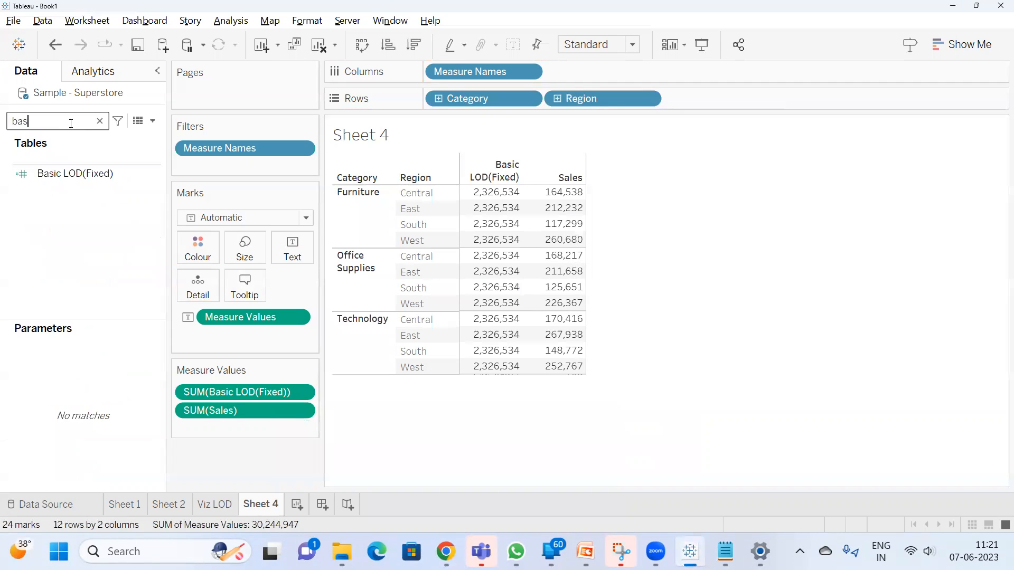
right_click(60, 170)
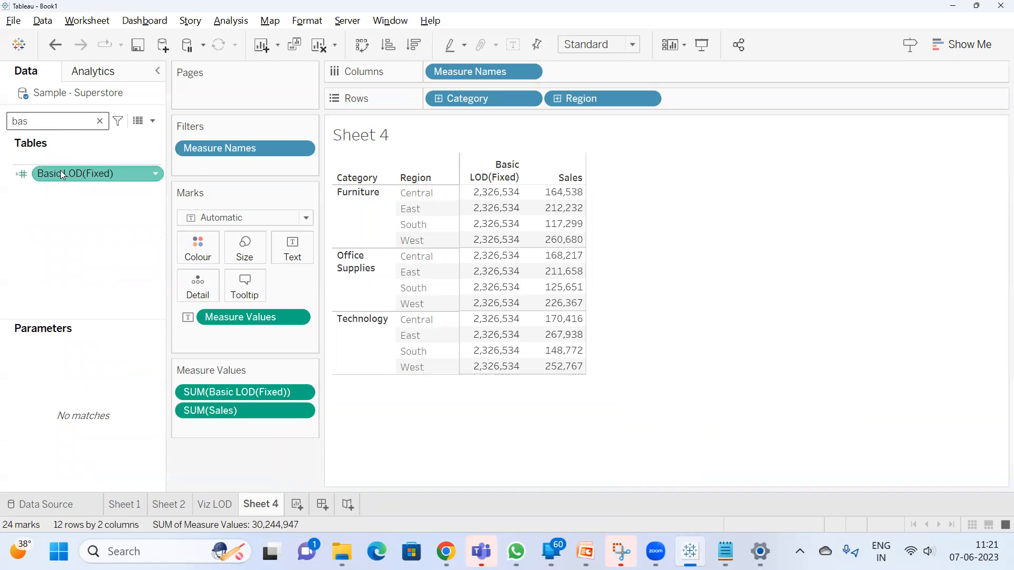
click(114, 255)
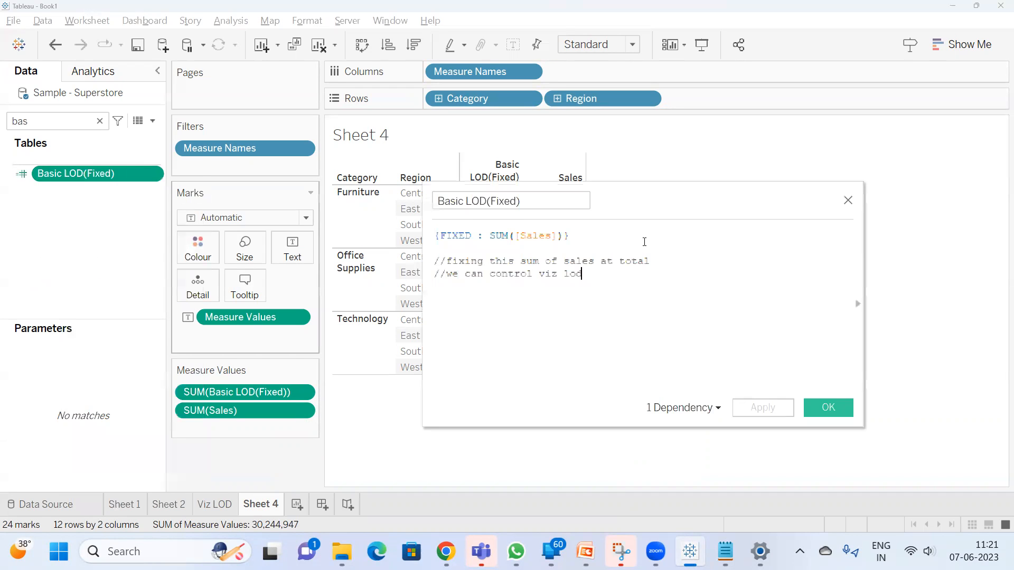
drag(590, 308, 554, 415)
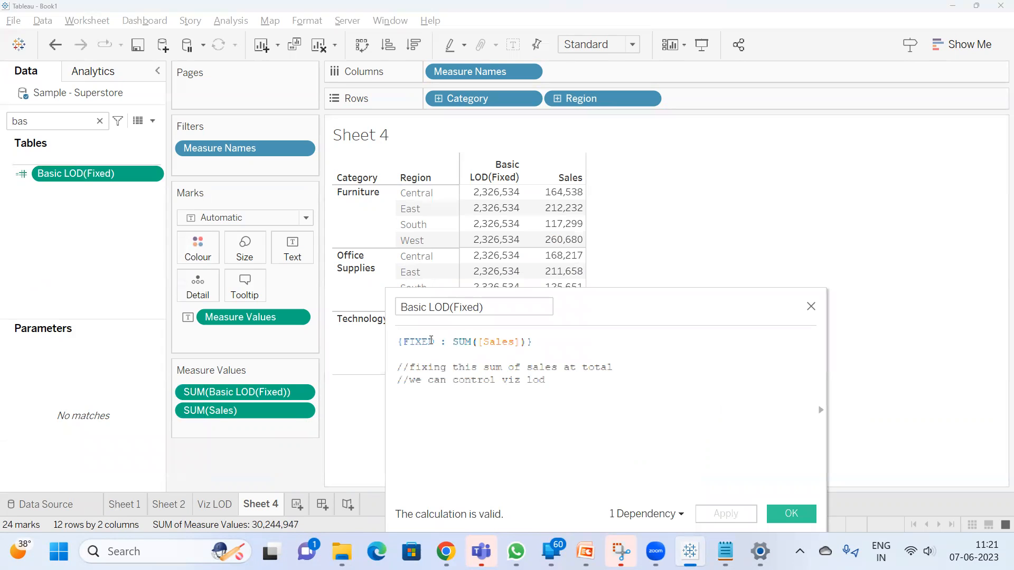
click(436, 341)
text(ca)
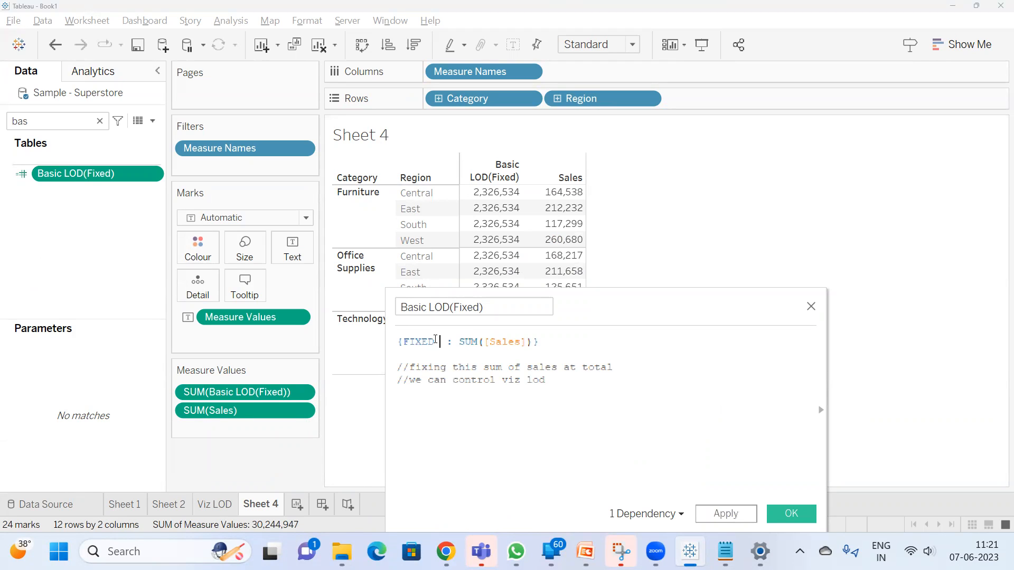
text(t)
key(Return)
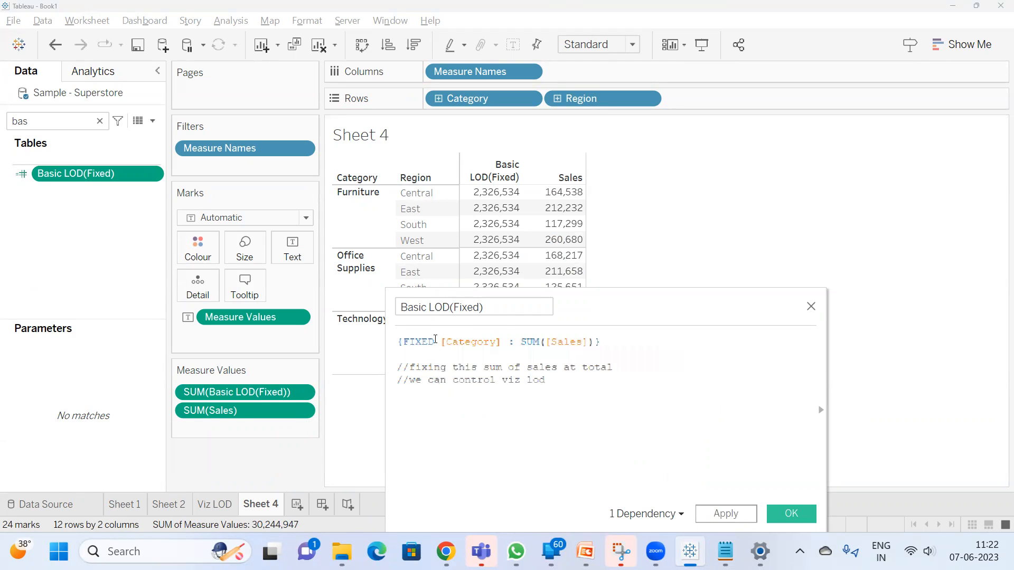
text(,region)
key(Return)
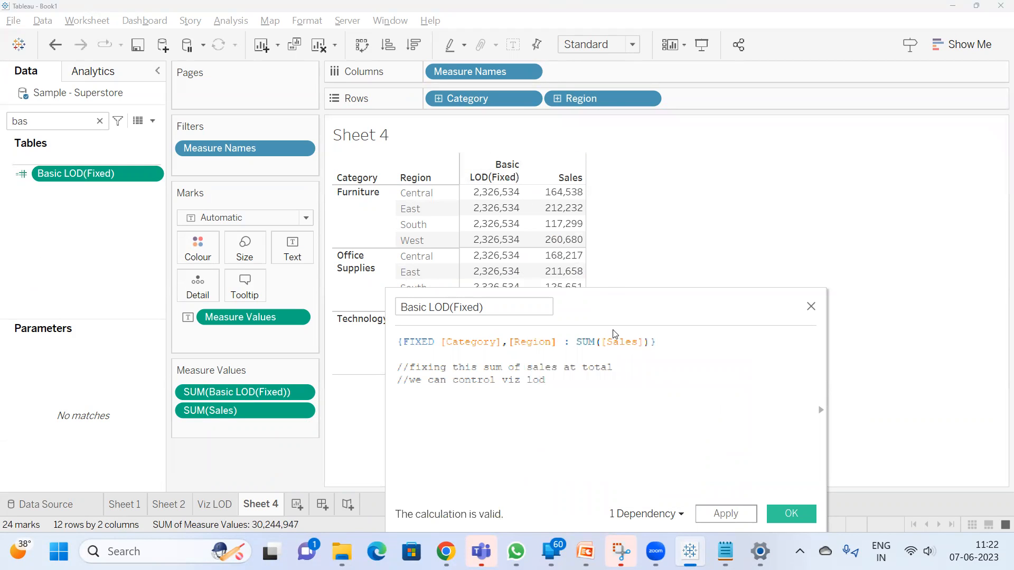
Apply and save the edited Basic LOD(Fixed) calculation, and widen its column in the table to fit the header
drag(645, 293, 868, 128)
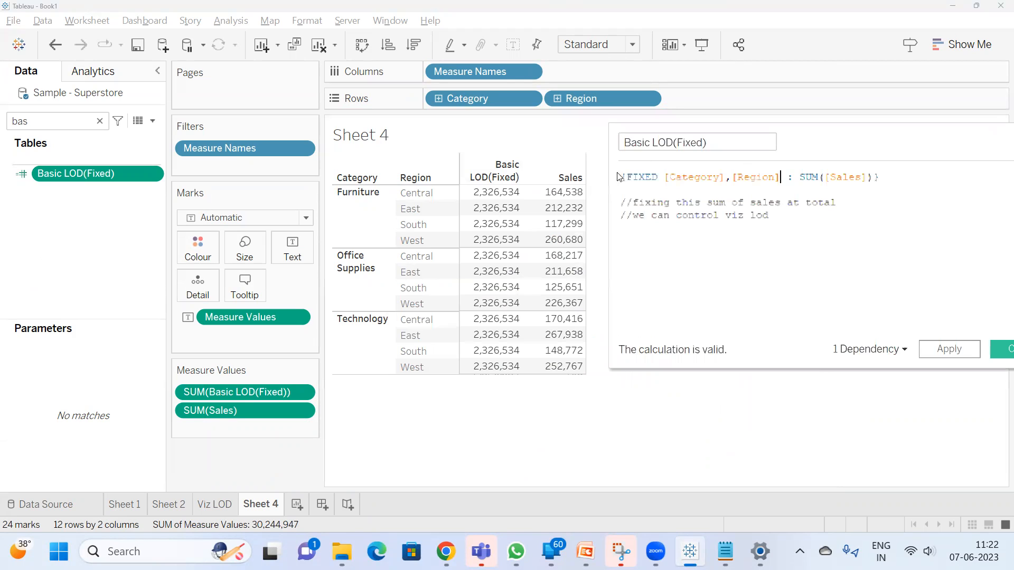
drag(614, 127, 670, 137)
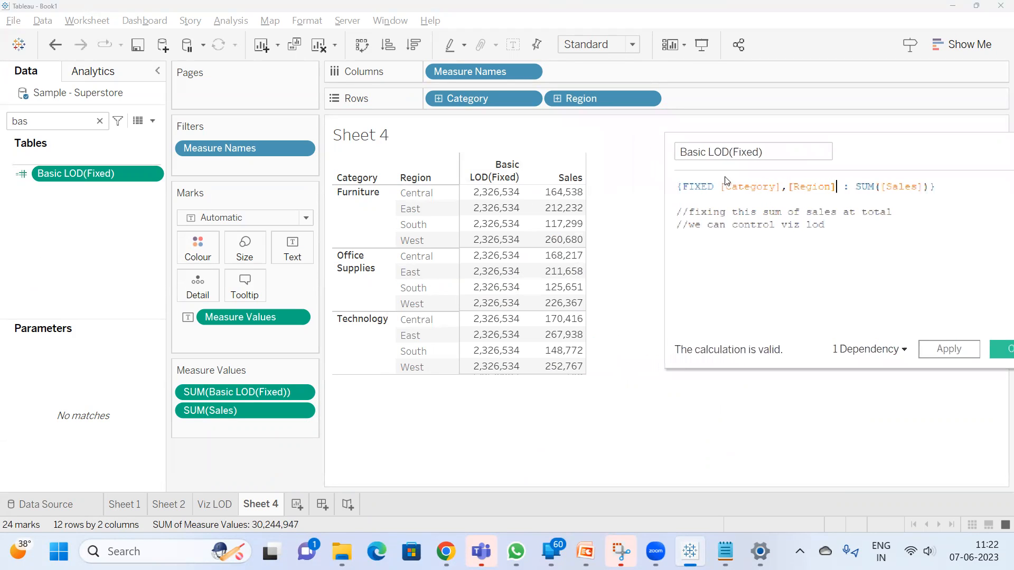
drag(928, 156, 880, 158)
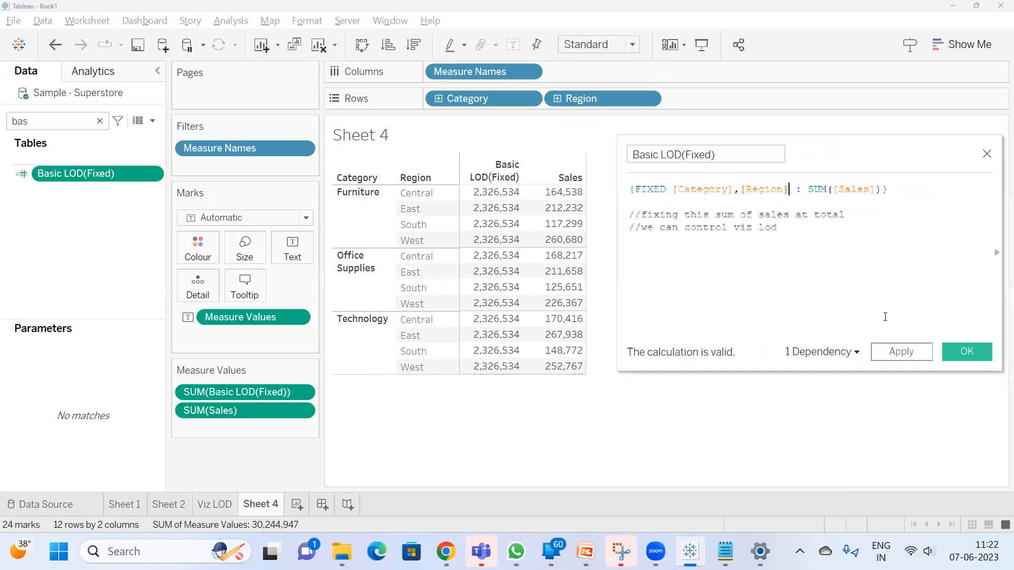
click(885, 357)
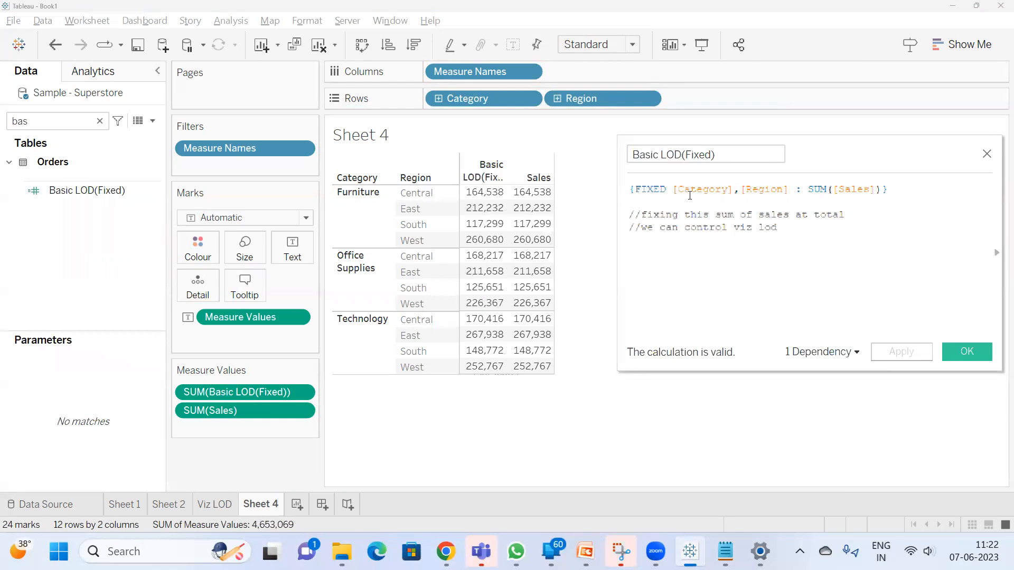
click(963, 351)
mouse_move(489, 199)
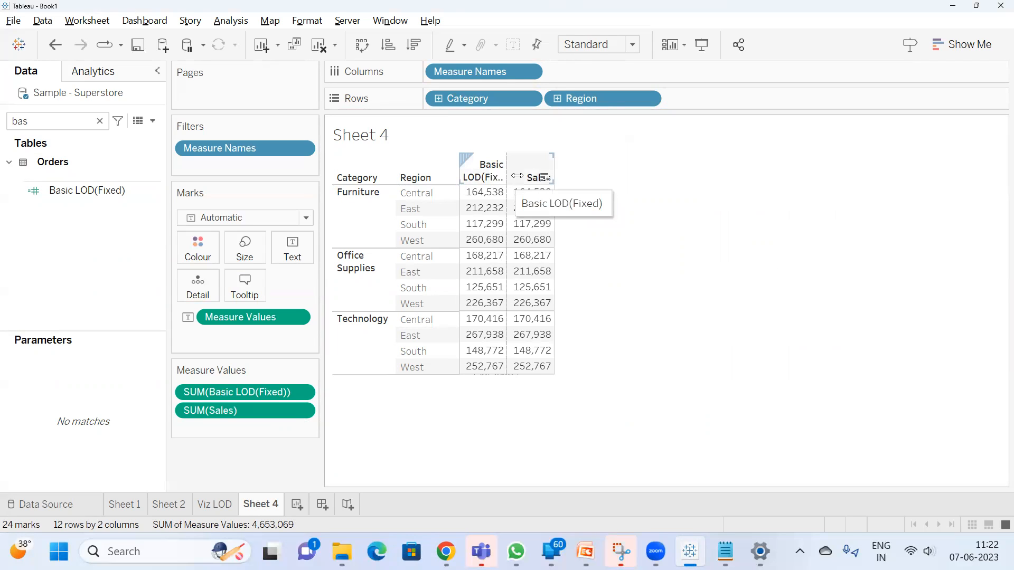
drag(517, 176, 538, 176)
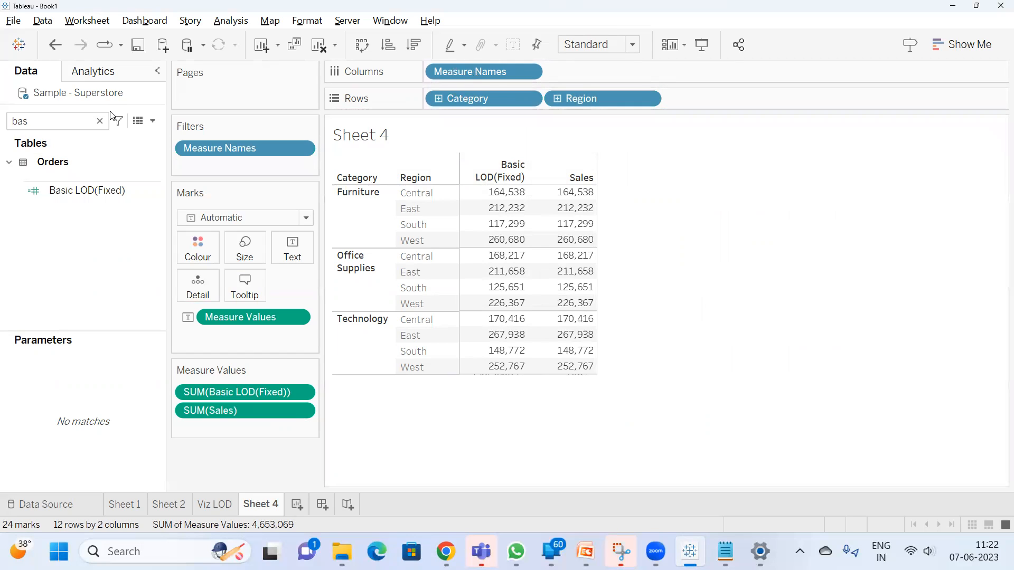
Add State/Province to Rows after Region and check the combined Sales of the states in Furniture Central
click(99, 122)
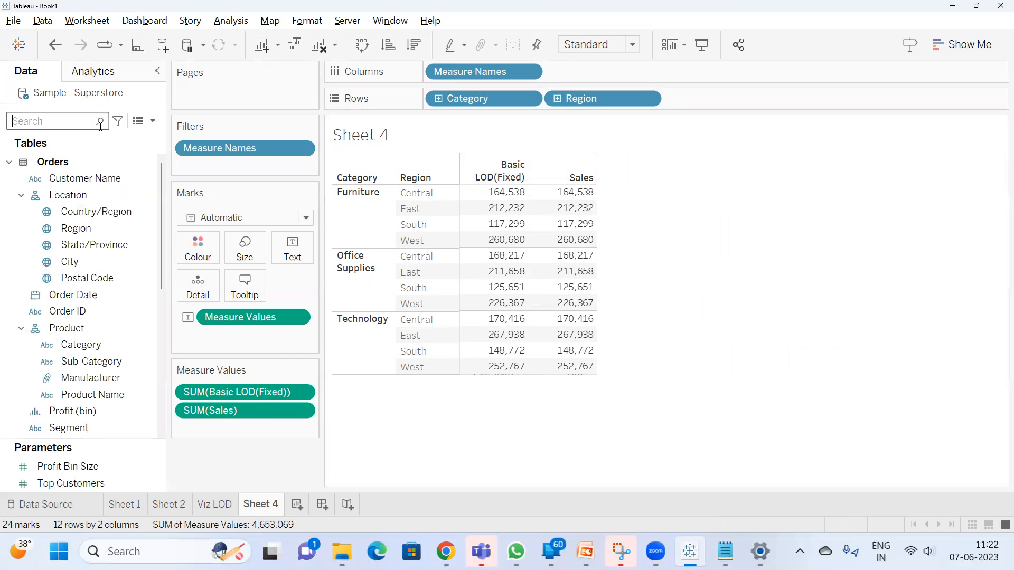
drag(85, 244, 682, 102)
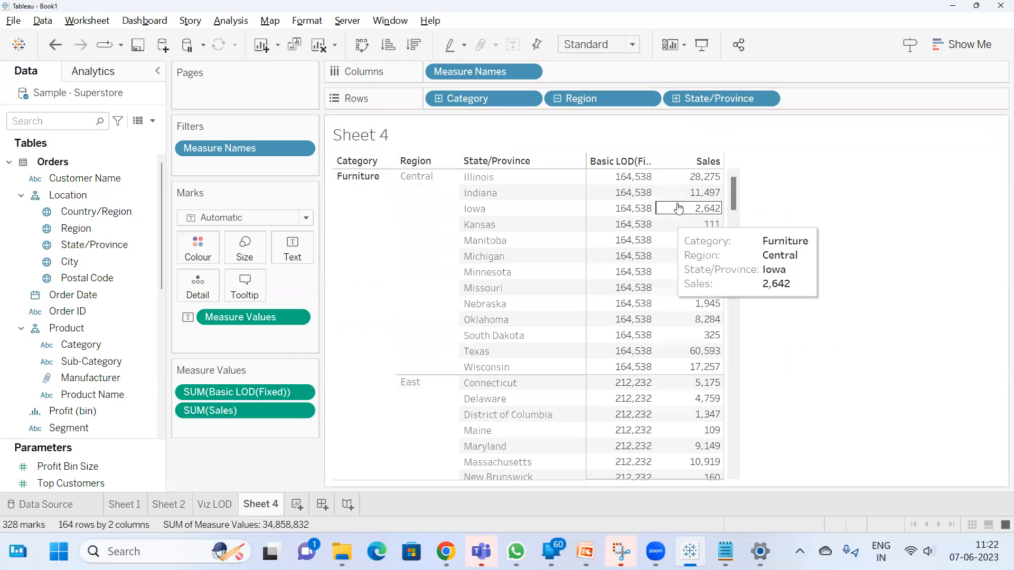
mouse_move(700, 174)
mouse_move(655, 180)
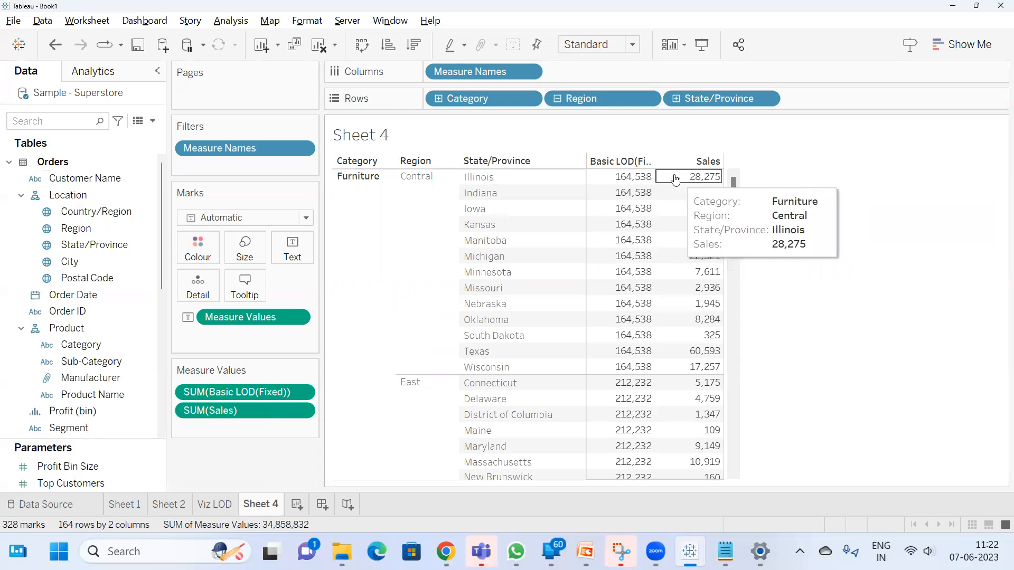
drag(694, 237, 684, 372)
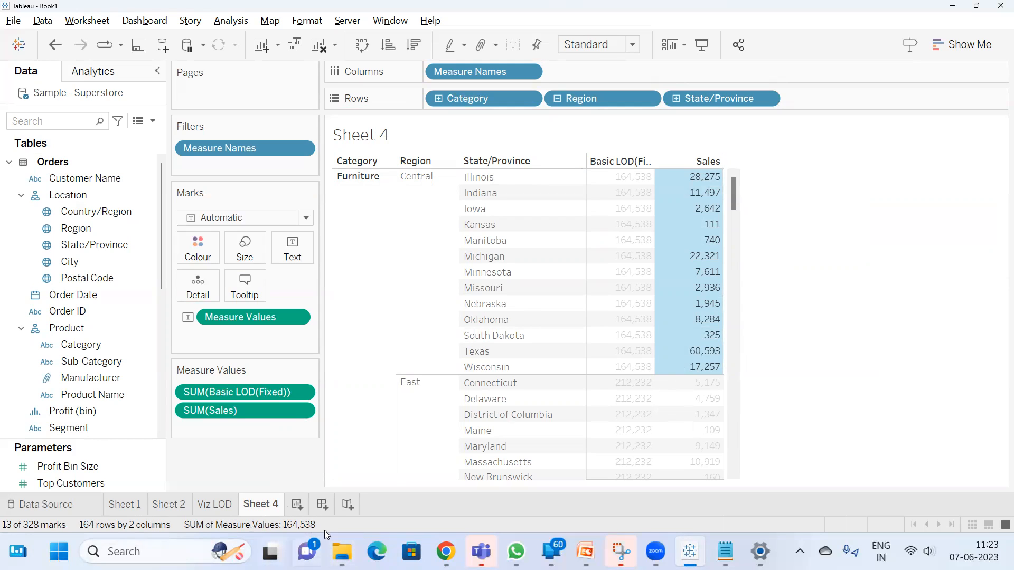
click(893, 191)
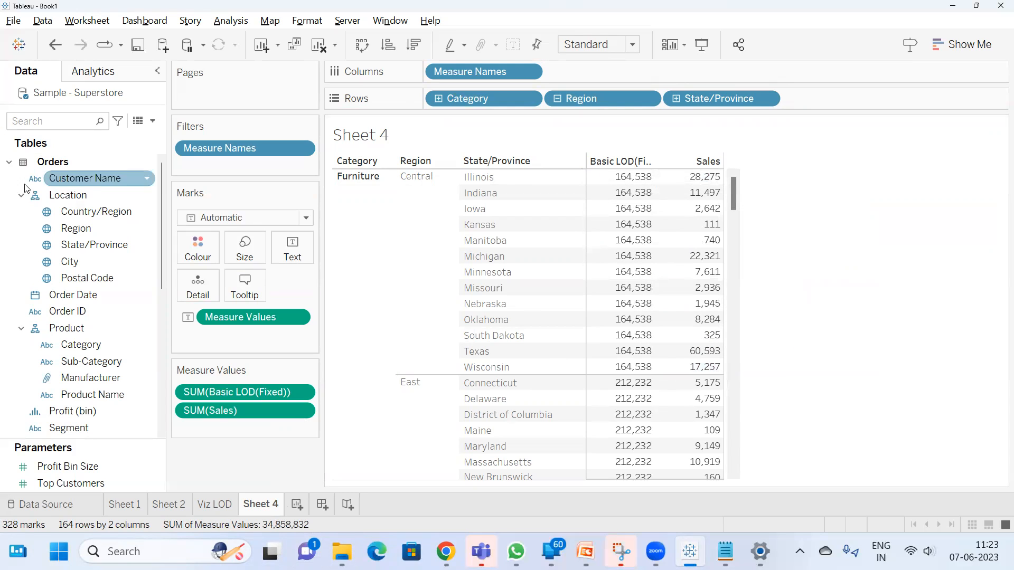
Find and review the Basic LOD(Fixed) formula, and examine its values for the states in Furniture Central
click(44, 122)
text(lod)
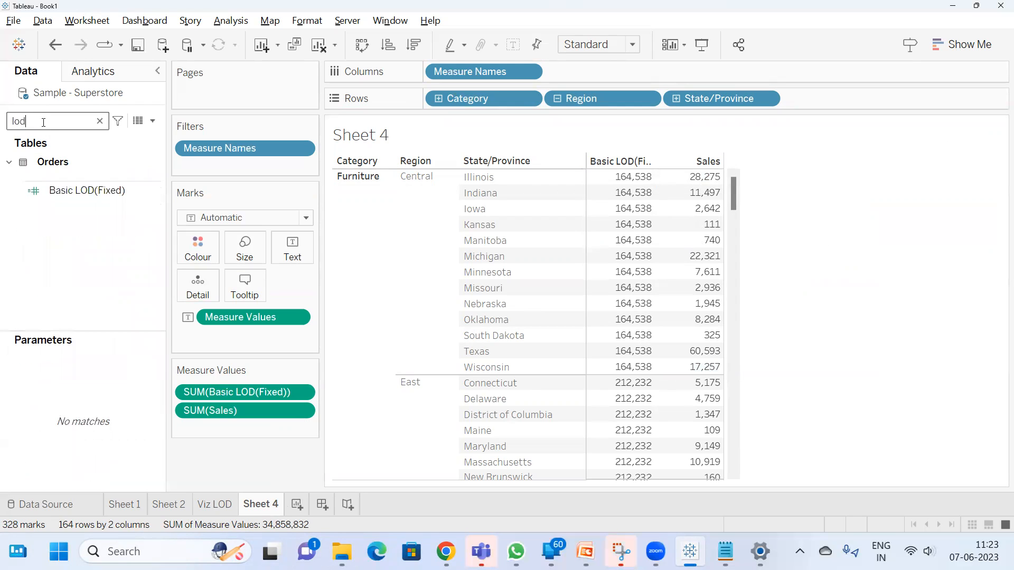
click(63, 191)
right_click(64, 192)
click(137, 274)
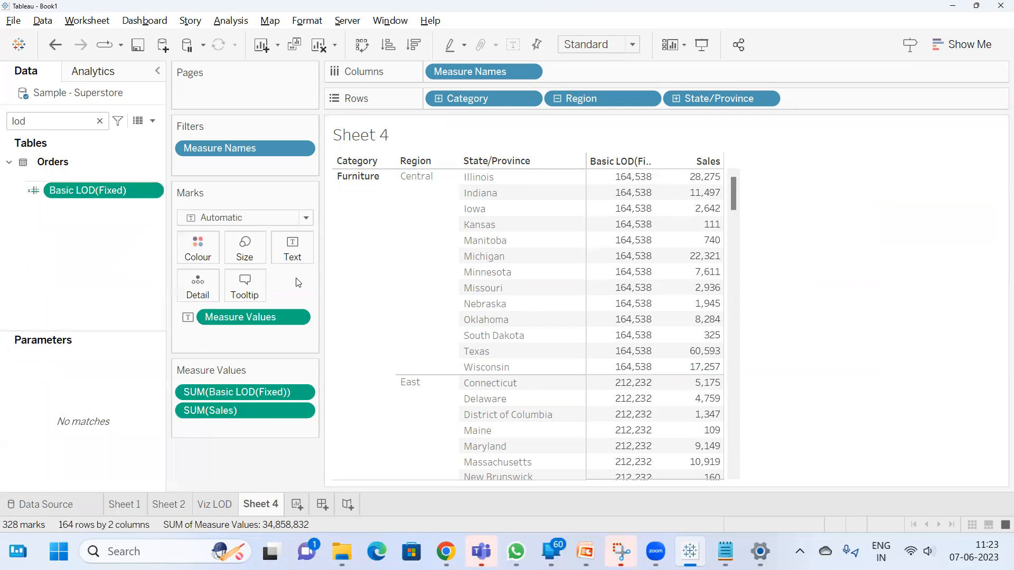
drag(835, 153, 479, 234)
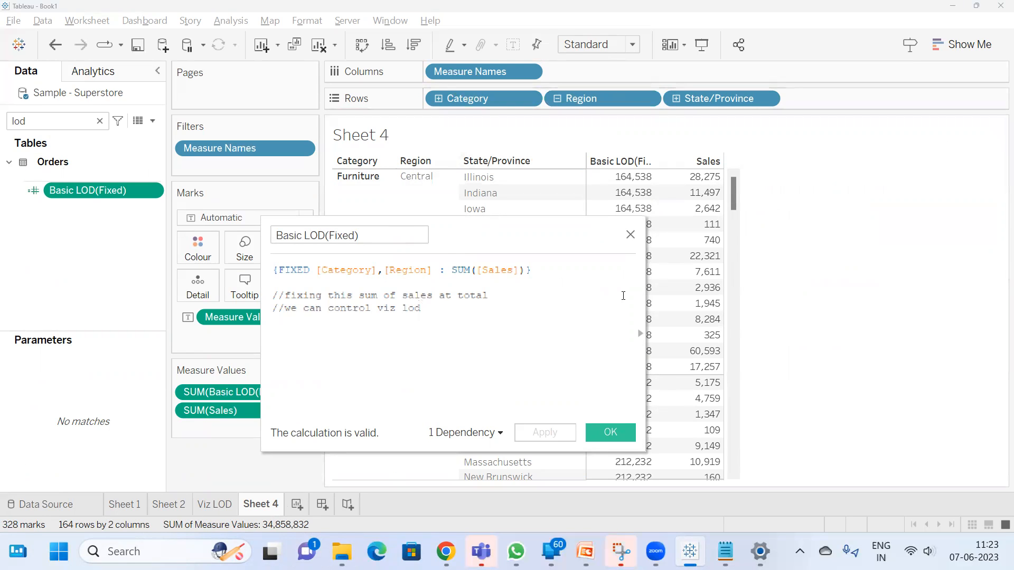
click(631, 234)
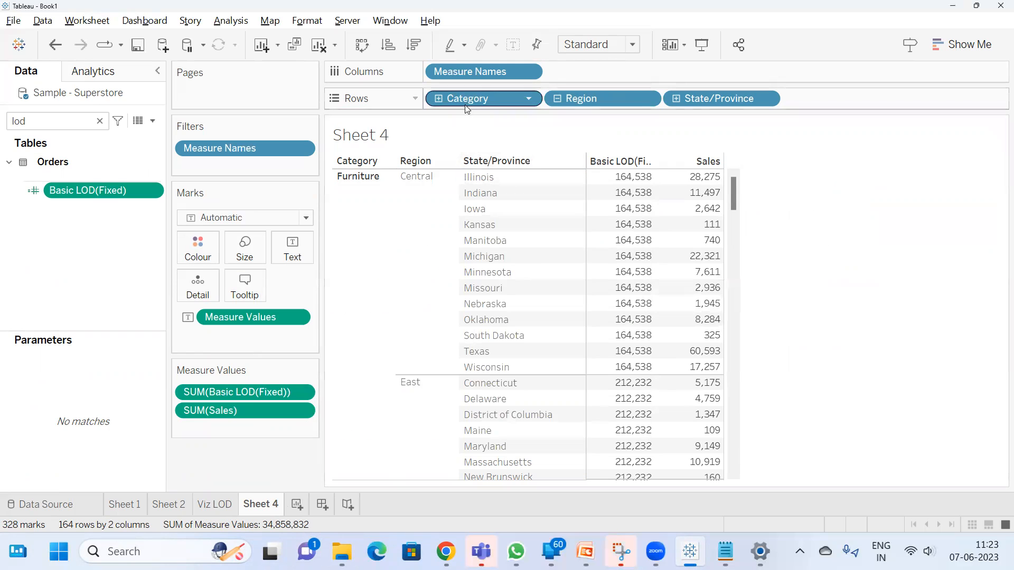
drag(639, 180, 628, 359)
click(772, 215)
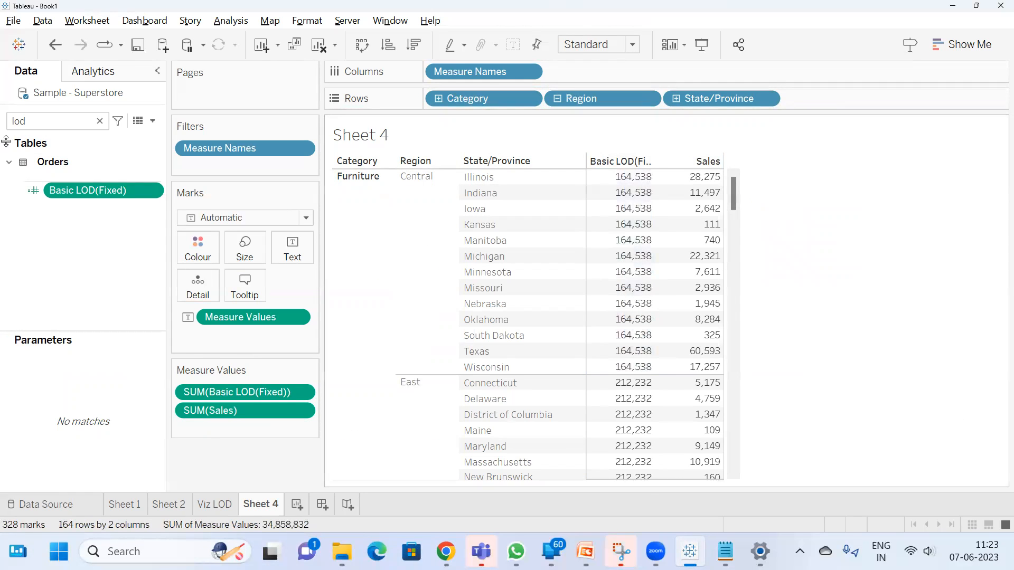
click(152, 121)
click(58, 137)
drag(458, 241, 484, 295)
click(405, 344)
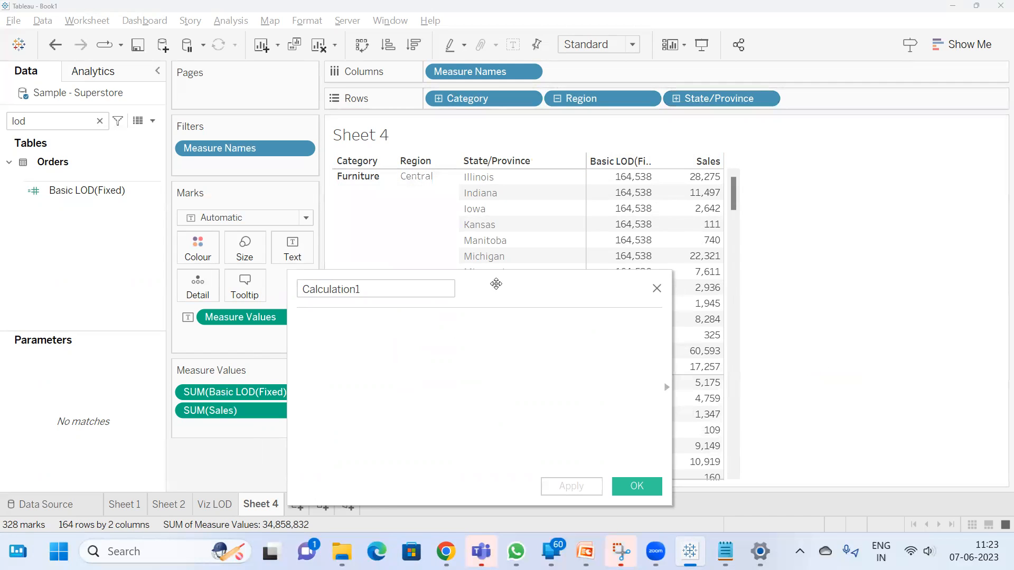
drag(496, 284, 595, 281)
drag(239, 413, 499, 316)
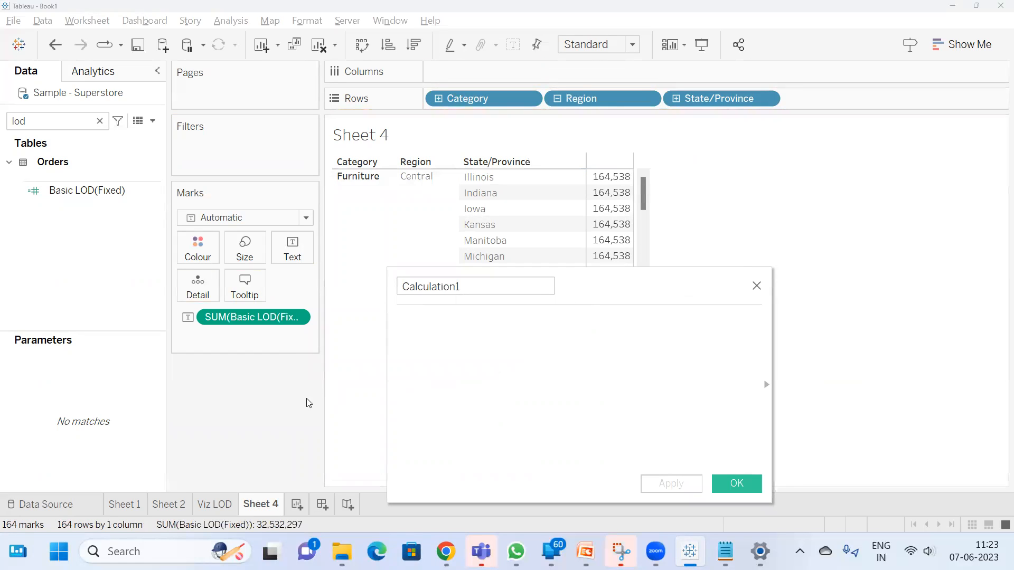
click(755, 285)
key(ctrl+z)
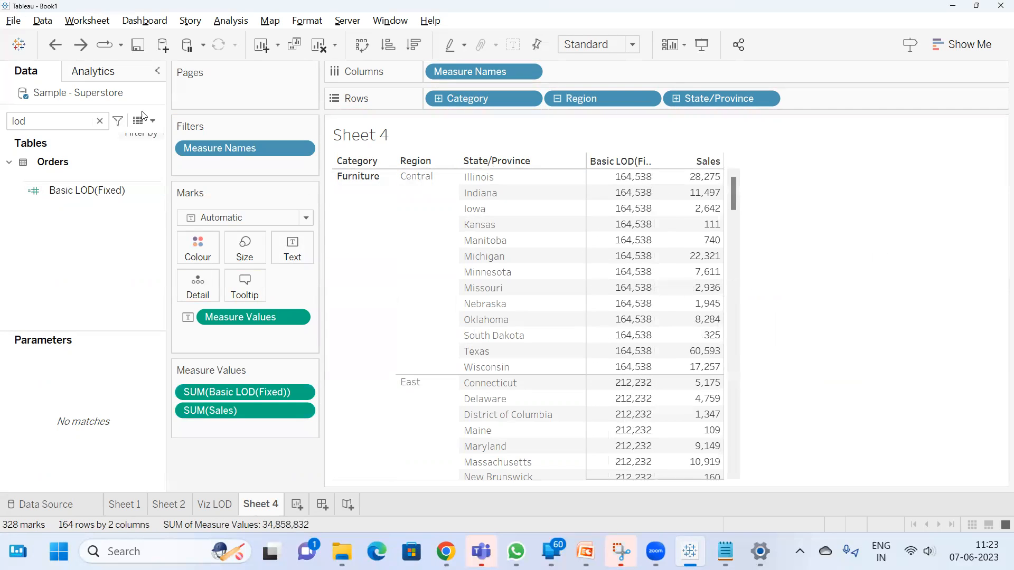
Create a calculated field named % Contribution with the formula SUM([Sales])/SUM([Basic LOD(Fixed)])
click(152, 121)
click(327, 176)
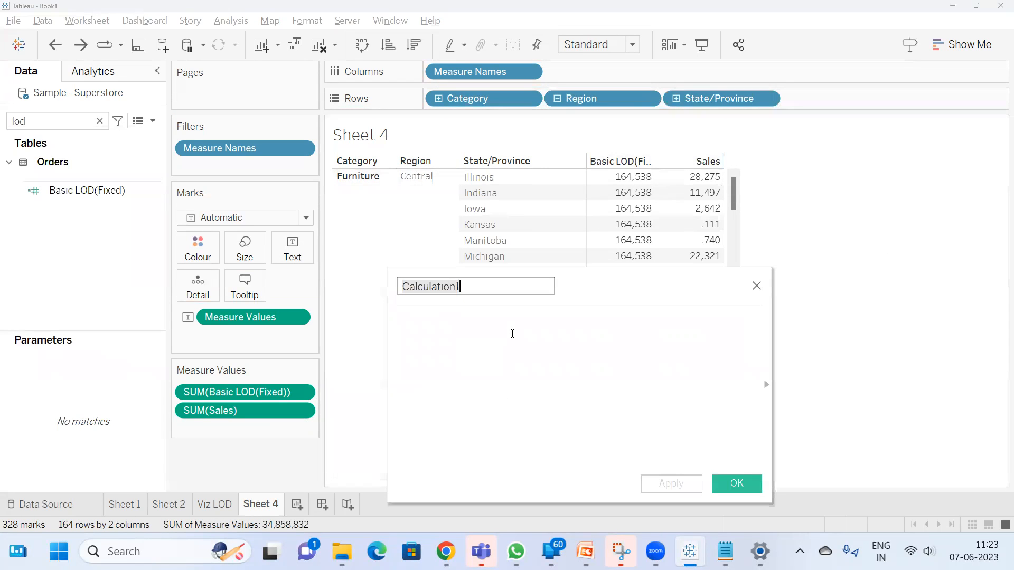
drag(211, 410, 498, 351)
text(/)
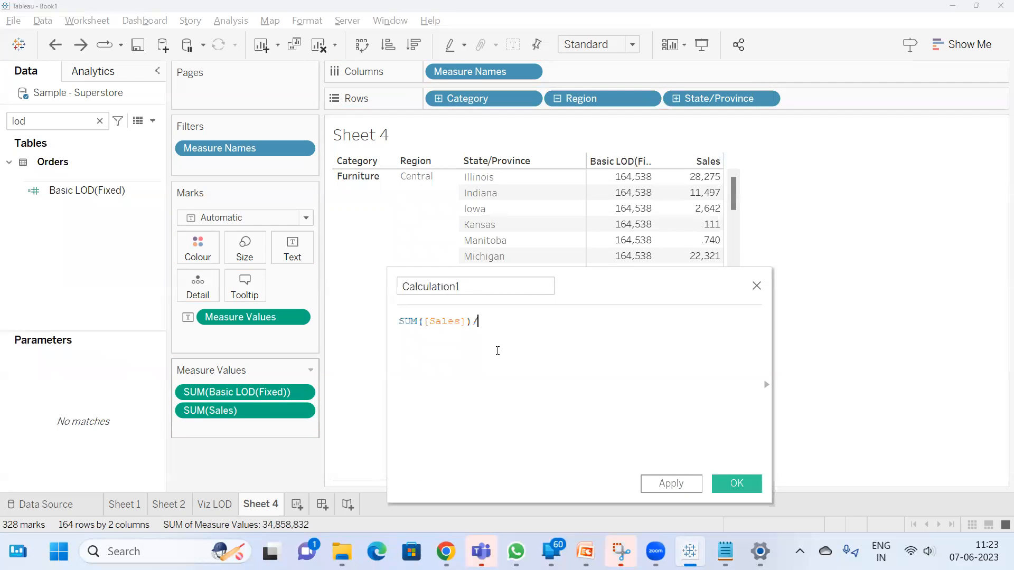
drag(232, 392, 504, 349)
click(687, 475)
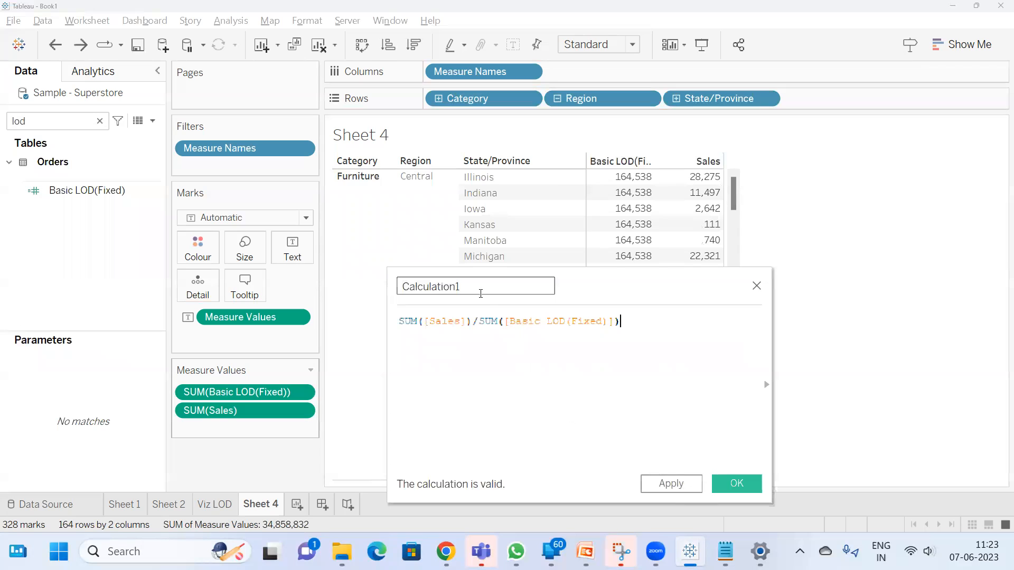
text(% Contrib)
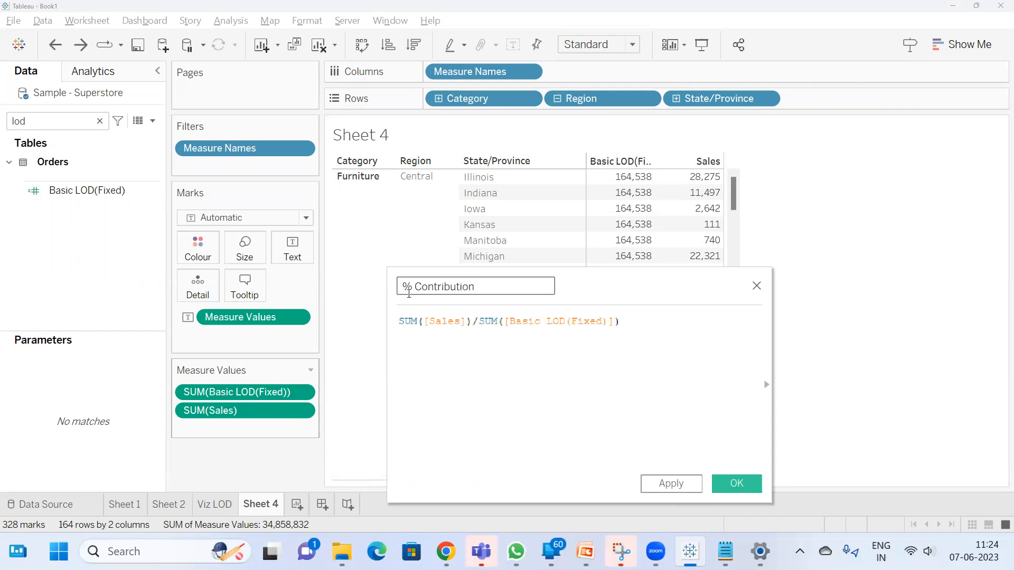
click(729, 483)
Search the fields for "contr" and add % Contribution to the table as a measure
double_click(30, 115)
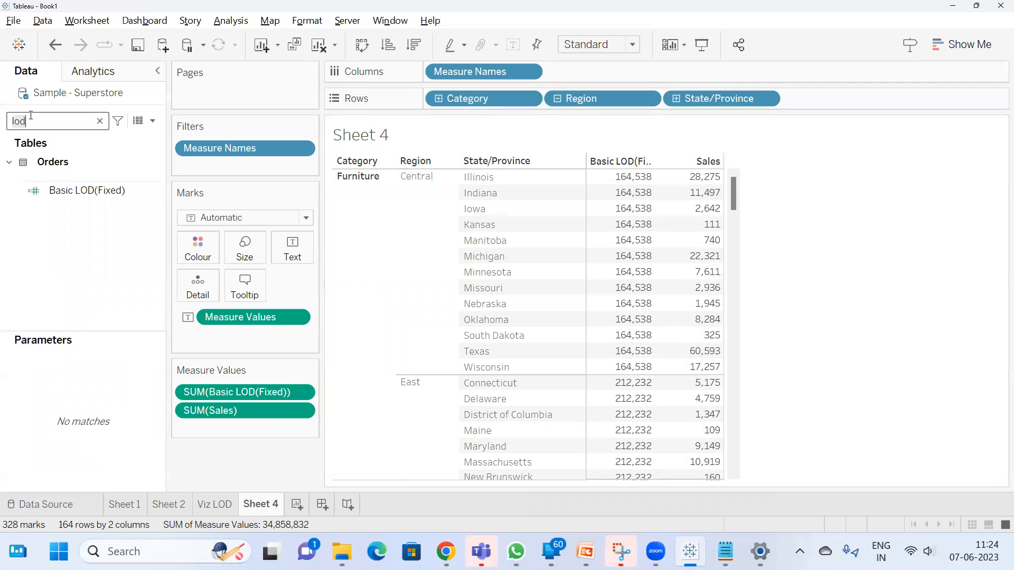
text(contr)
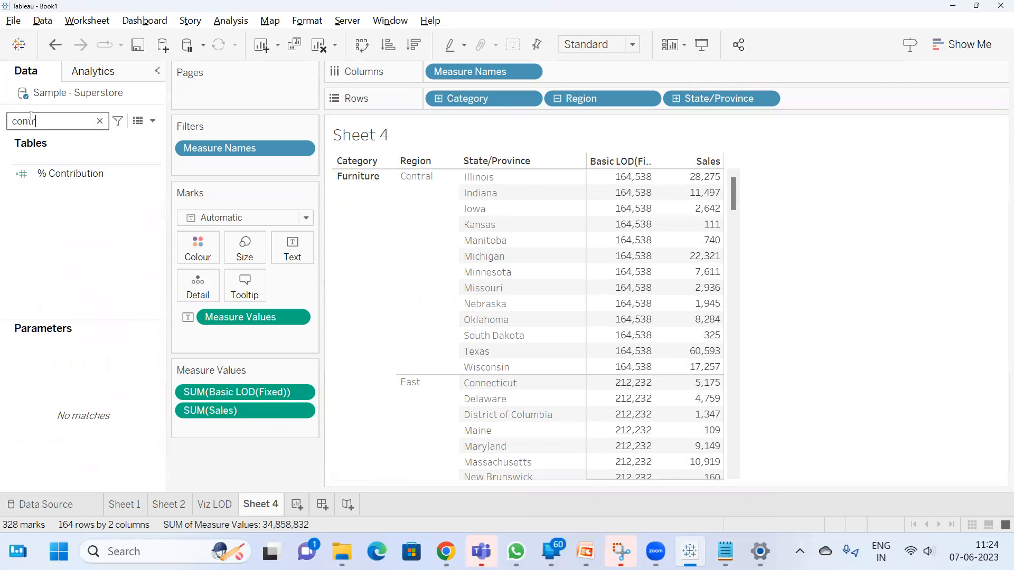
double_click(72, 176)
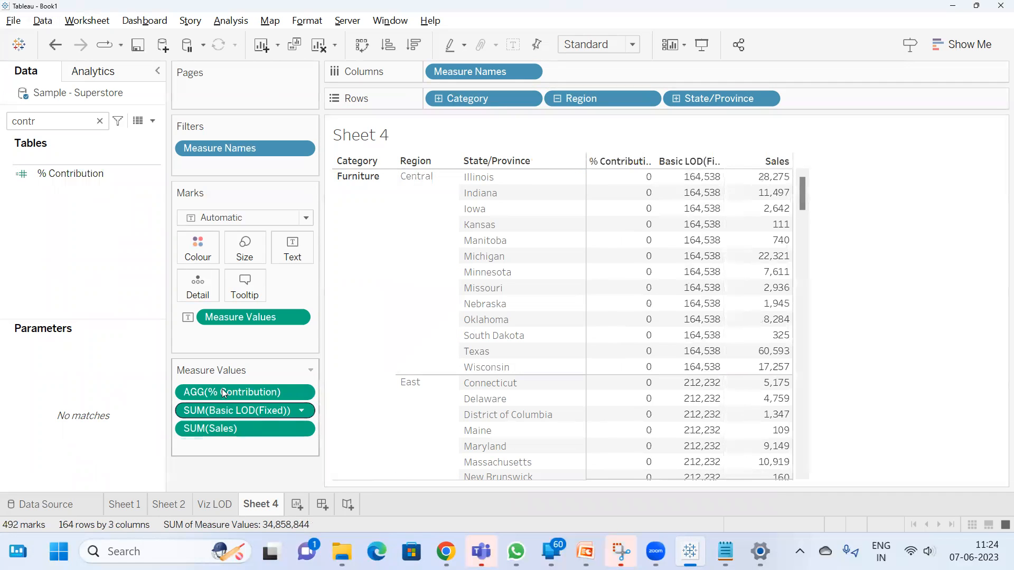
Try formatting the Sales measure as a percentage, and undo that format change
right_click(240, 433)
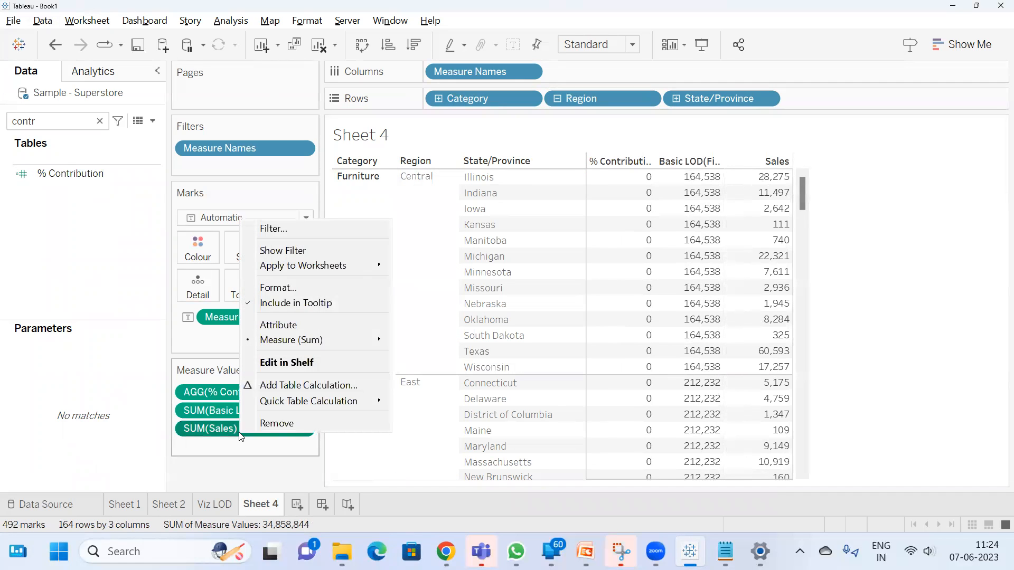
click(298, 290)
click(110, 169)
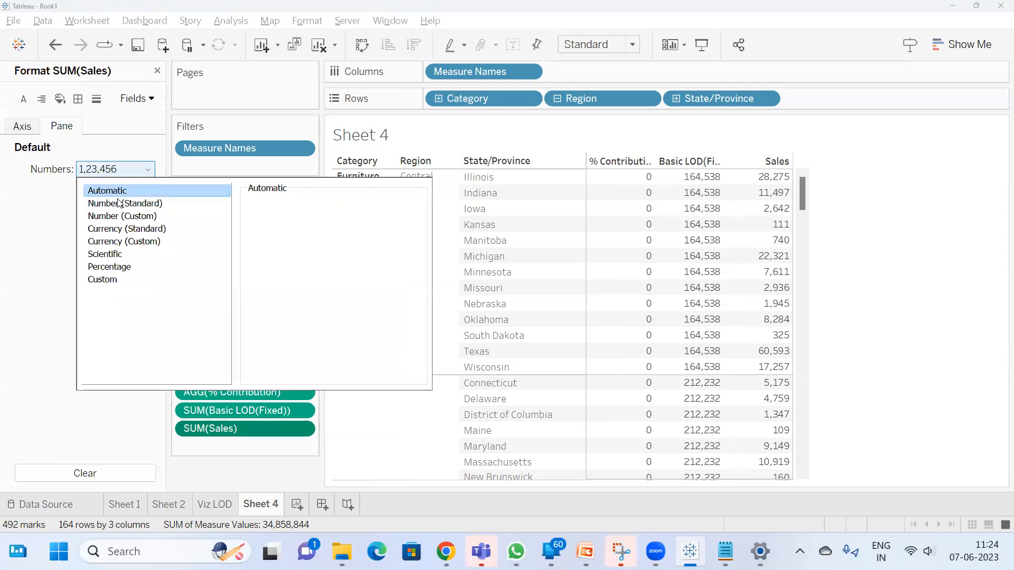
click(109, 266)
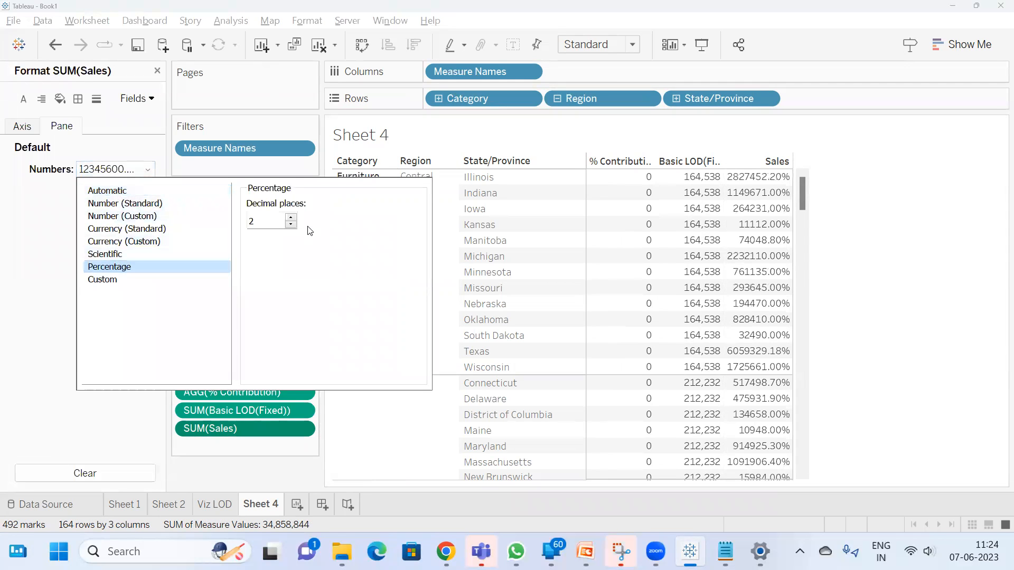
click(83, 288)
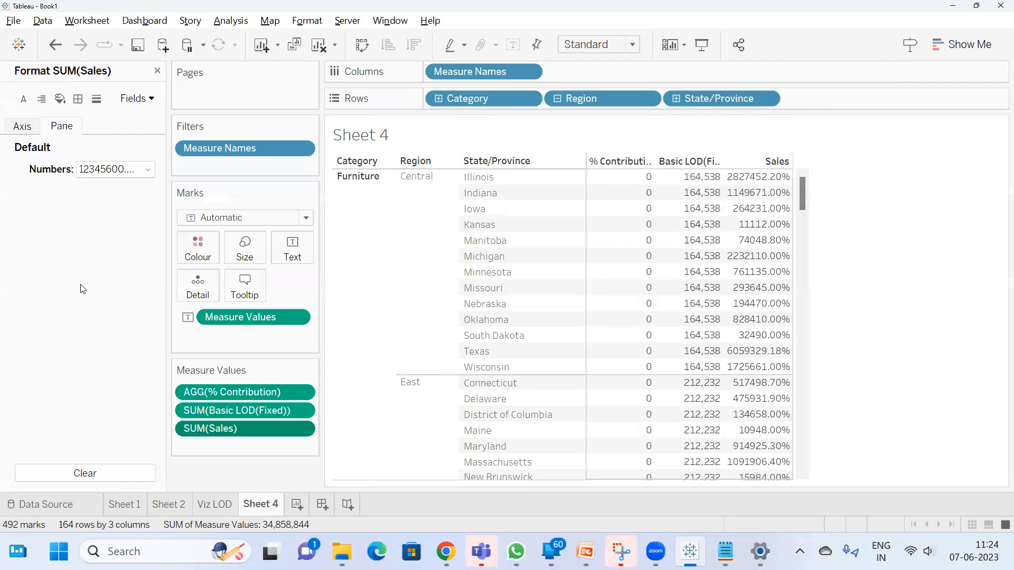
key(ctrl+z)
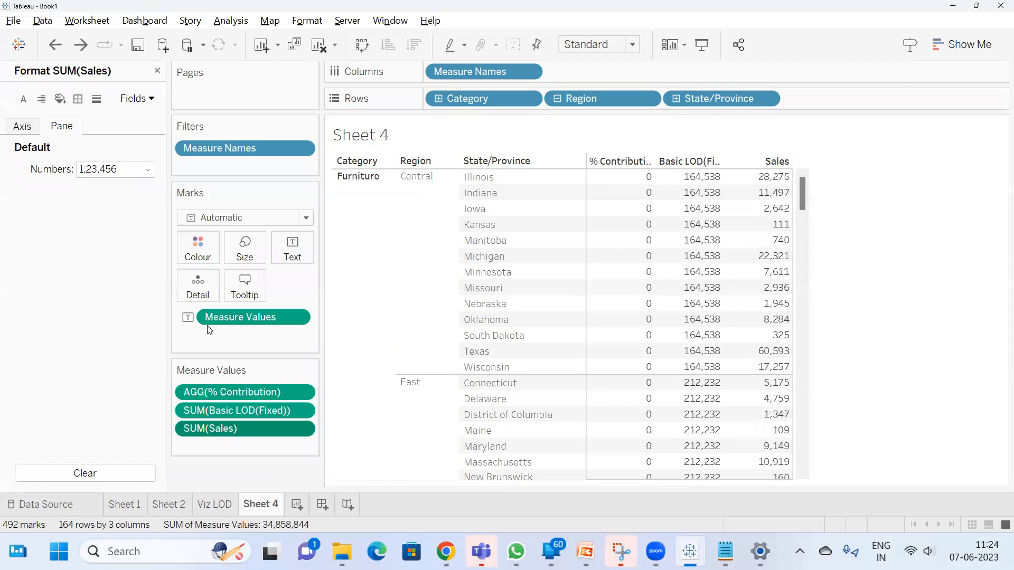
Format the % Contribution measure as a percentage with 0 decimal places
click(238, 391)
click(124, 170)
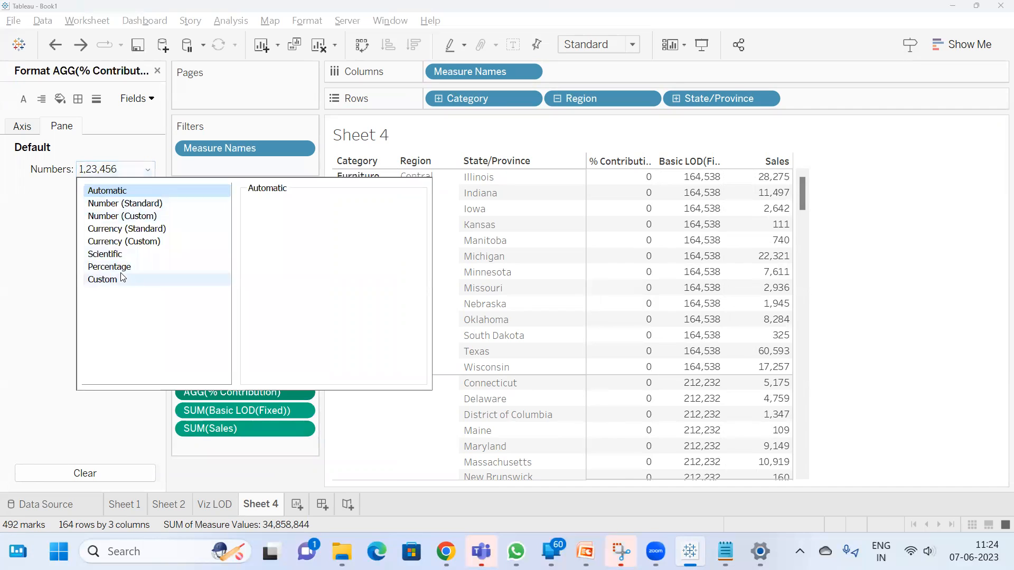
click(128, 267)
click(290, 225)
click(291, 226)
click(901, 222)
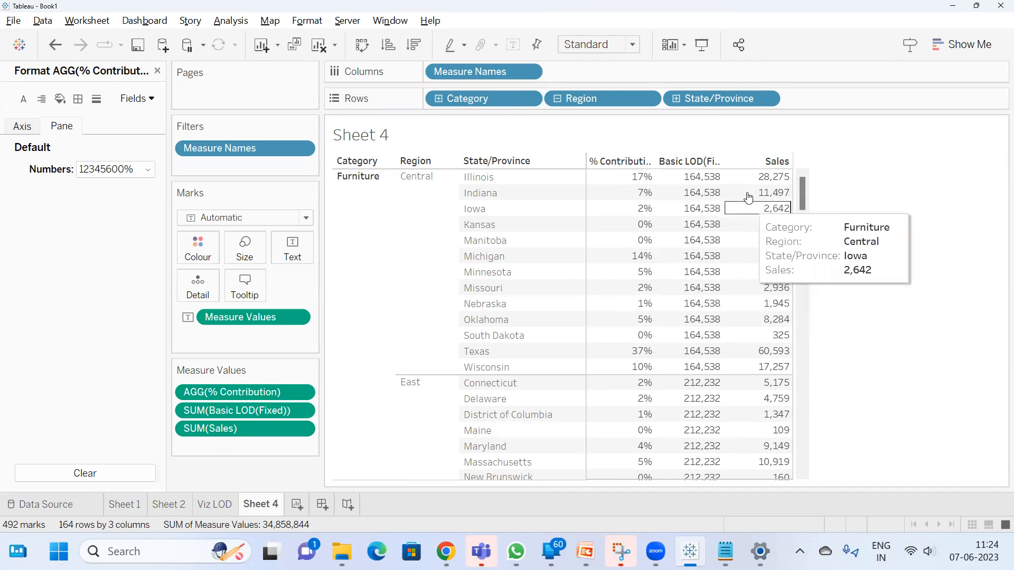
Examine the combined Sales of the Furniture Central states, then compare Illinois's Sales, Basic LOD(Fixed) and each state's % Contribution
drag(772, 179, 763, 366)
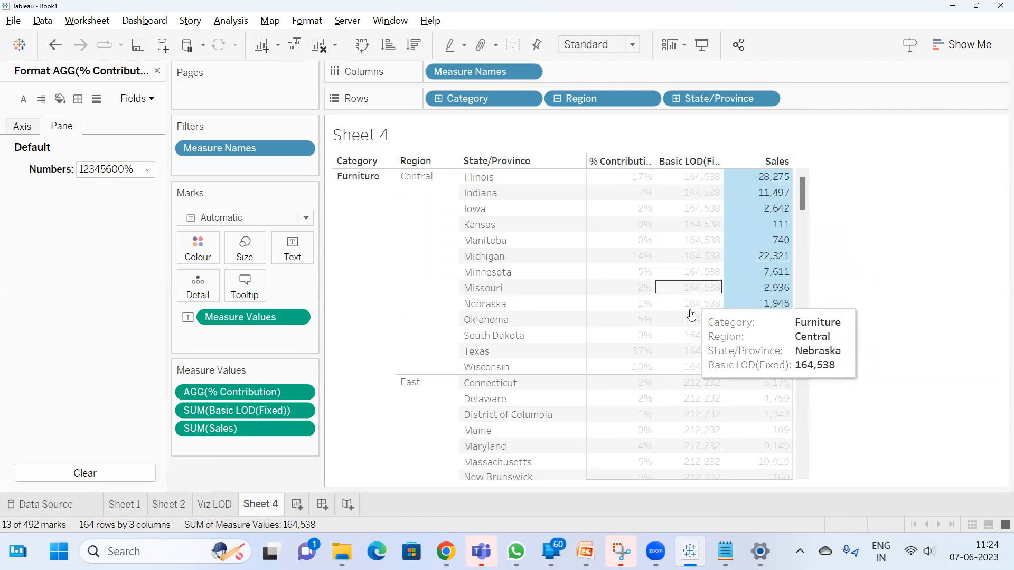
click(843, 226)
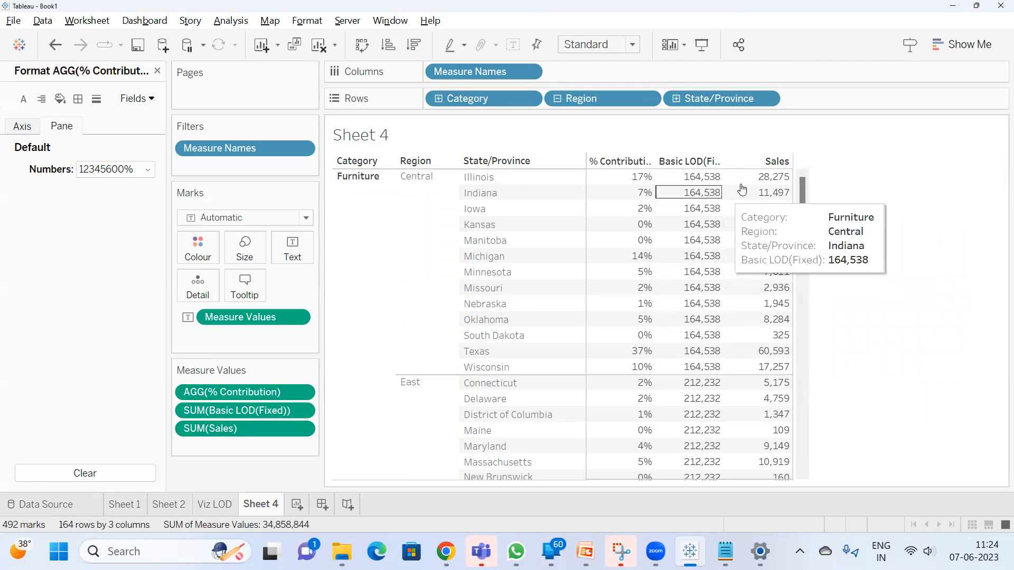
click(770, 177)
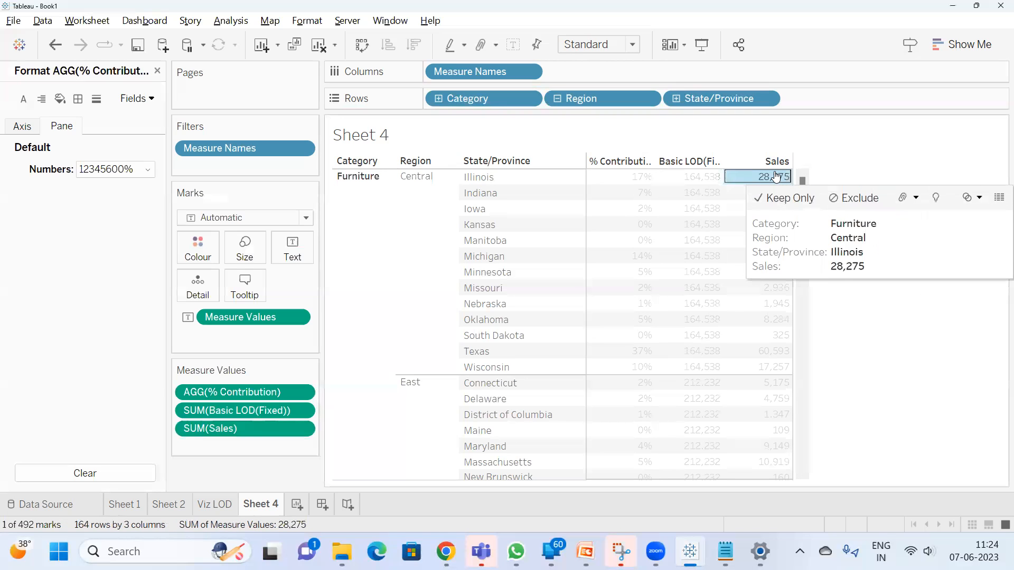
click(703, 178)
click(903, 164)
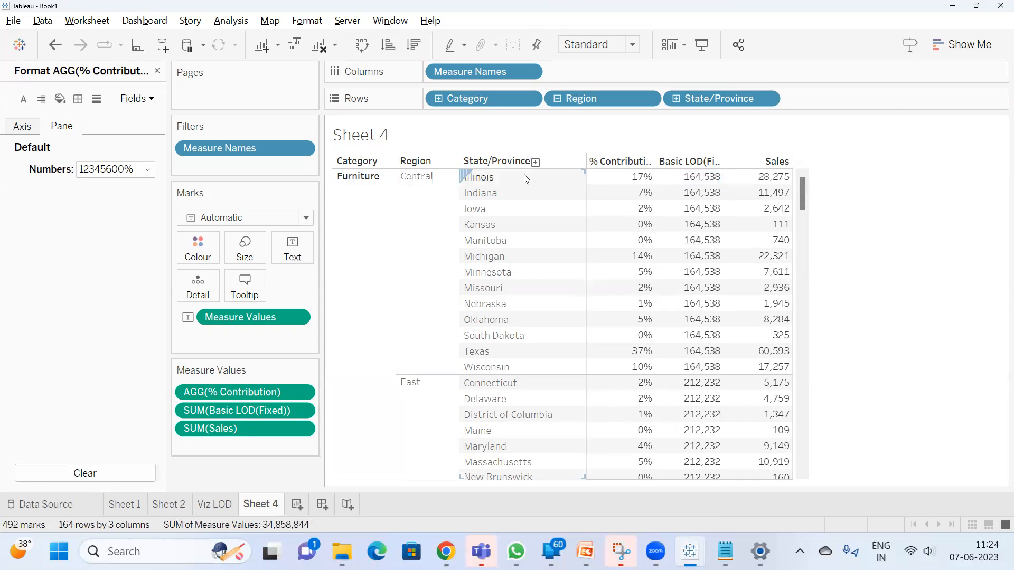
mouse_move(626, 185)
mouse_move(630, 376)
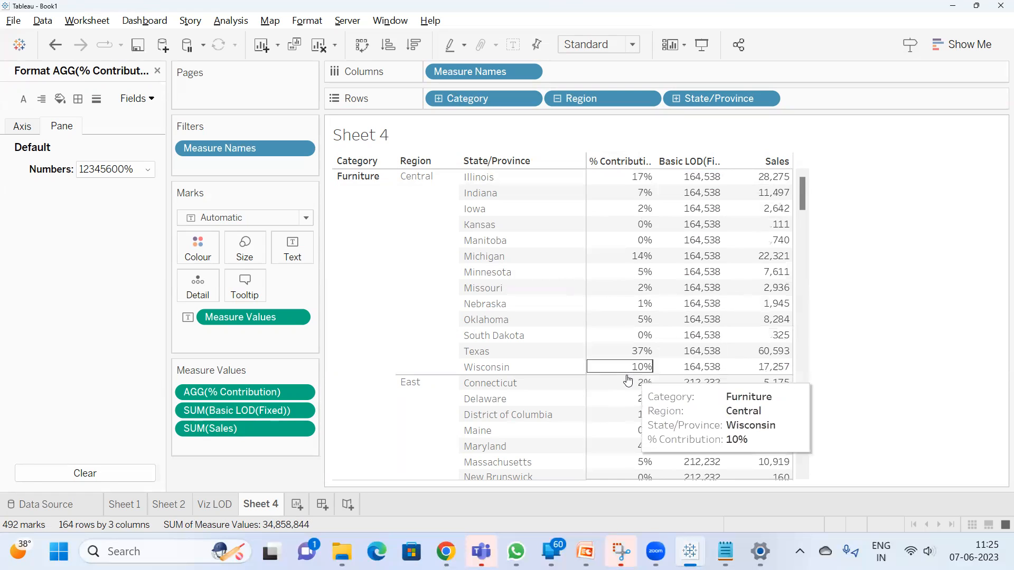
scroll(674, 377, down, 3)
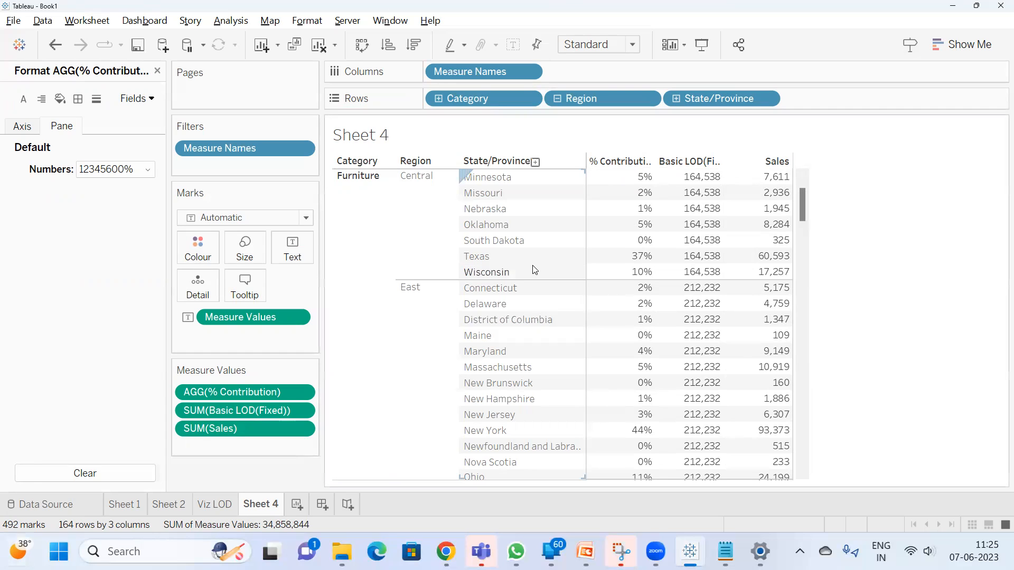
scroll(855, 288, up, 3)
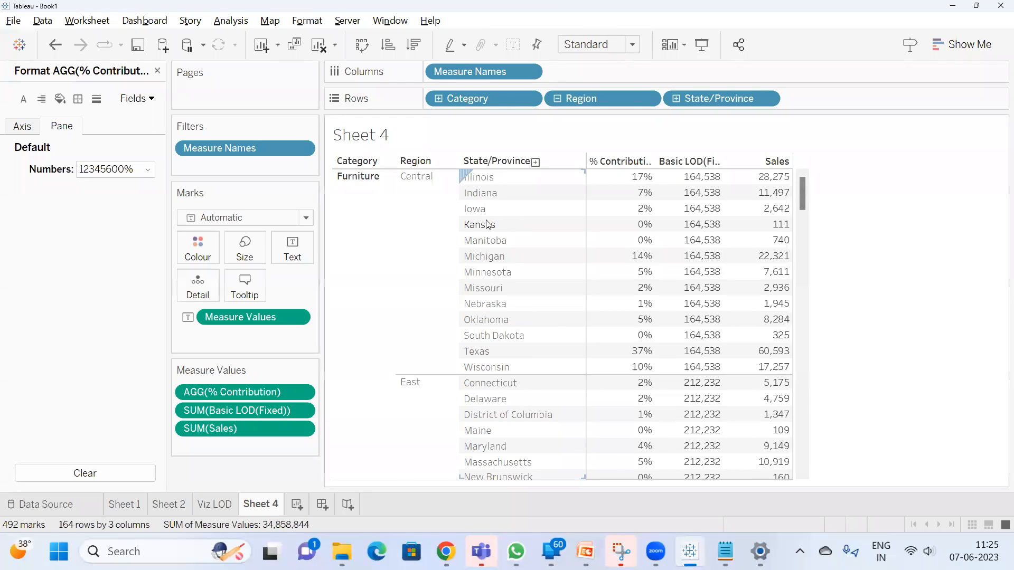
Recheck the summed Sales of the Furniture Central states against the Basic LOD(Fixed) and % Contribution columns
mouse_move(696, 179)
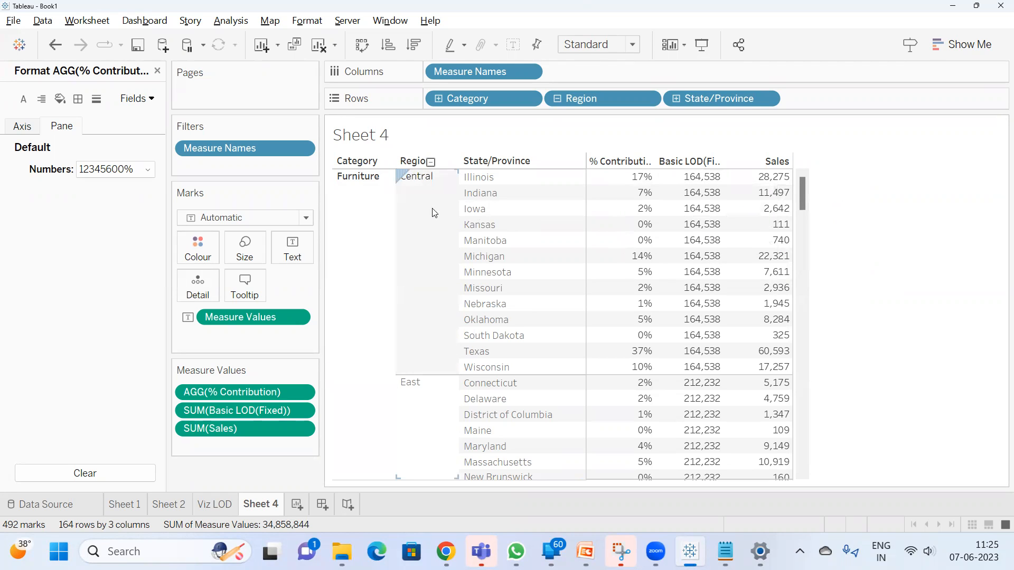
drag(781, 175, 761, 358)
drag(759, 362, 760, 366)
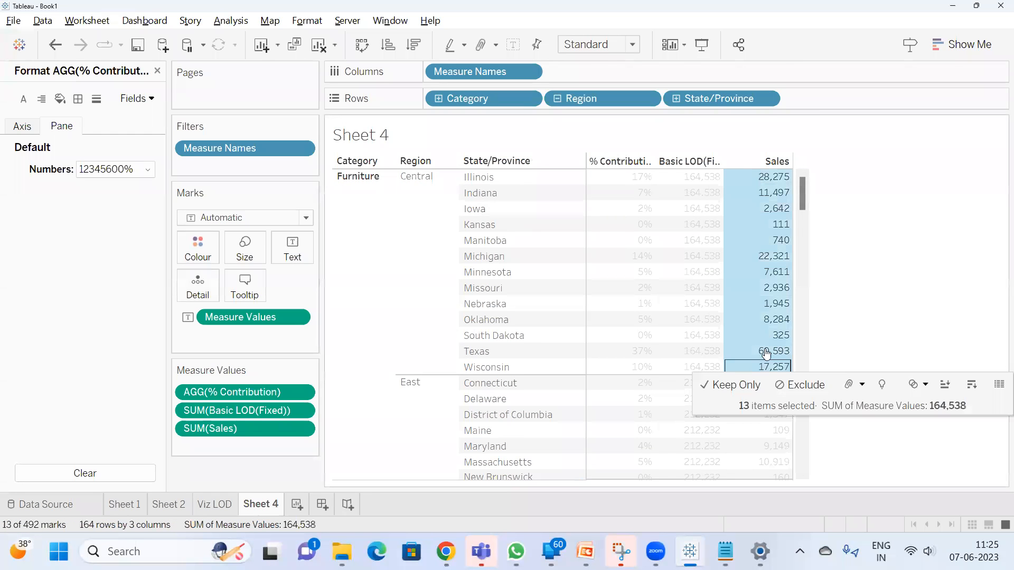
click(853, 291)
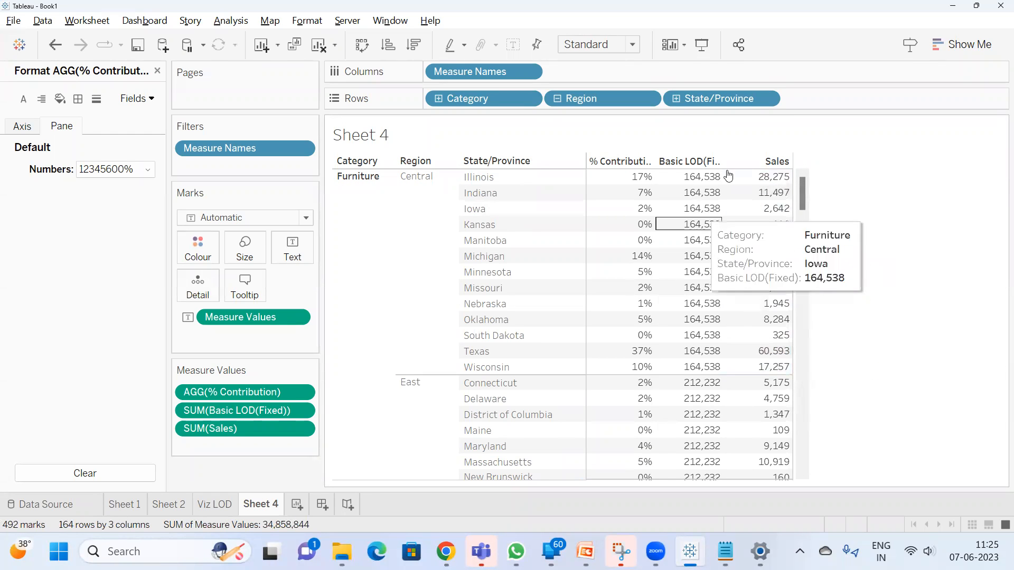
mouse_move(771, 181)
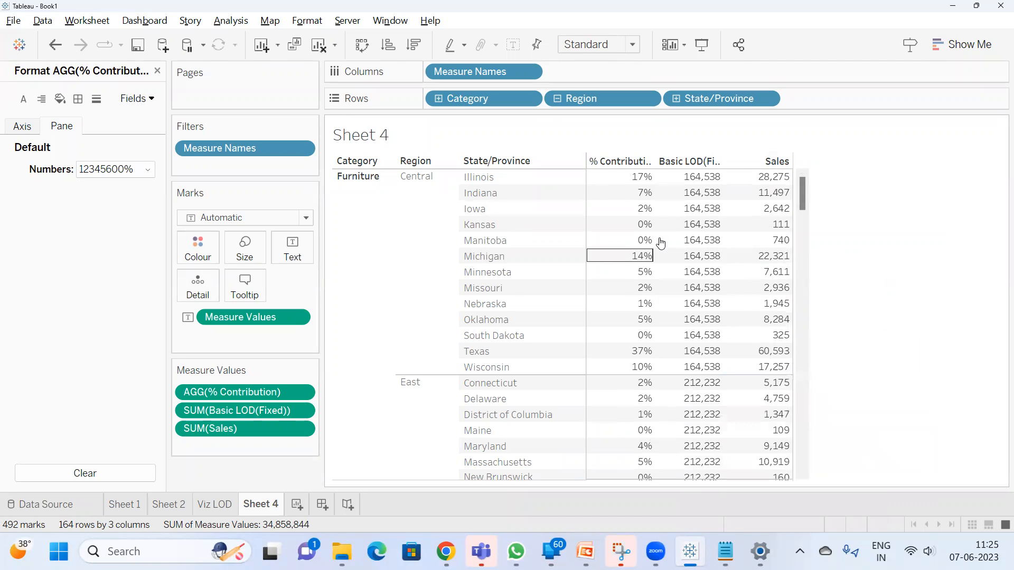
mouse_move(731, 233)
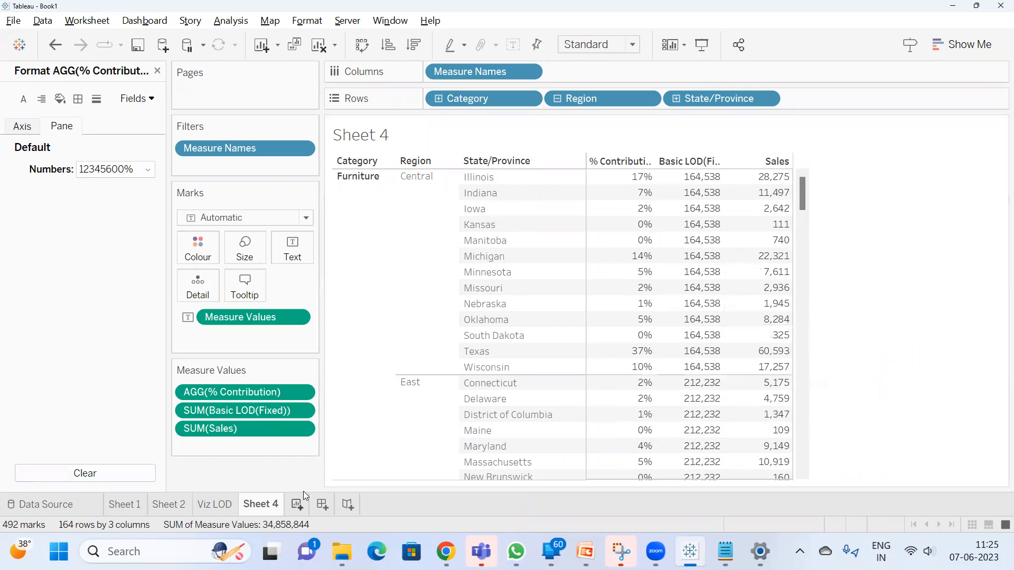
Rename the Sheet 4 worksheet as Fixed LOD
double_click(269, 501)
text(Fixed LOD)
key(Return)
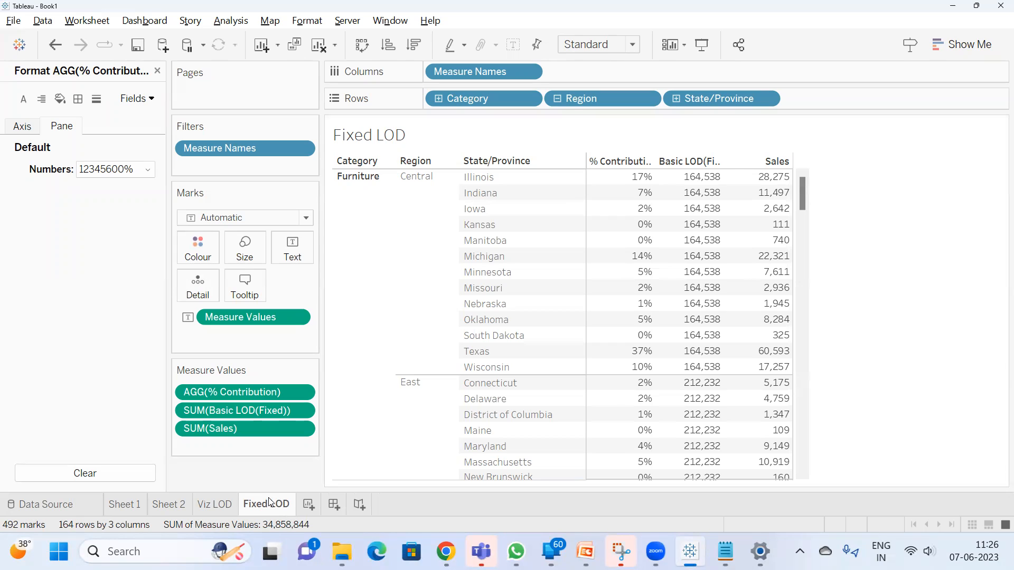
Create a new worksheet, search the fields for "cate" and add Category to Rows
click(314, 507)
click(100, 120)
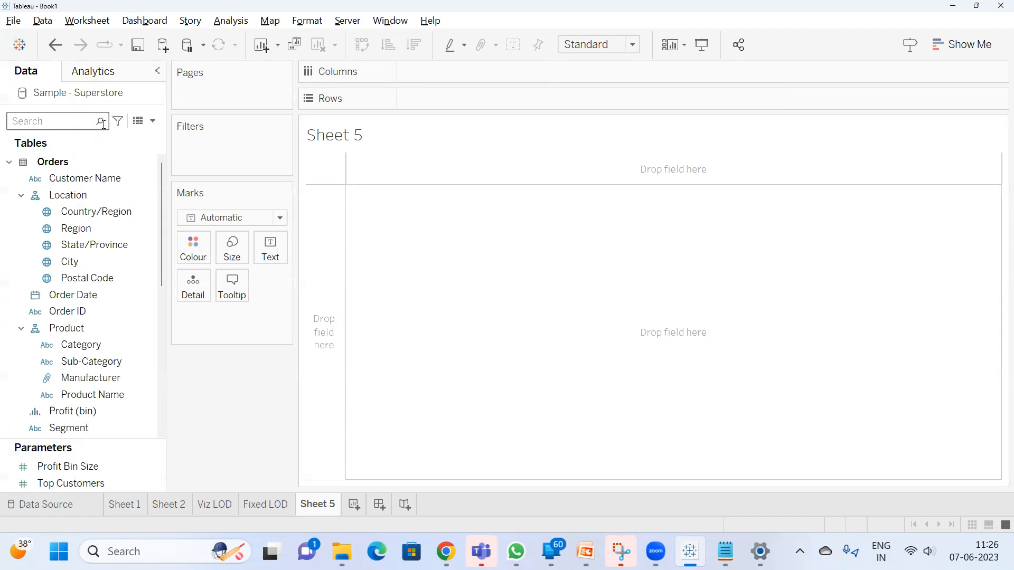
text(cate)
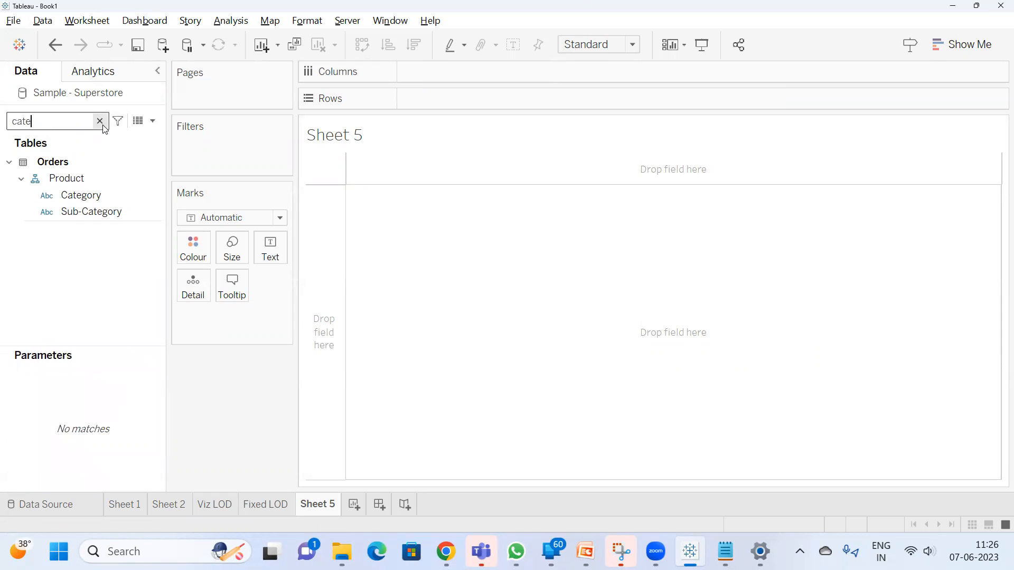
drag(80, 197, 422, 102)
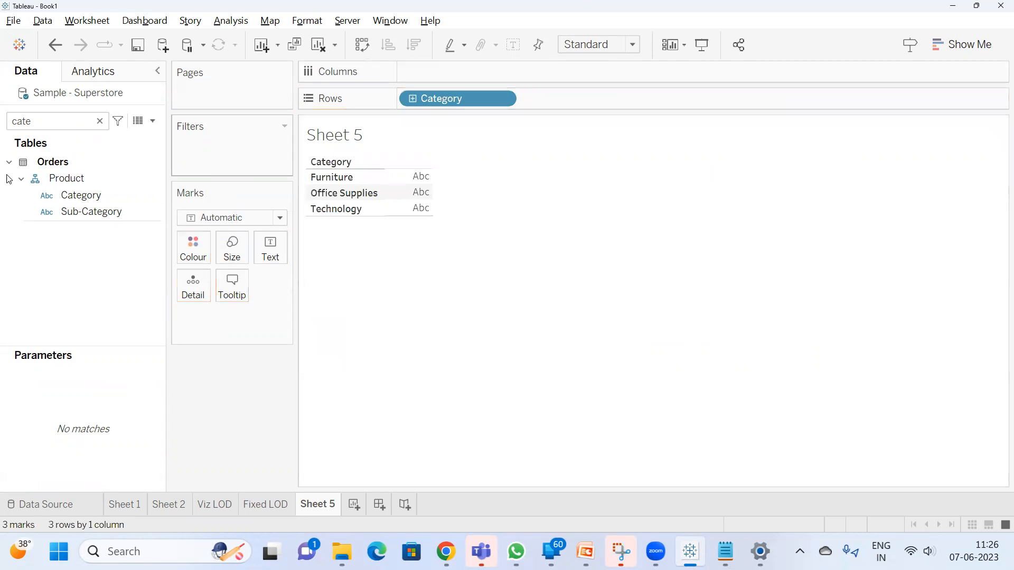
Search the fields for "sa", add Sales to the view and check the value for each category
click(36, 120)
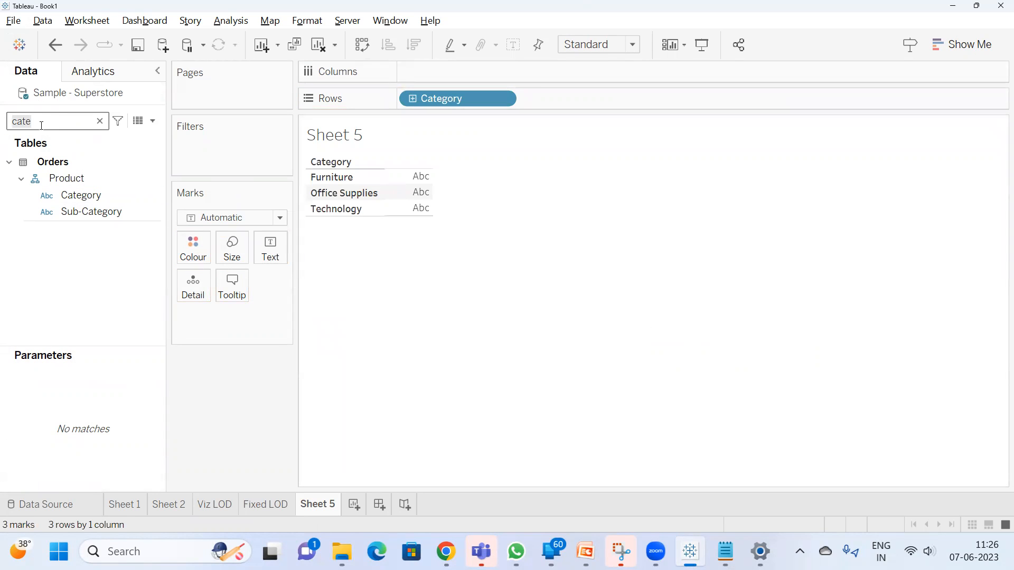
text(sa)
double_click(69, 186)
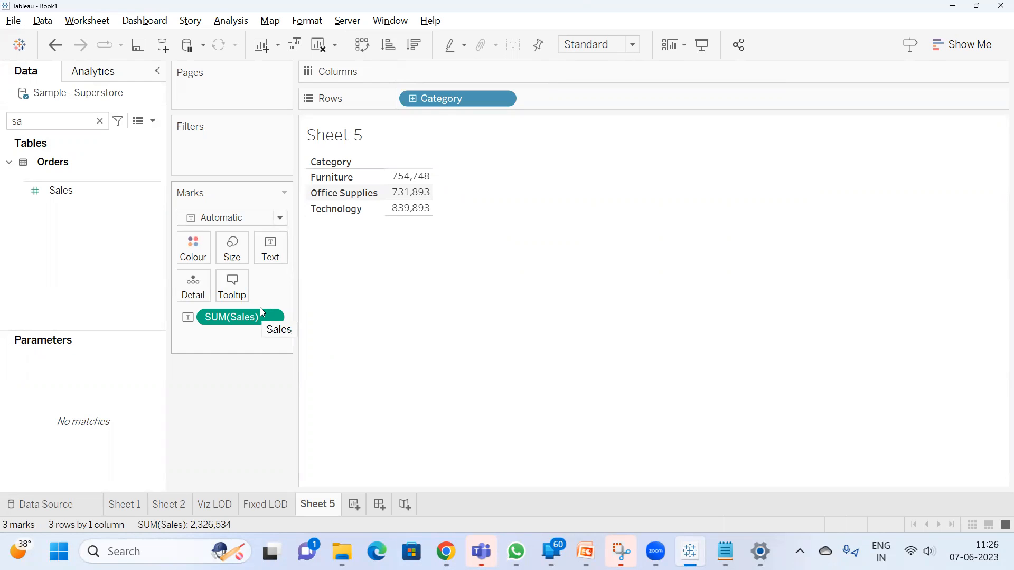
mouse_move(417, 212)
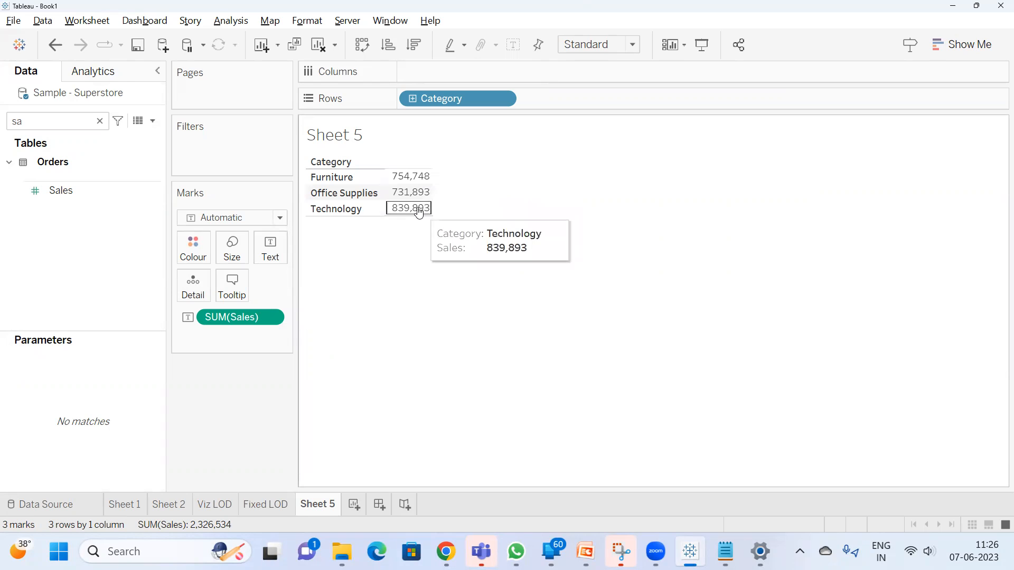
mouse_move(406, 185)
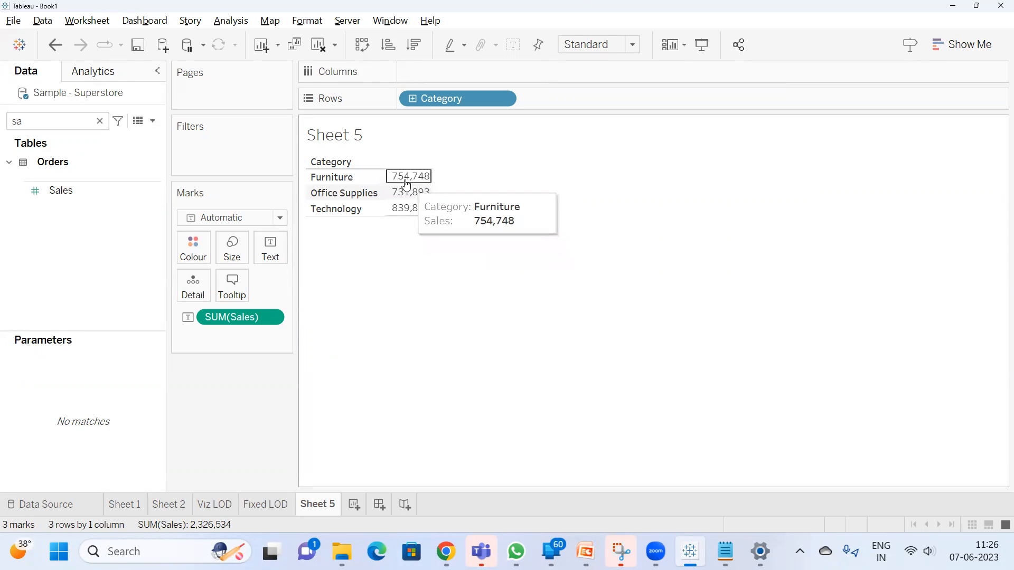
Start a new calculated field and enter the formula { FIXED :SUM([Sales])} without any dimension
click(153, 121)
click(96, 138)
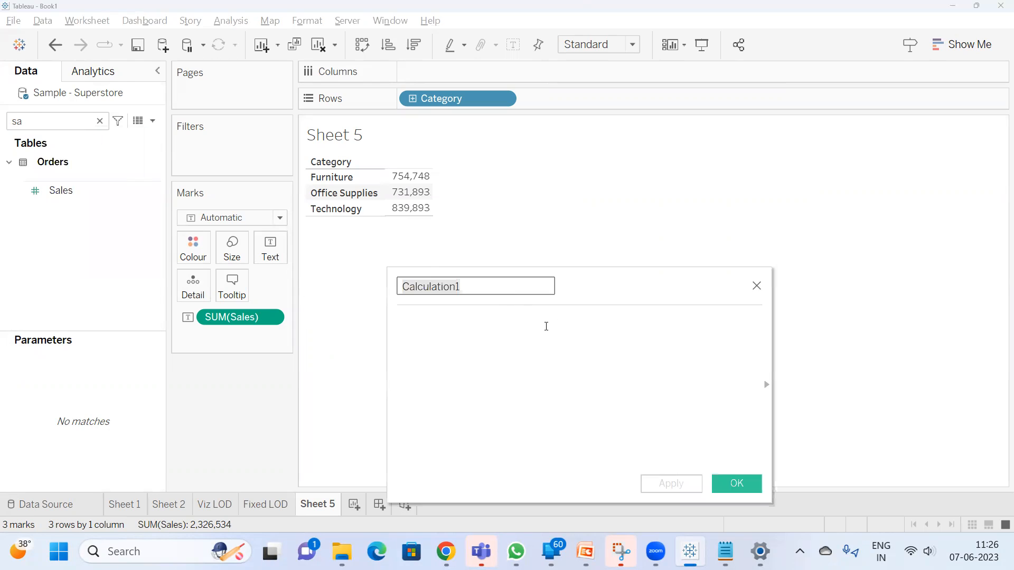
click(546, 326)
text({ FIX)
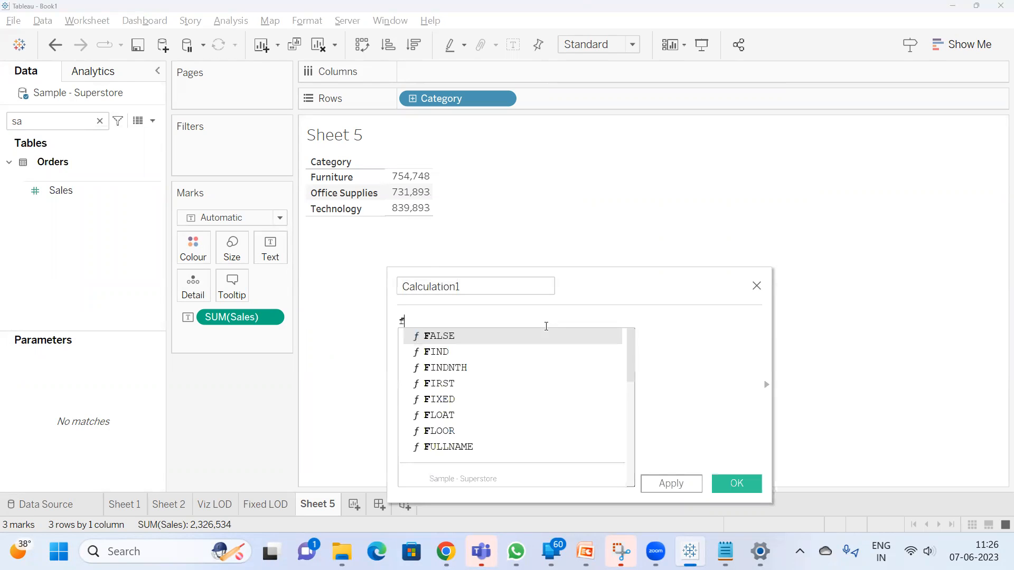
key(Return)
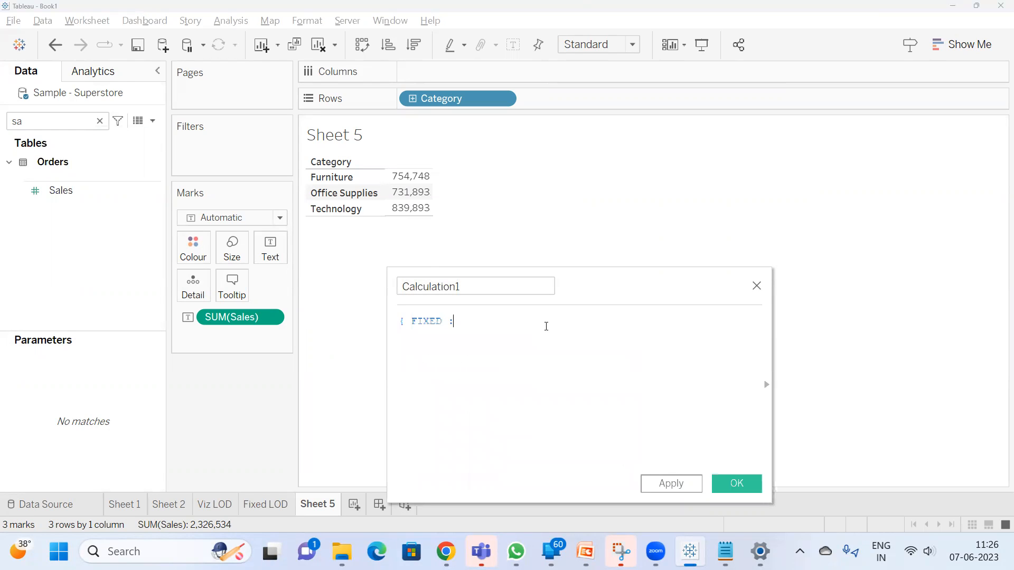
text(SUM(sal)
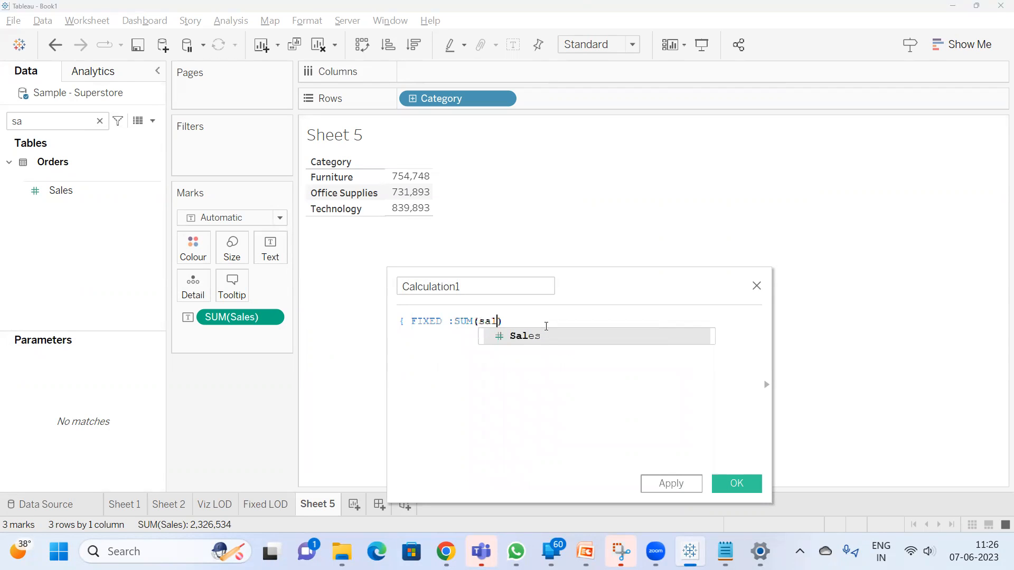
key(Return)
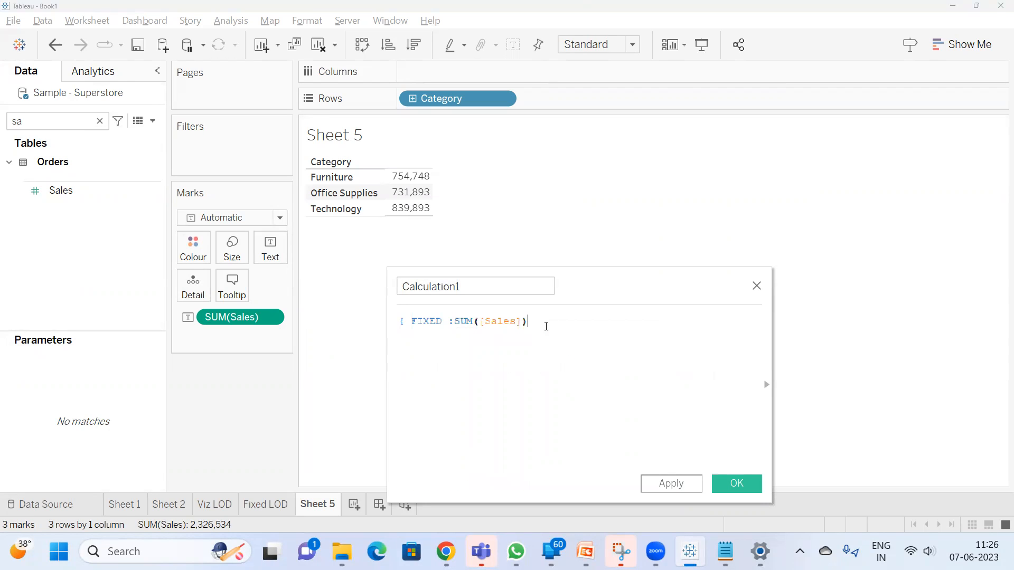
text(})
key(Return)
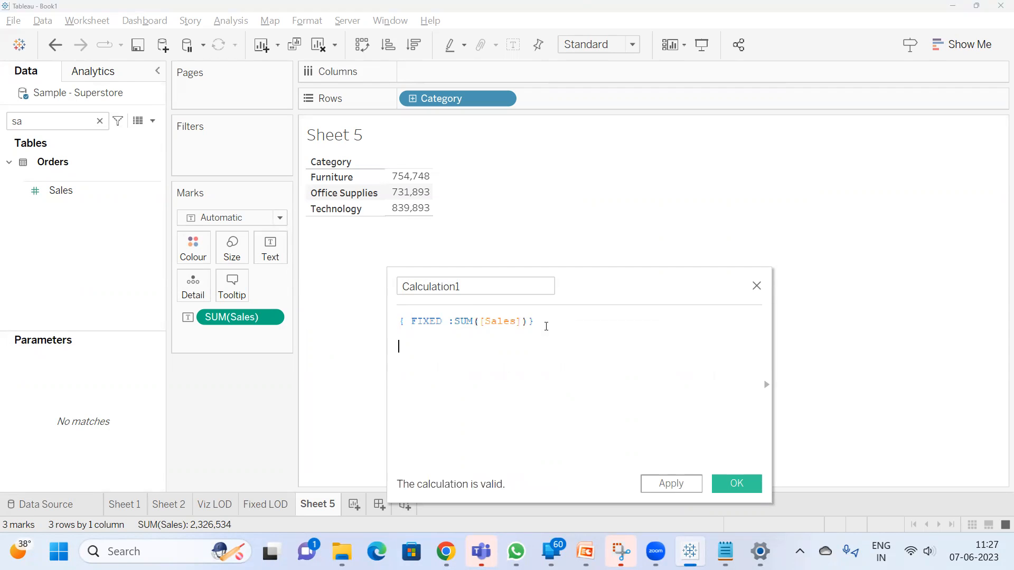
Add the equivalent short form {SUM([Sales])} on a separate line below the FIXED expression in the calculation
text({)
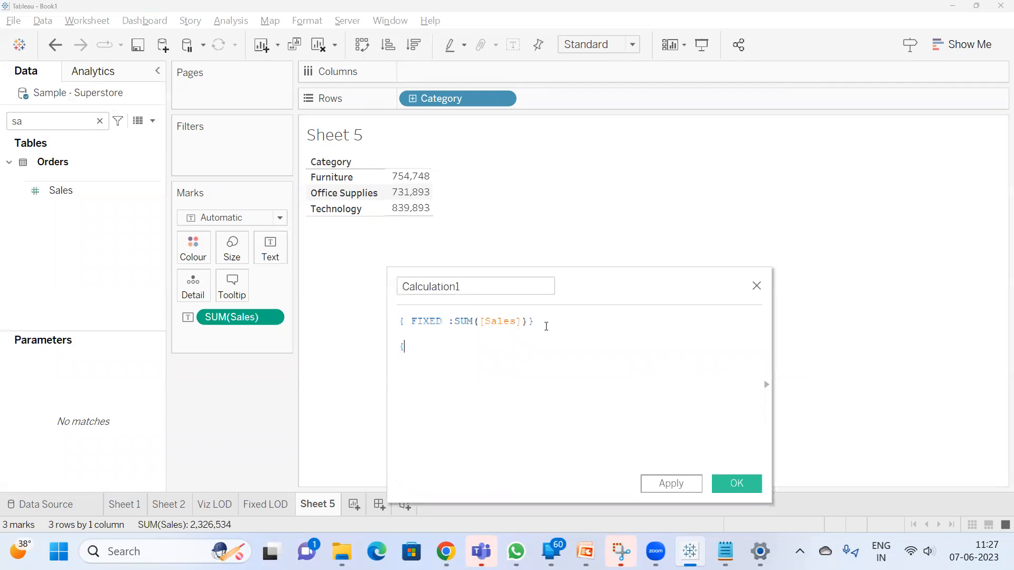
text(sum(sal)
key(Return)
text(})
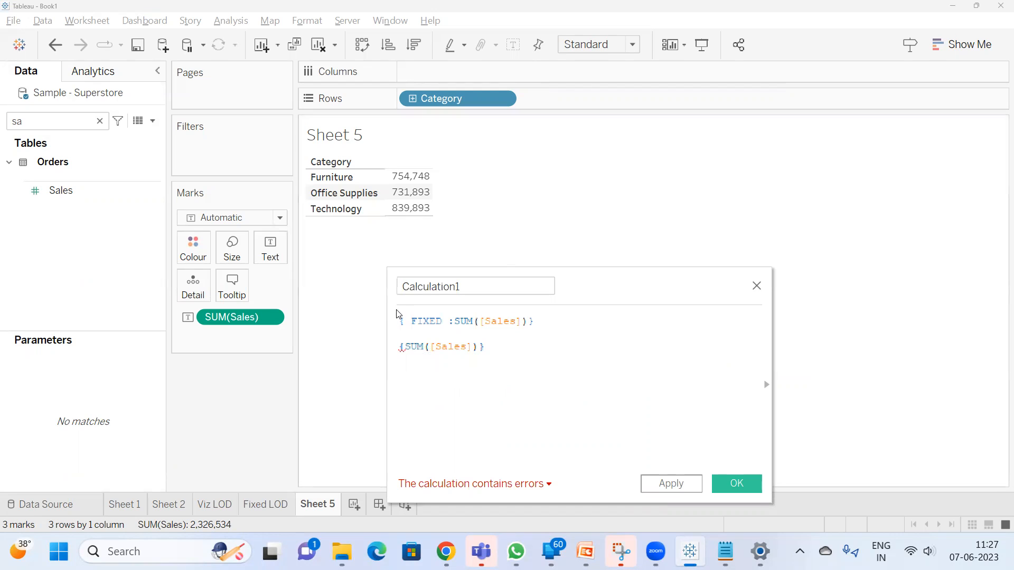
Comment out the FIXED expression with //, keep {SUM([Sales])} as the active formula and save the calculation
click(400, 320)
text(//)
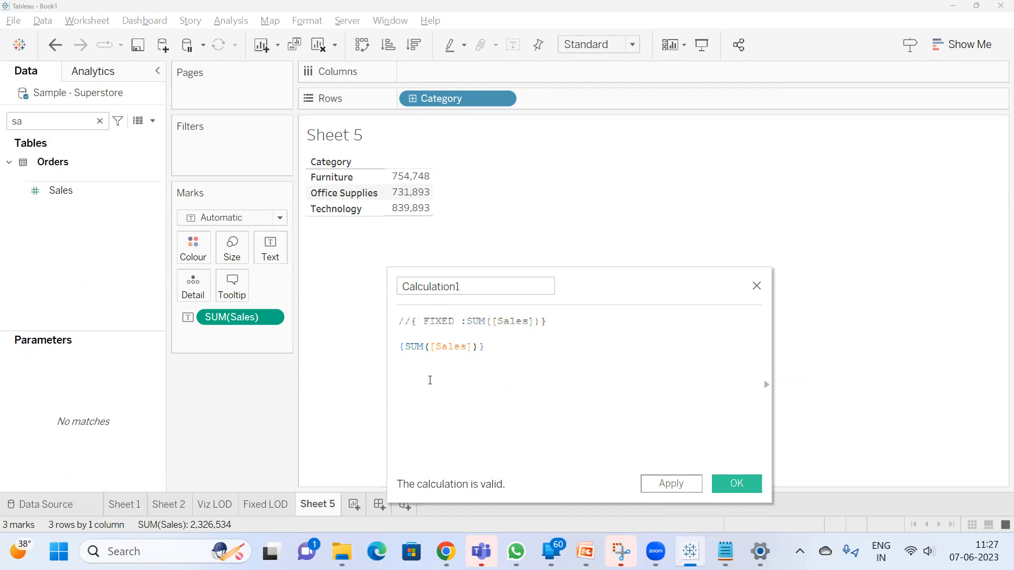
click(430, 348)
drag(484, 346, 358, 348)
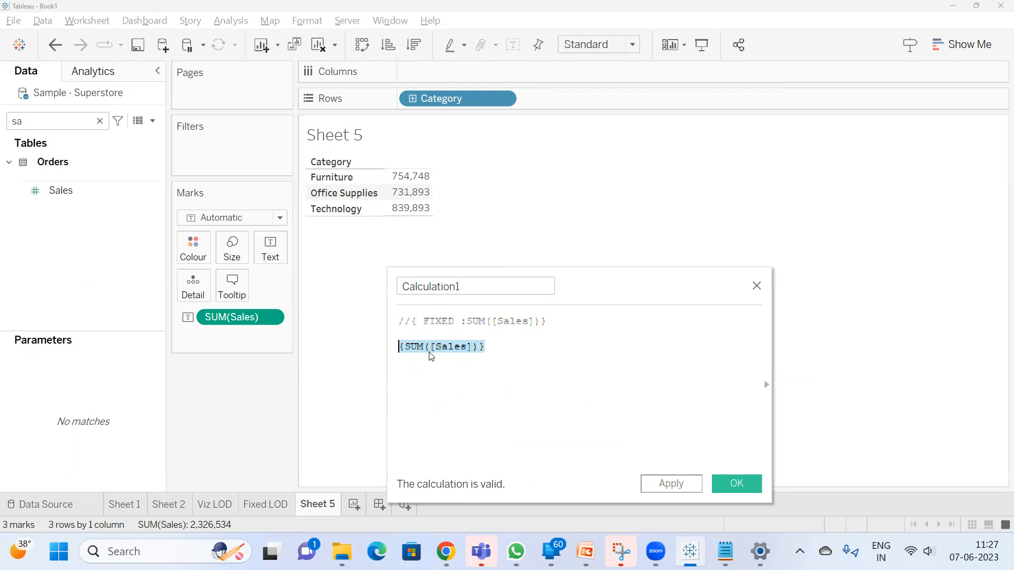
click(466, 321)
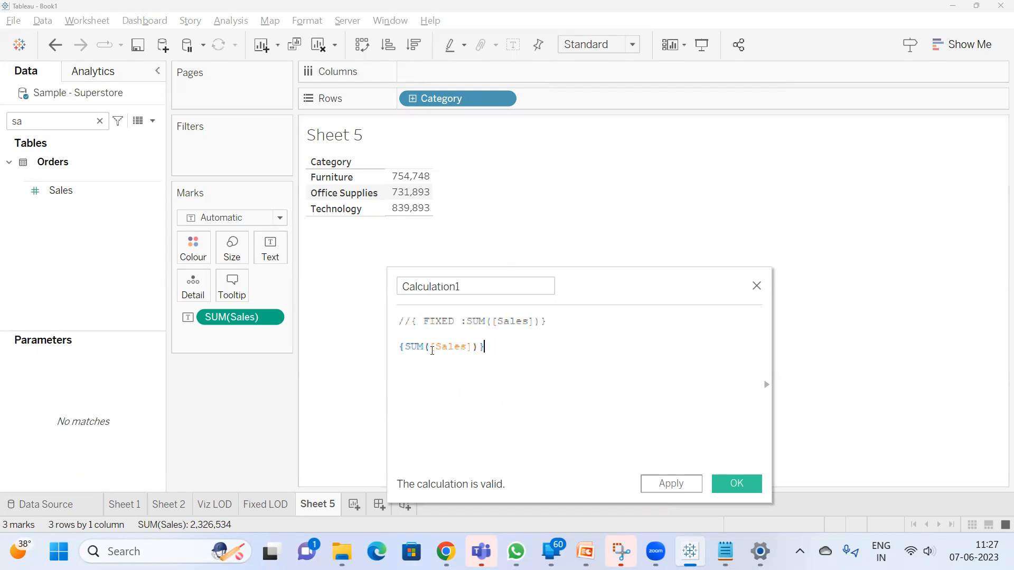
click(737, 484)
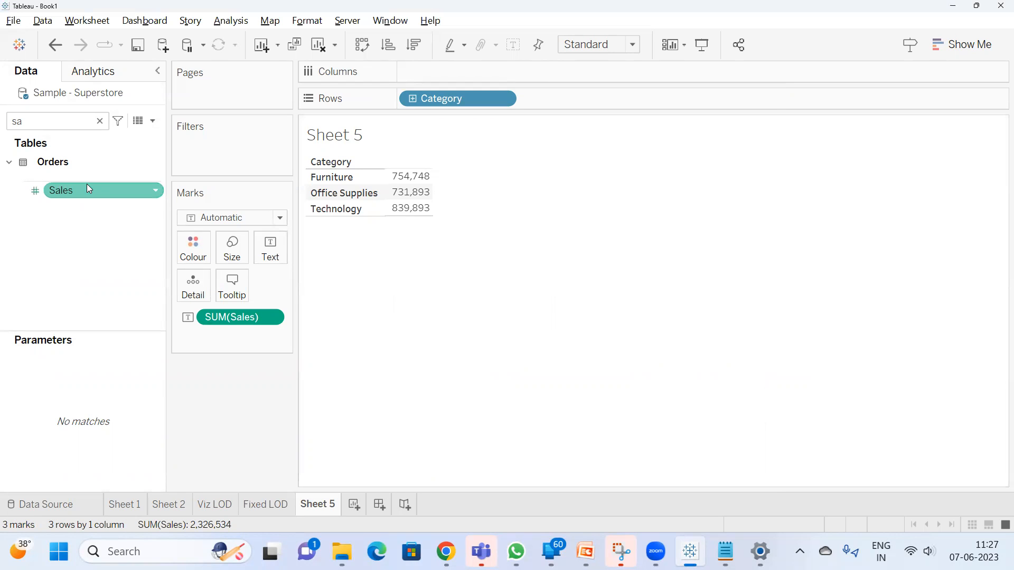
Search the fields for "ca" and add Calculation1 to the view alongside Sales
click(100, 121)
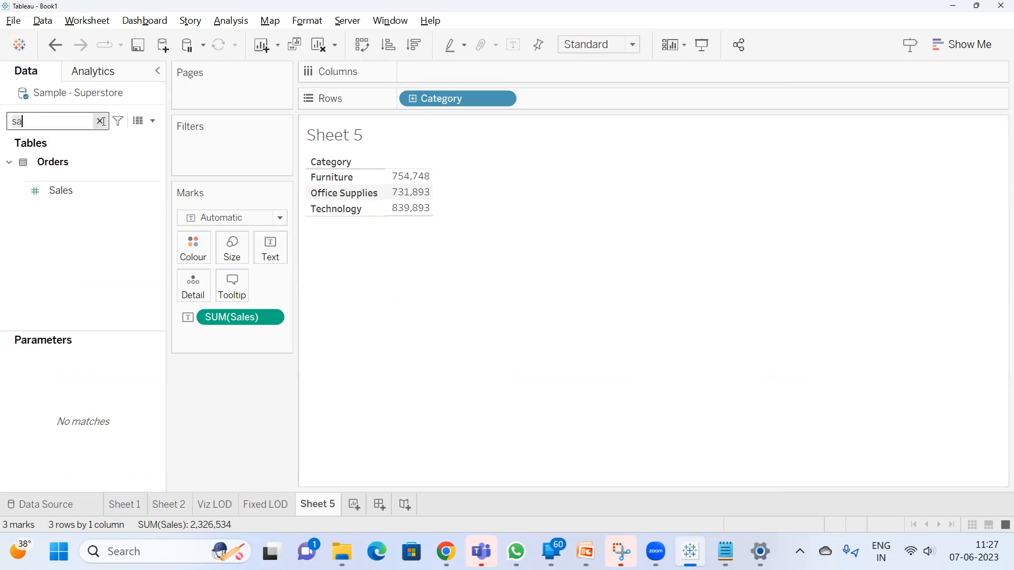
text(ca)
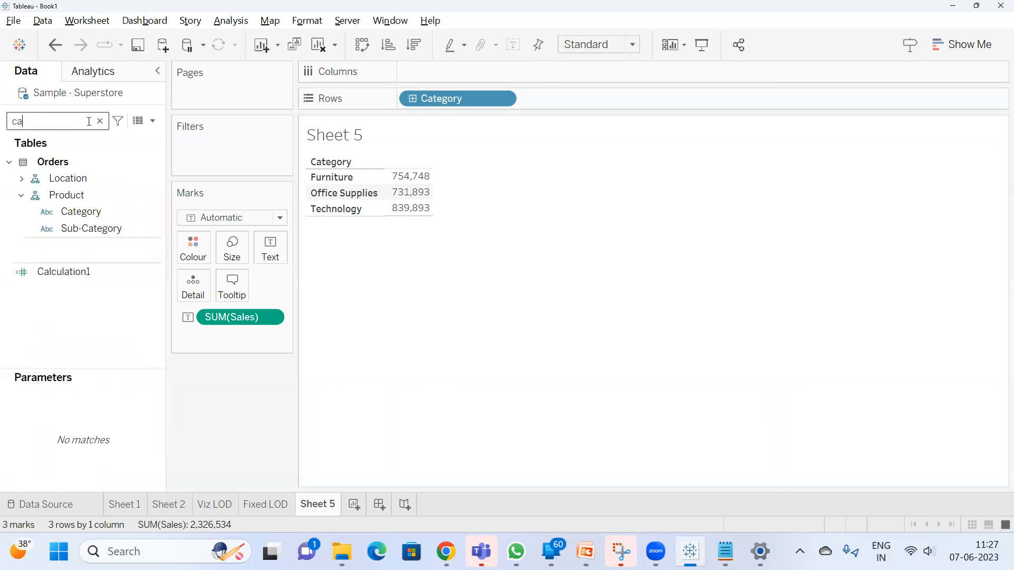
double_click(74, 276)
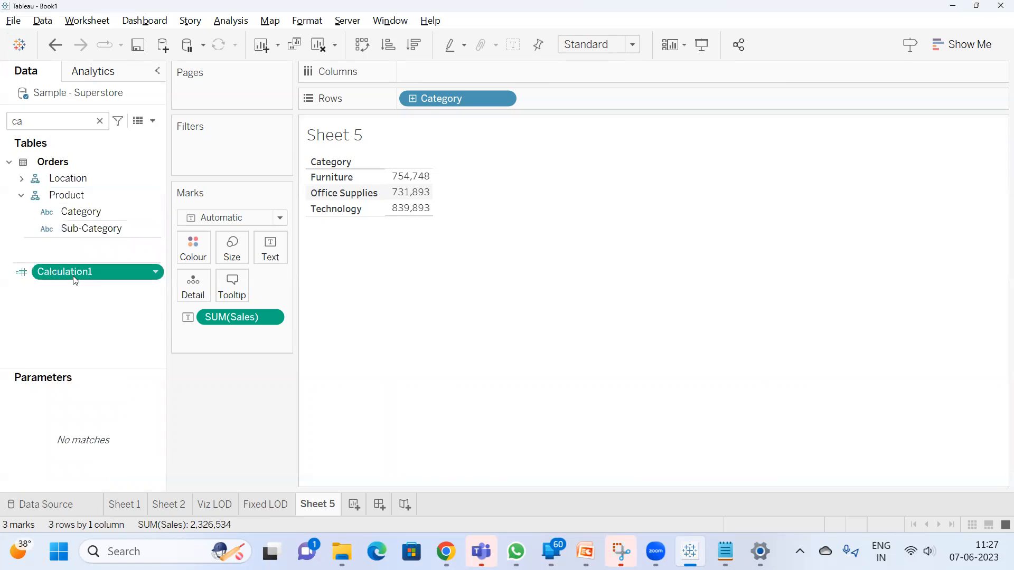
mouse_move(459, 197)
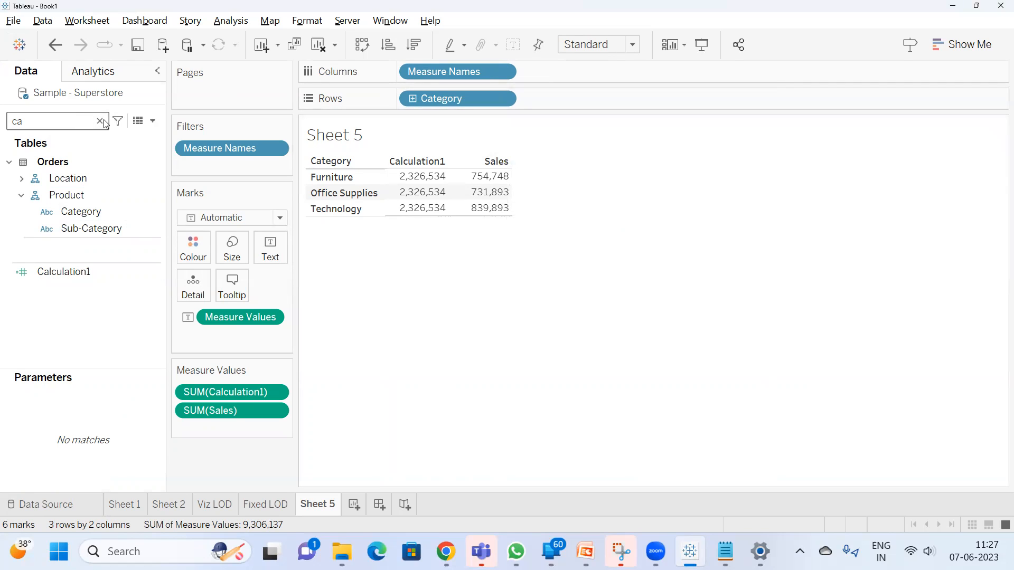
Add Sub-Category, Region and City to Rows after Category, placing City twice
drag(91, 228, 568, 102)
drag(114, 222, 549, 97)
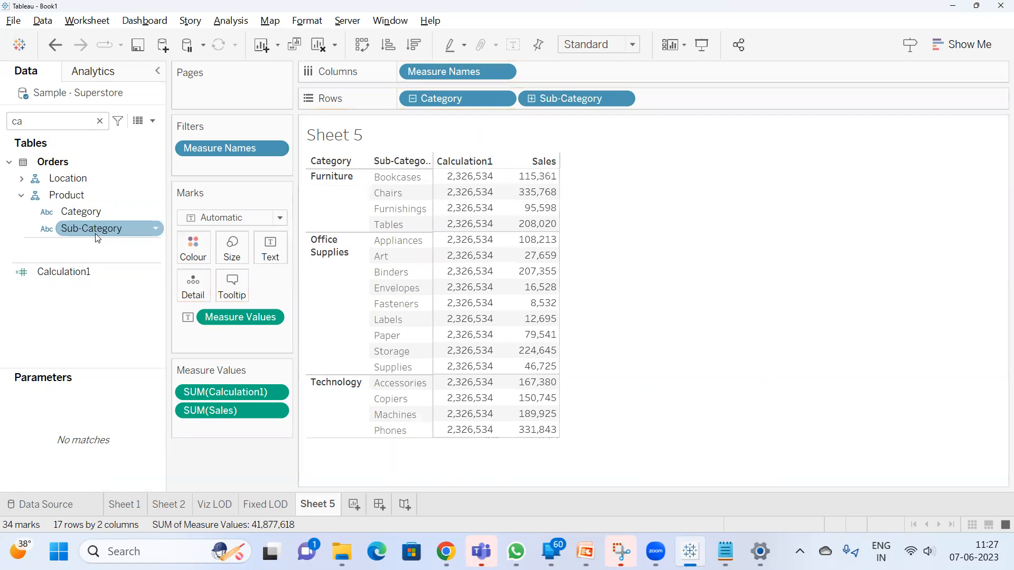
click(21, 178)
drag(96, 216, 746, 99)
drag(80, 245, 819, 99)
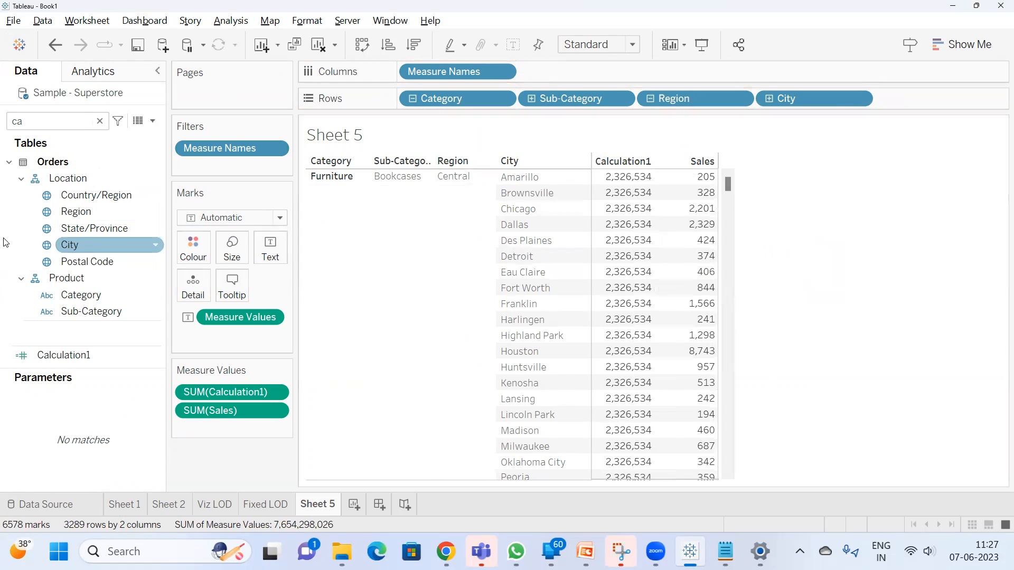
drag(106, 244, 927, 100)
Search the fields for "ca" again, open Calculation1 for editing and move its editor clear of the upper table rows
click(42, 122)
key(BackSpace)
key(BackSpace)
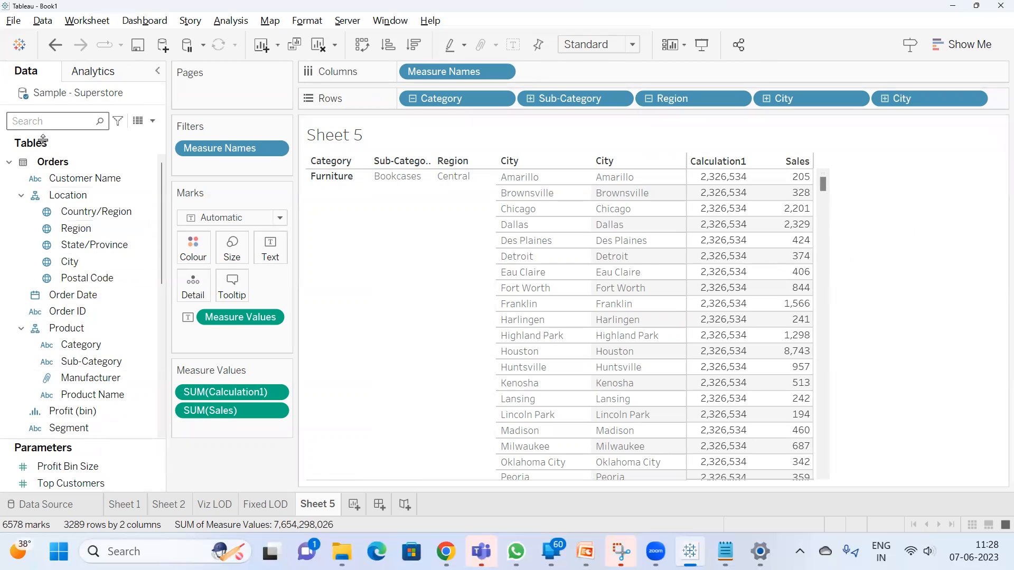
text(ca)
right_click(79, 281)
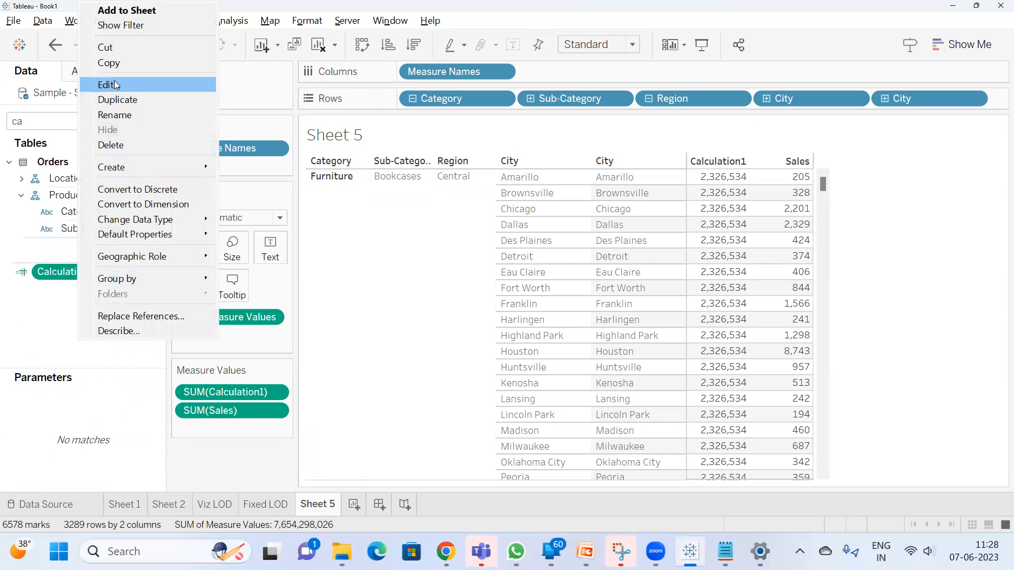
click(113, 83)
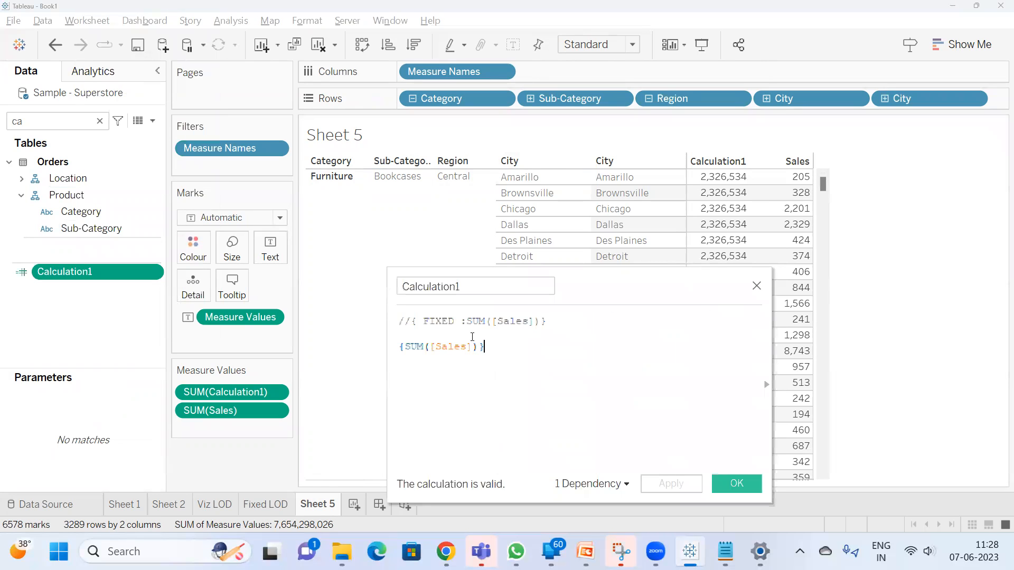
drag(660, 303, 683, 350)
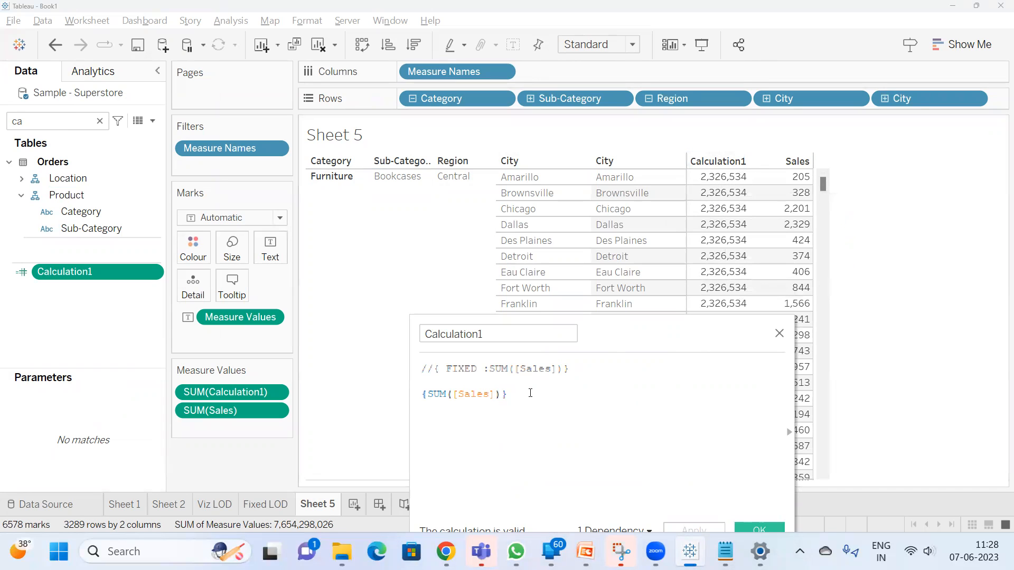
Delete the short form {SUM([Sales])} and uncomment { FIXED :SUM([Sales])} as the only formula in Calculation1
drag(530, 393, 328, 369)
click(523, 388)
drag(423, 381, 491, 405)
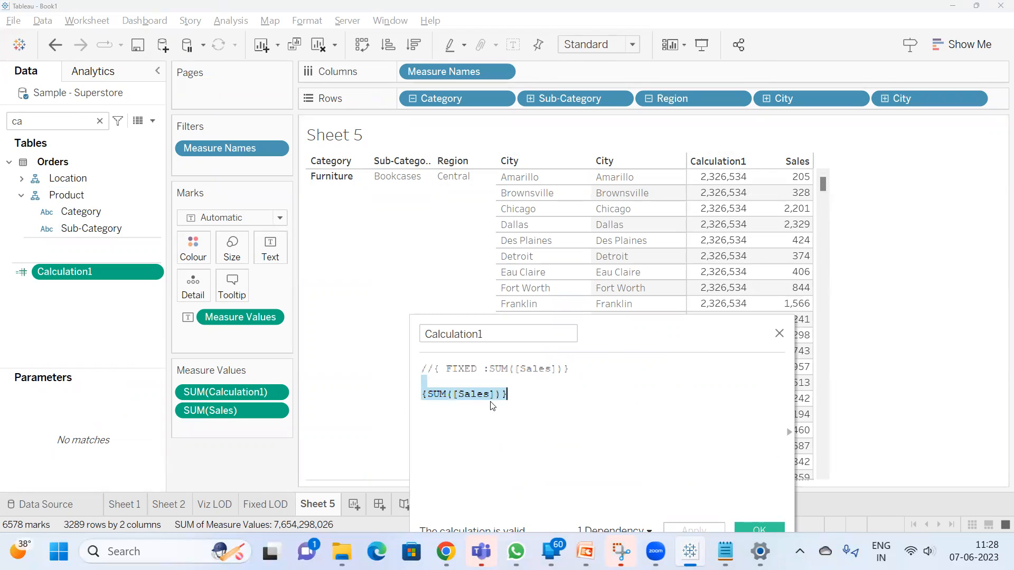
key(BackSpace)
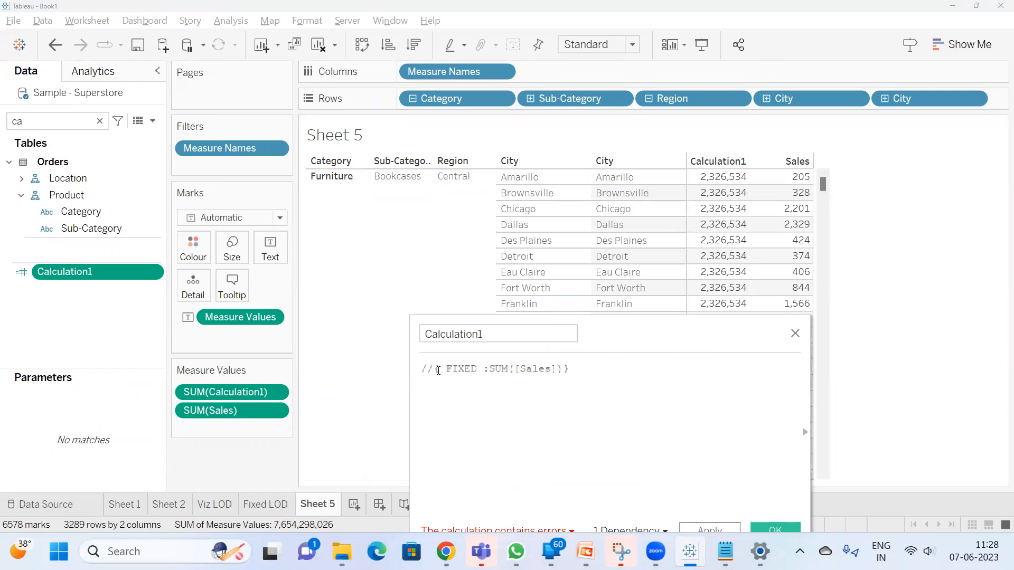
drag(432, 368, 328, 369)
key(BackSpace)
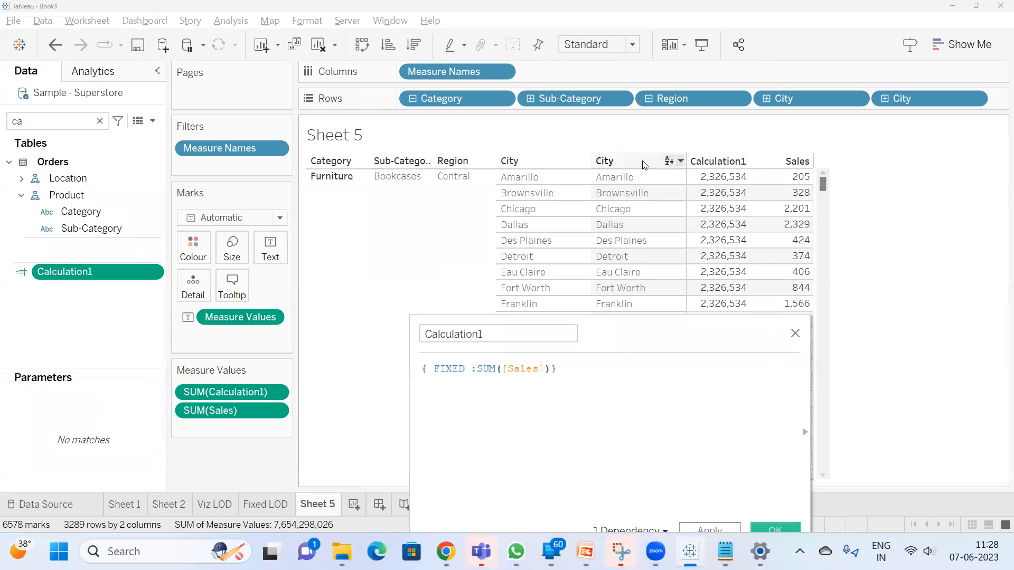
Remove Category, Sub-Category, Region and both City fields from Rows
mouse_move(736, 184)
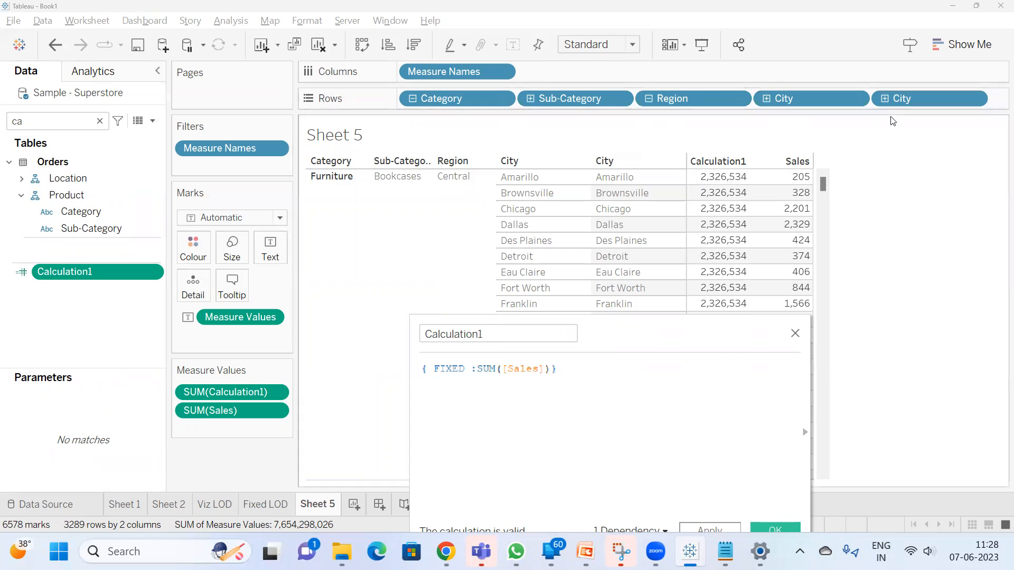
drag(900, 98, 713, 156)
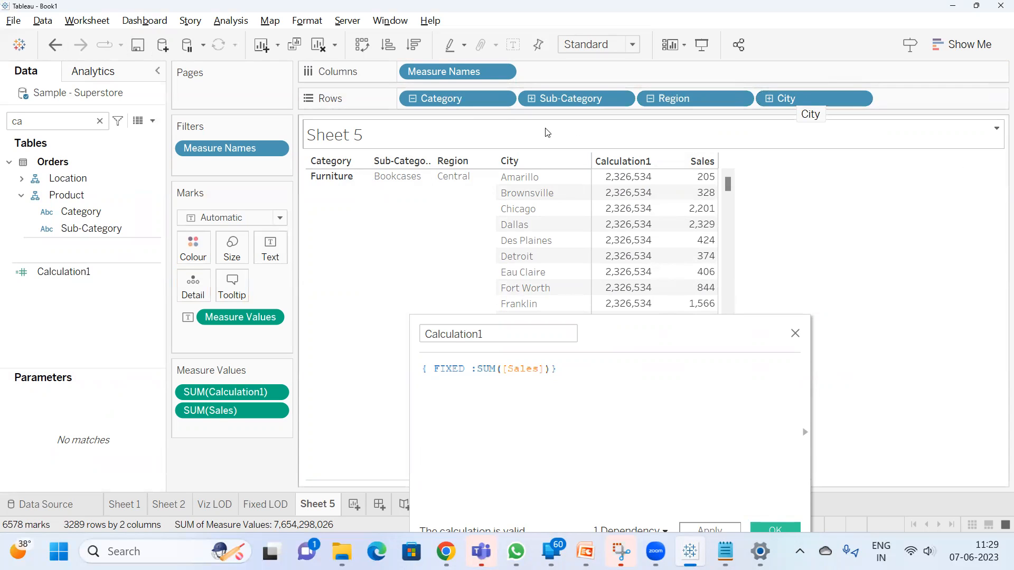
drag(479, 96, 989, 273)
drag(457, 101, 982, 210)
drag(590, 104, 944, 195)
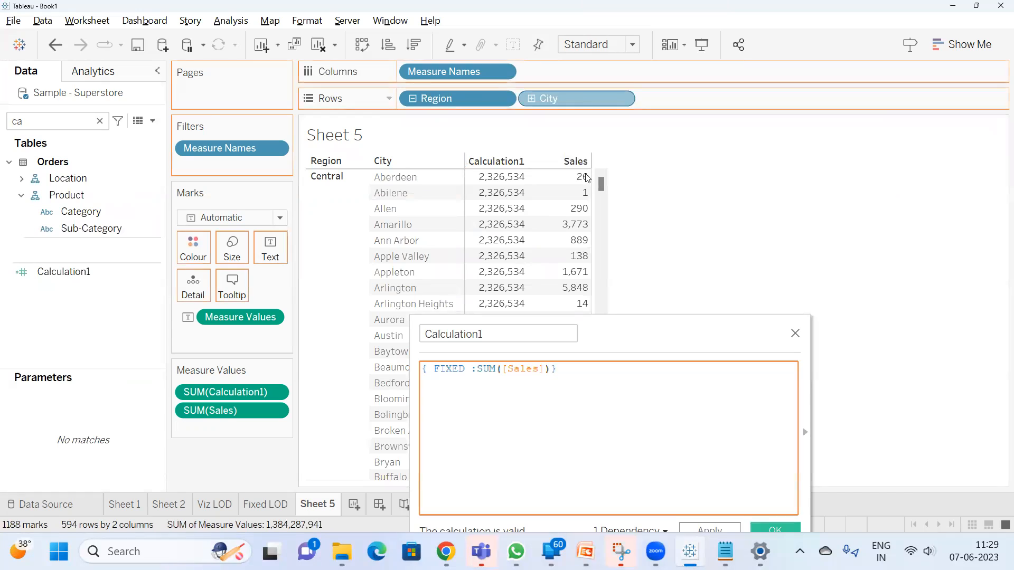
drag(441, 103, 611, 229)
Search the fields for "c" and add Country/Region, State/Province, City and Postal Code to Rows in that order
click(99, 121)
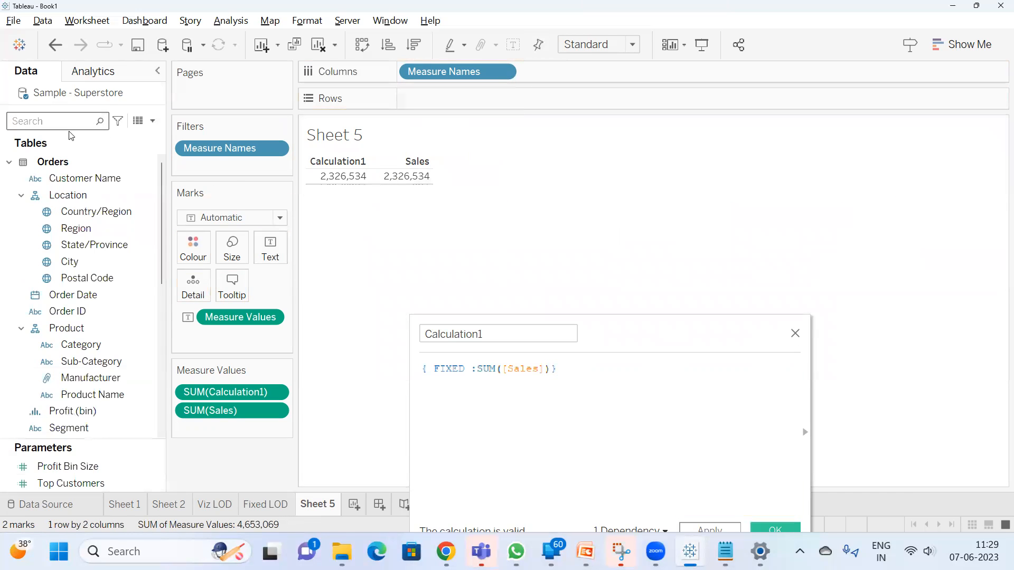
text(c)
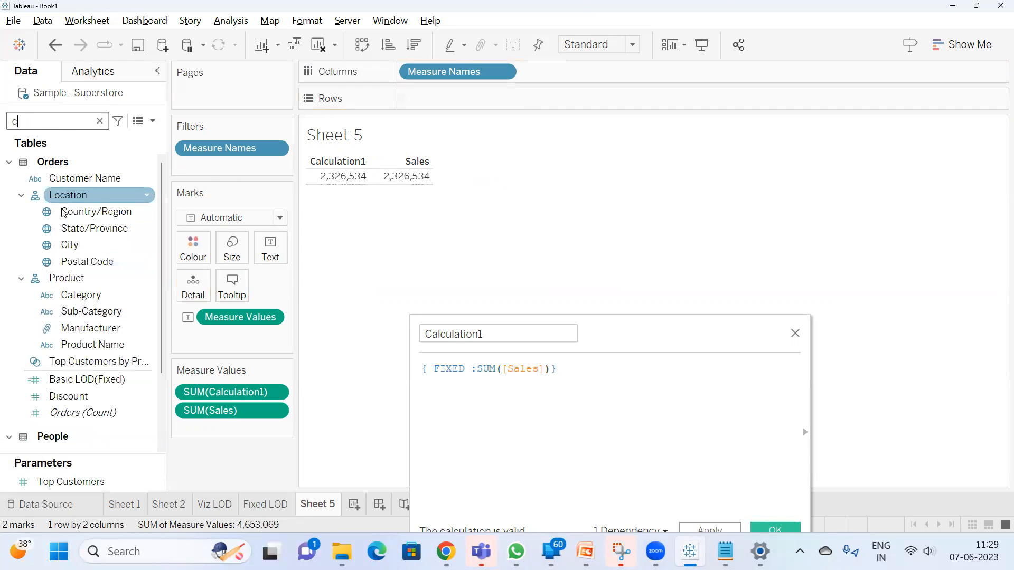
drag(82, 214, 430, 102)
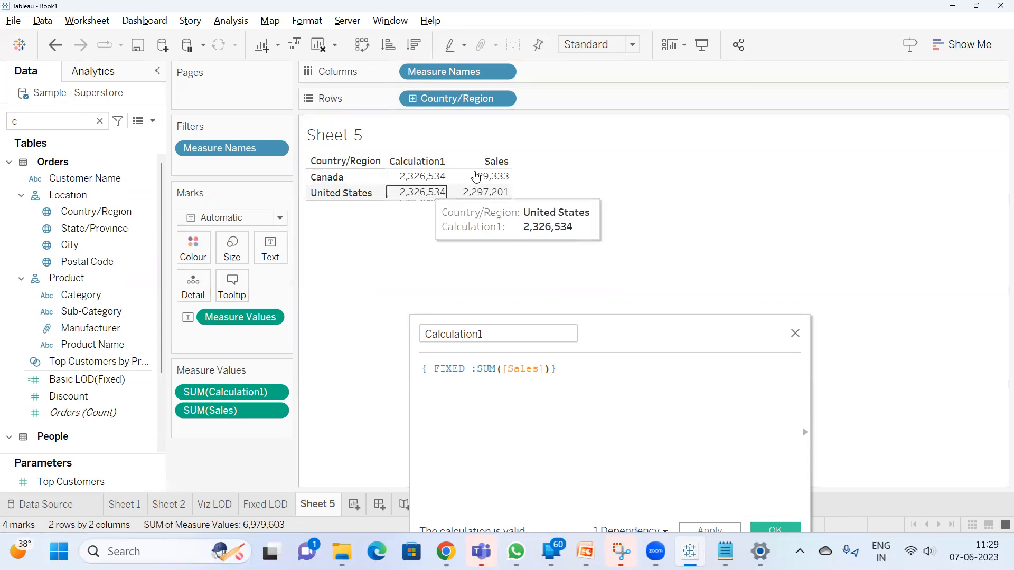
drag(90, 237, 573, 106)
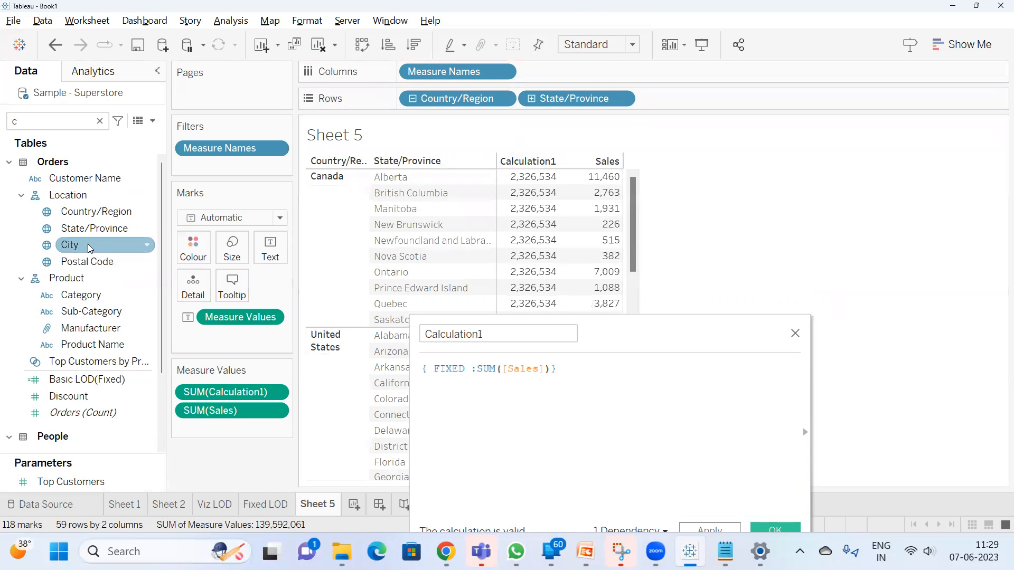
mouse_move(90, 248)
mouse_down()
mouse_move(702, 117)
mouse_move(719, 100)
mouse_up()
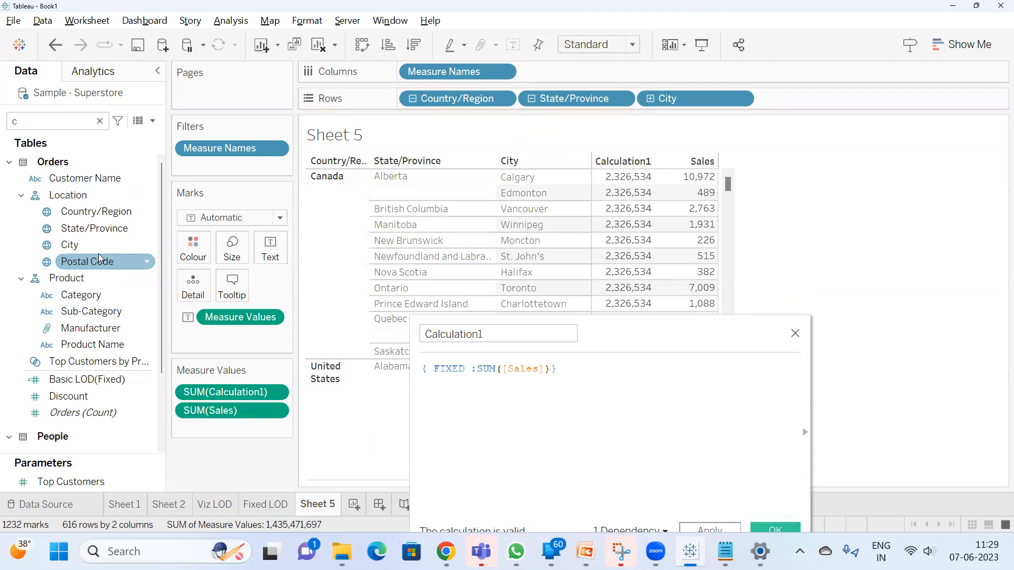
drag(99, 260, 792, 100)
mouse_move(87, 261)
mouse_down()
mouse_move(759, 186)
mouse_move(807, 107)
mouse_up()
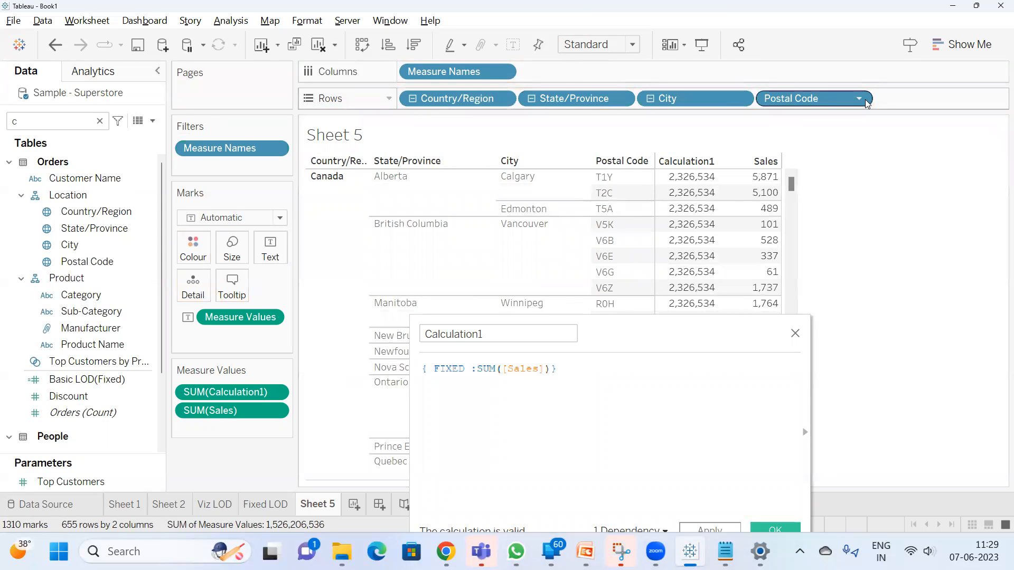
Check the combined total of the first seven Sales values in the table, then clear the selection
drag(762, 172, 764, 273)
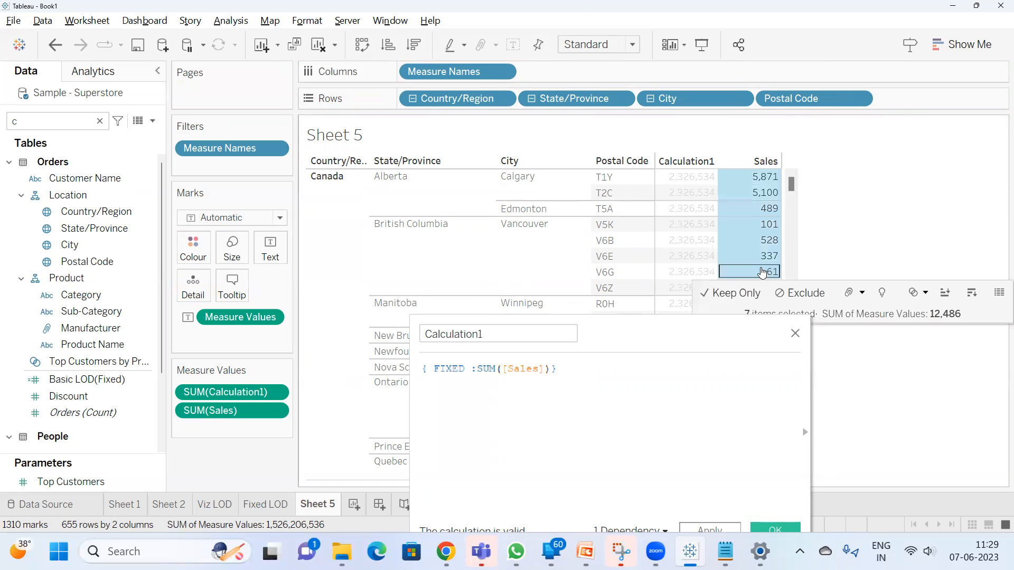
click(870, 173)
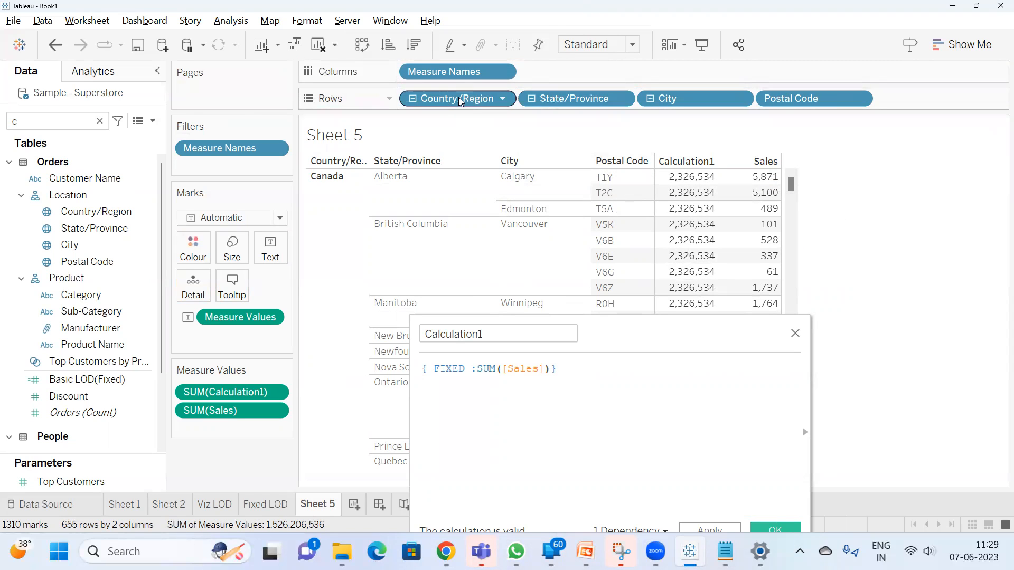
mouse_move(766, 177)
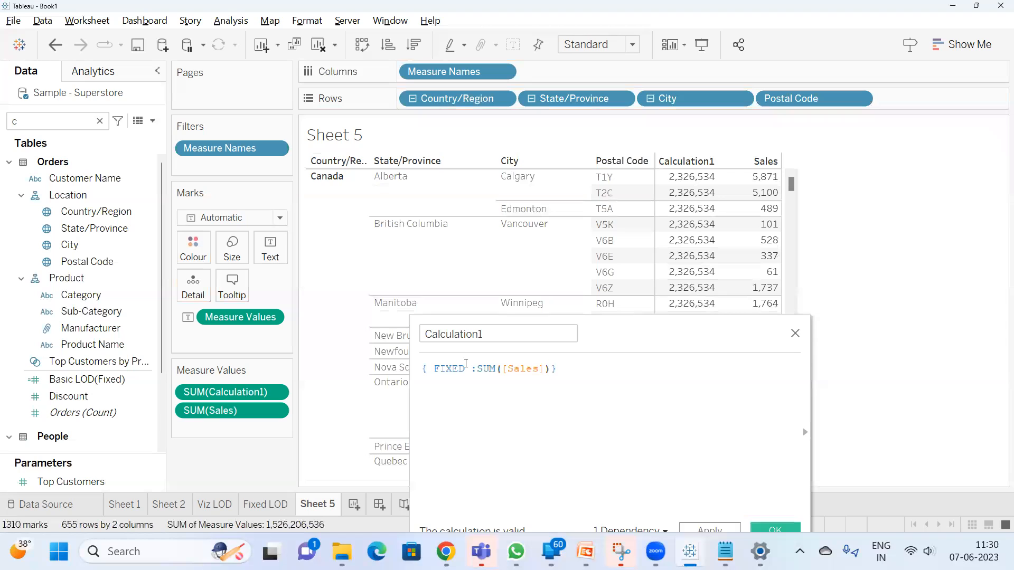
Change Calculation1 to { FIXED [Country/Region] :SUM([Sales])}, save it and check the result for Canada
click(465, 364)
text(coun)
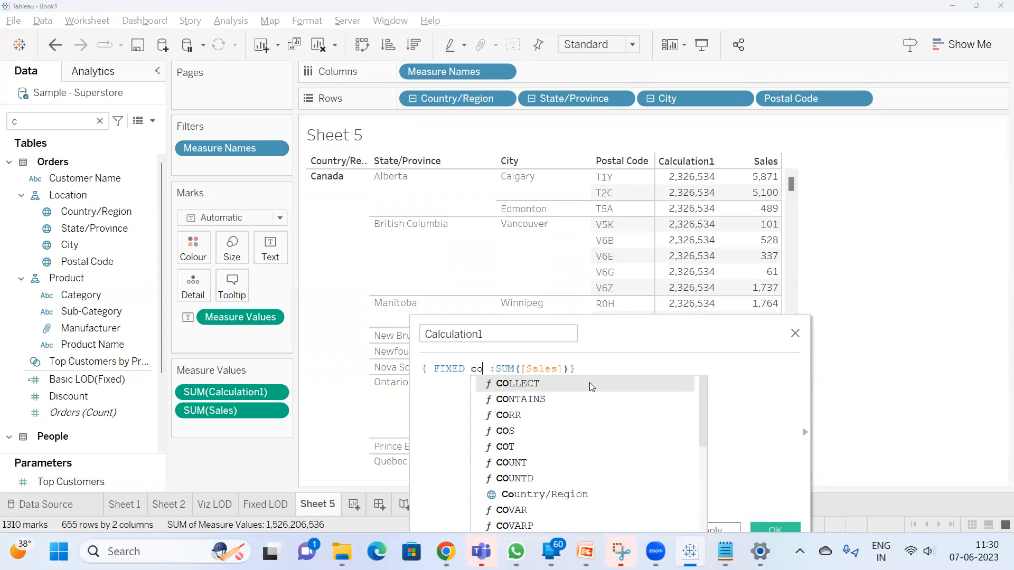
key(Down)
key(Down)
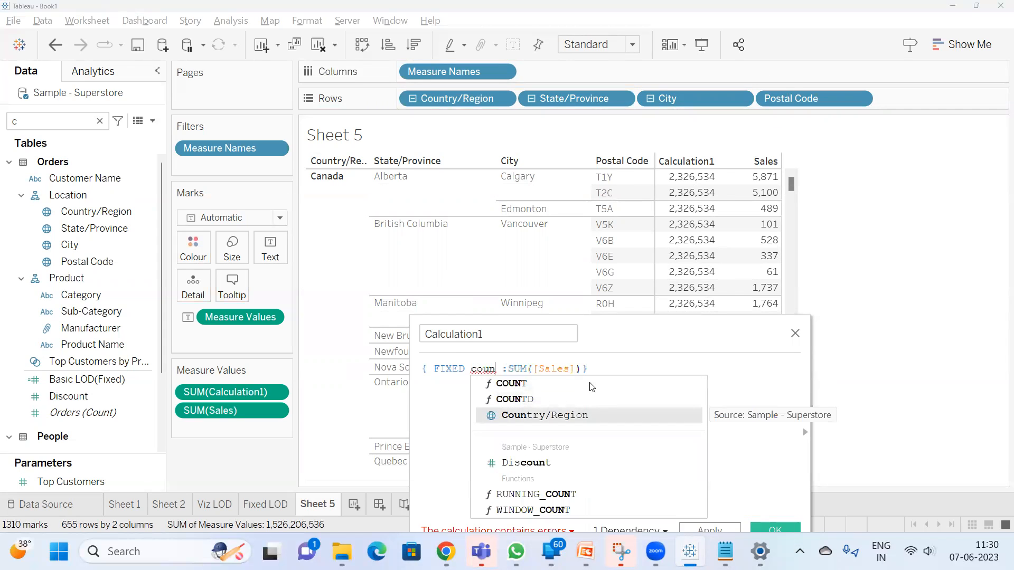
key(Return)
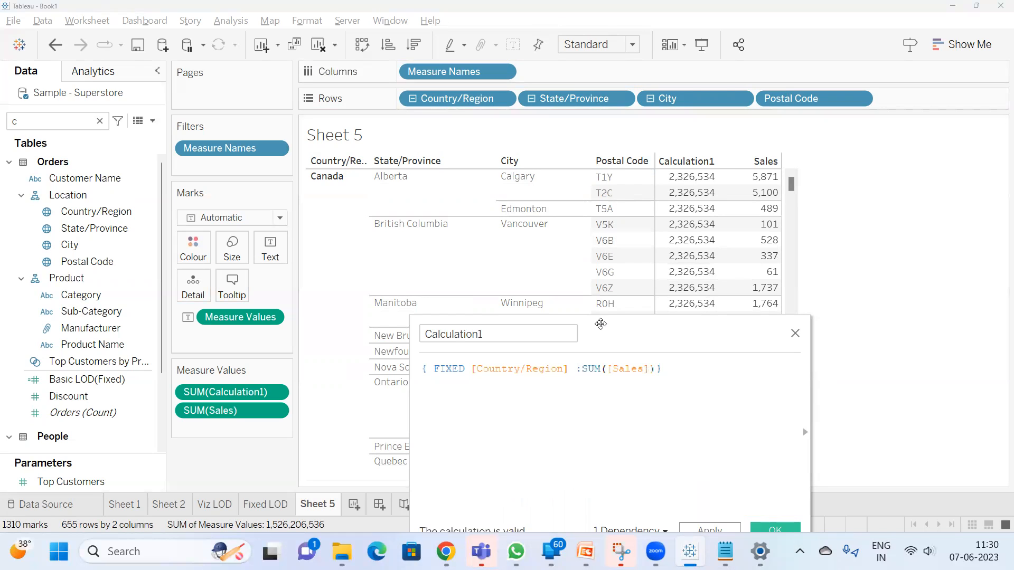
click(709, 529)
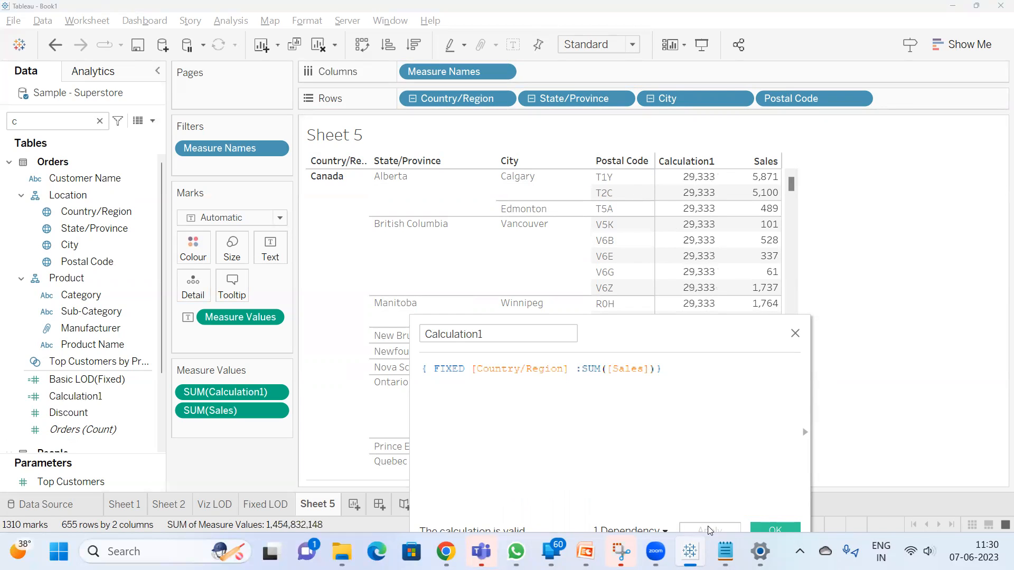
click(785, 530)
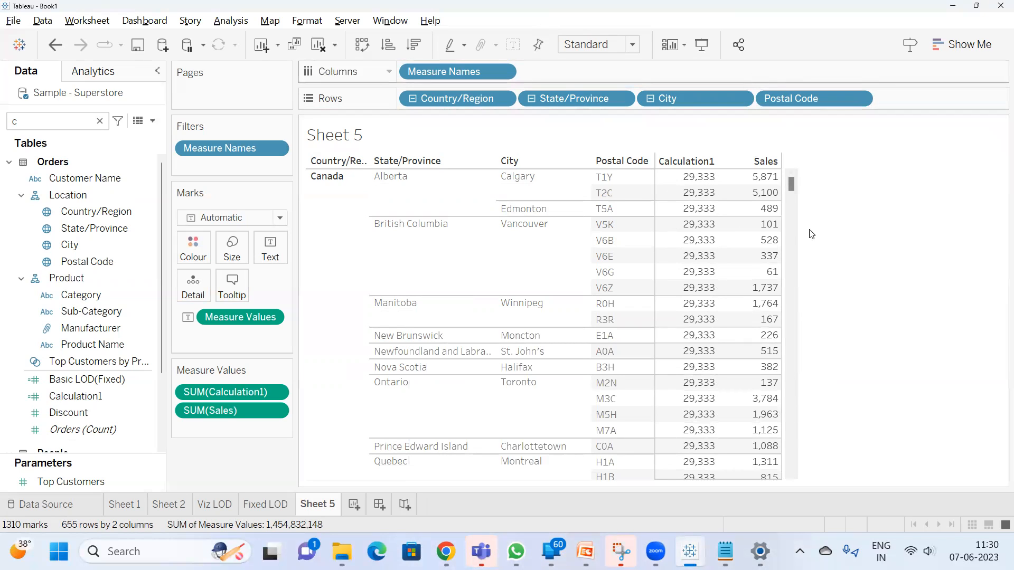
click(324, 177)
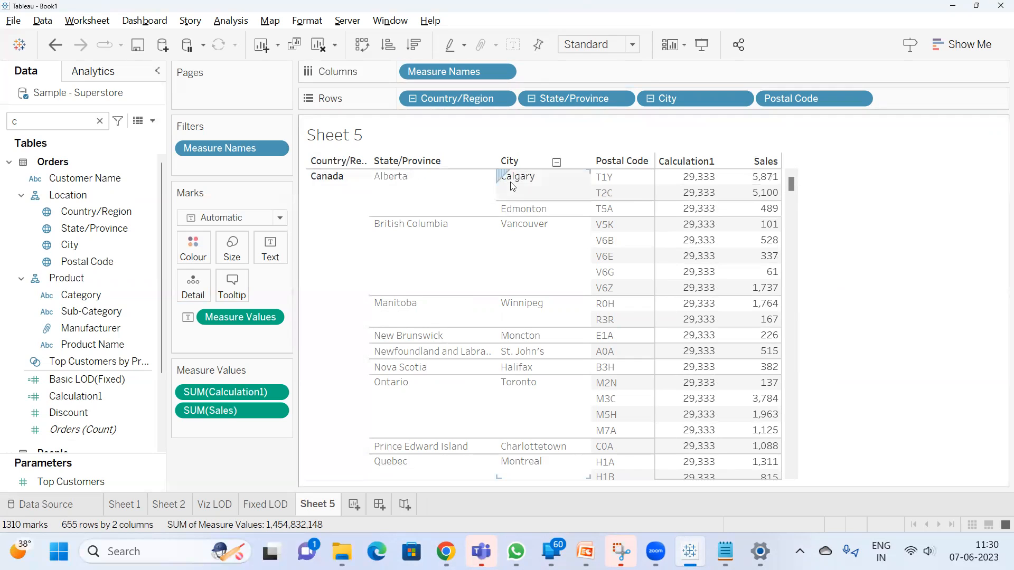
Compare the Calculation1 values of Canada and United States in the table and select Canada's rows
mouse_move(702, 191)
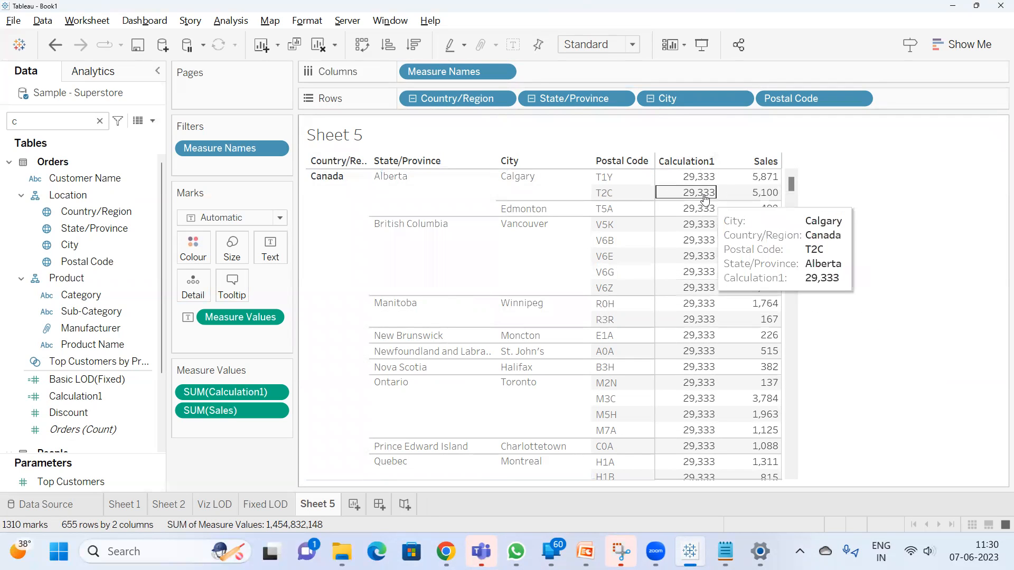
scroll(702, 191, down, 5)
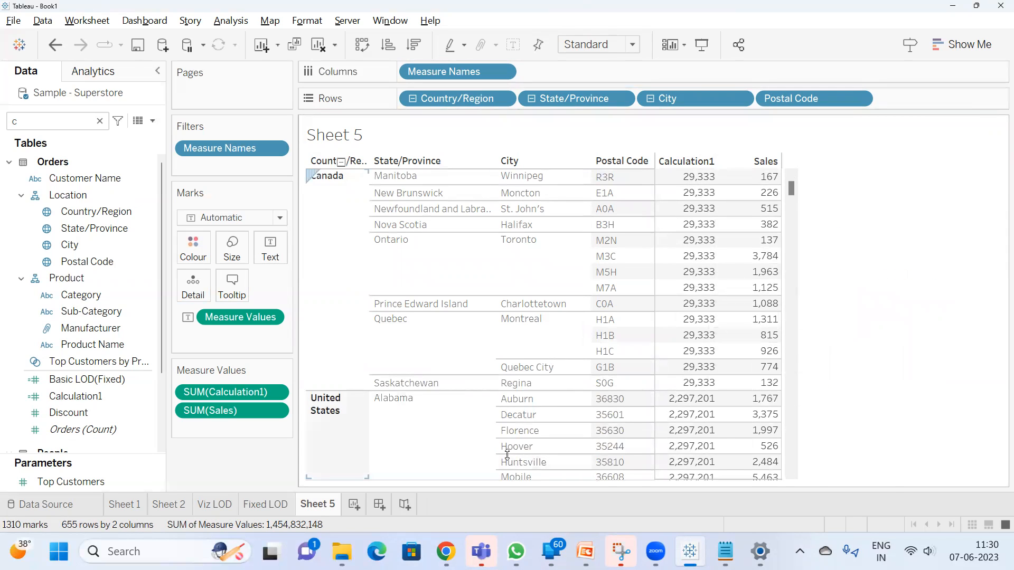
mouse_move(715, 427)
click(344, 274)
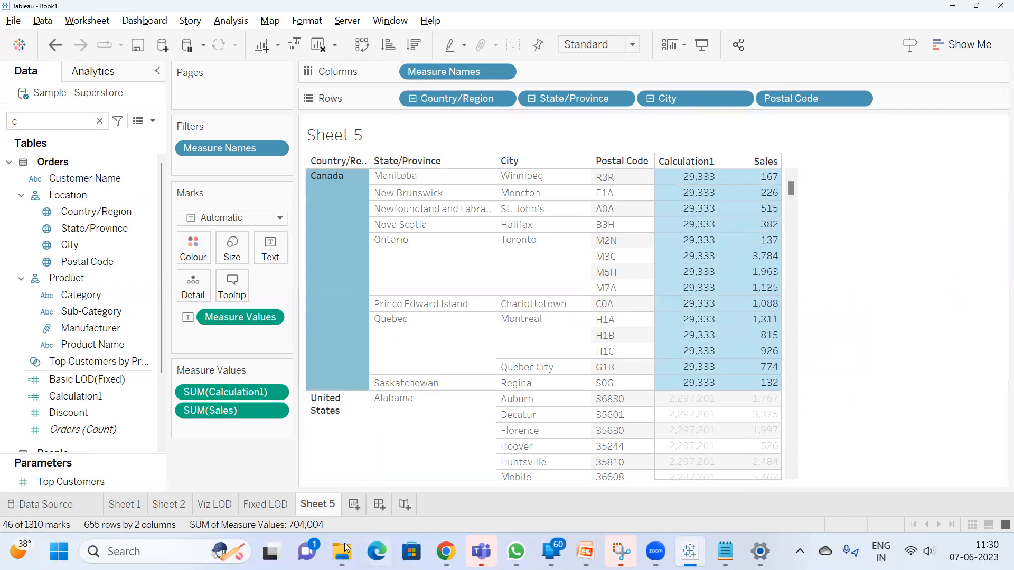
Create a new worksheet showing total Sales by Country/Region, with Country/Region on Rows
key(ctrl+m)
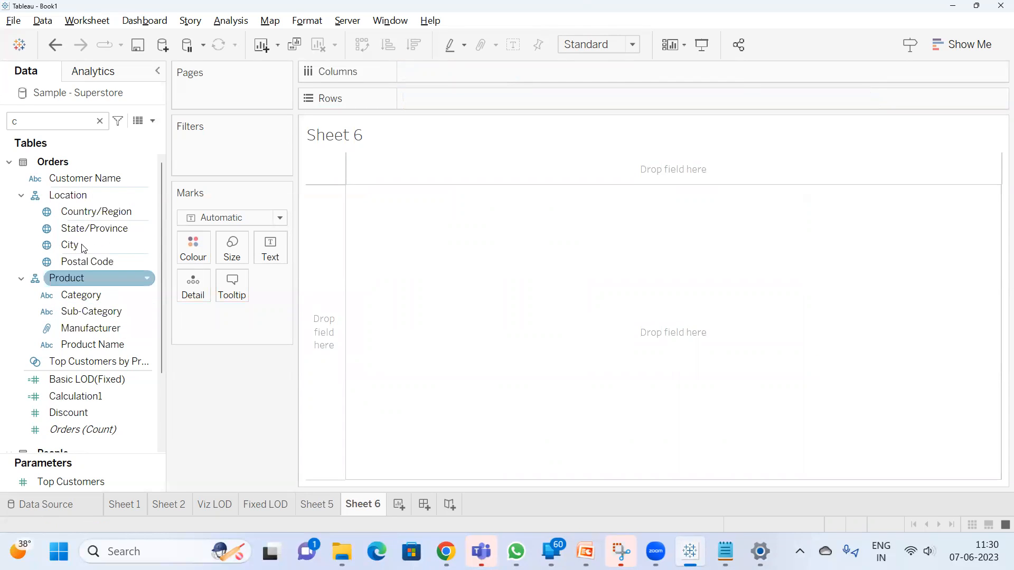
drag(93, 212, 428, 98)
key(BackSpace)
text(sa)
double_click(68, 190)
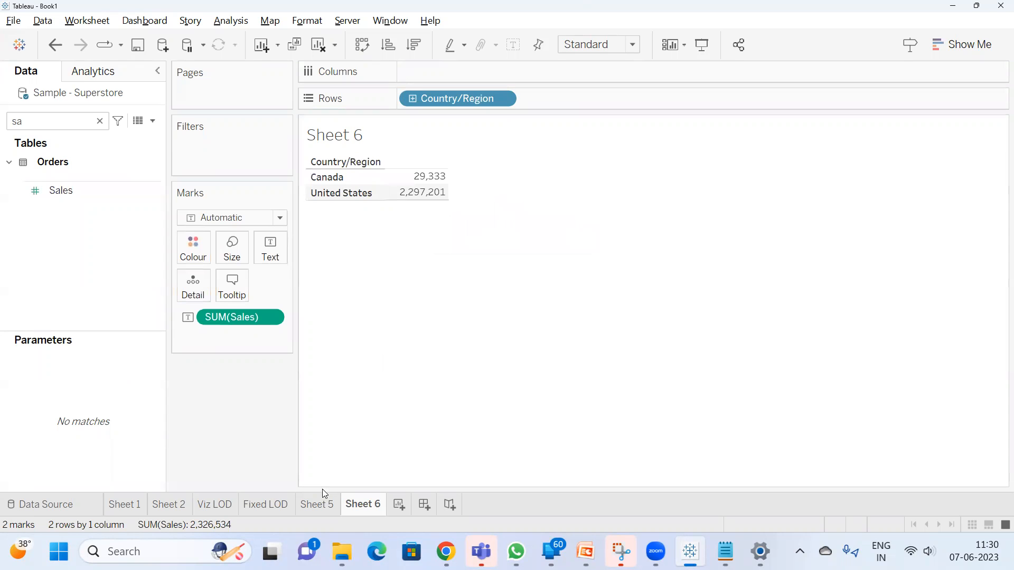
On Sheet 5, clear the selection and change Calculation1 to { FIXED [Country/Region],[State/Province] :SUM([Sales])}
click(320, 502)
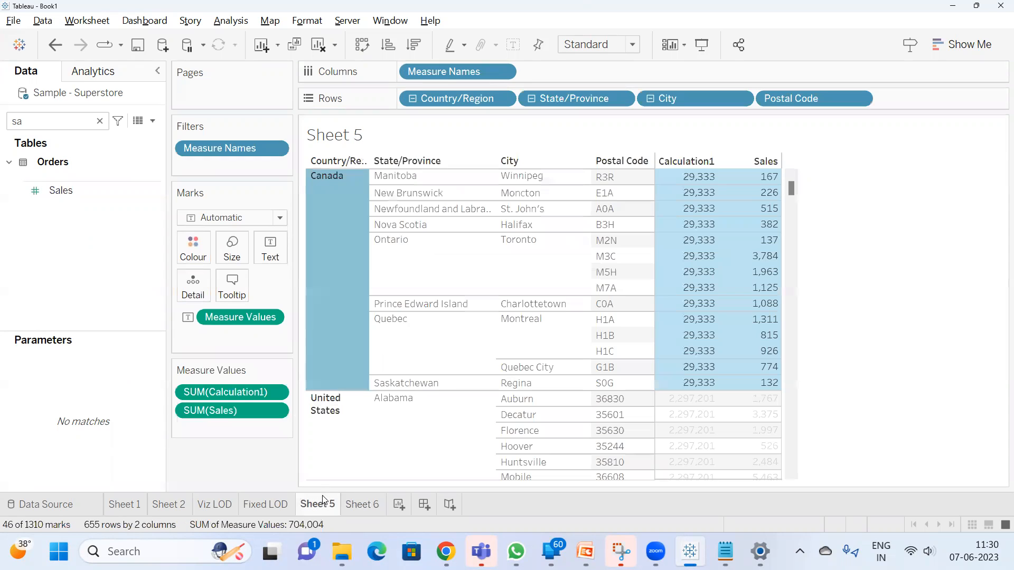
click(786, 259)
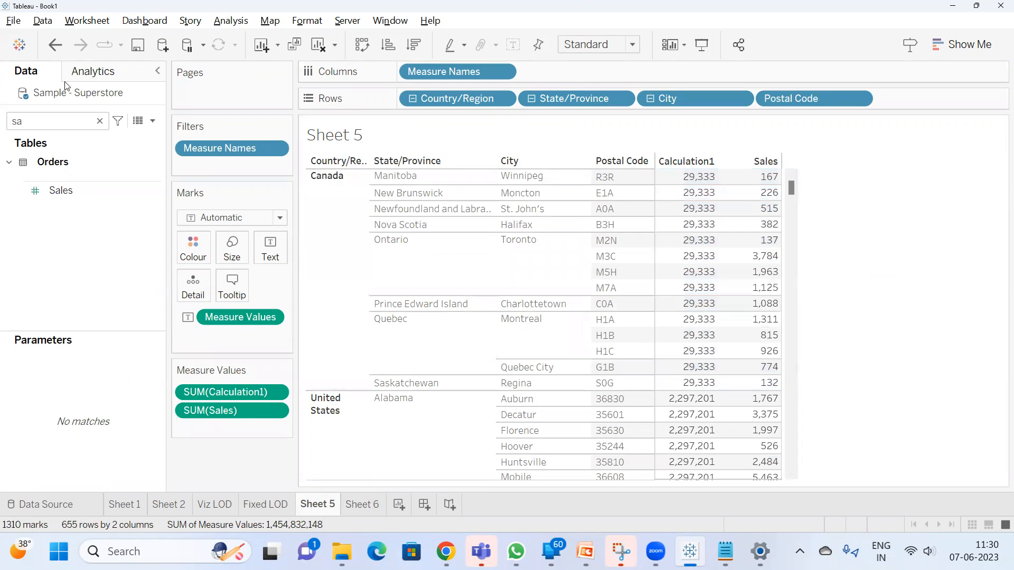
click(99, 122)
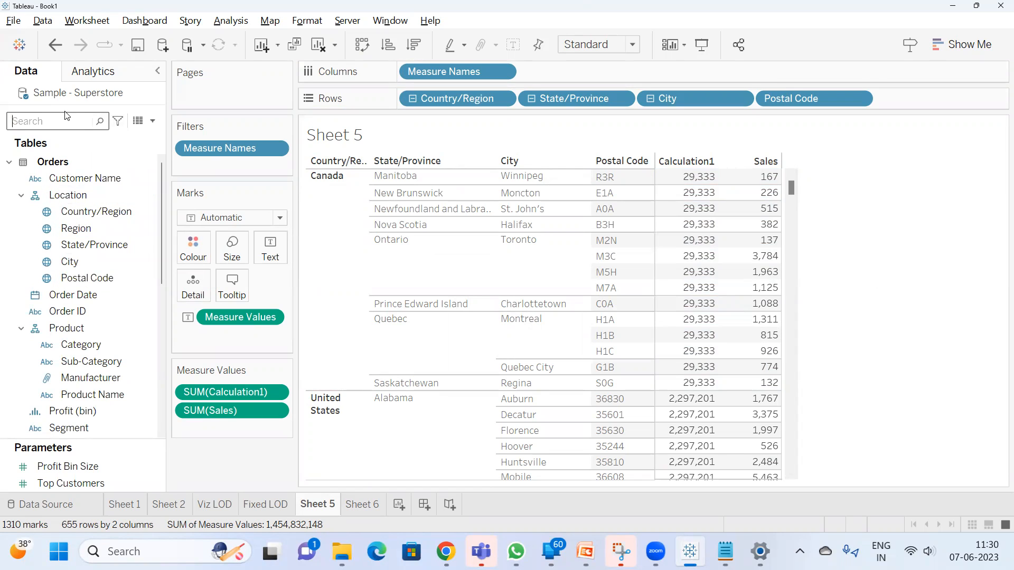
text(cal)
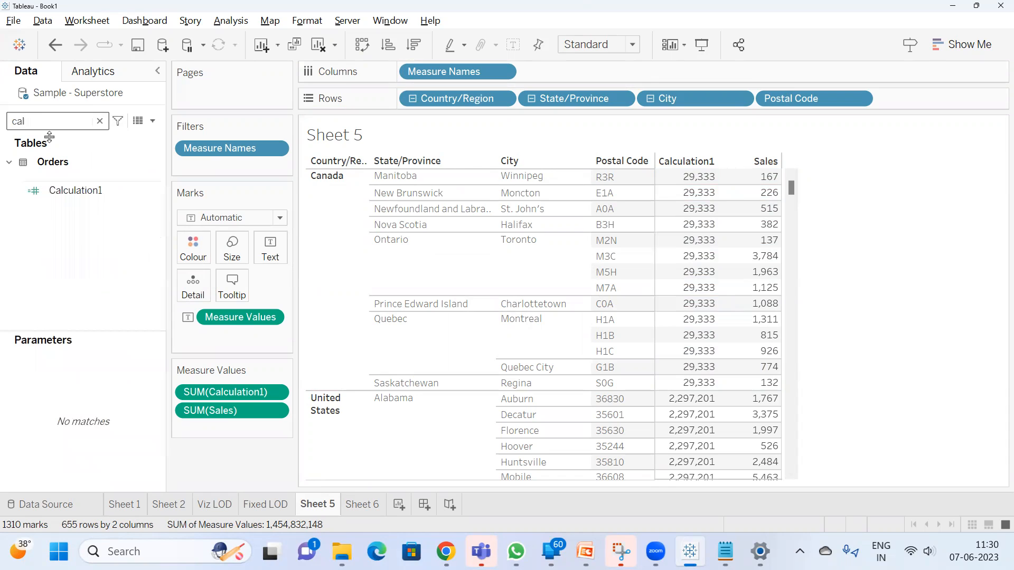
right_click(83, 186)
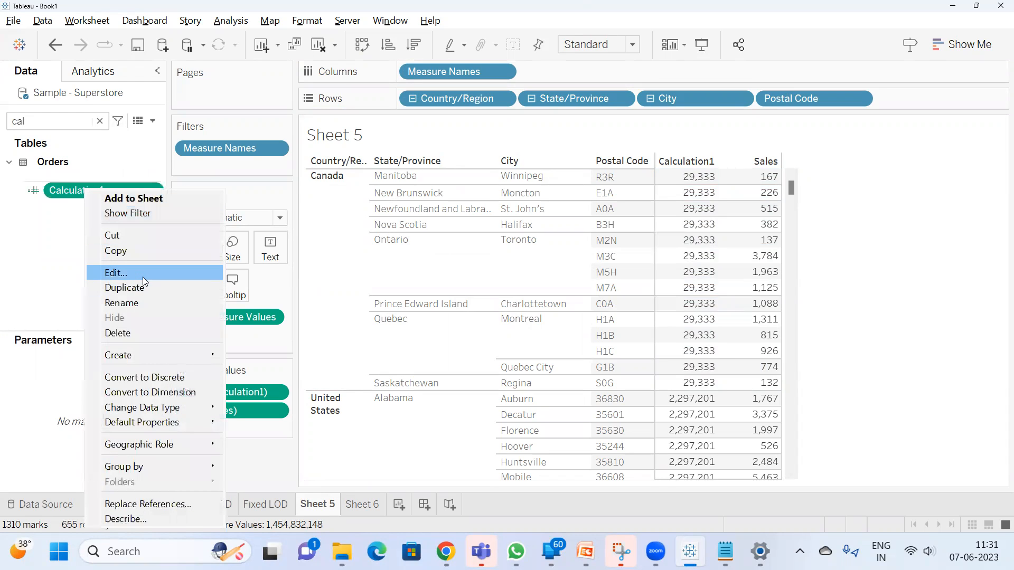
click(142, 274)
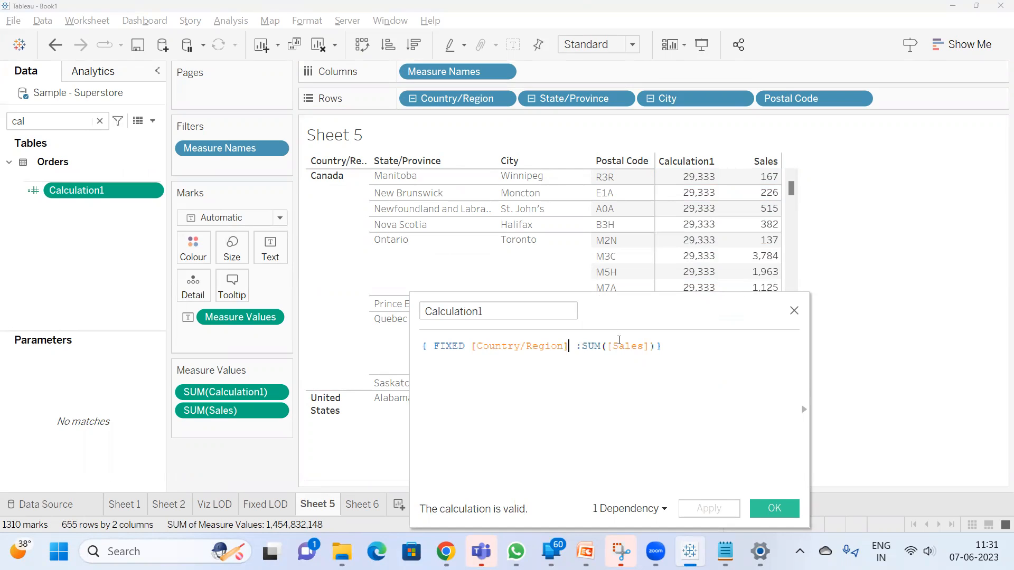
text(.)
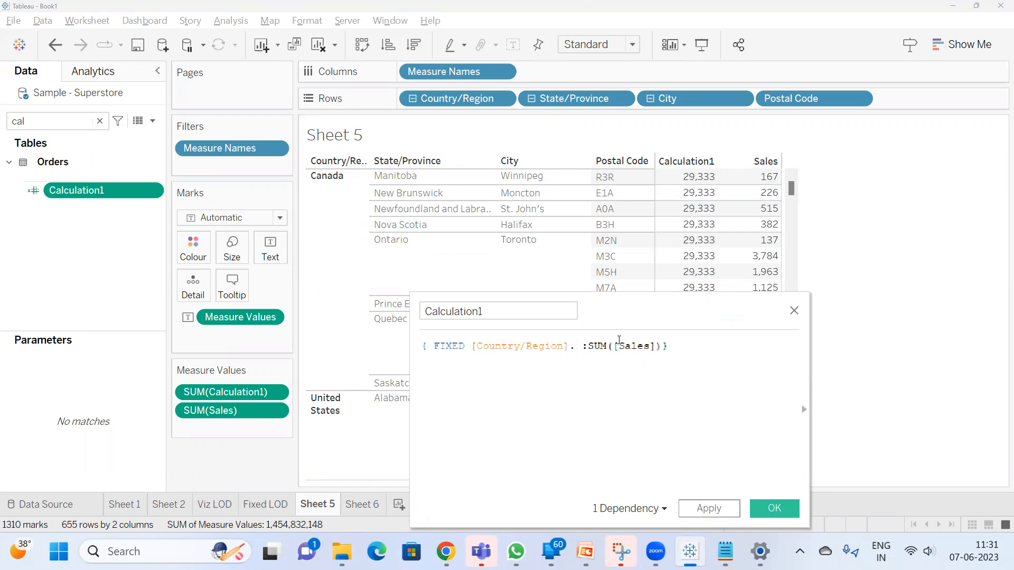
text(sta)
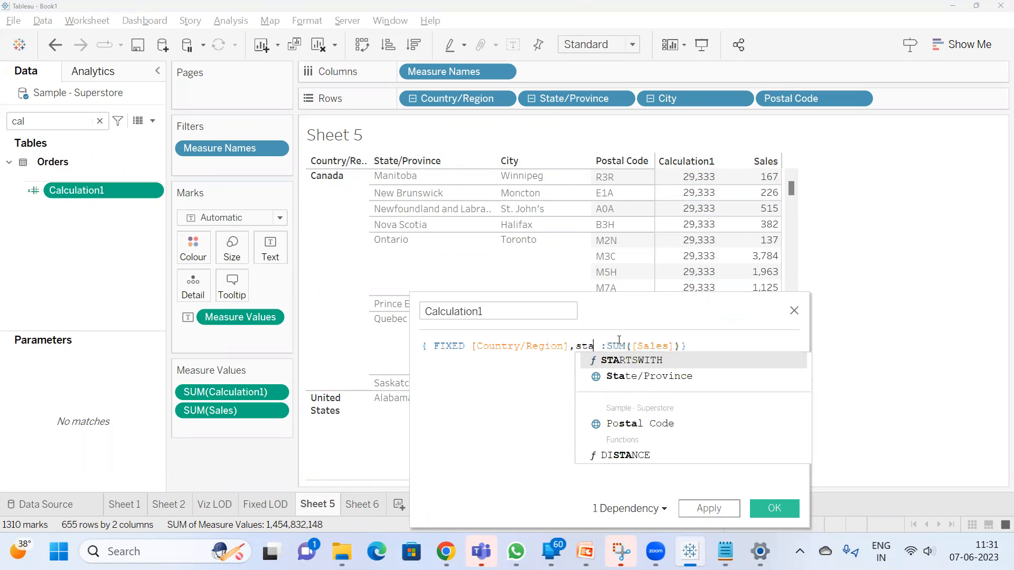
key(Down)
key(Return)
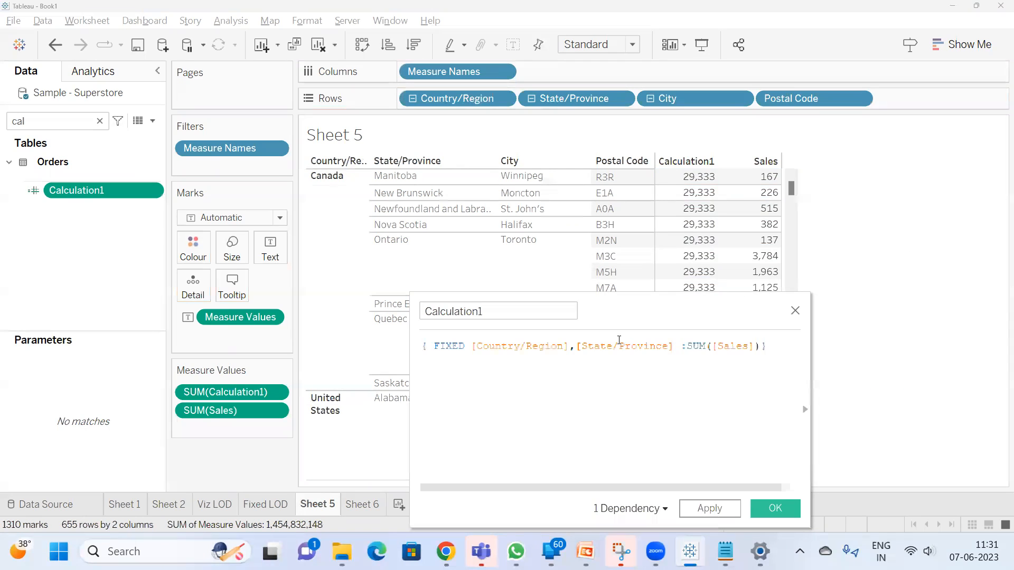
click(710, 509)
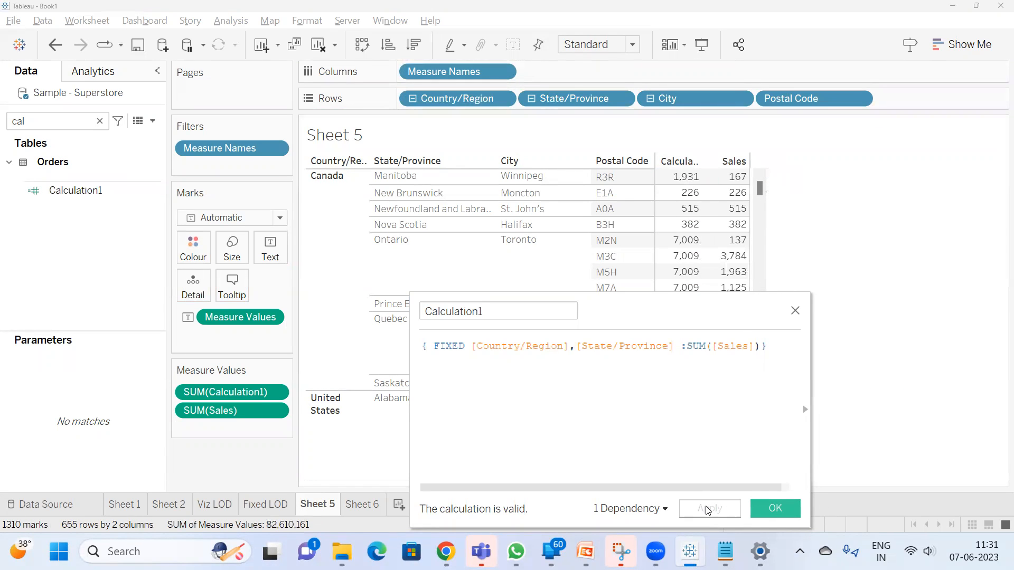
click(796, 516)
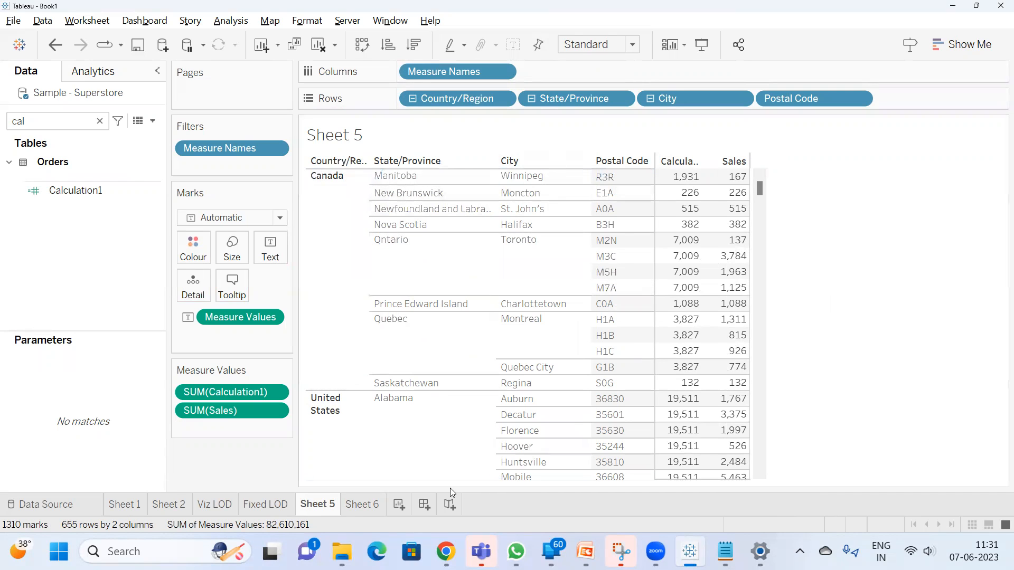
On Sheet 6, find State/Province and add it to Rows after Country/Region
click(351, 508)
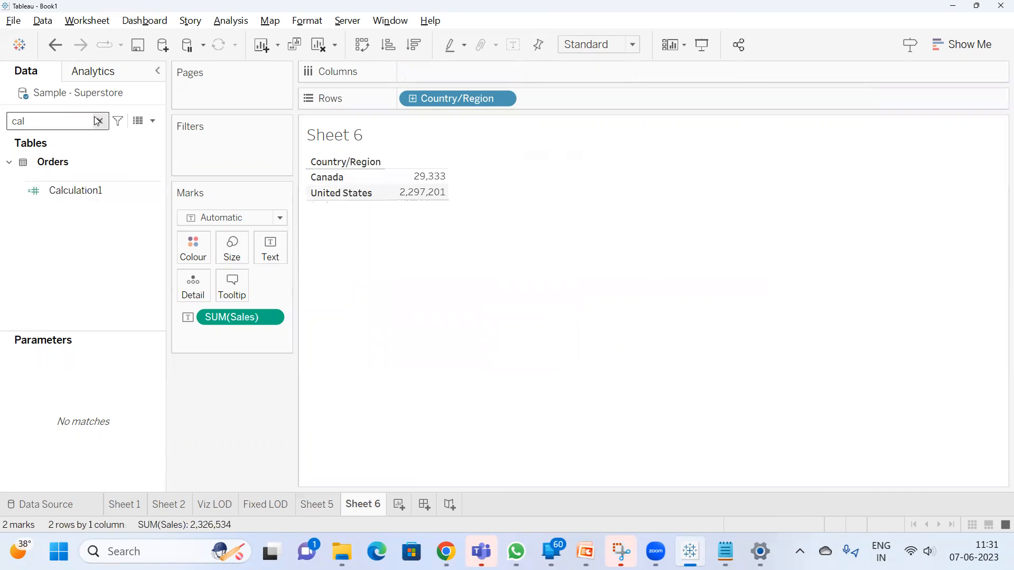
text(sta)
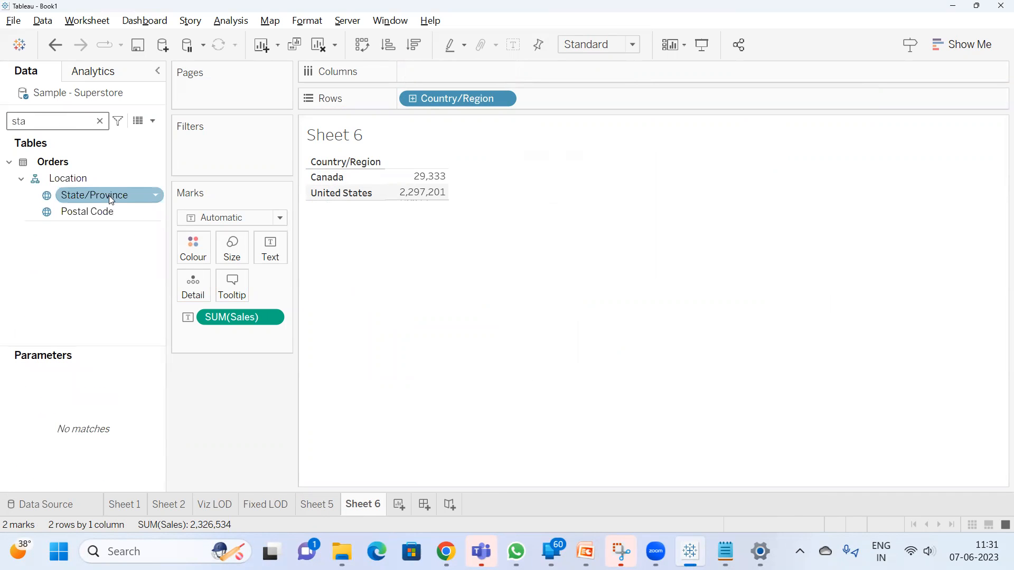
drag(108, 196, 603, 103)
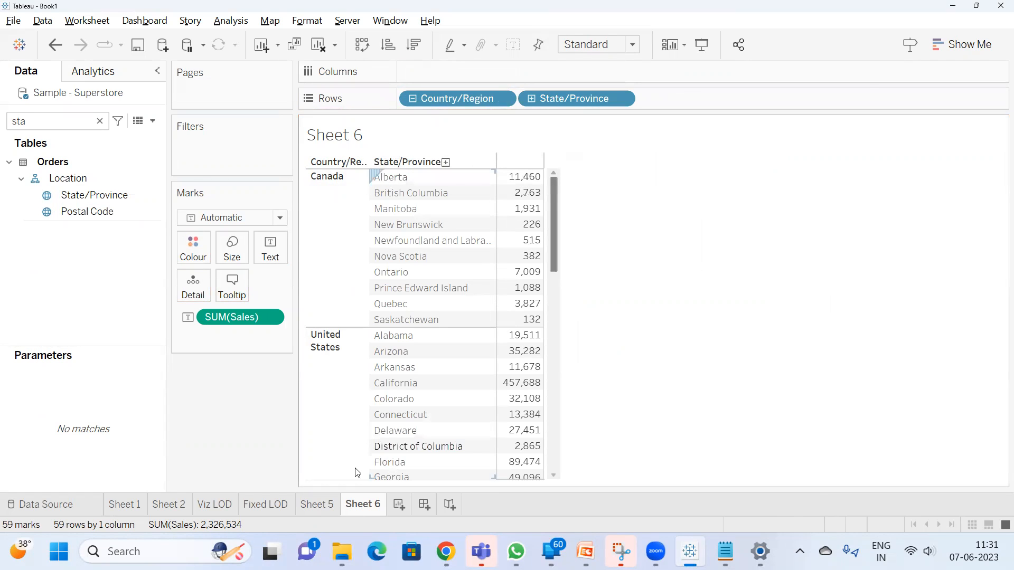
Return to Sheet 5, compare Alberta's Calculation1 values with its Sales per postal code, and clear the selection
click(320, 506)
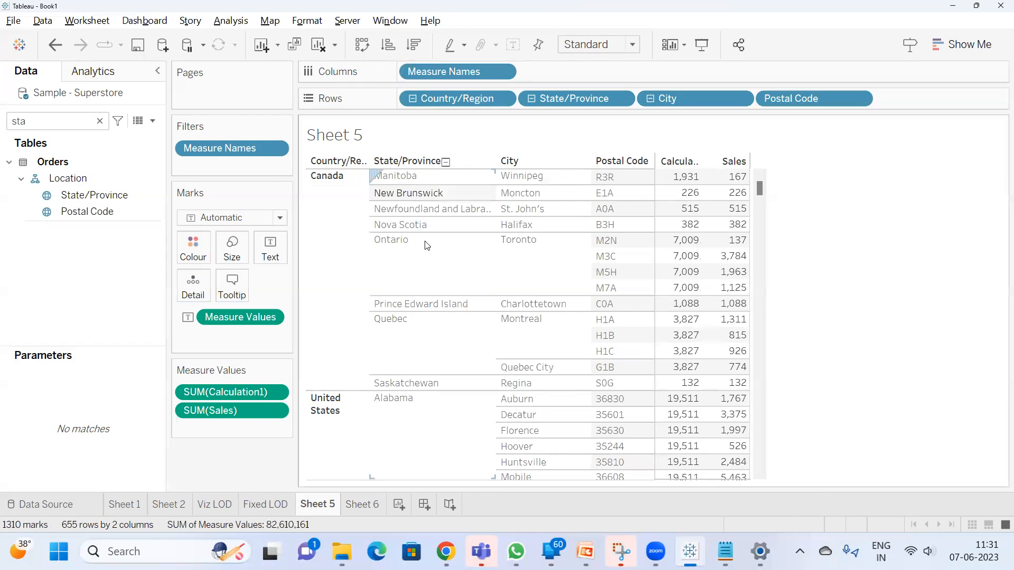
scroll(427, 248, up, 3)
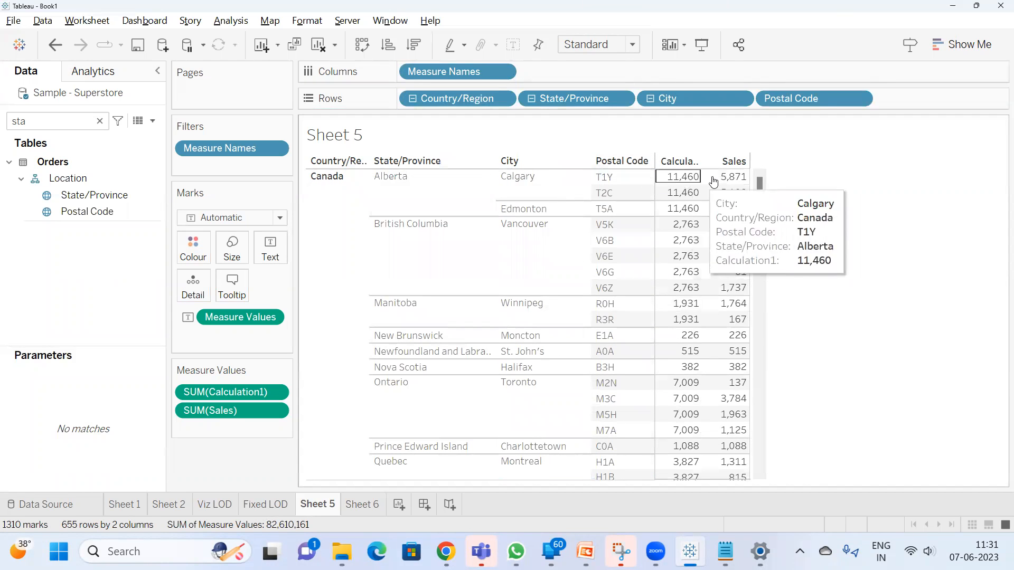
click(495, 186)
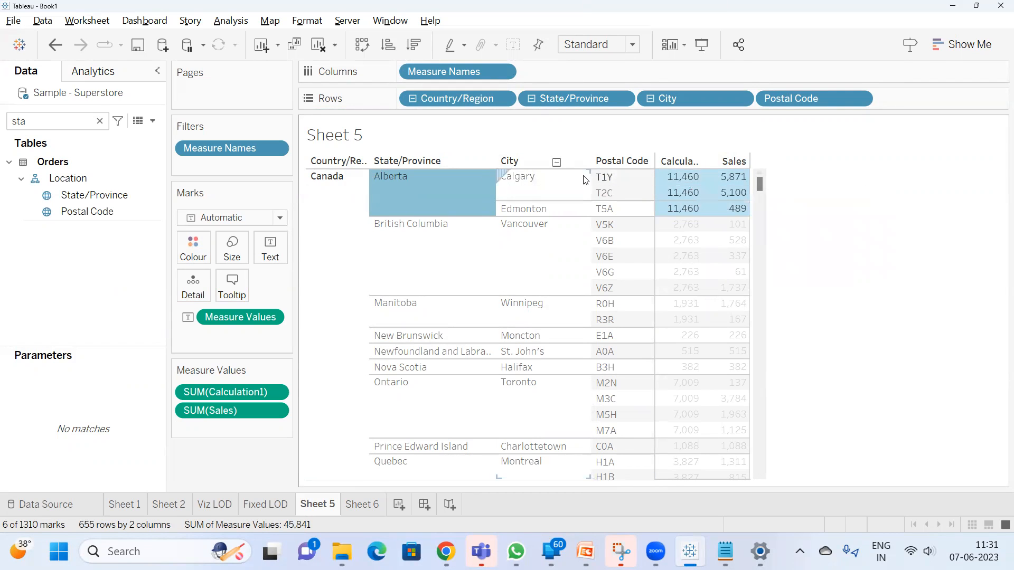
mouse_move(738, 186)
click(738, 210)
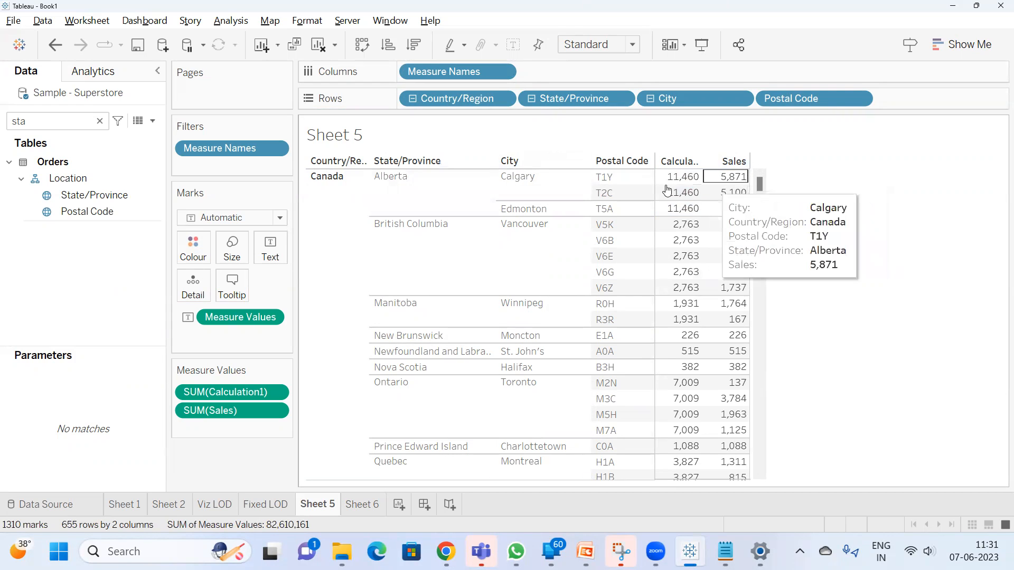
mouse_move(689, 183)
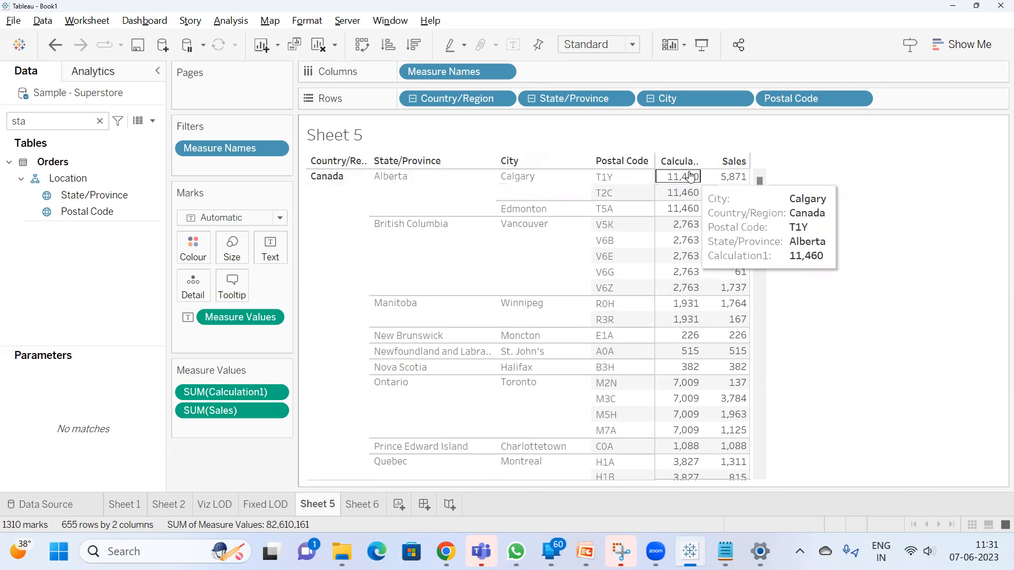
drag(691, 182, 688, 210)
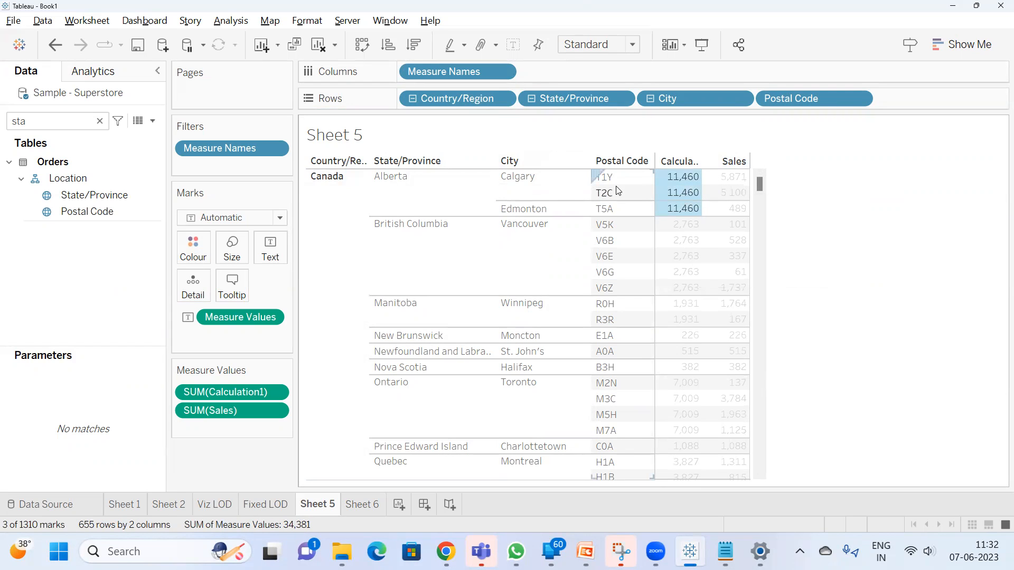
click(364, 208)
click(435, 190)
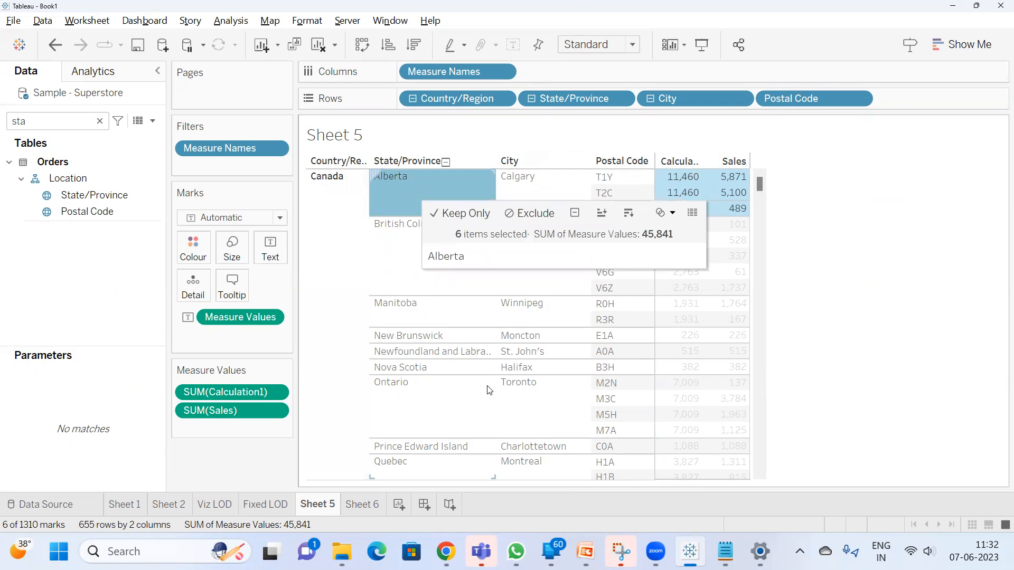
click(844, 198)
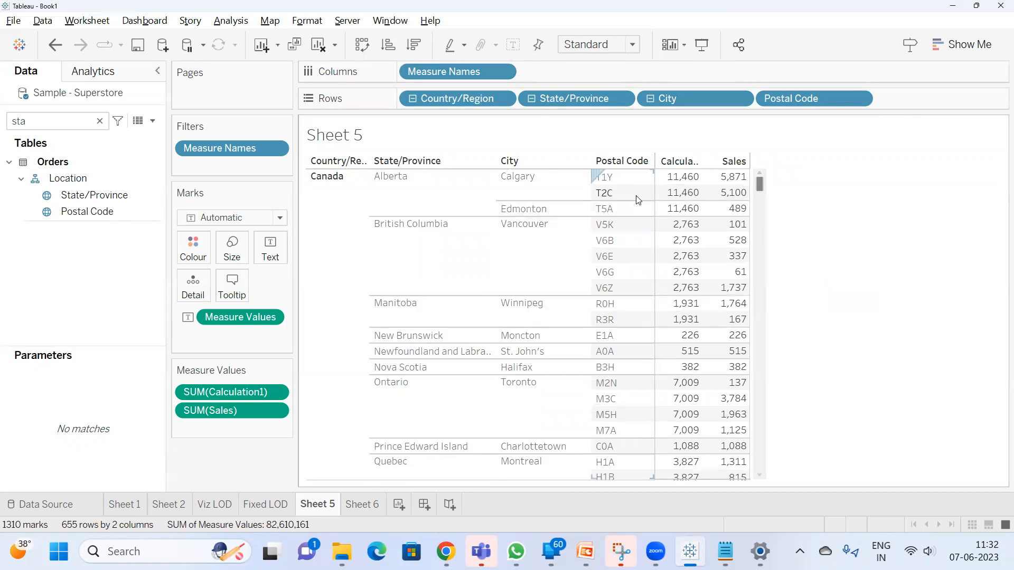
Start a new calculated field named "% contribution based onstate"
click(153, 121)
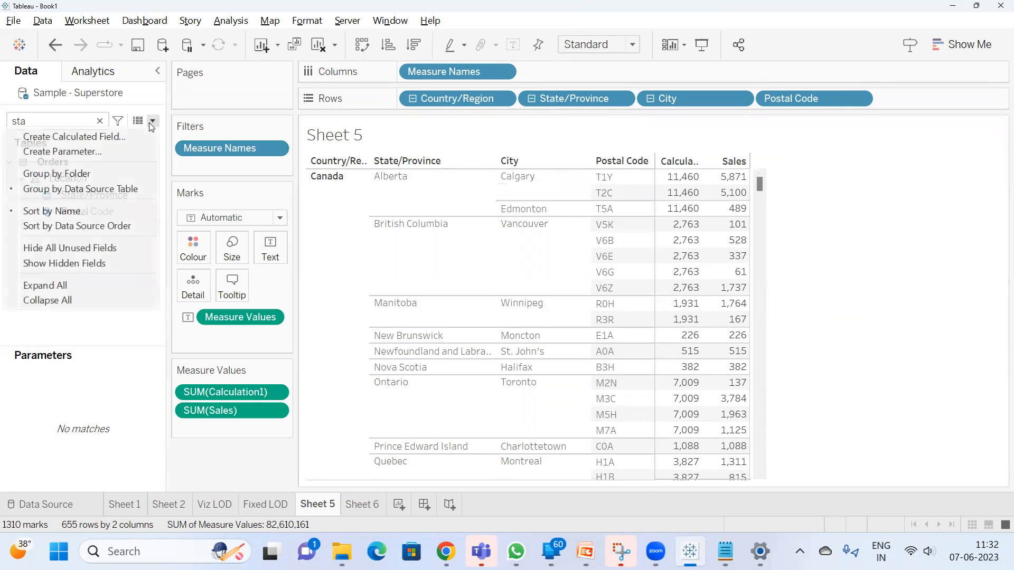
click(118, 137)
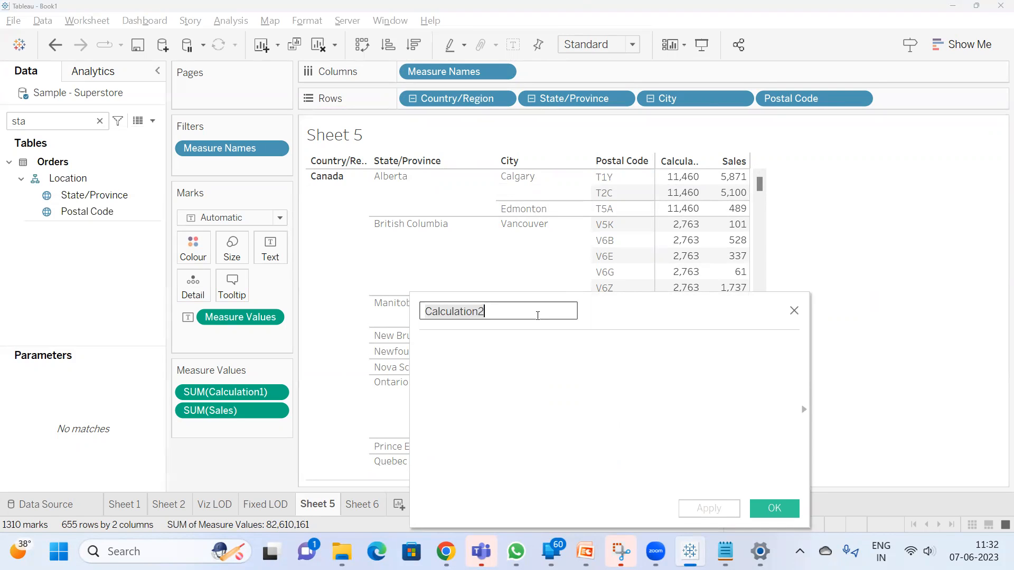
text(% co)
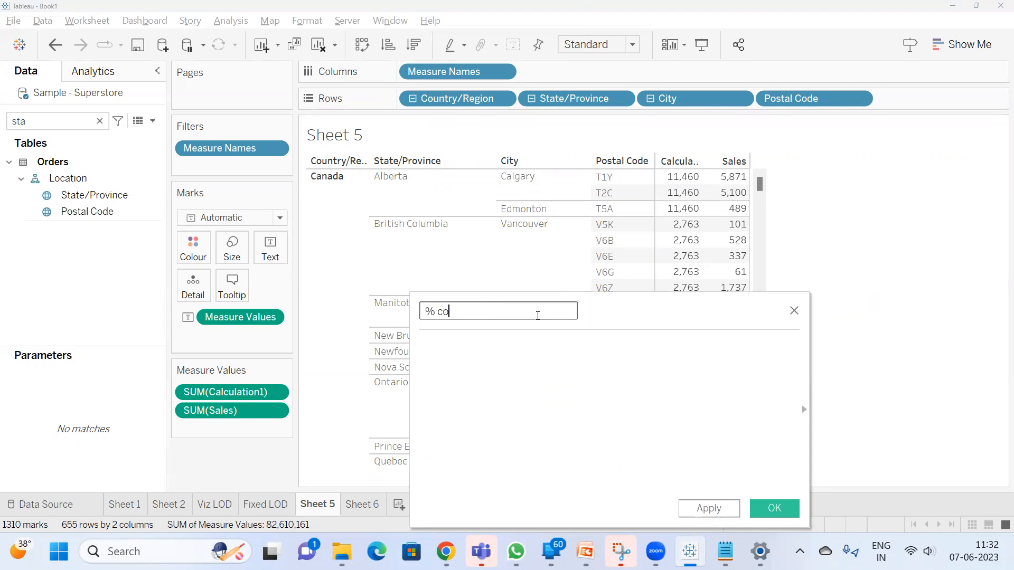
text(ntribution based onstate)
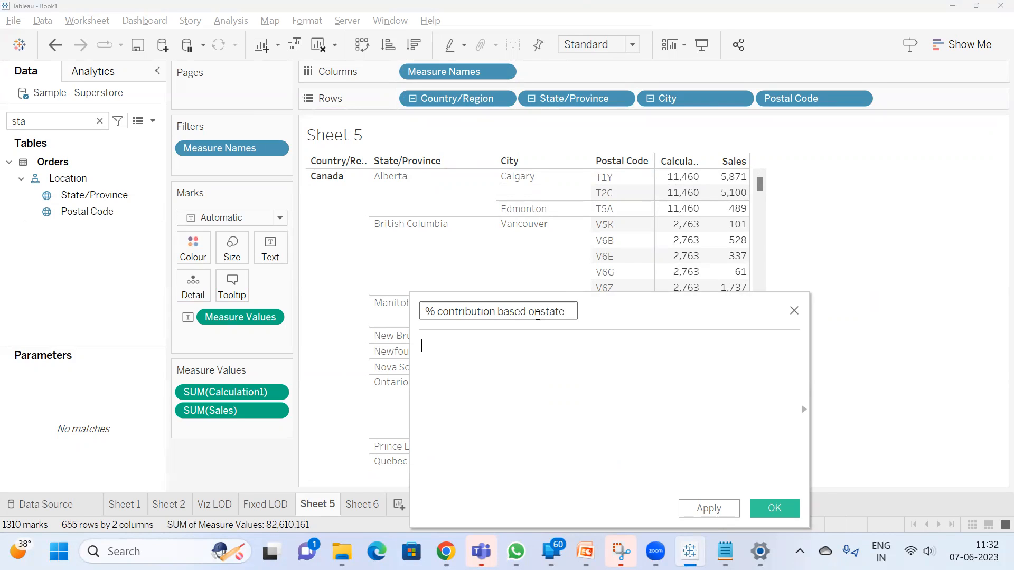
Define the new calculated field as SUM([Sales])/SUM([Calculation1]) and save it
key(Tab)
text(sum)
key(Return)
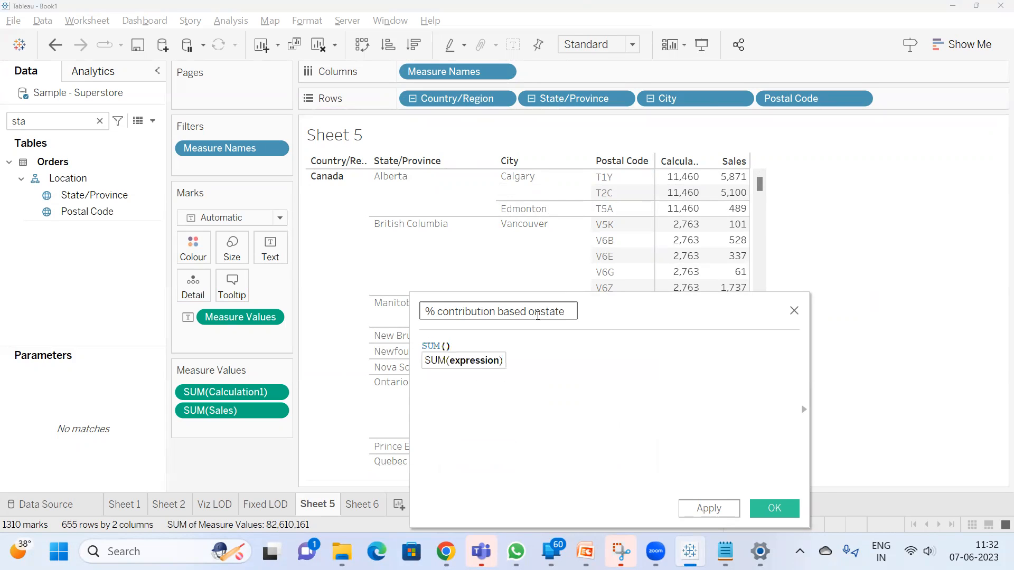
text(sale)
key(Return)
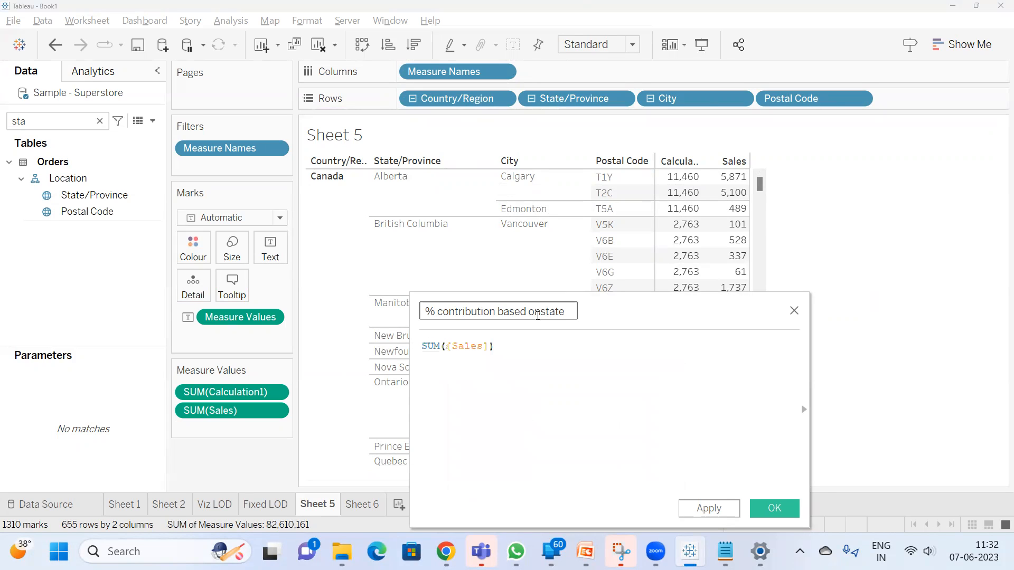
text(/cal)
key(Return)
click(500, 351)
text(sum[Calculation1)
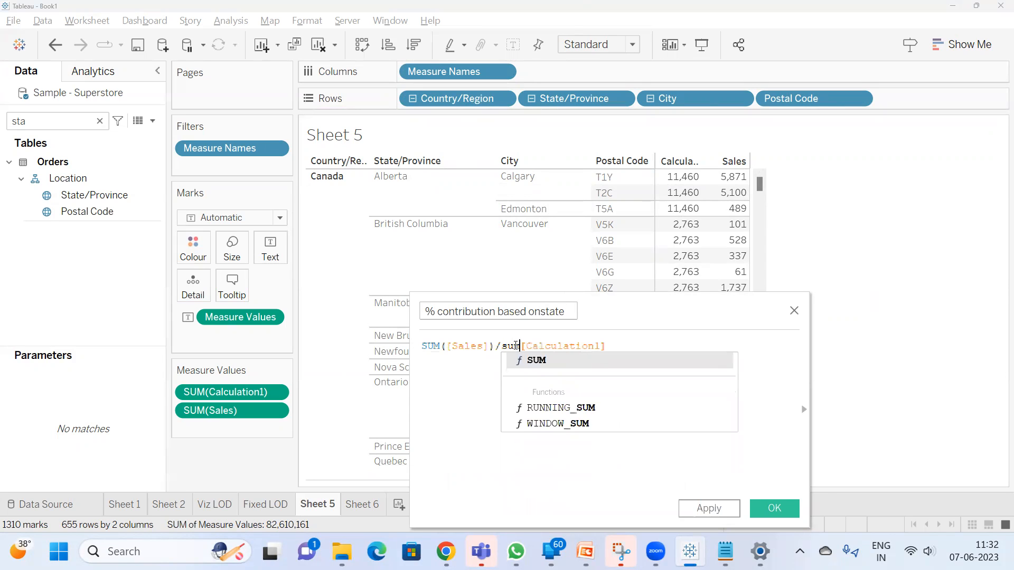
key(Return)
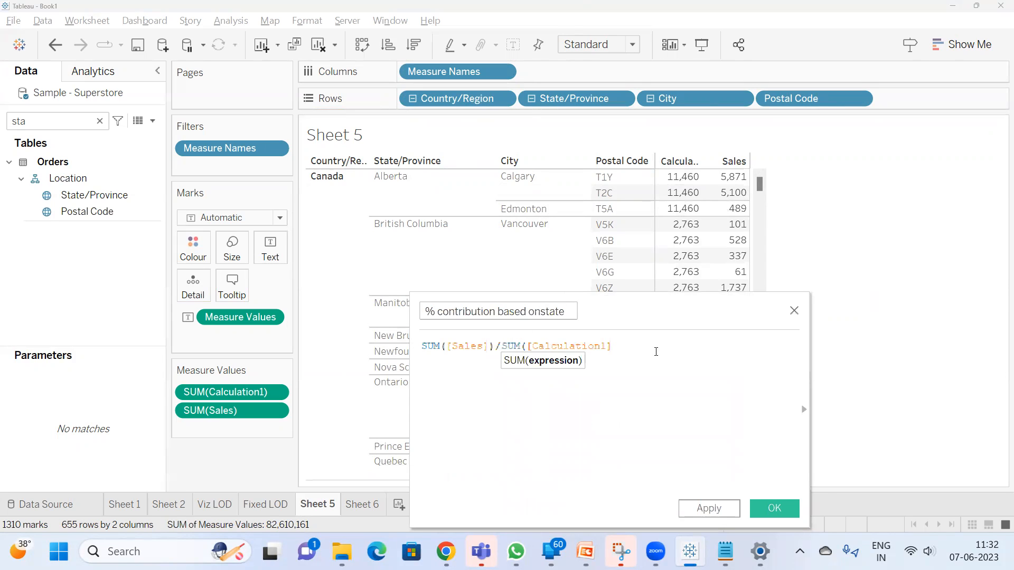
text())
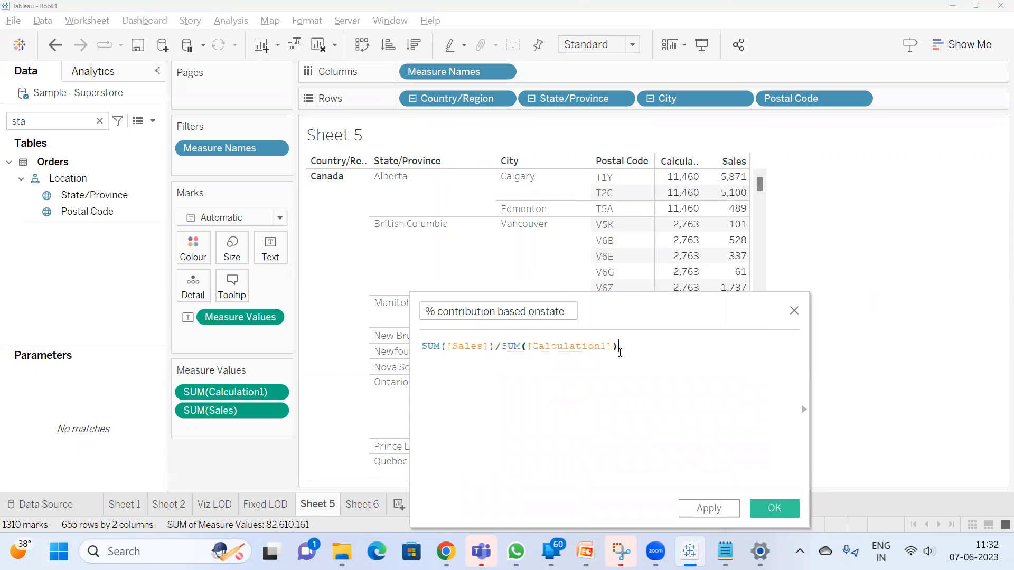
click(774, 509)
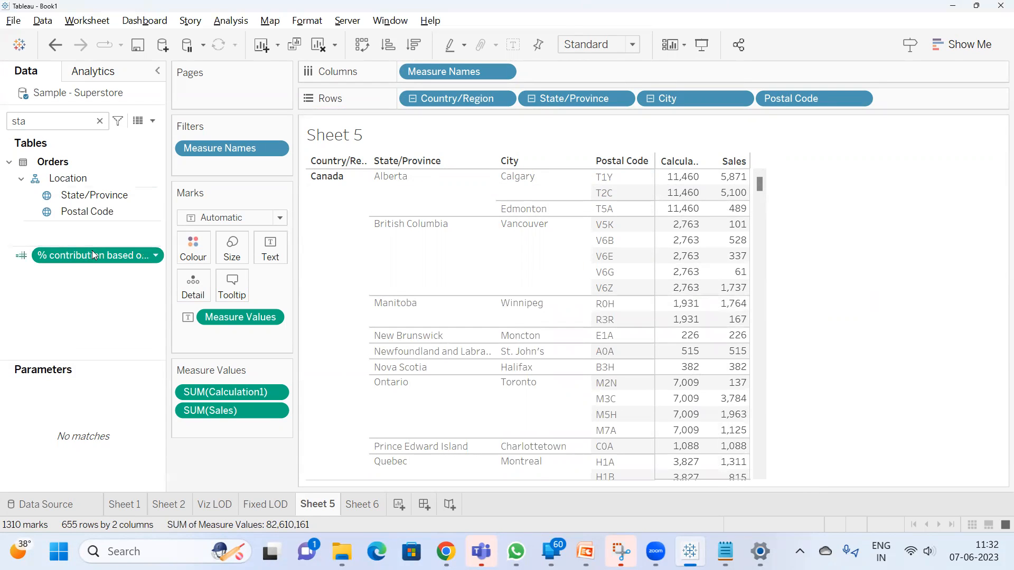
Add % contribution based onstate to the Sheet 5 table and format its values as percentages with 0 decimal places
double_click(92, 253)
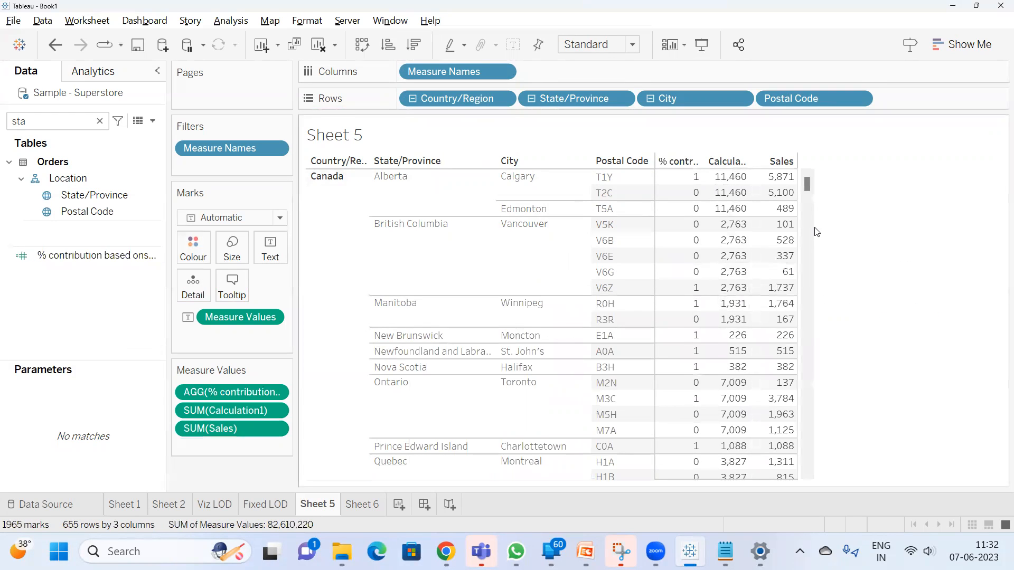
right_click(214, 428)
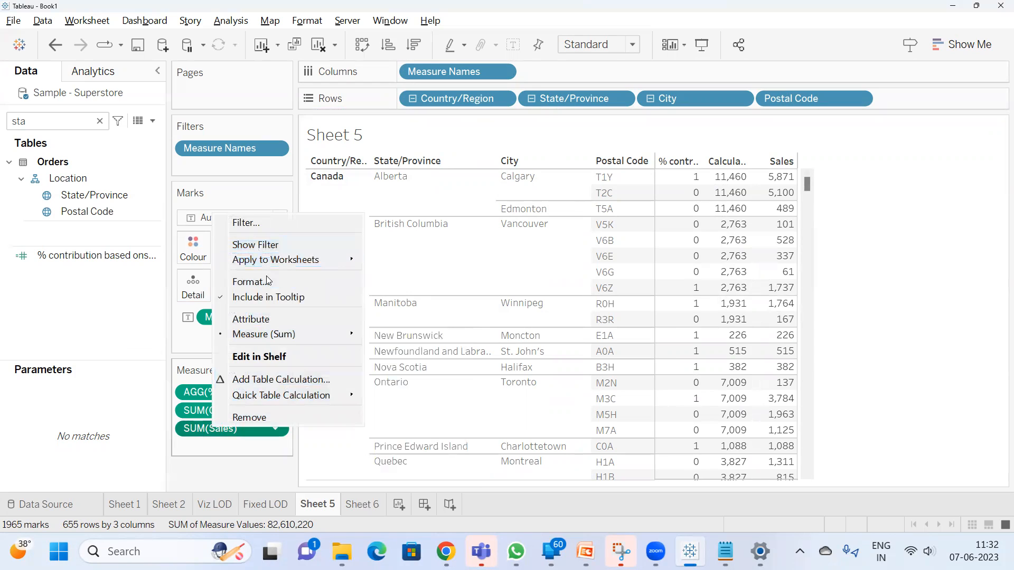
click(220, 461)
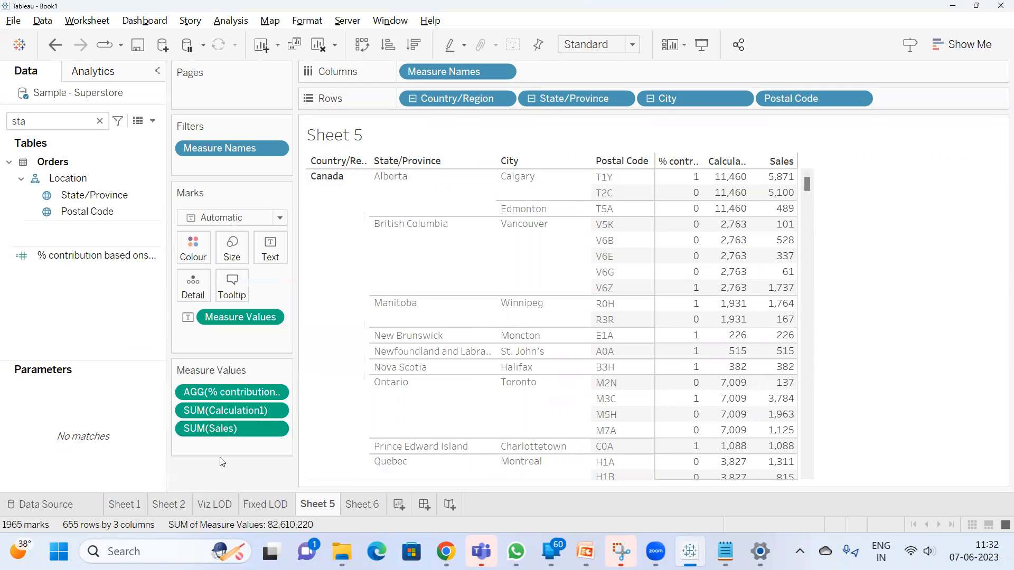
right_click(243, 395)
click(292, 287)
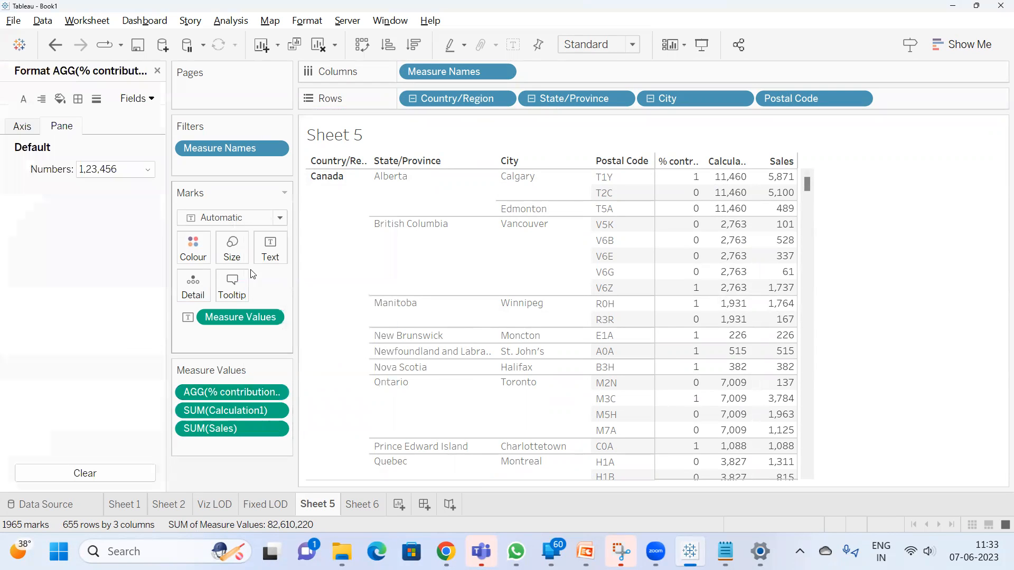
click(96, 170)
click(166, 266)
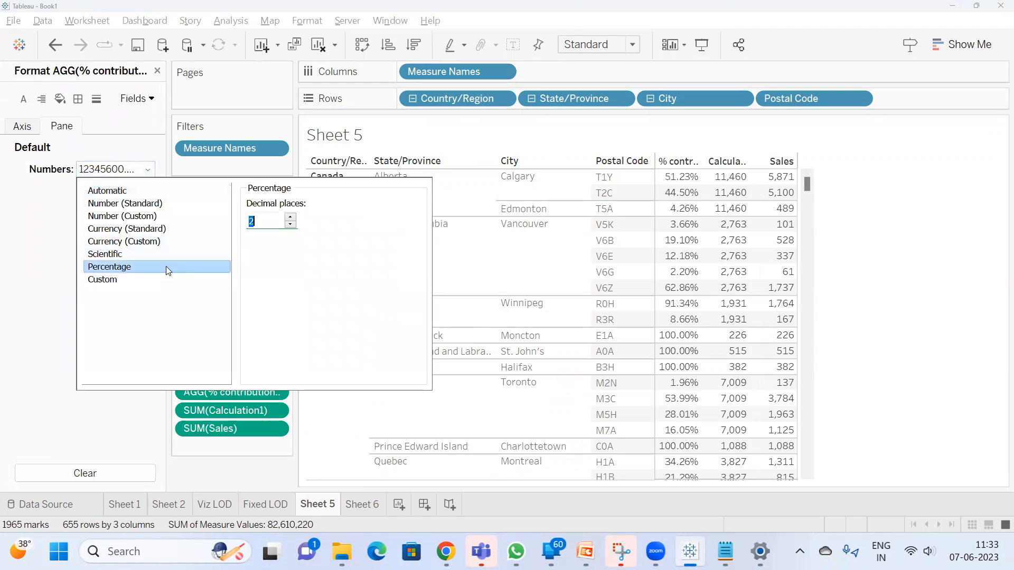
click(288, 227)
click(288, 227)
click(934, 228)
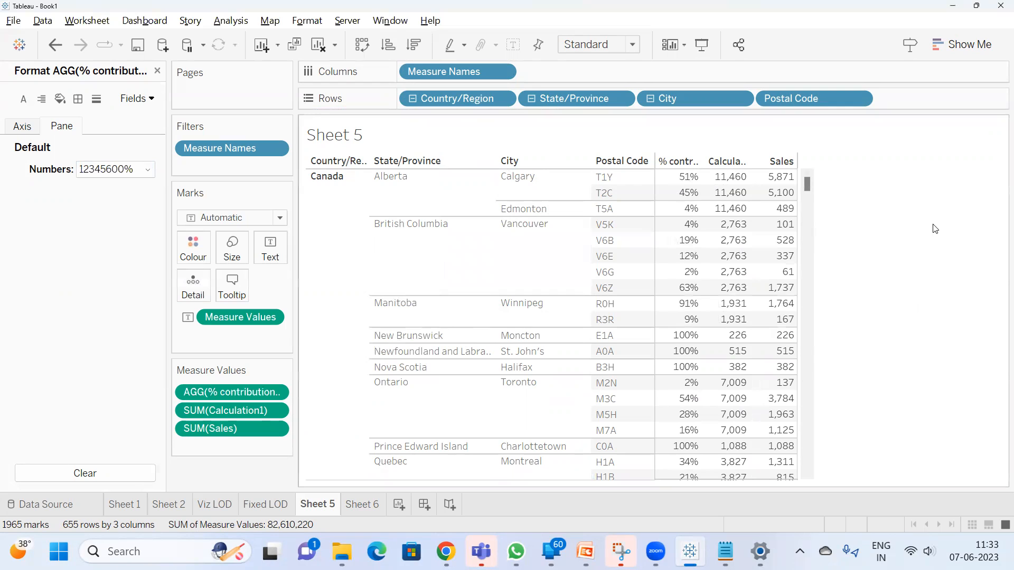
click(157, 70)
Examine Alberta's postal code rows, comparing Sales, Calculation1 and the percentage contributions, and clear the selection
mouse_move(738, 178)
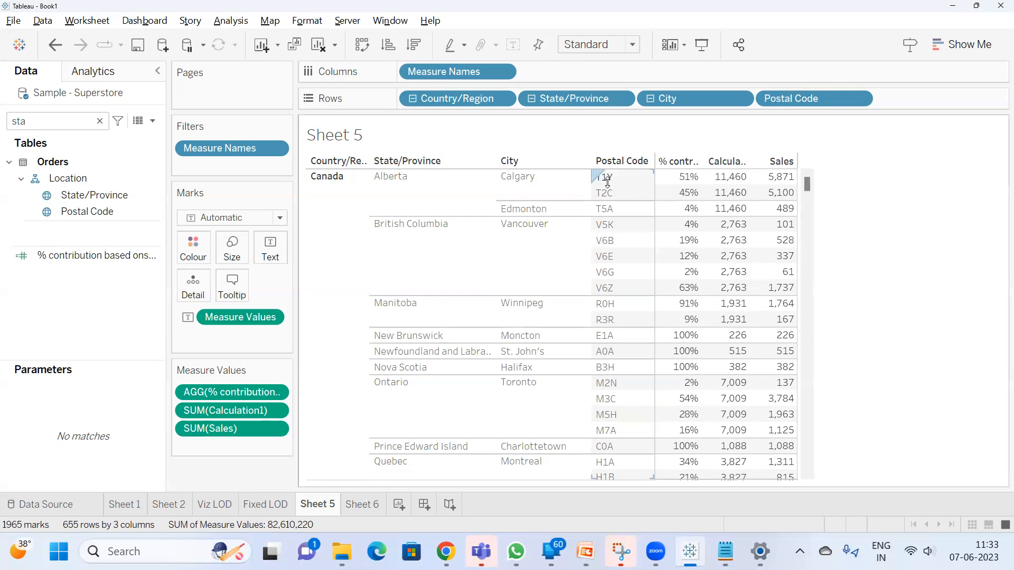
mouse_move(783, 197)
mouse_move(715, 210)
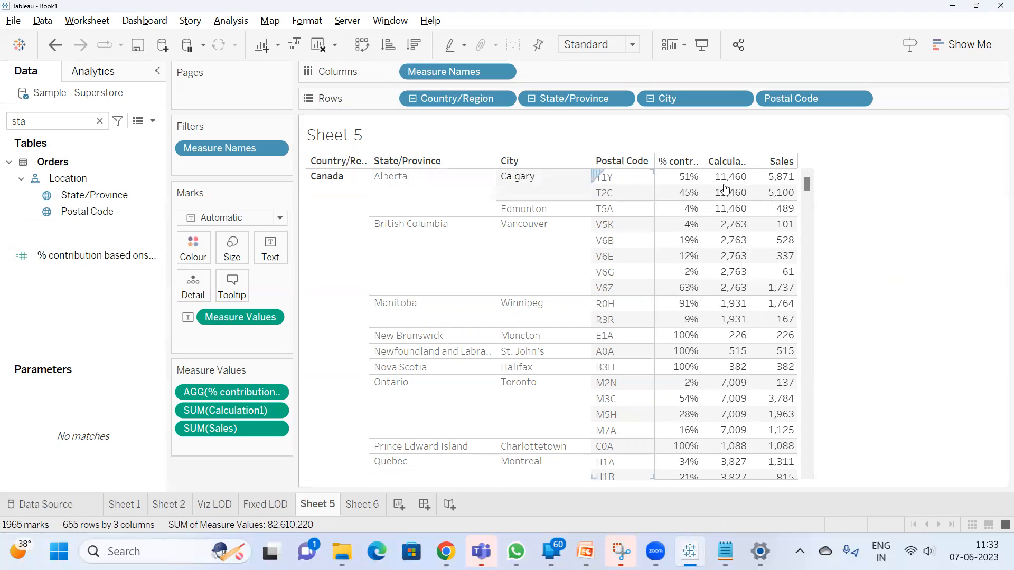
click(619, 182)
ctrl+click(612, 195)
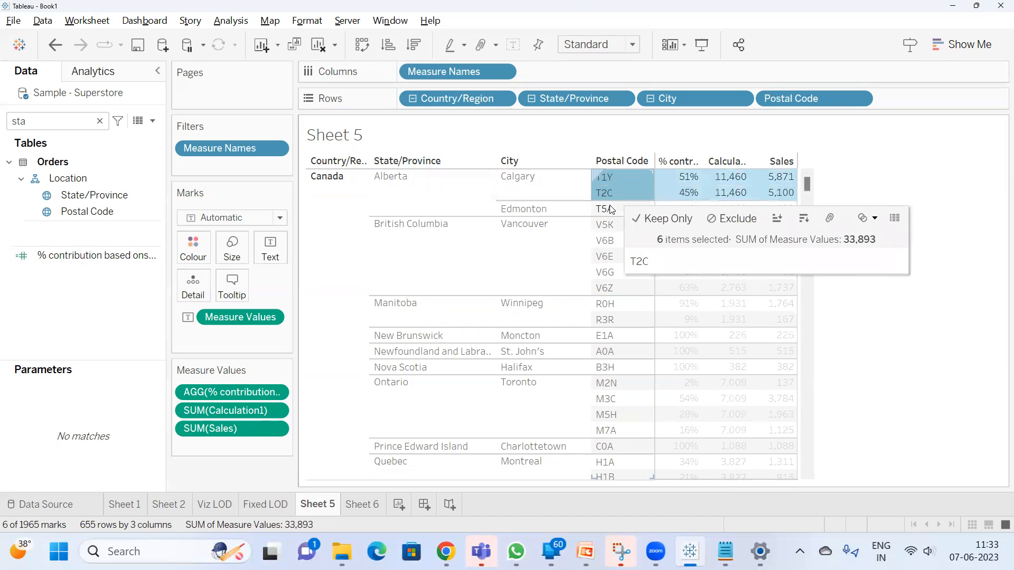
ctrl+click(613, 209)
click(714, 210)
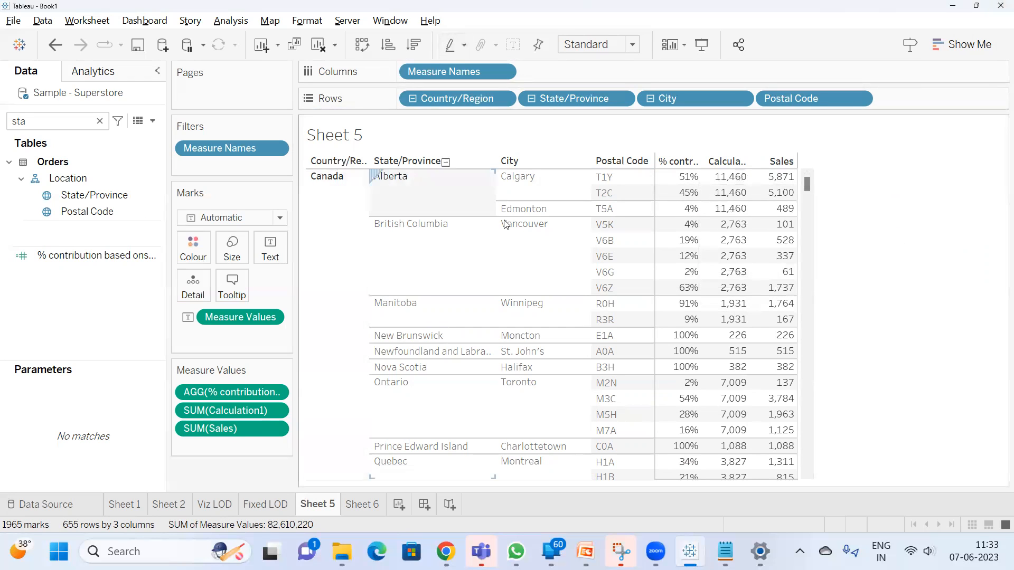
drag(680, 179, 681, 209)
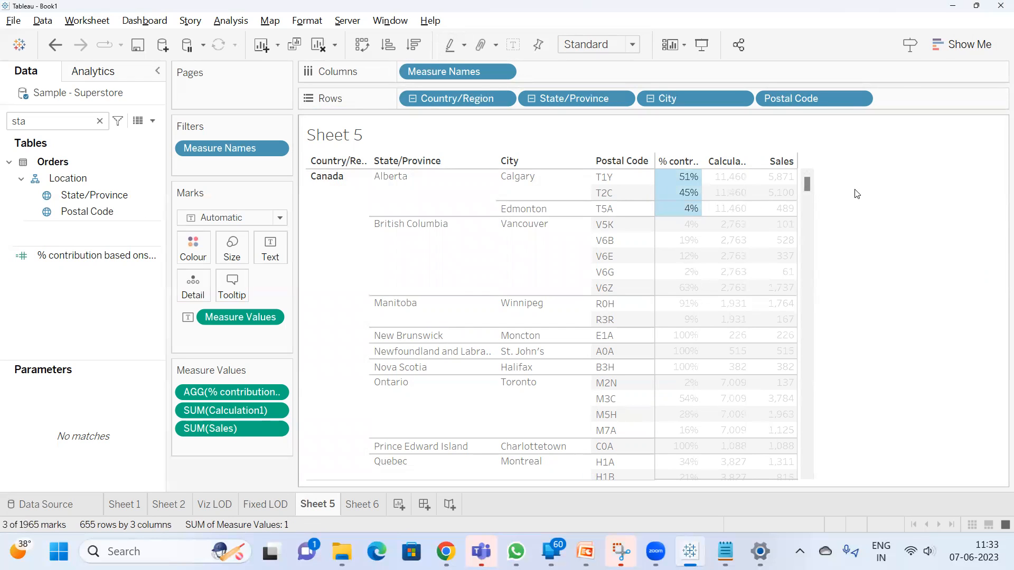
click(910, 242)
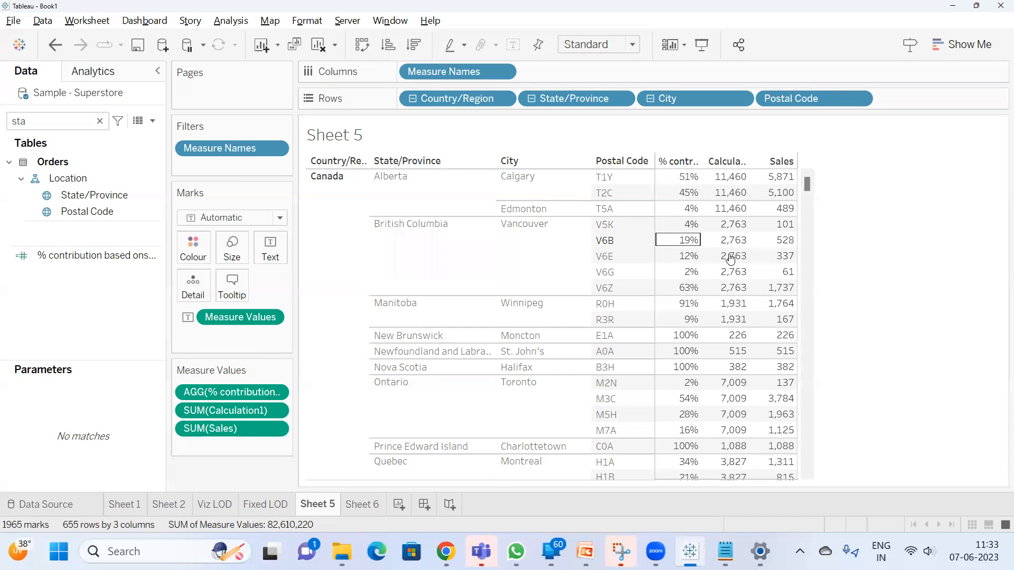
Check British Columbia's Sales values and percentage contributions across its postal codes, clearing each selection
mouse_move(774, 230)
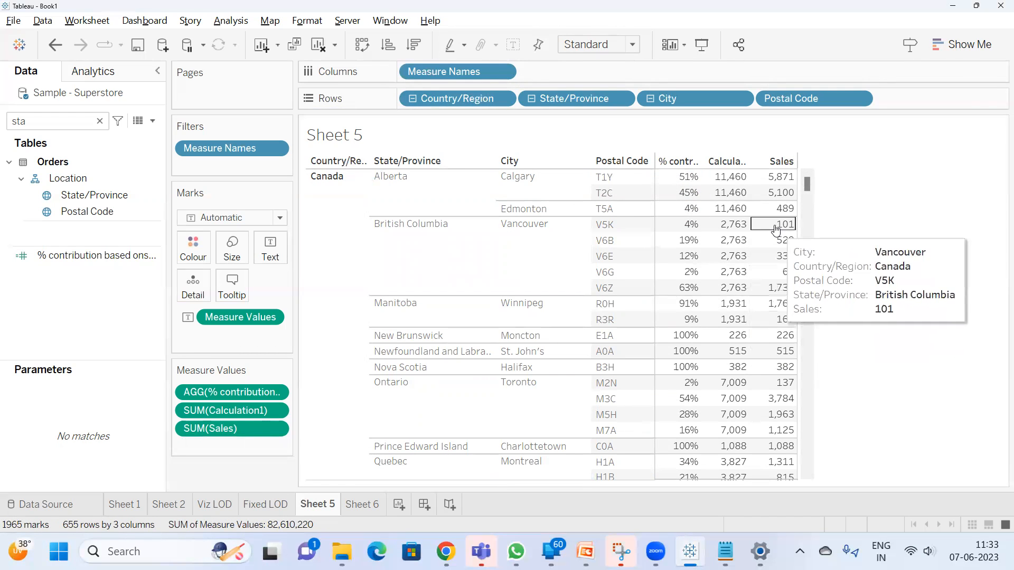
drag(774, 229, 770, 288)
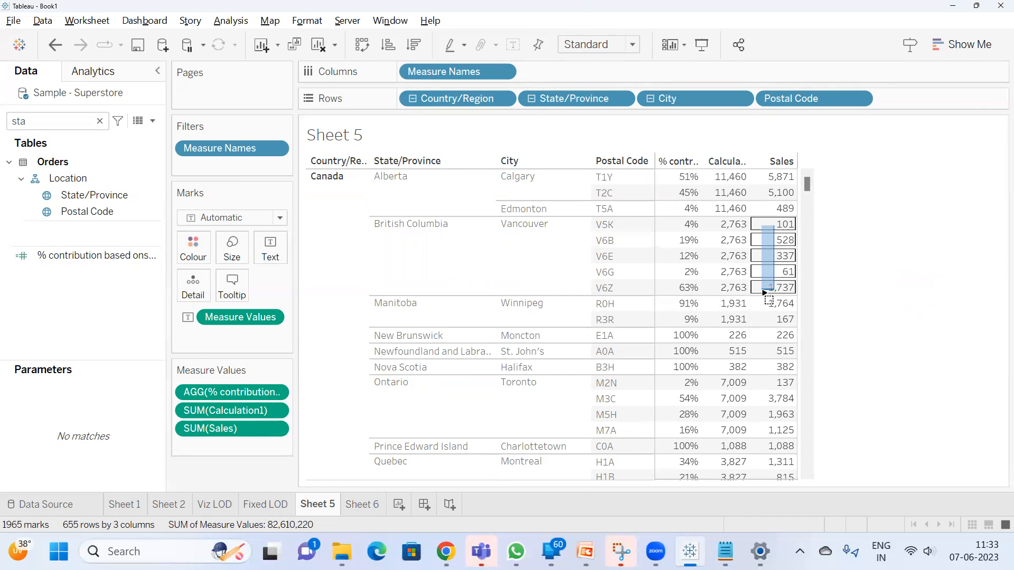
click(867, 224)
mouse_move(697, 240)
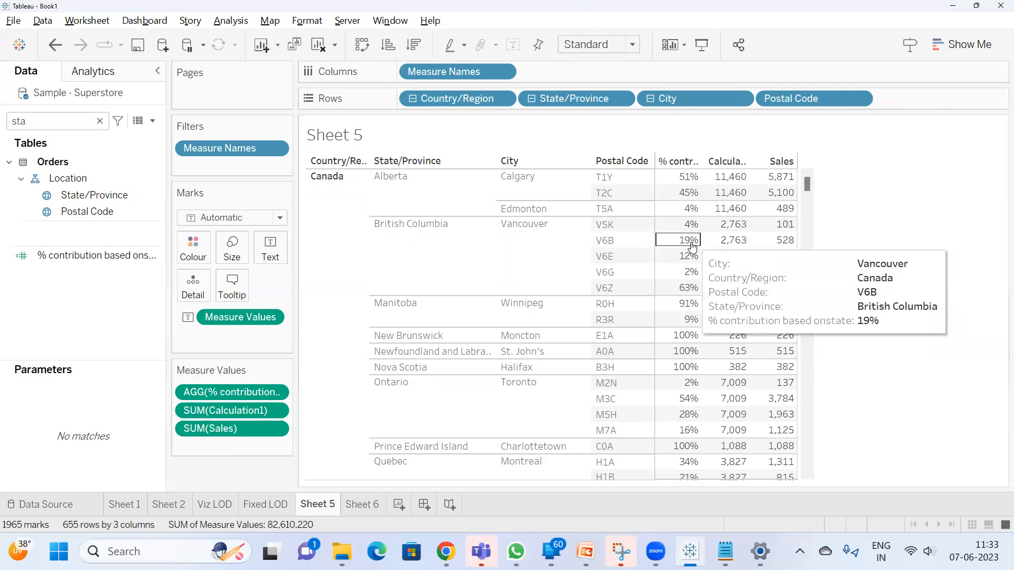
mouse_move(690, 222)
drag(690, 222, 690, 289)
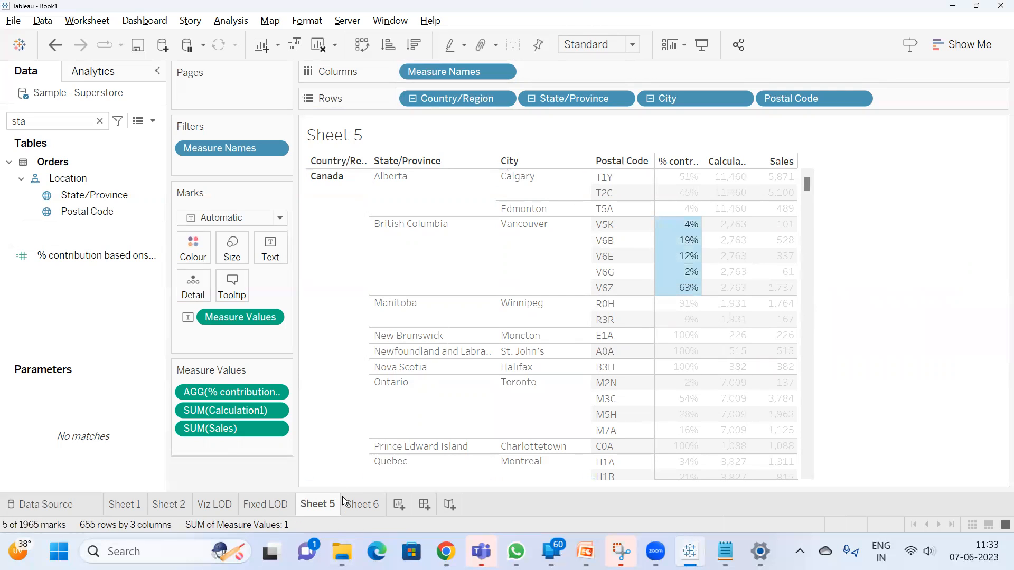
click(750, 174)
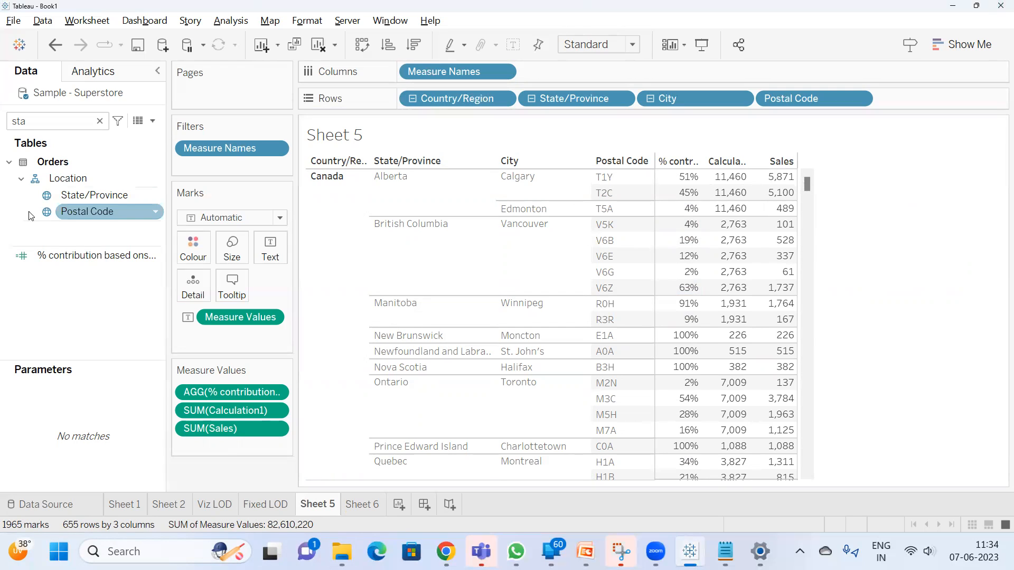
Clear the field search and start a new calculated field with a FIXED level of detail expression
click(99, 121)
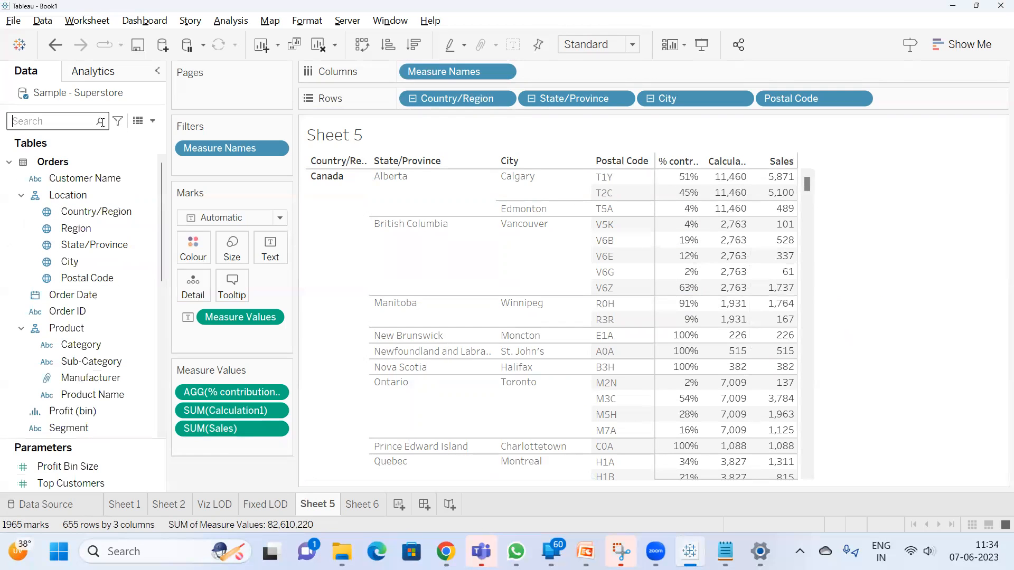
click(152, 121)
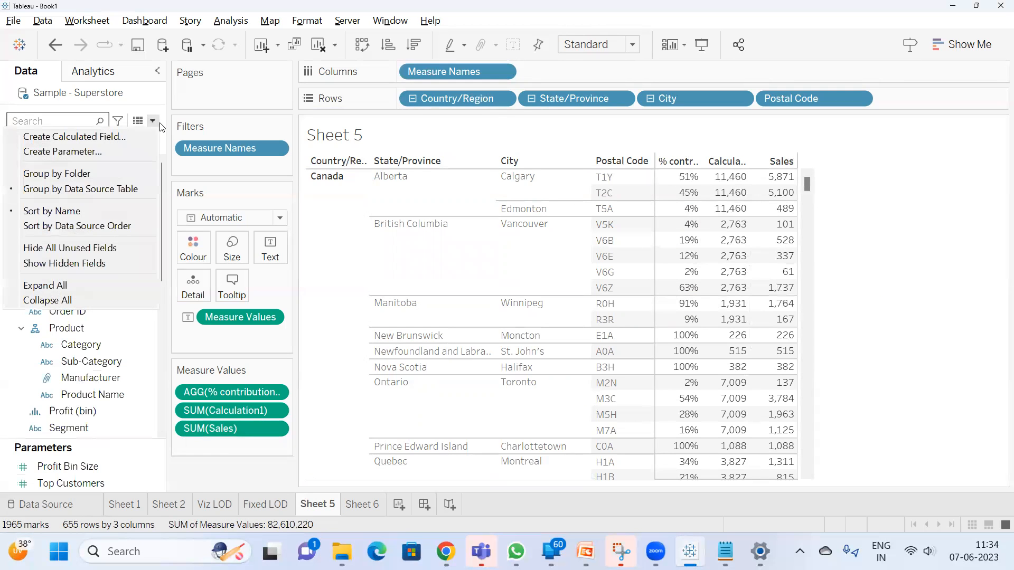
click(98, 137)
text(fix)
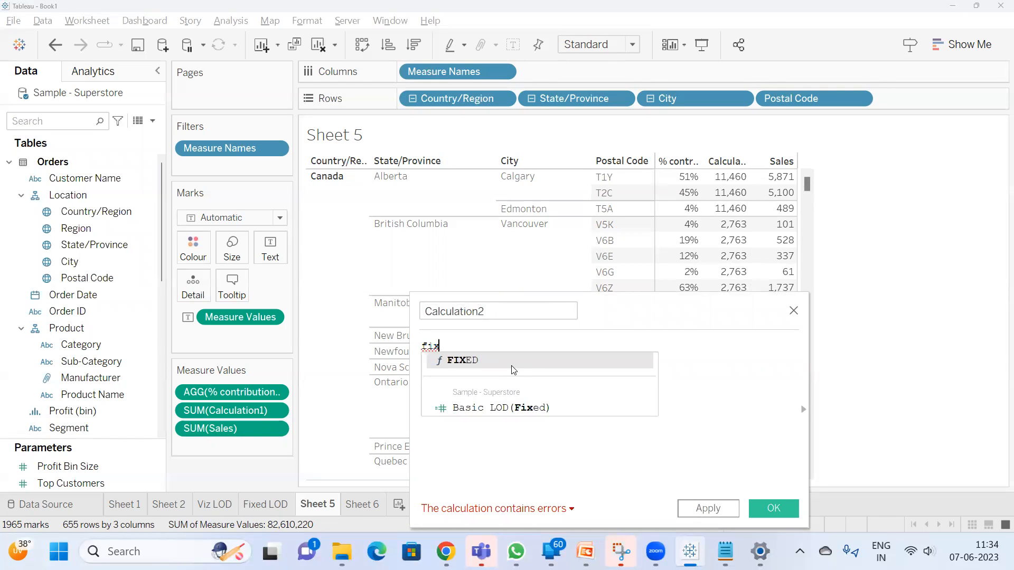
click(512, 364)
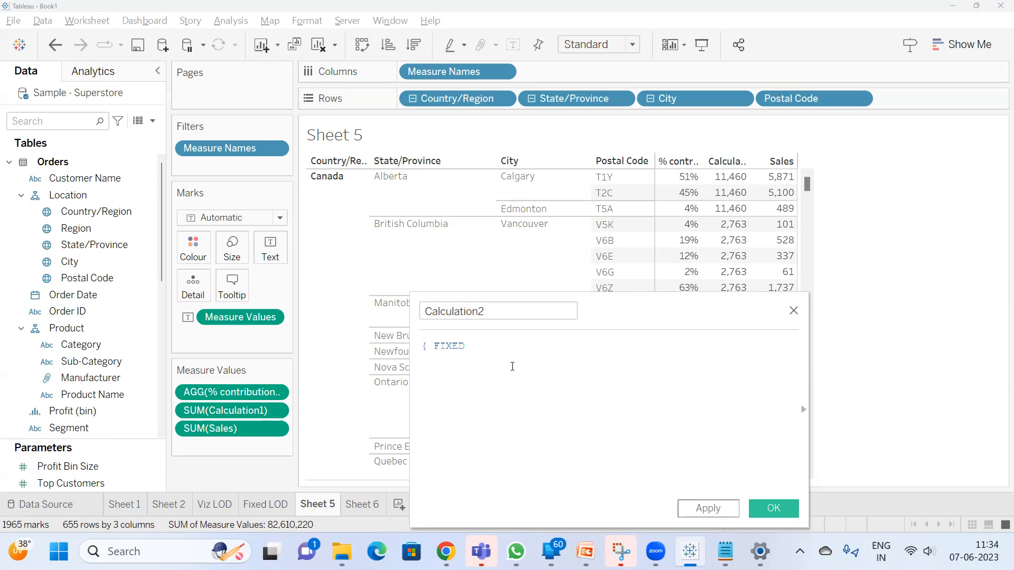
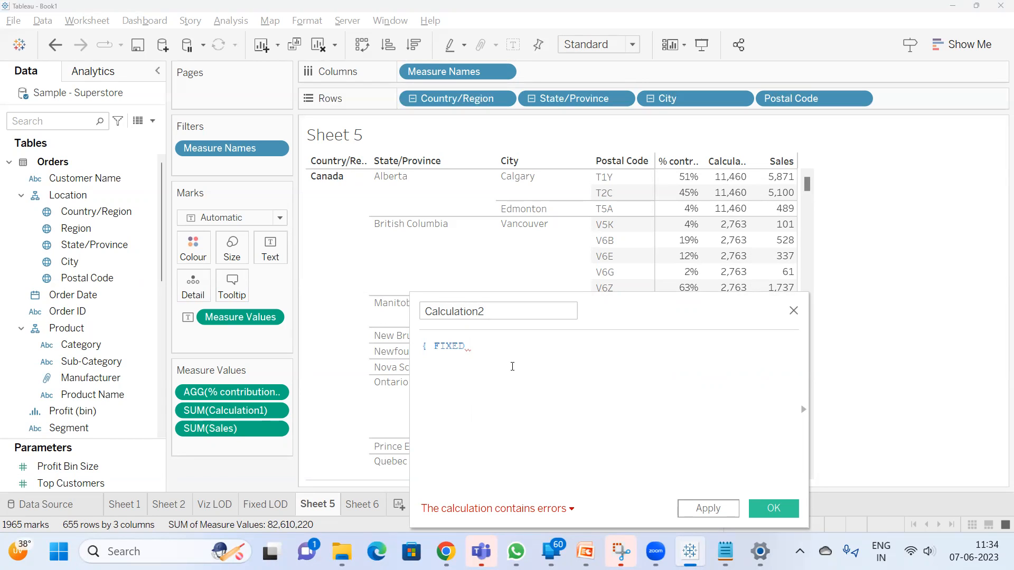
Enter the Country/Region and City dimensions in Calculation2's FIXED expression, ahead of its colon
text(:)
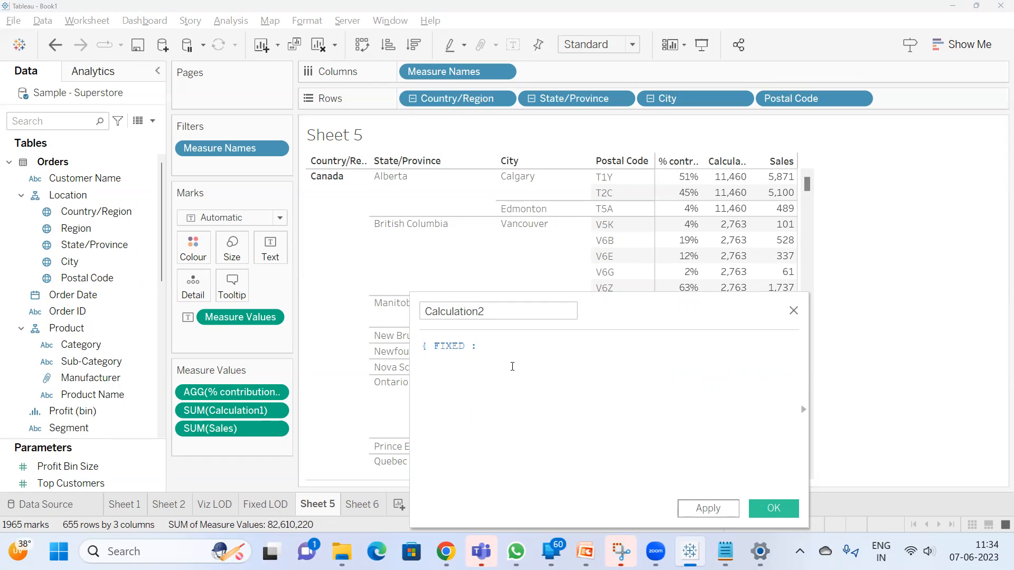
key(Left)
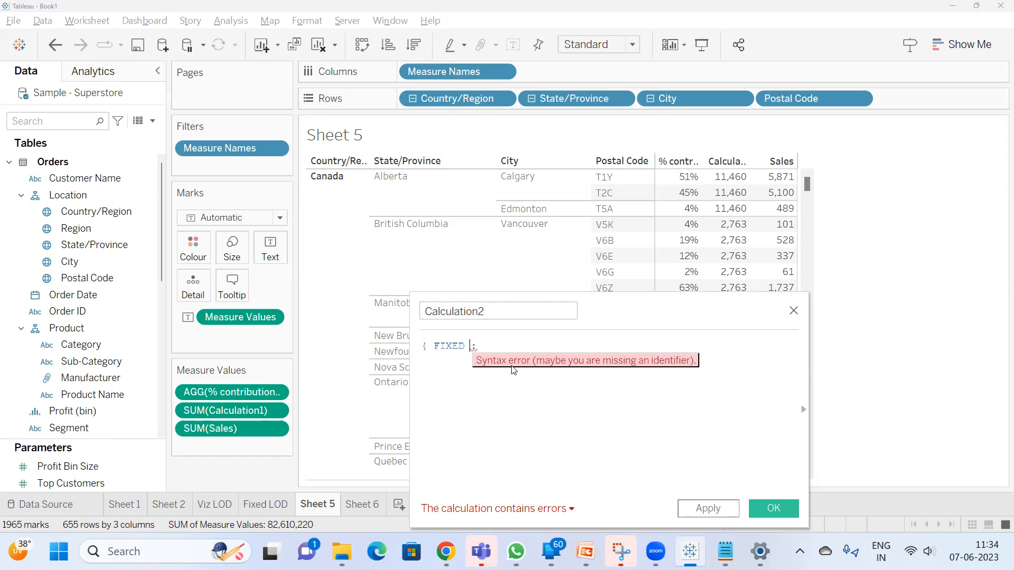
text(count)
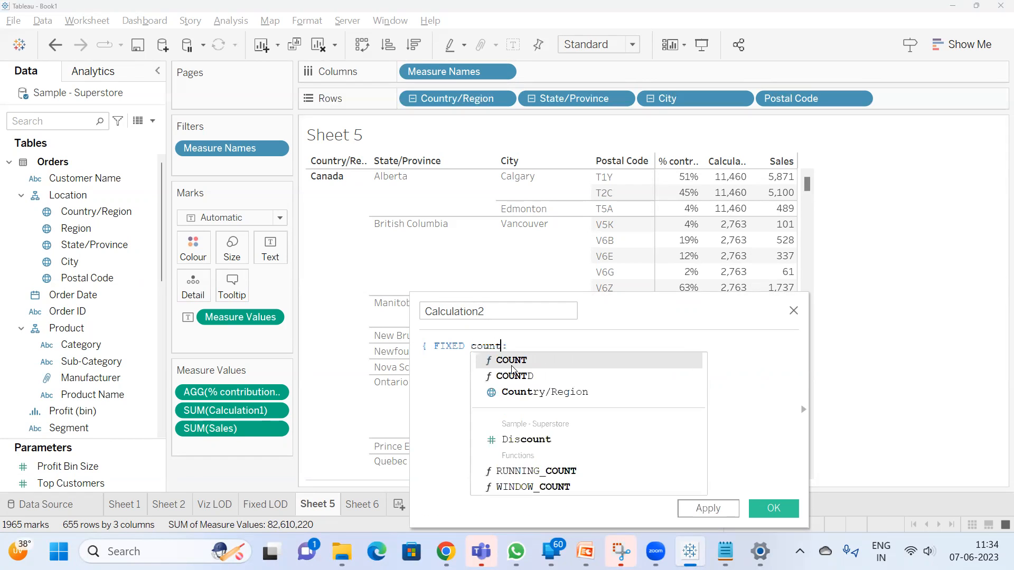
key(BackSpace)
text(r)
key(BackSpace)
text(ty)
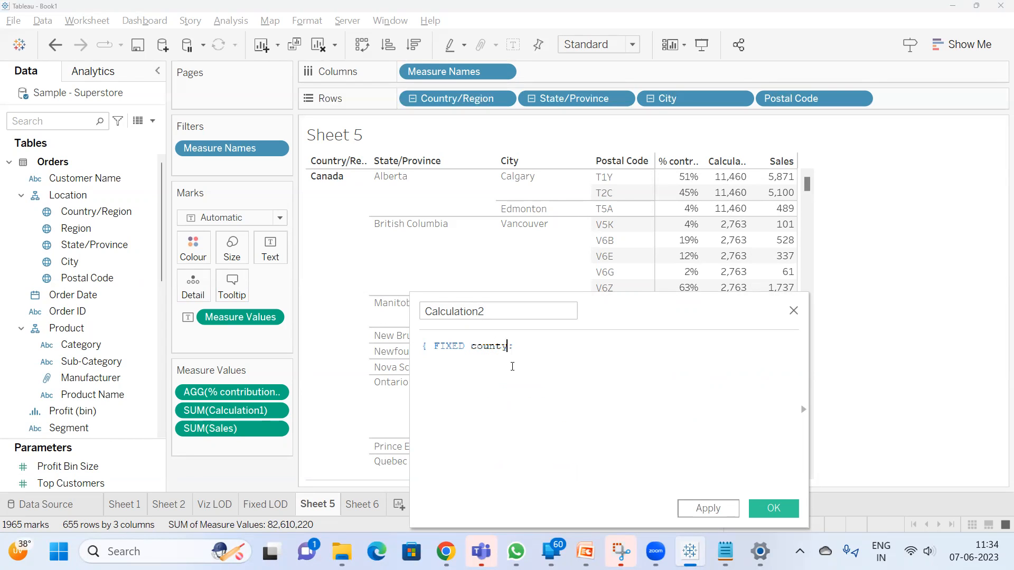
key(BackSpace)
text(r)
key(Return)
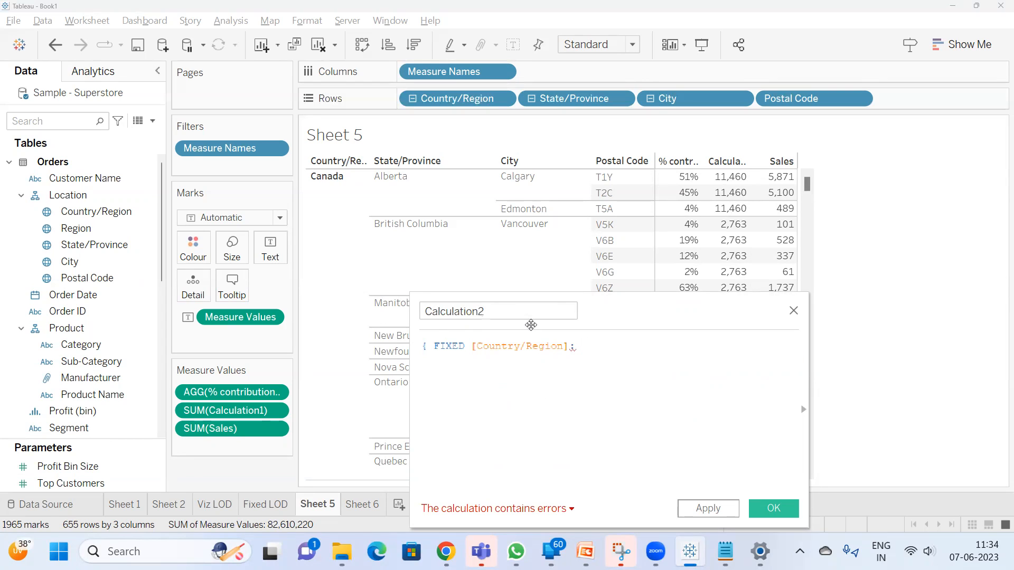
text(,city)
key(Return)
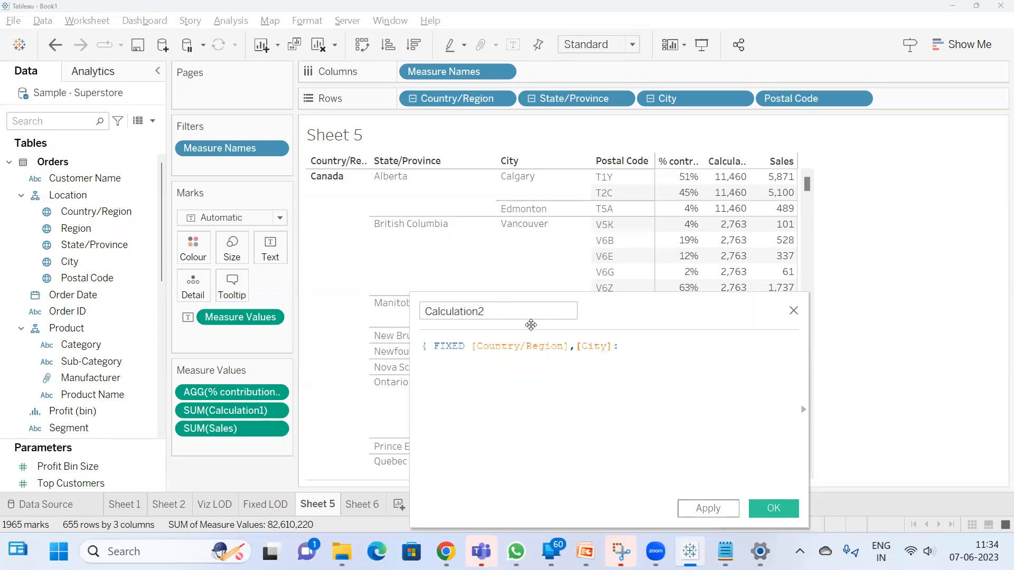
Enlarge the calculation editor and complete the FIXED expression with SUM([Sales]) and a closing brace
drag(411, 293, 235, 229)
text(:sum)
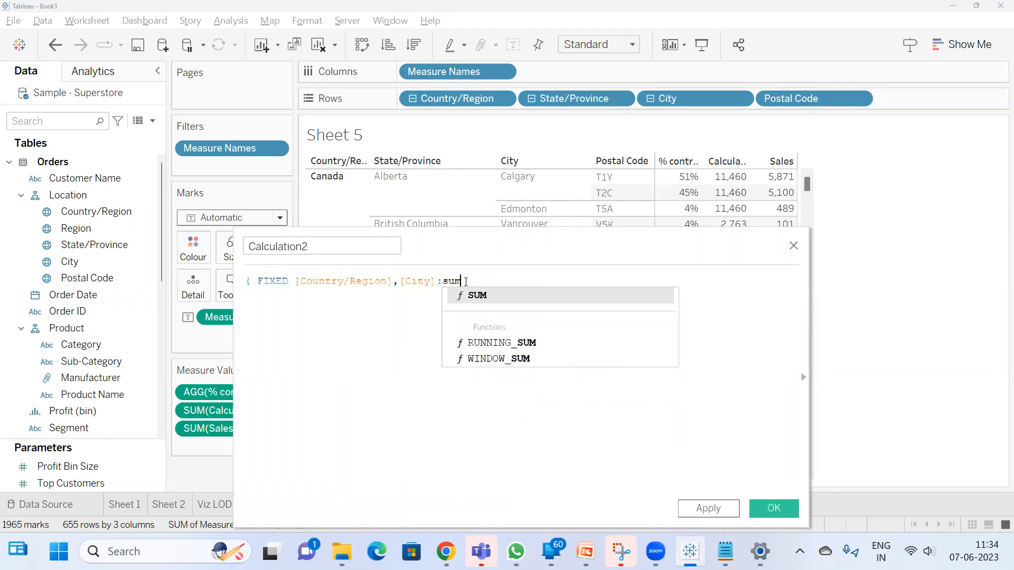
key(Return)
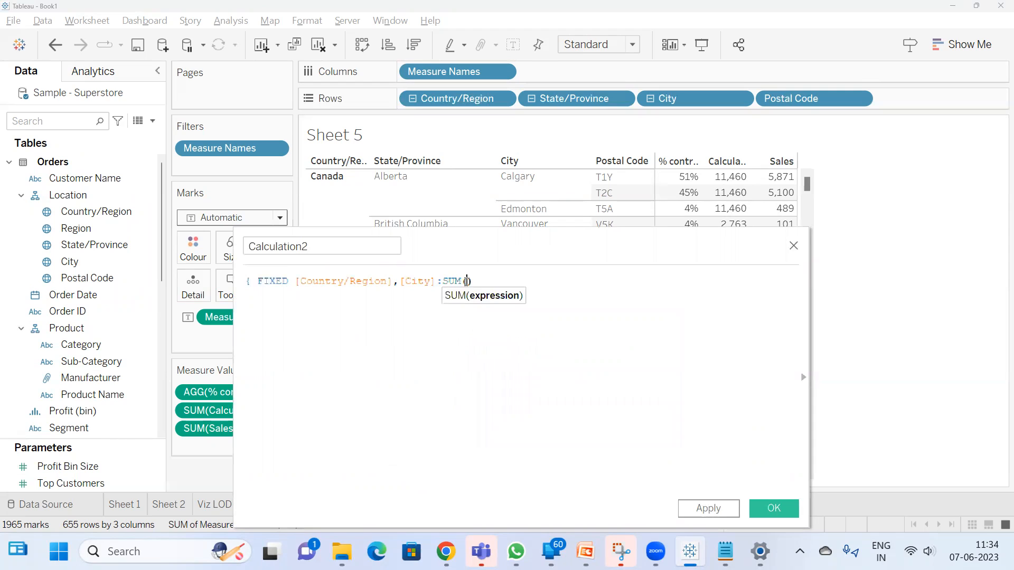
text([sale)
key(Return)
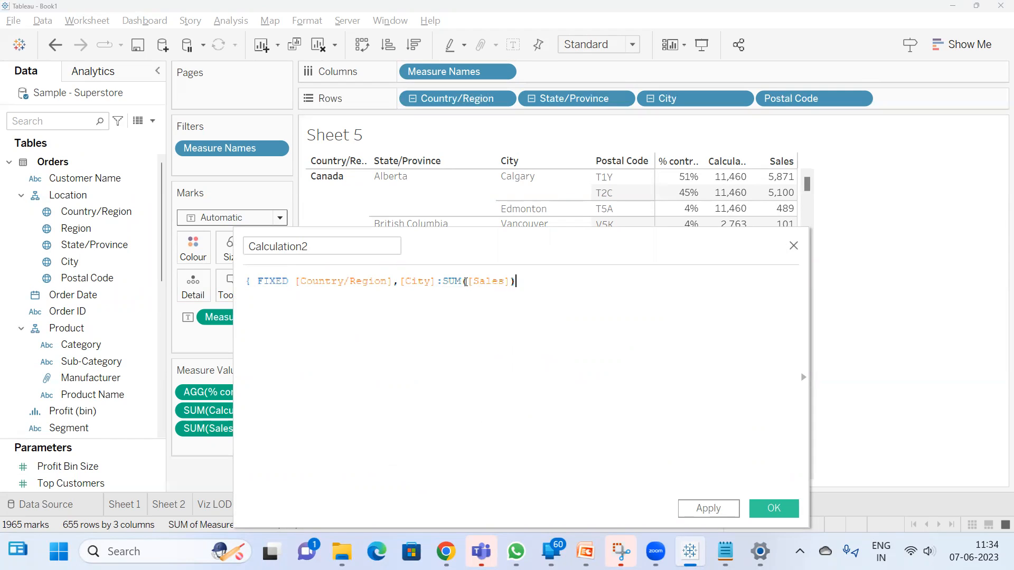
text(})
Replace the SUM([Sales]) aggregation in the FIXED expression with COUNT([City])
double_click(457, 281)
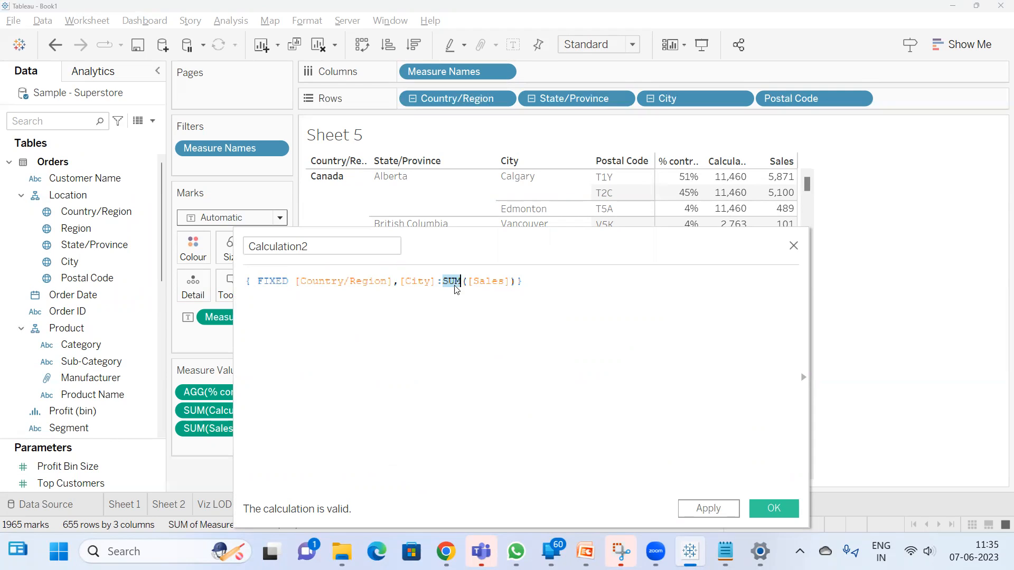
click(486, 283)
double_click(486, 282)
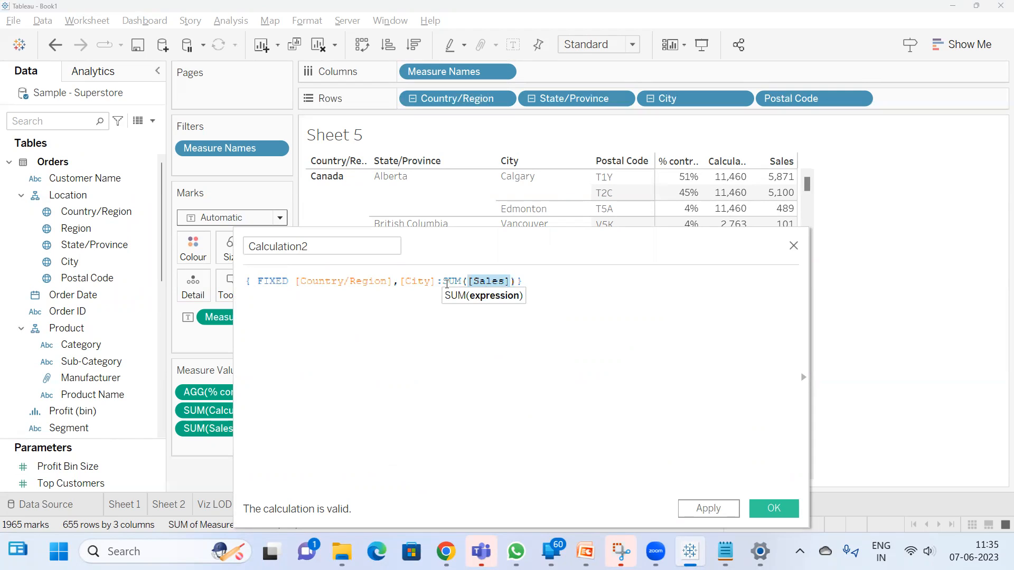
double_click(447, 284)
text(COUNT)
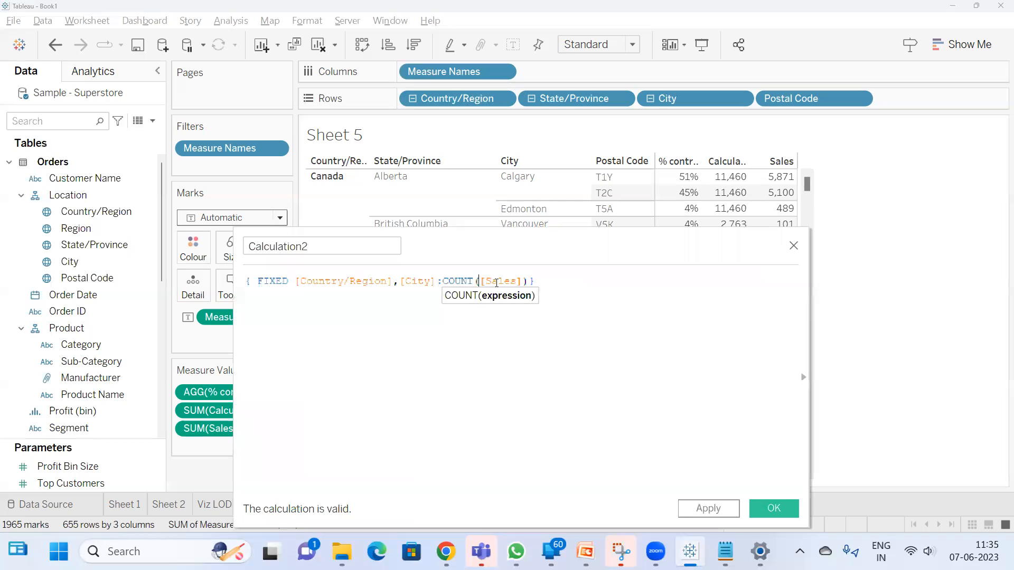
double_click(496, 282)
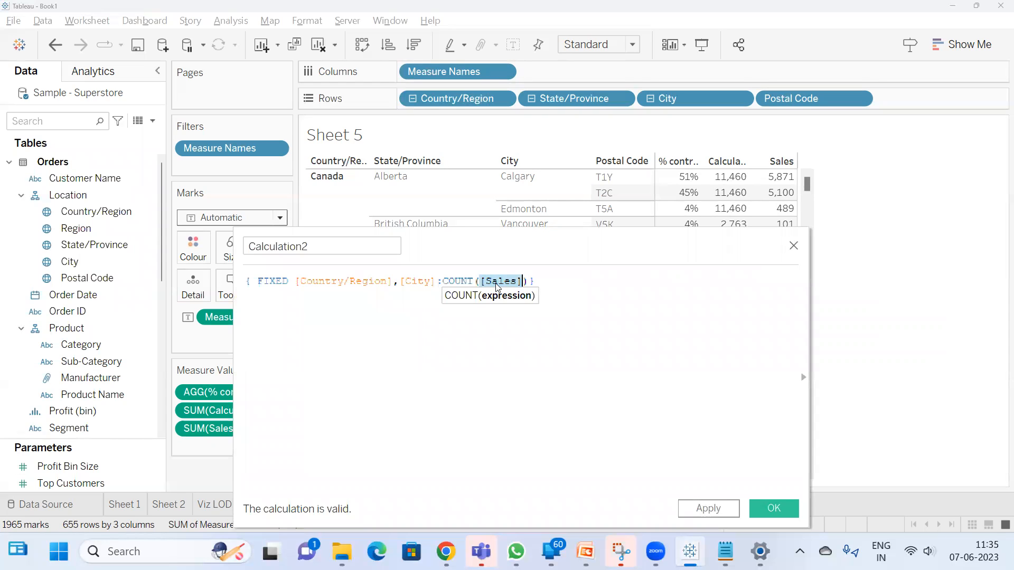
text(cit)
key(Return)
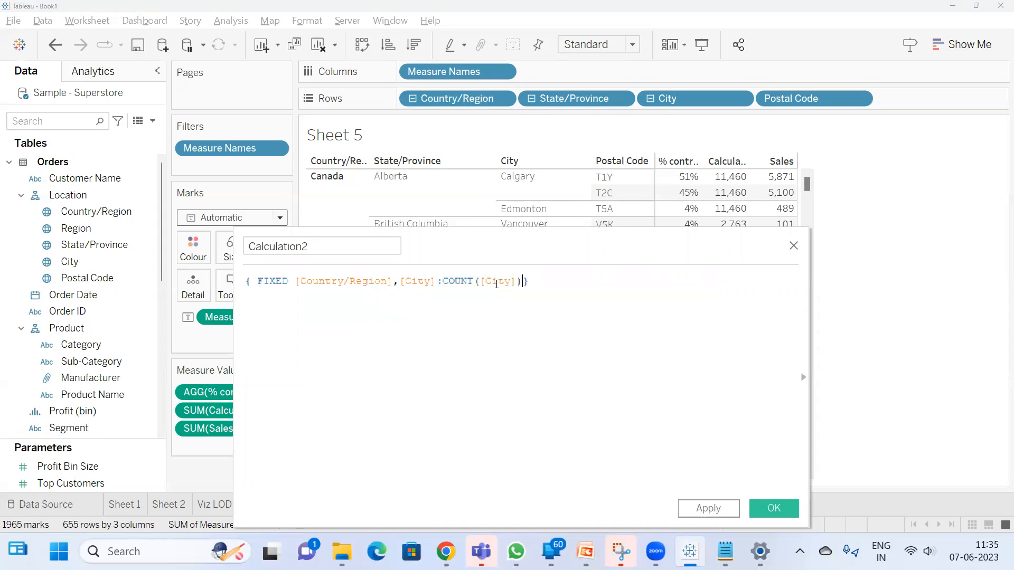
Add the comment //sum,min,max,count,countd after the FIXED expression on the same line
double_click(465, 281)
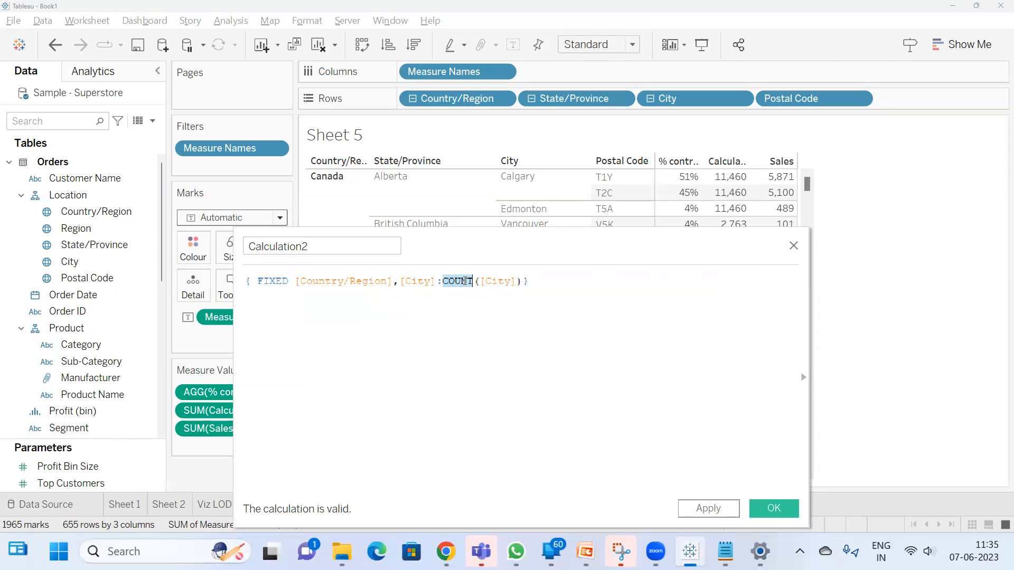
click(537, 278)
text(/)
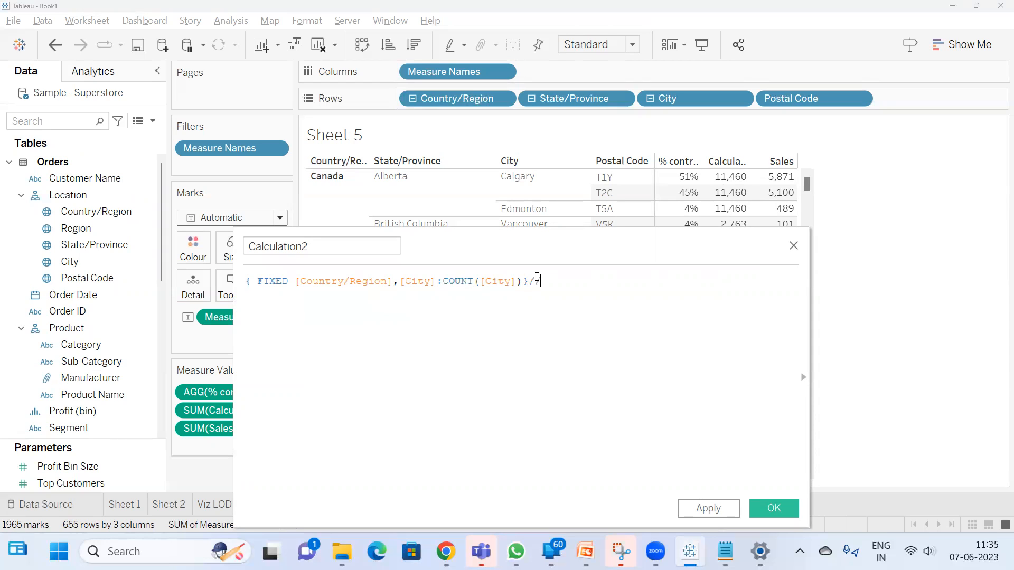
text(sum,min,max,count,countd)
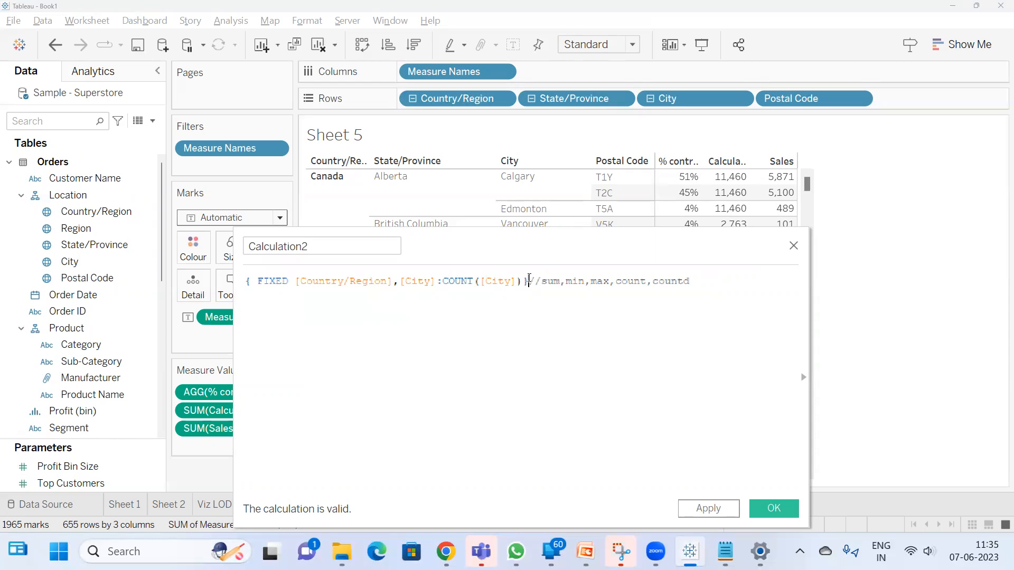
Add the comment ///include and exclude on a separate line below the FIXED expression
drag(528, 280, 192, 277)
click(527, 283)
double_click(453, 281)
click(711, 282)
key(Return)
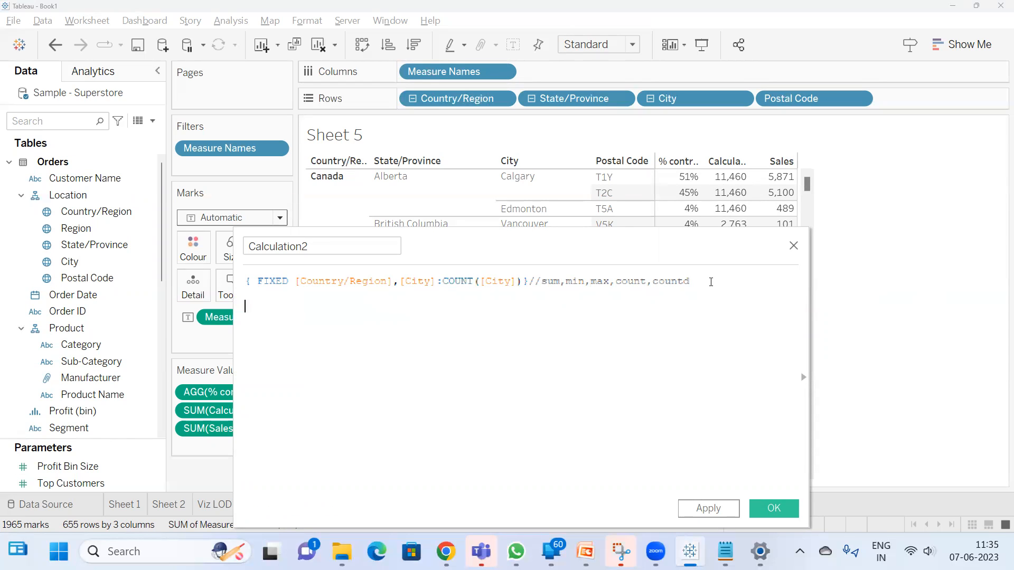
text(///include and exclude)
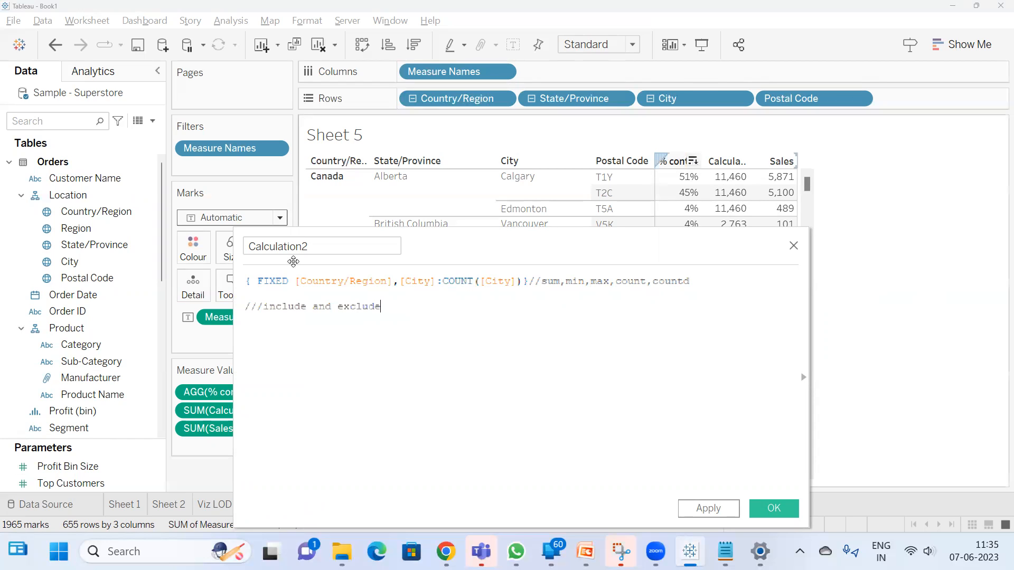
Change the expression's scoping keyword from FIXED to INCLUDE, and then to EXCLUDE
double_click(273, 281)
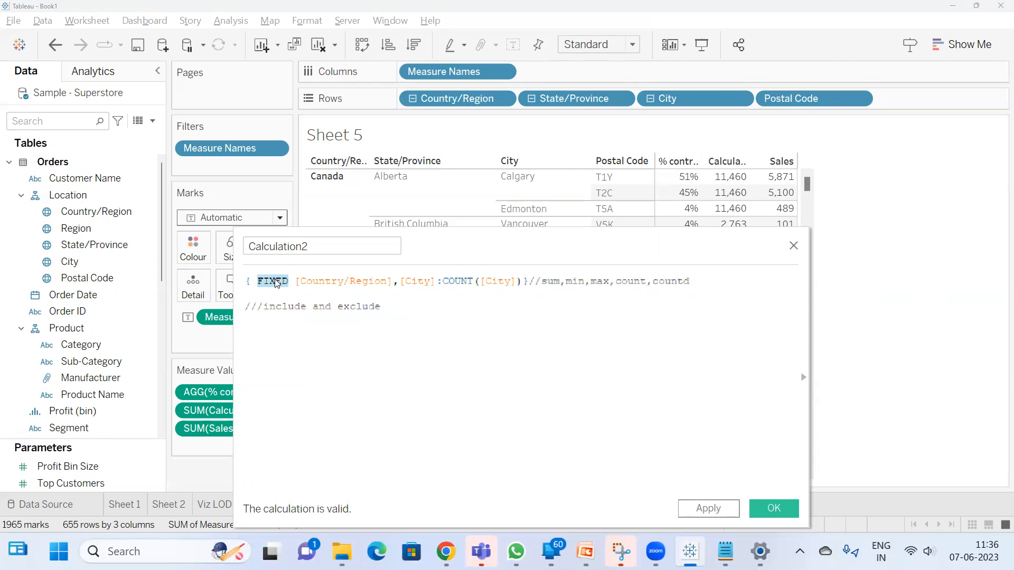
text(incl)
key(Return)
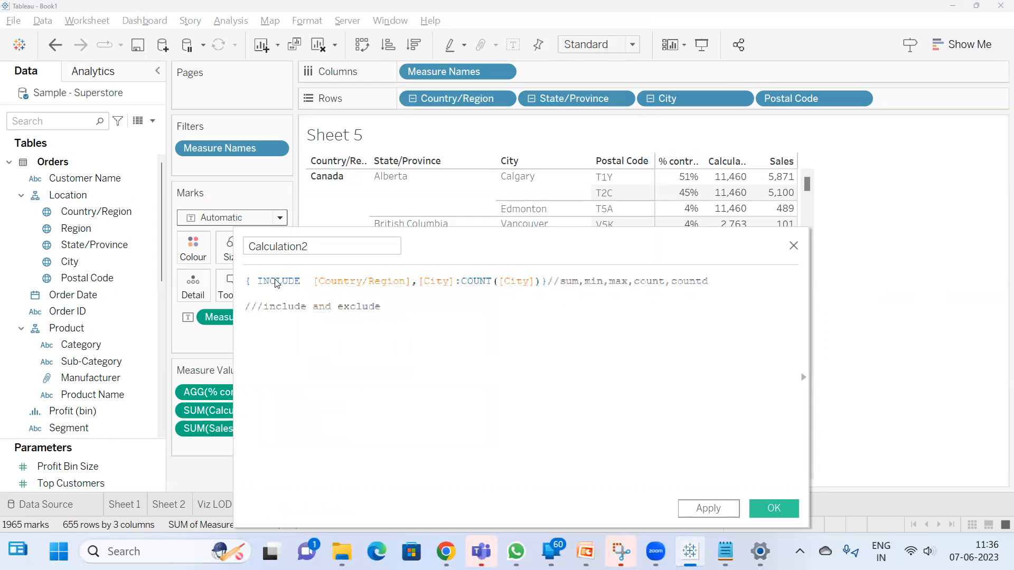
double_click(278, 281)
text(exclu)
key(Return)
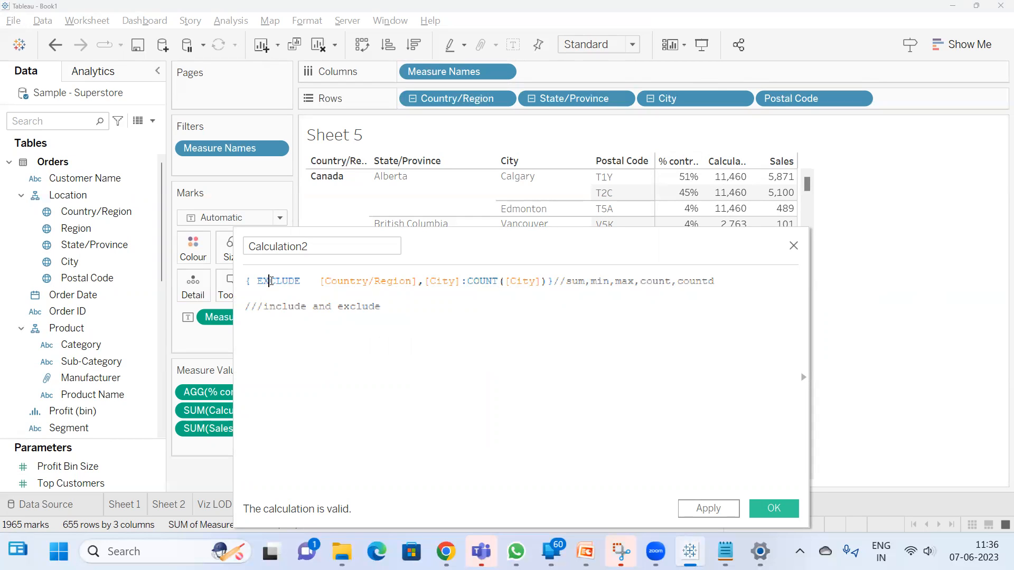
Extend the include and exclude comment with ---Scoping key word and start a new line below it
double_click(270, 280)
click(383, 311)
text(---S)
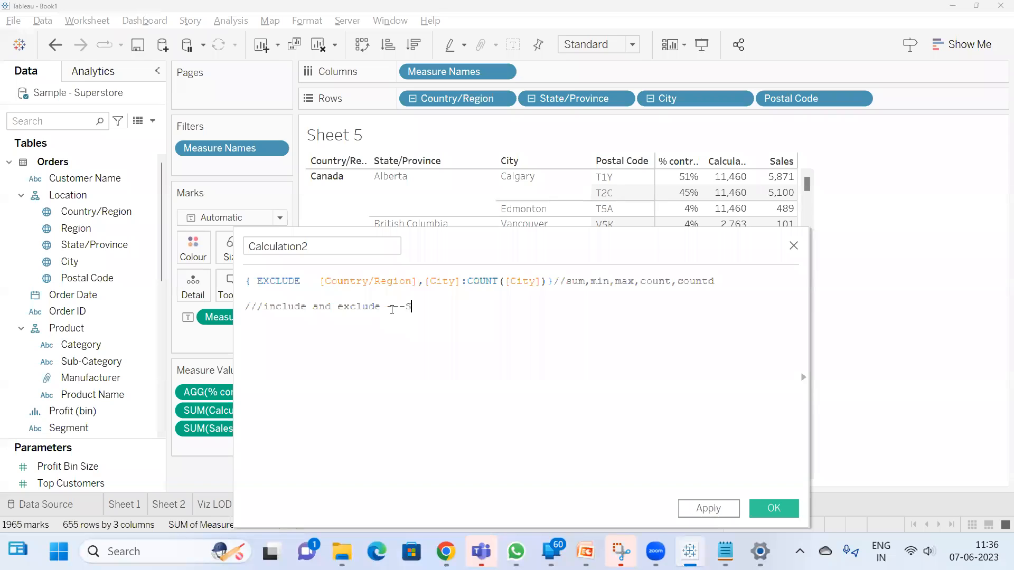
text(coping key word)
key(Return)
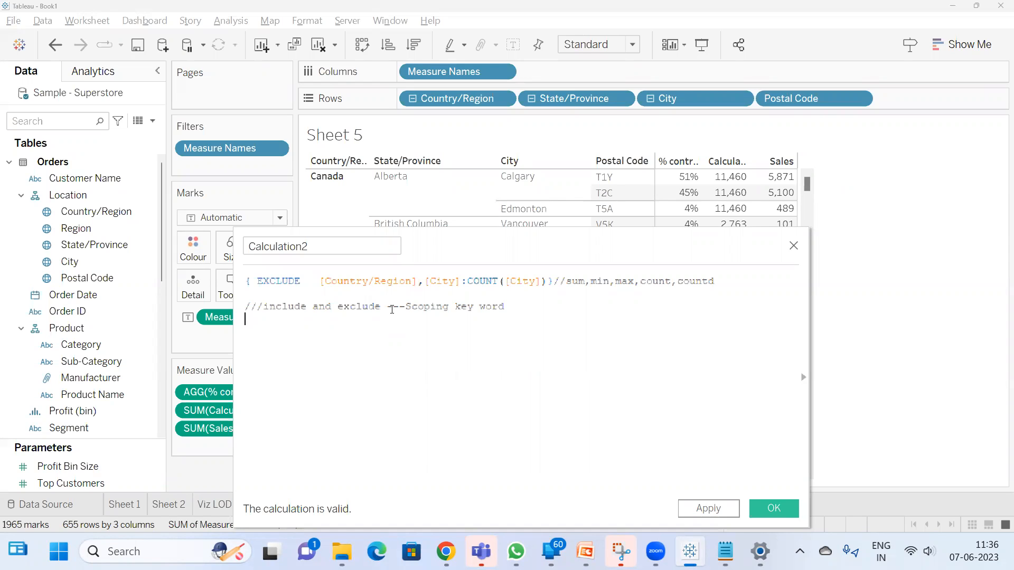
Write the comment //LOD expression 3 scoping below the scoping key word comment
text(LOD)
key(BackSpace)
key(BackSpace)
key(BackSpace)
key(BackSpace)
text(//LOD exp)
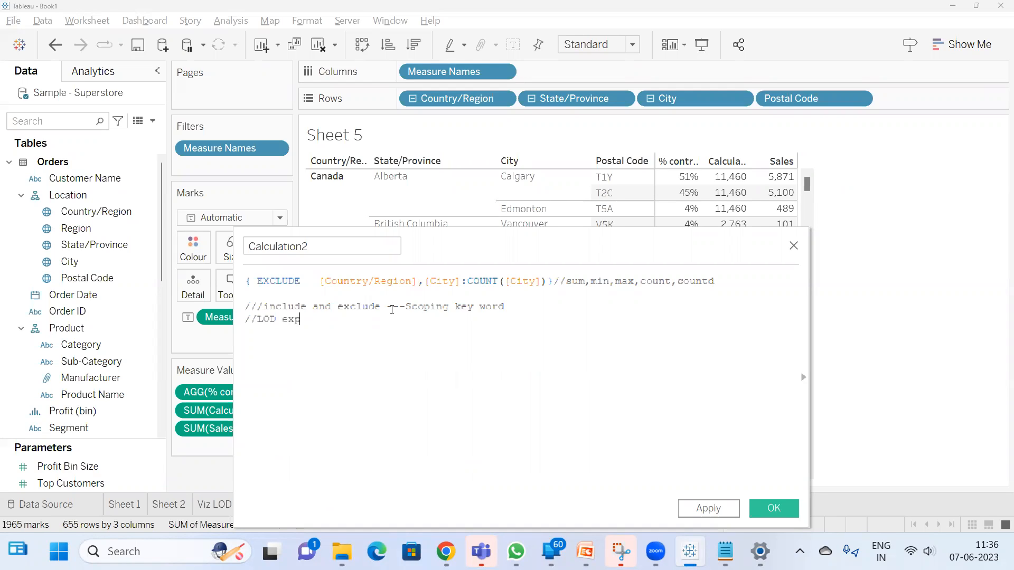
text(ression 3 scoping)
key(Return)
Add a comment line listing the scoping keywords as //1. Fixed, 2.Include, 3.Exclude
text(//1. Fixed, 2.Include, 3.)
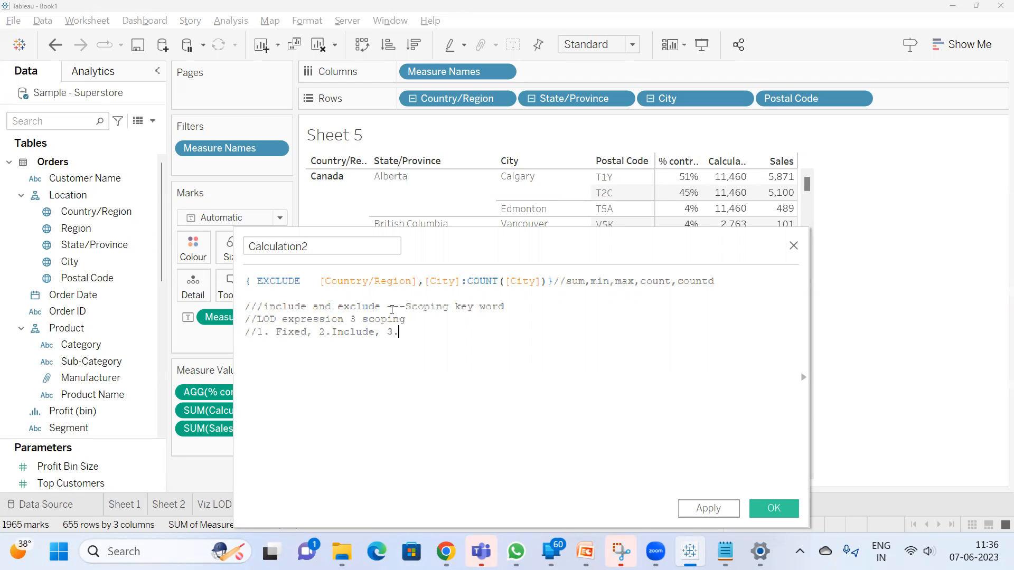
text(Exclude)
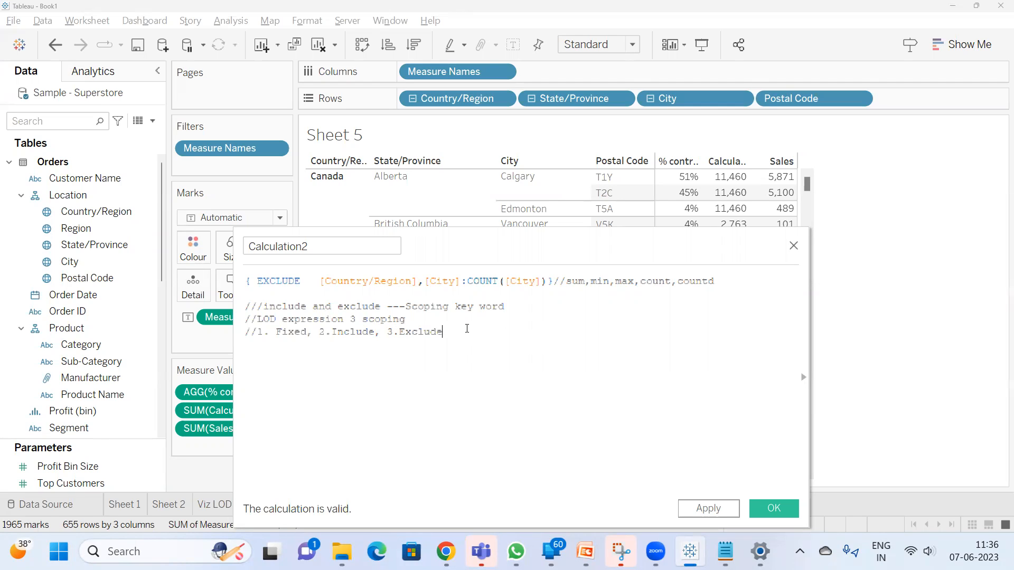
Review the expression's EXCLUDE keyword and its [Country/Region],[City] dimension list by highlighting each part
double_click(286, 282)
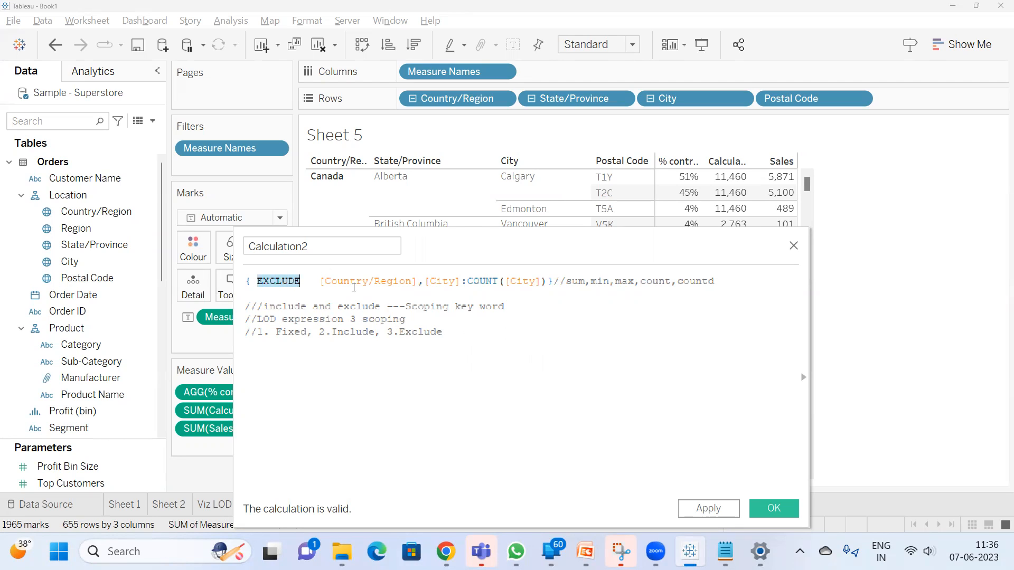
click(455, 335)
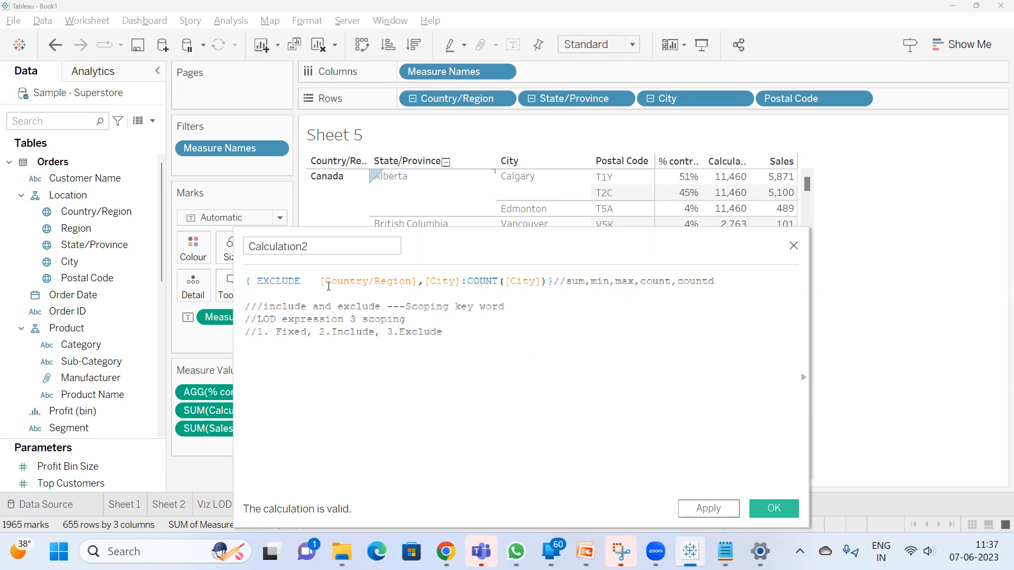
drag(320, 285, 460, 285)
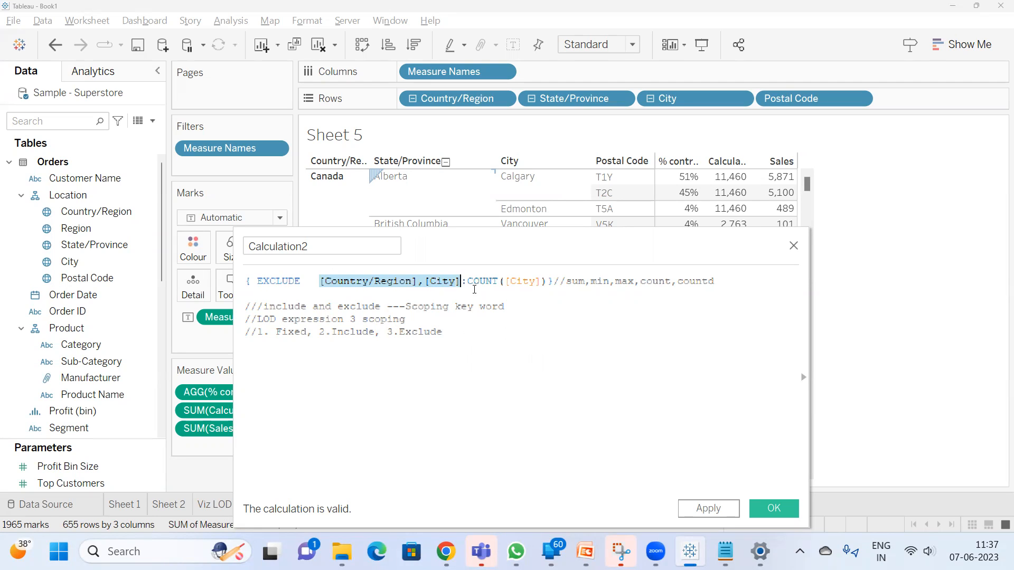
click(468, 285)
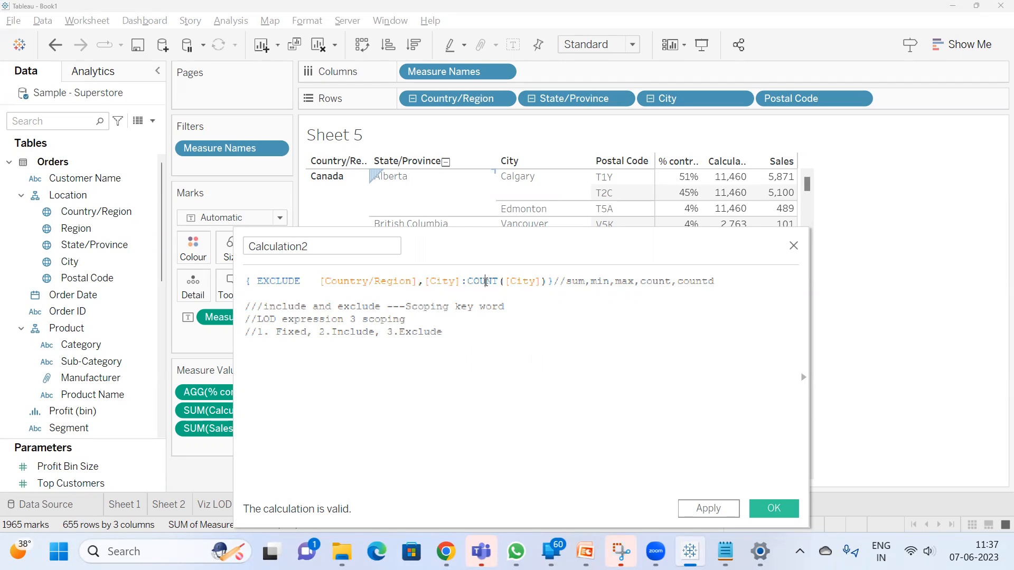
Remove the COUNT function before ([City]) to inspect the calculation error, and re-enter count
double_click(485, 282)
key(BackSpace)
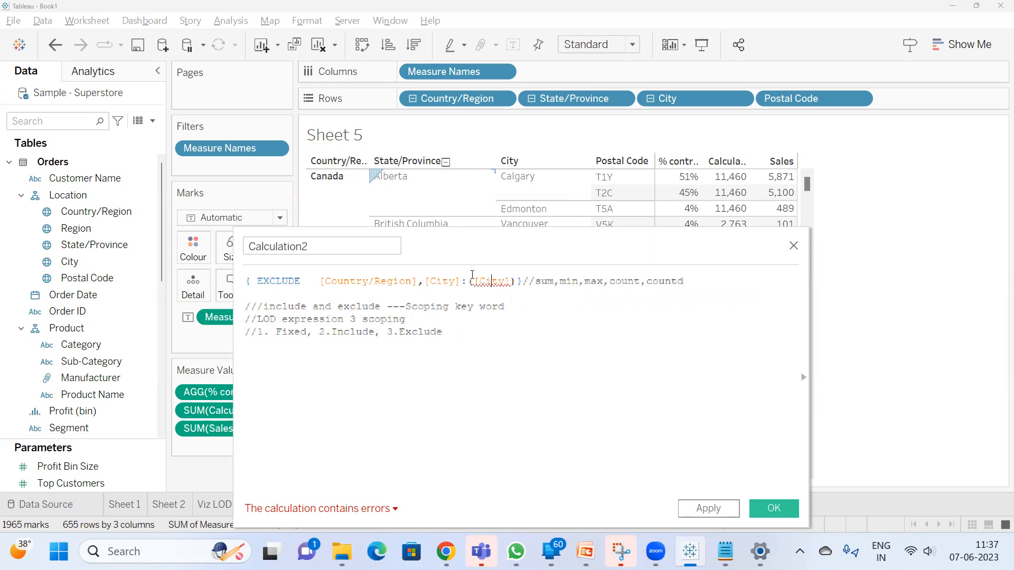
click(468, 281)
mouse_move(355, 506)
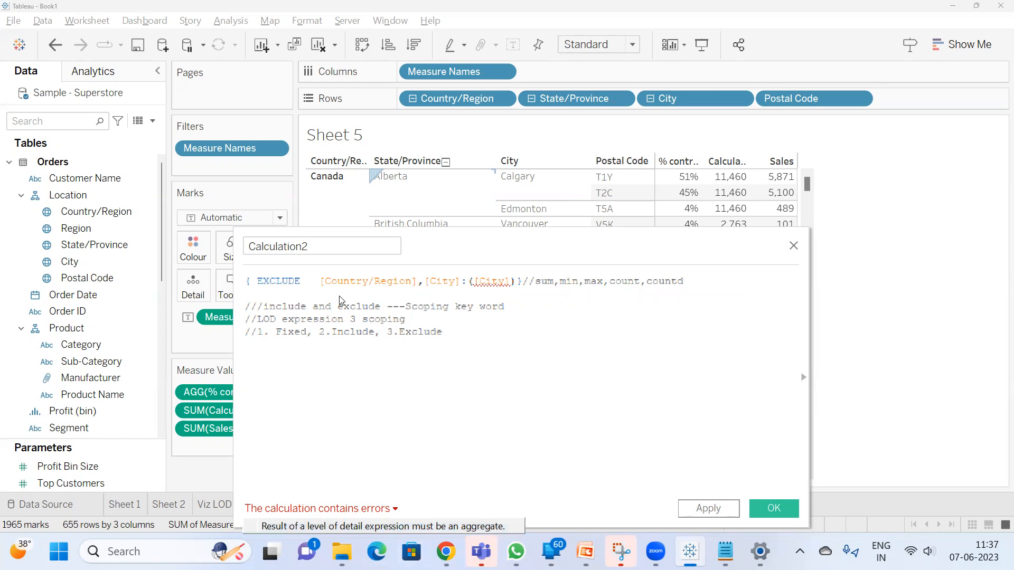
click(469, 280)
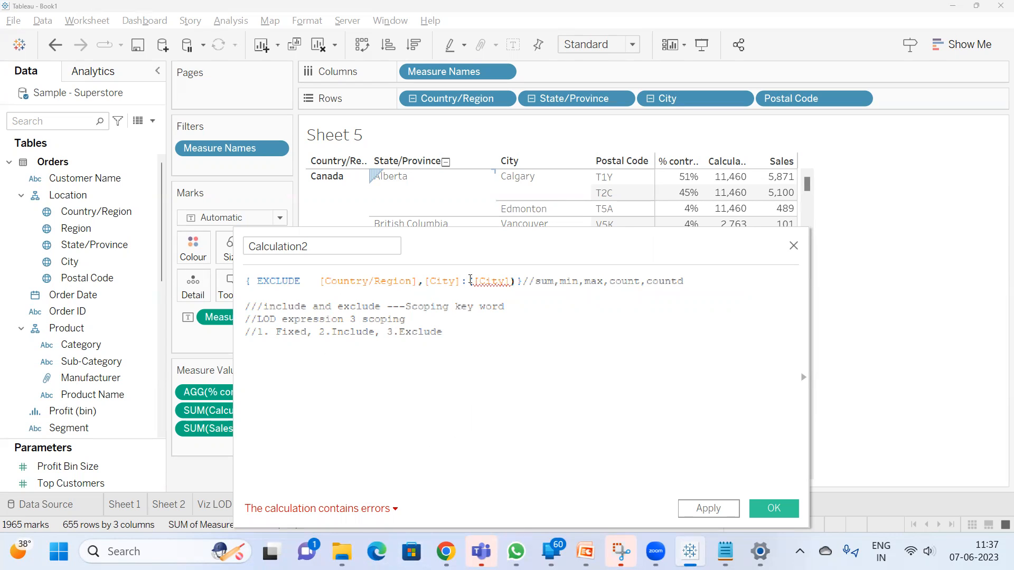
text(count)
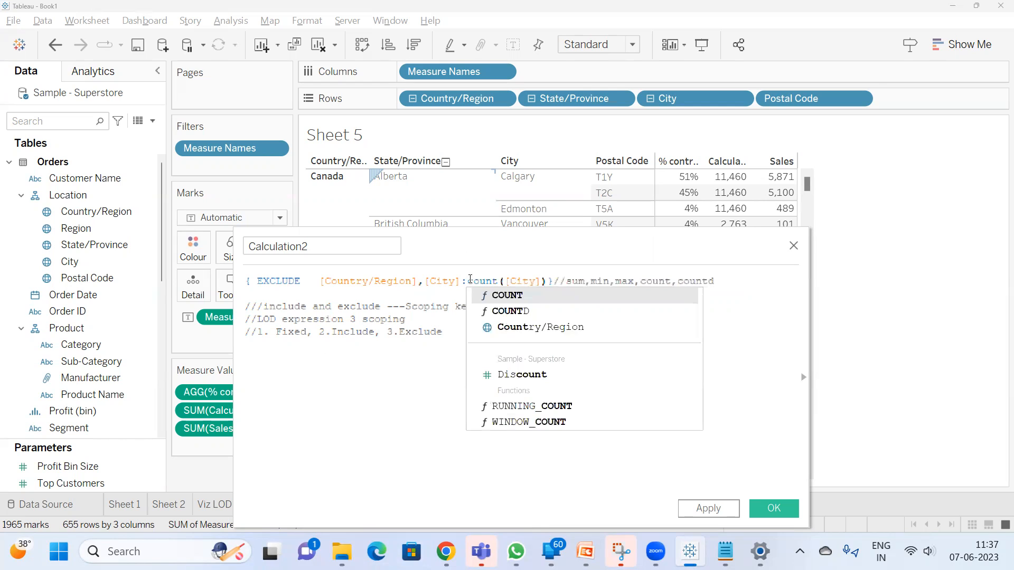
Complete the COUNT function before ([City]) in the expression and close the calculation editor without applying it
click(530, 298)
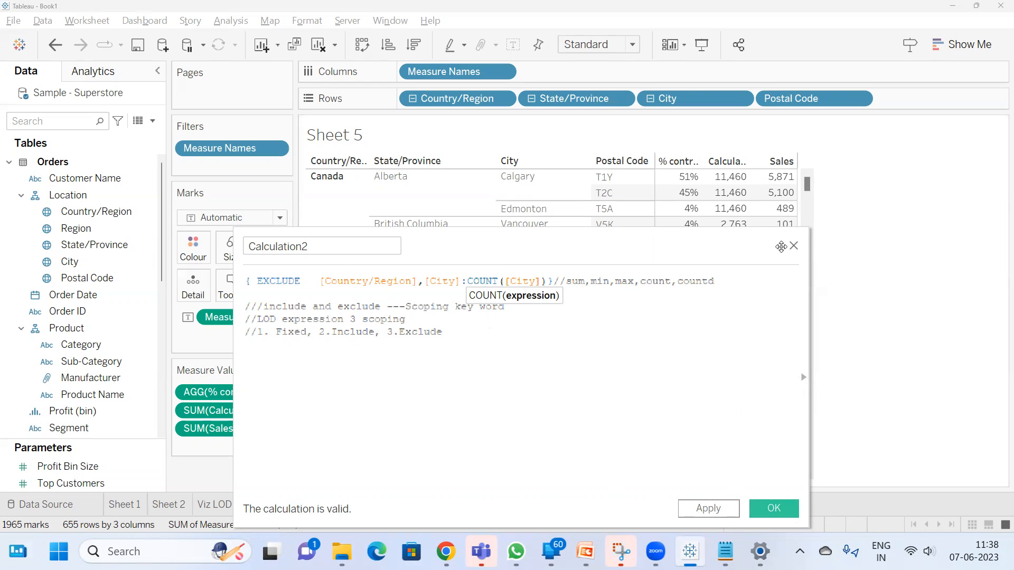
click(796, 247)
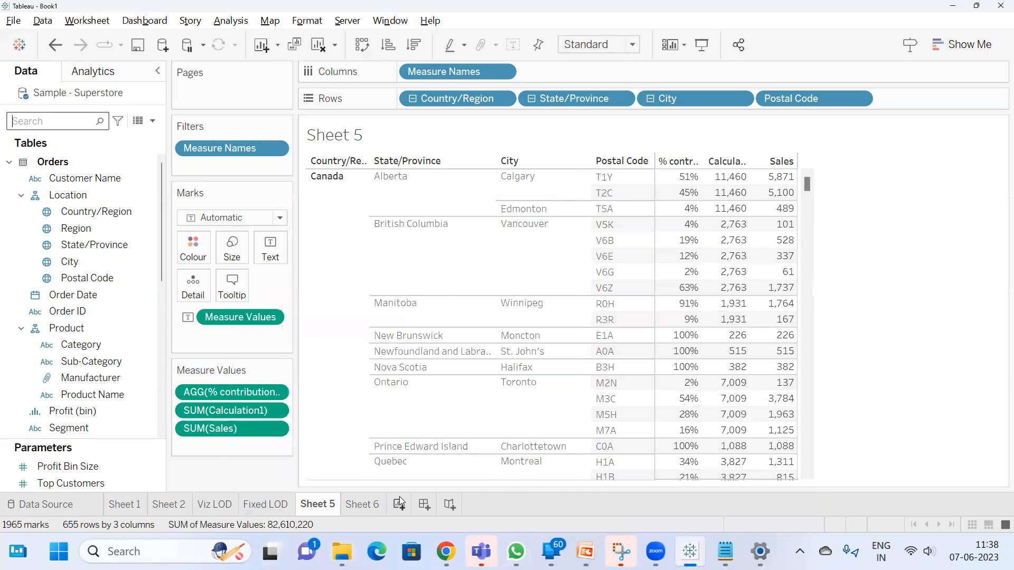
Open Sheet 6 and remove Country/Region from Rows, keeping only State/Province
click(358, 505)
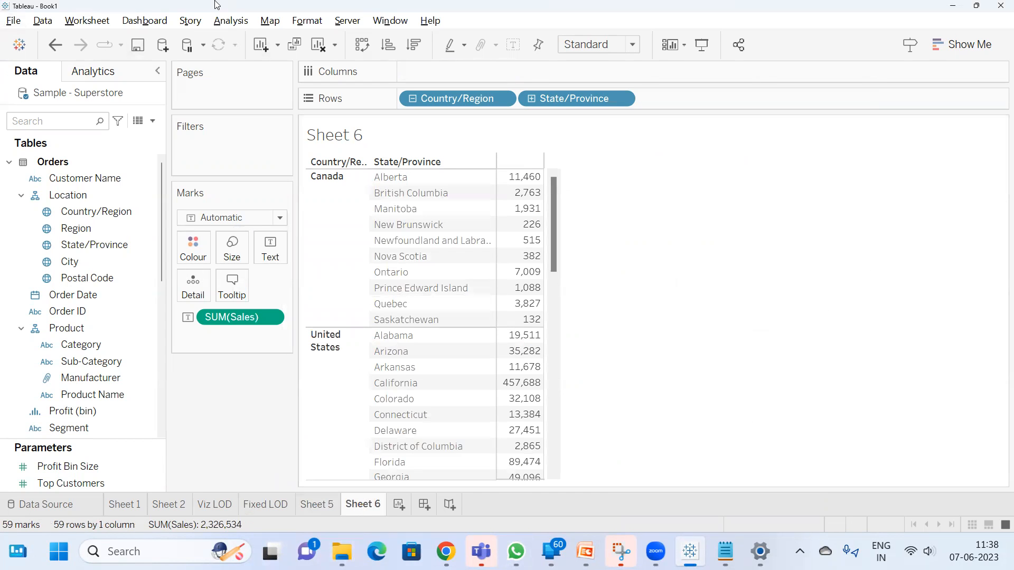
drag(412, 99, 566, 163)
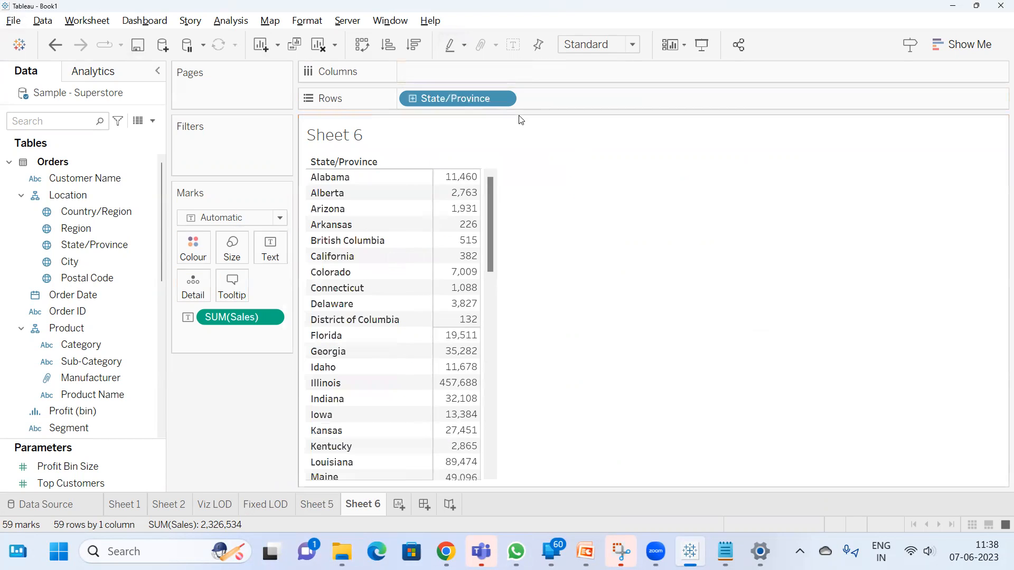
drag(410, 111, 440, 95)
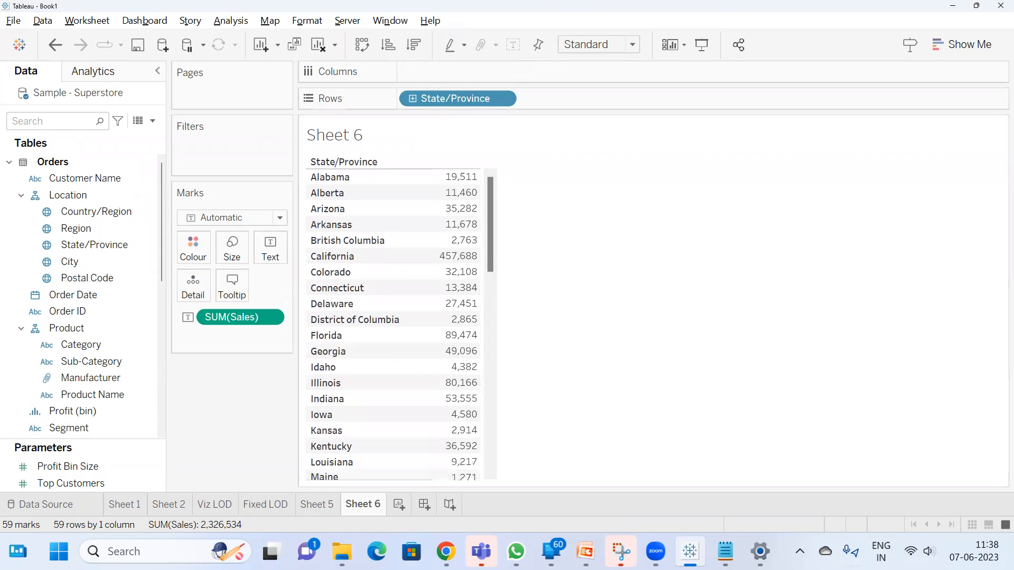
Switch to the Notepad notes and add "---it will fix the aggregation" after the word Fixed
key(alt+Tab)
click(438, 113)
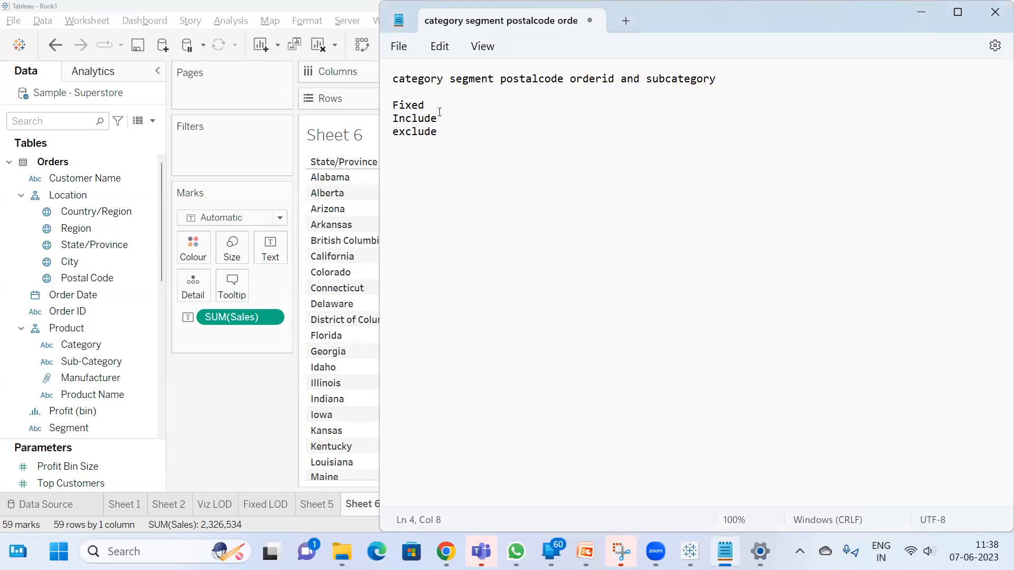
click(441, 105)
text(---it will fix the aggra)
key(BackSpace)
text(egation)
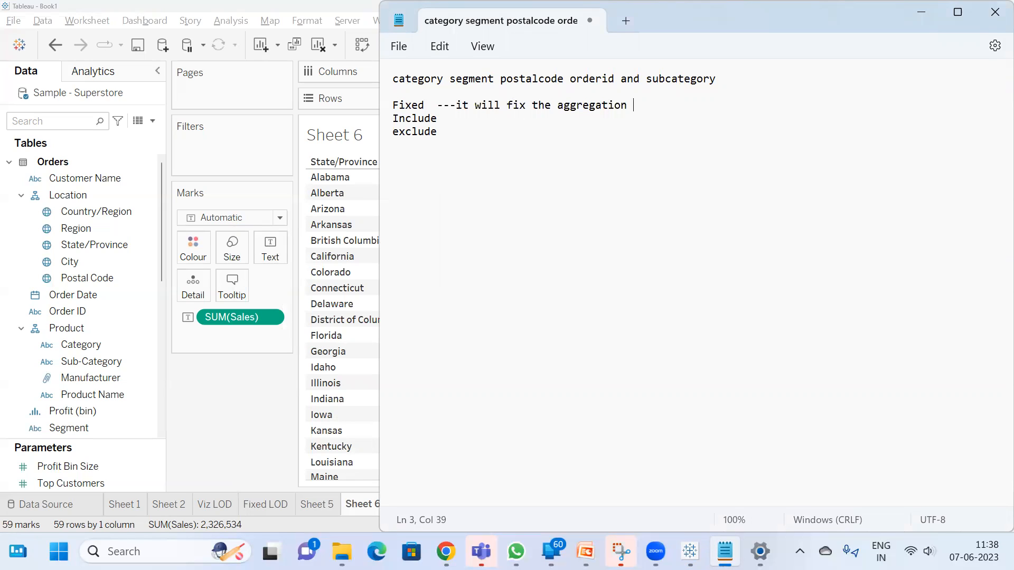
text( of the dimesn)
Continue the Fixed definition with "of the dimensions"
key(BackSpace)
key(BackSpace)
text(nsiom)
Extend the Fixed definition with "that are mentioned in the LOD calc"
key(BackSpace)
text(ns )
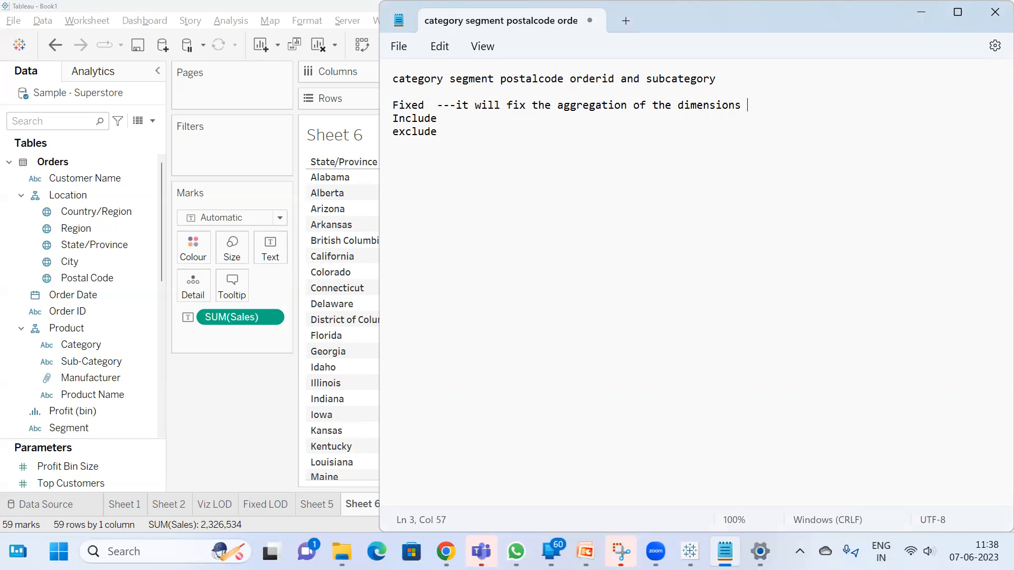
text(that are mete)
key(BackSpace)
key(BackSpace)
text(nit)
key(BackSpace)
key(BackSpace)
text(tioned in the)
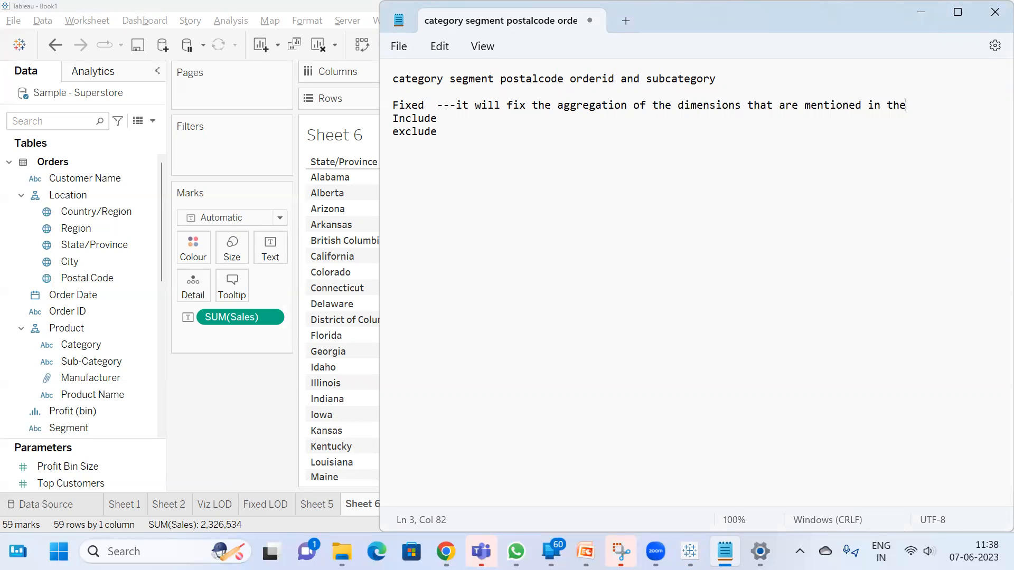
text( LOD calc)
Insert blank lines above Include and continue the Fixed definition there with "without depending on the Viz LOD"
key(Return)
key(Return)
key(Up)
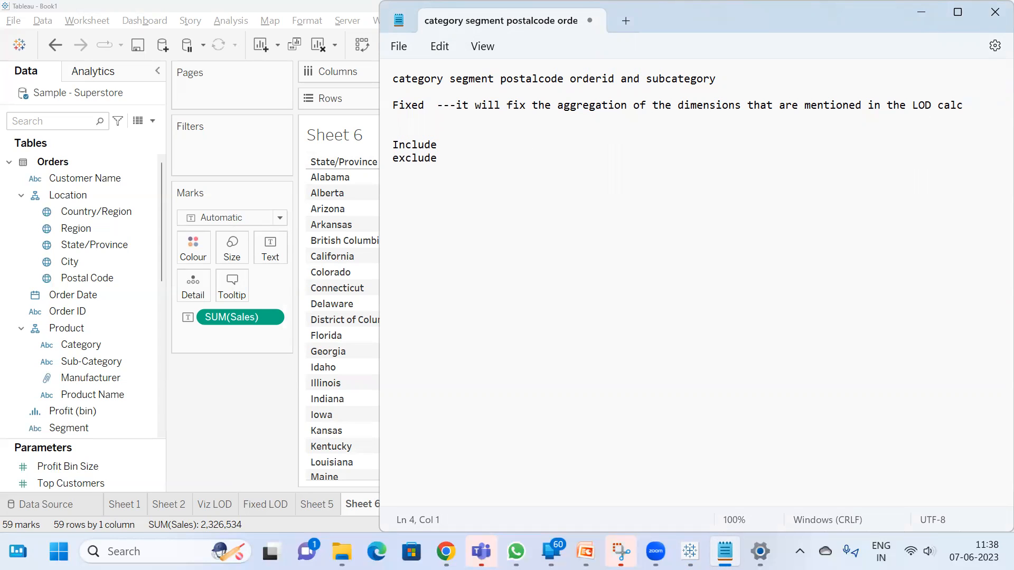
text(without dependingg of)
key(BackSpace)
key(BackSpace)
key(BackSpace)
key(BackSpace)
text(n th)
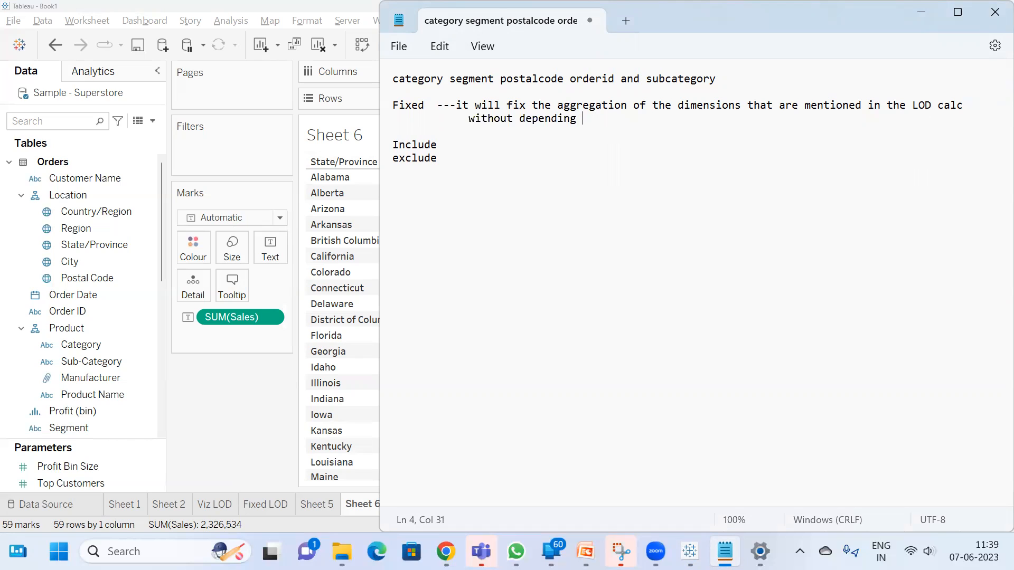
key(BackSpace)
key(BackSpace)
text(on the Viz LOD)
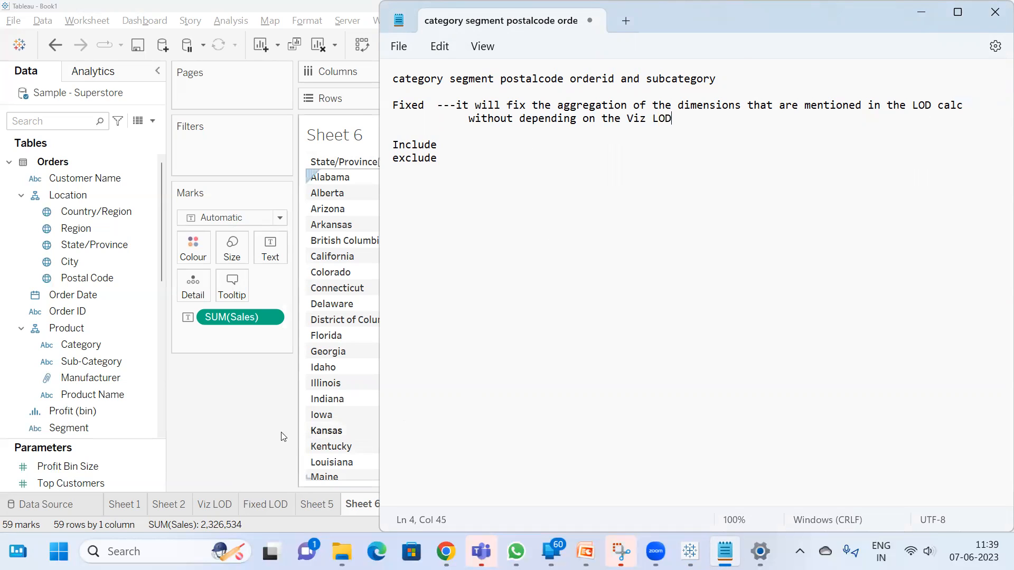
Switch back to Tableau, clear all fields from Sheet 6 and rename the sheet Include
click(214, 409)
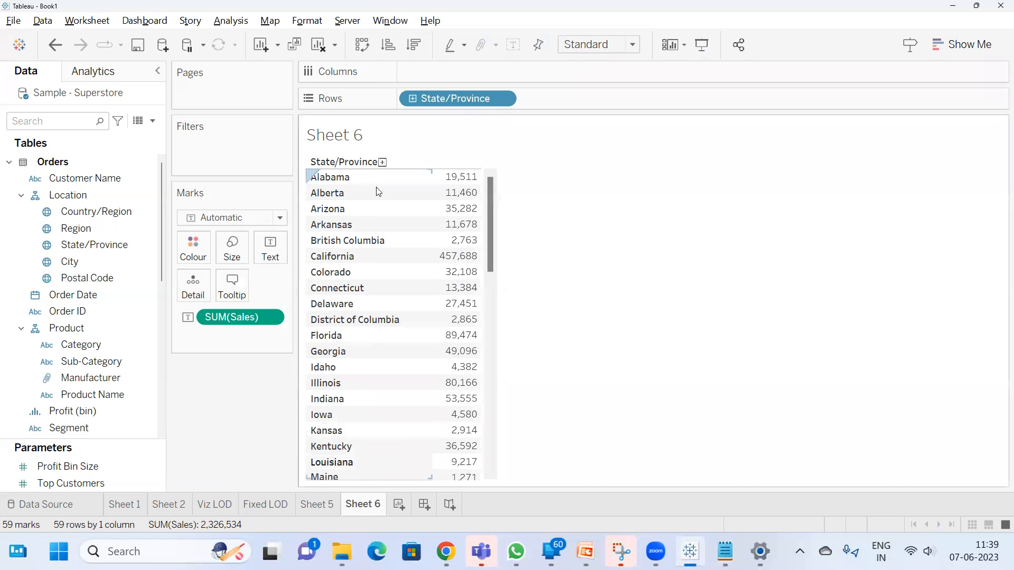
click(318, 44)
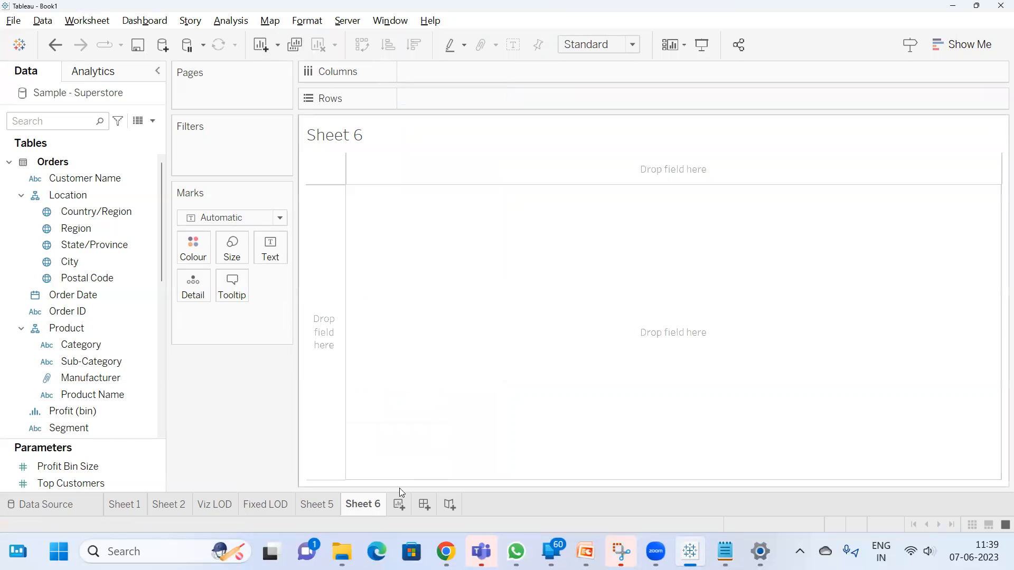
double_click(368, 506)
key(BackSpace)
text(Include)
key(Return)
key(super)
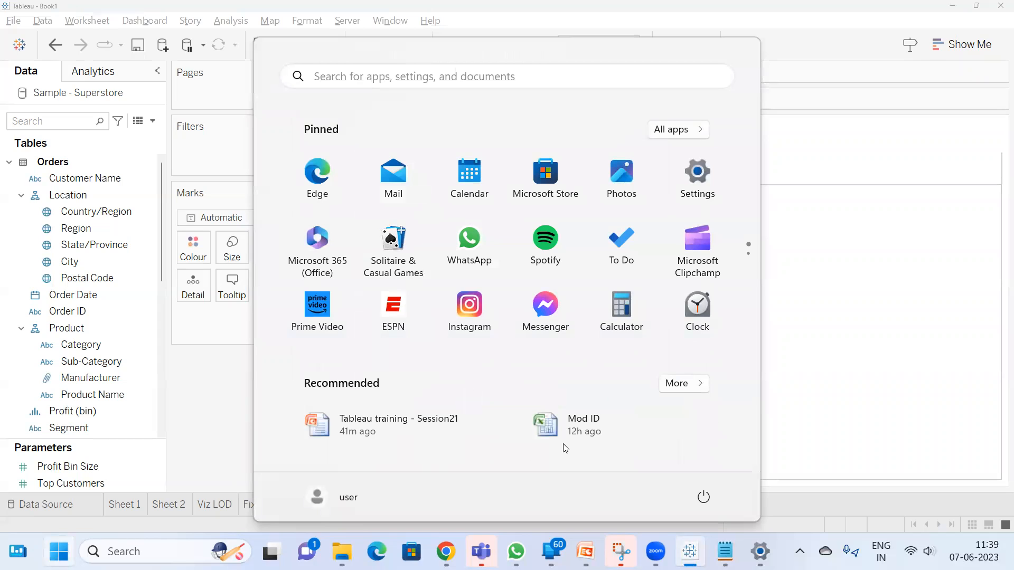
click(869, 241)
Search the data fields for "re" and place Region on Rows
click(54, 127)
text(re)
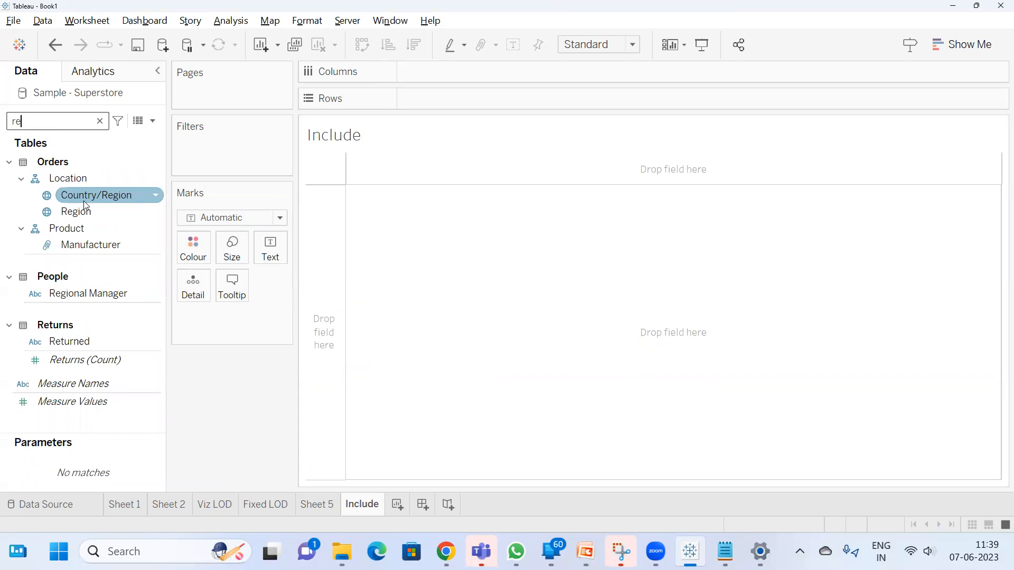
drag(86, 210, 416, 92)
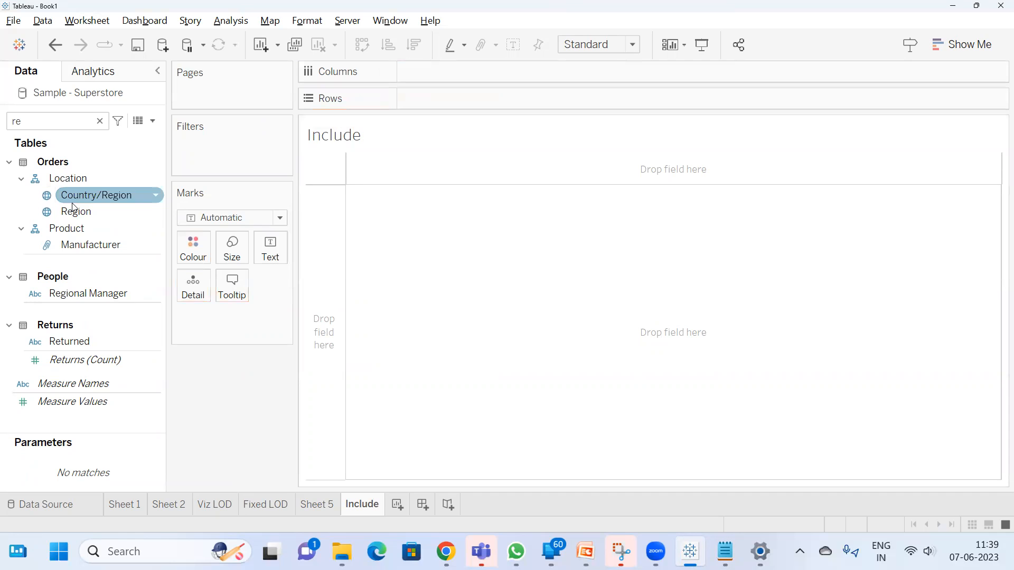
drag(74, 209, 410, 88)
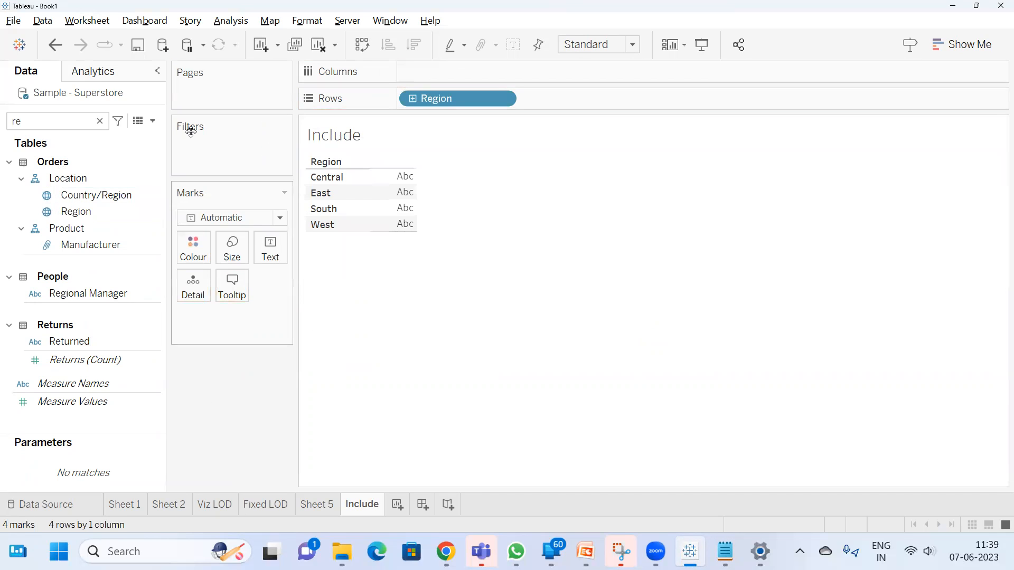
Export the data source's Orders table as a CSV file named Include on the Desktop
right_click(112, 110)
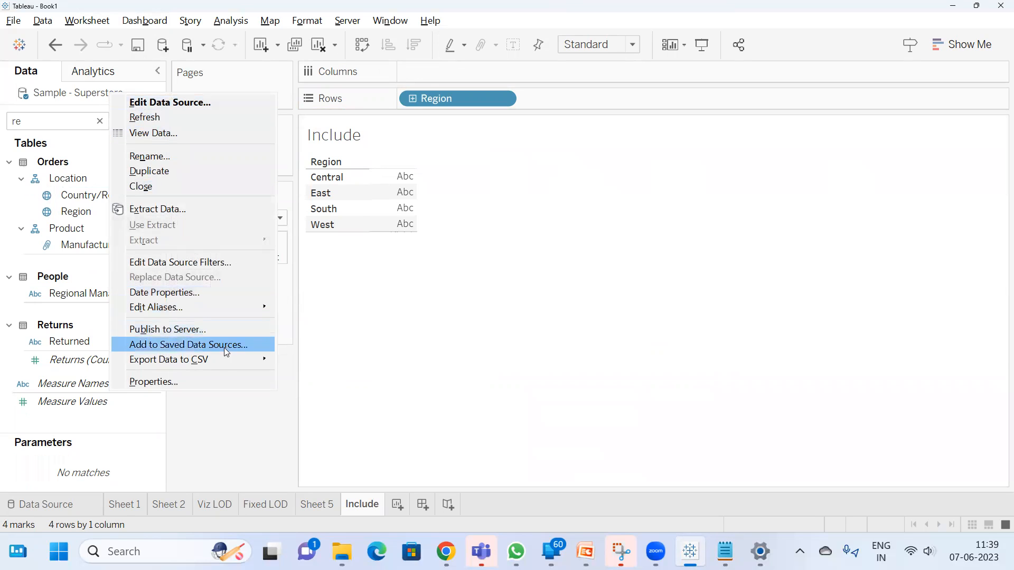
mouse_move(259, 364)
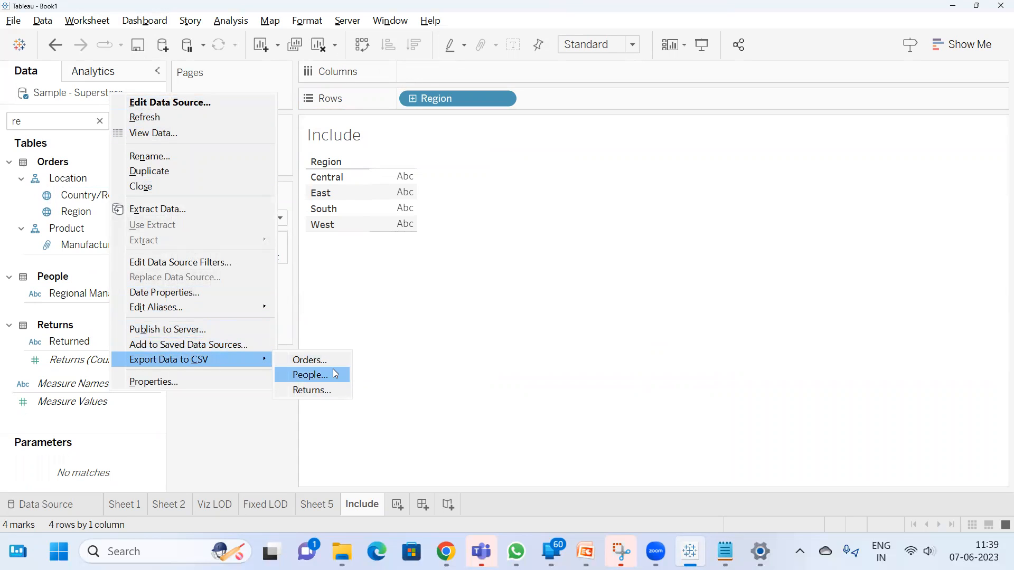
click(316, 360)
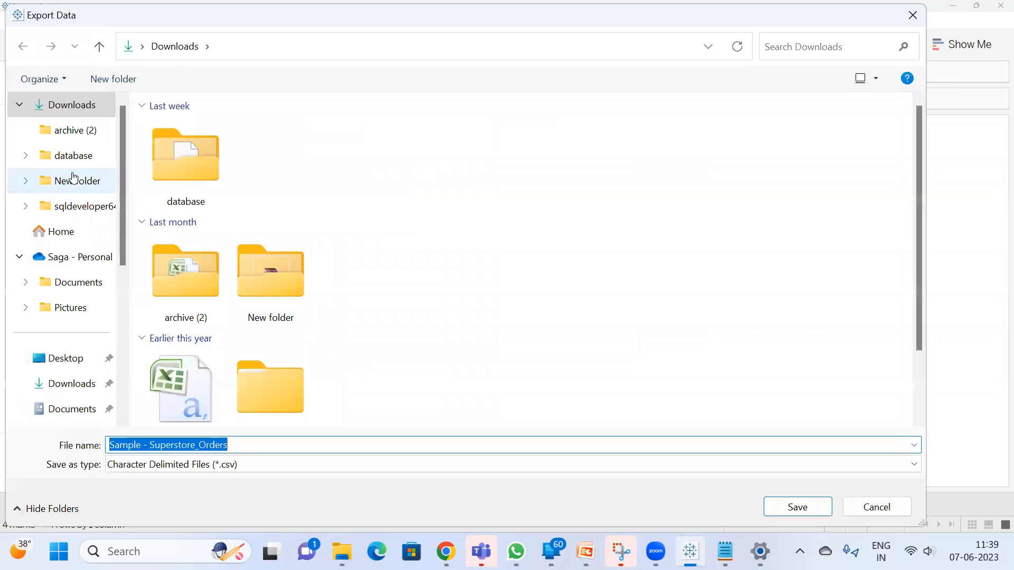
click(74, 357)
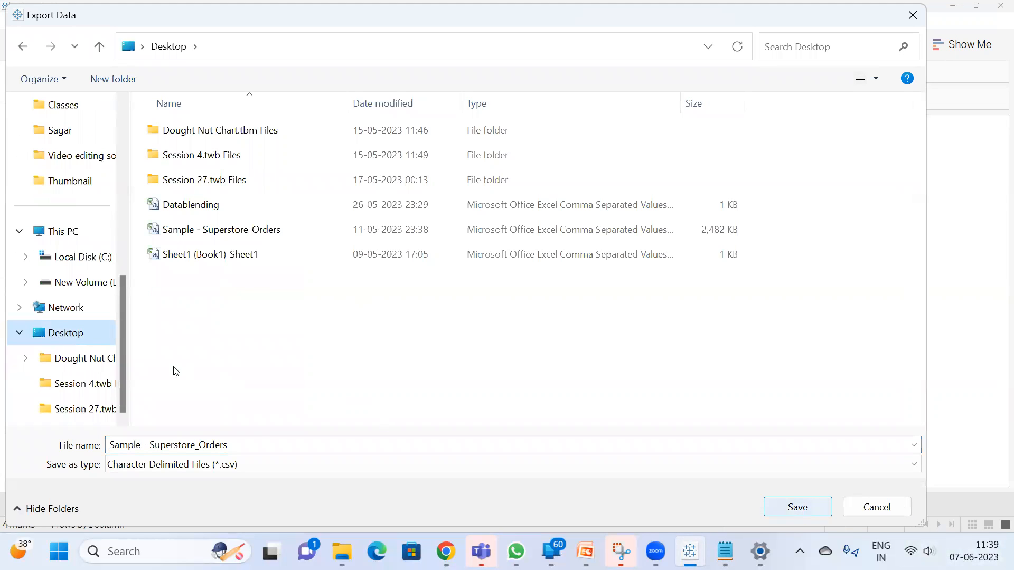
click(244, 444)
text(Include)
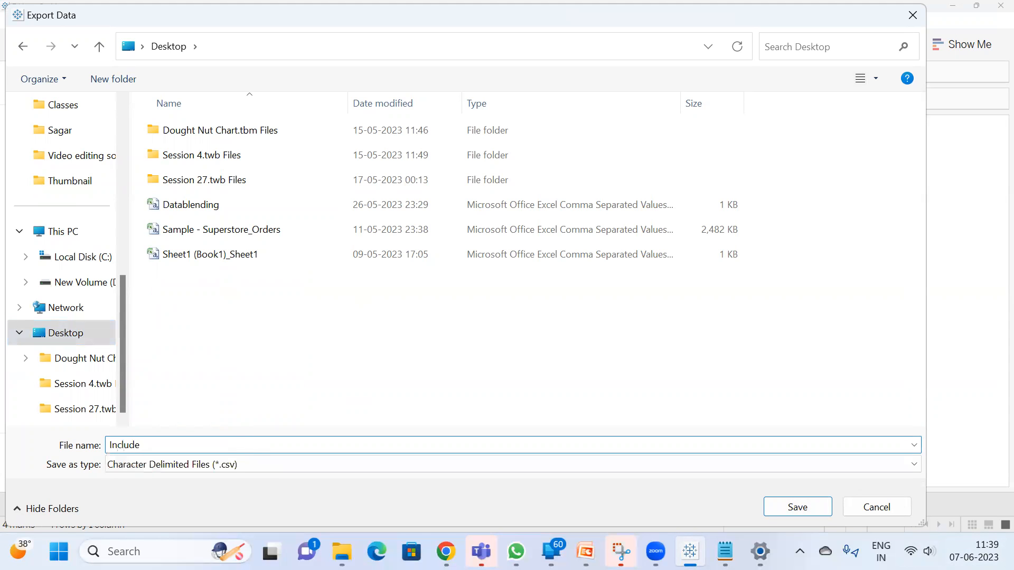
key(Return)
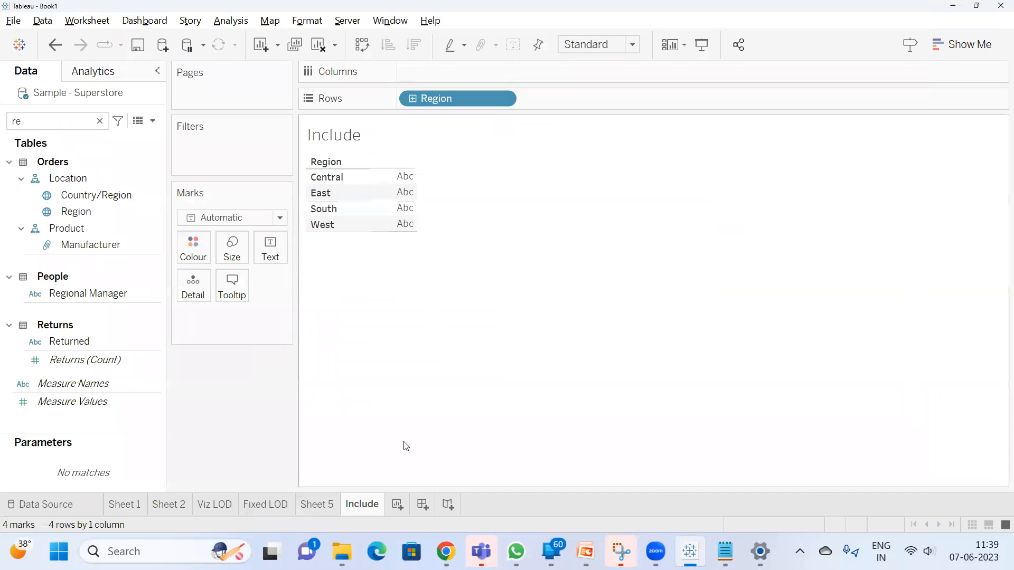
Open the Include CSV from the Desktop folder in Excel and widen the Category and Order Date columns
click(342, 551)
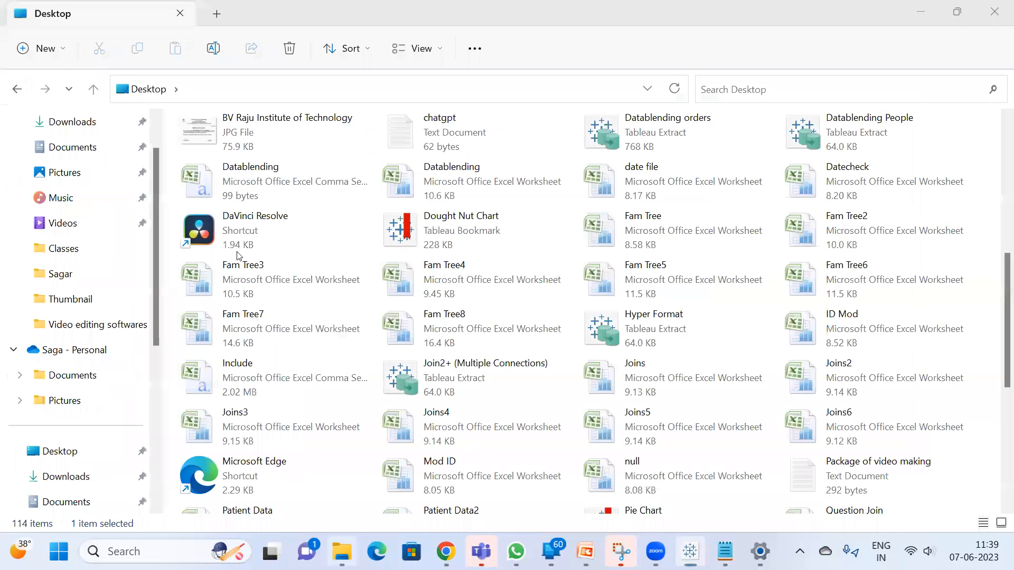
click(269, 236)
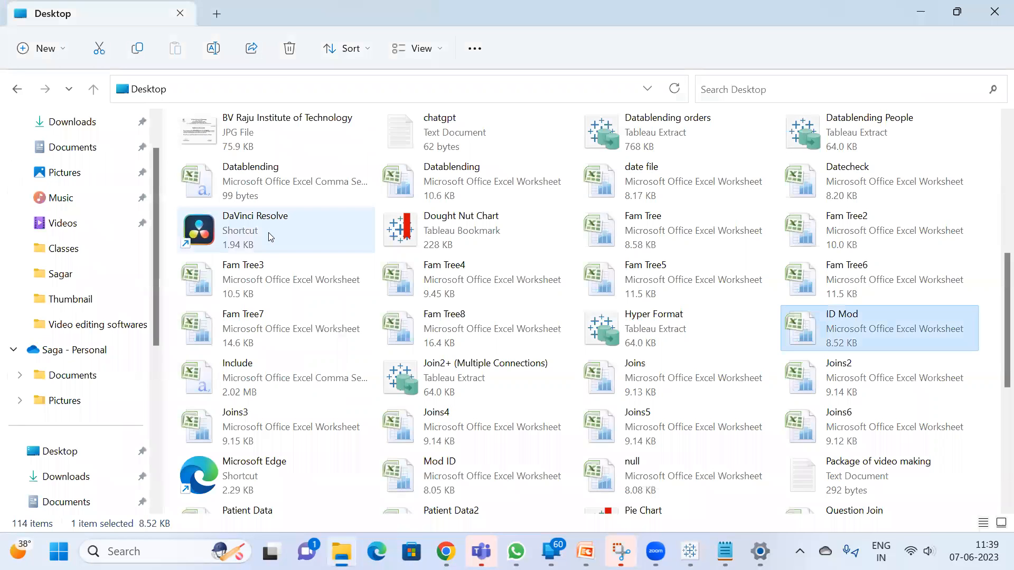
key(i)
double_click(287, 377)
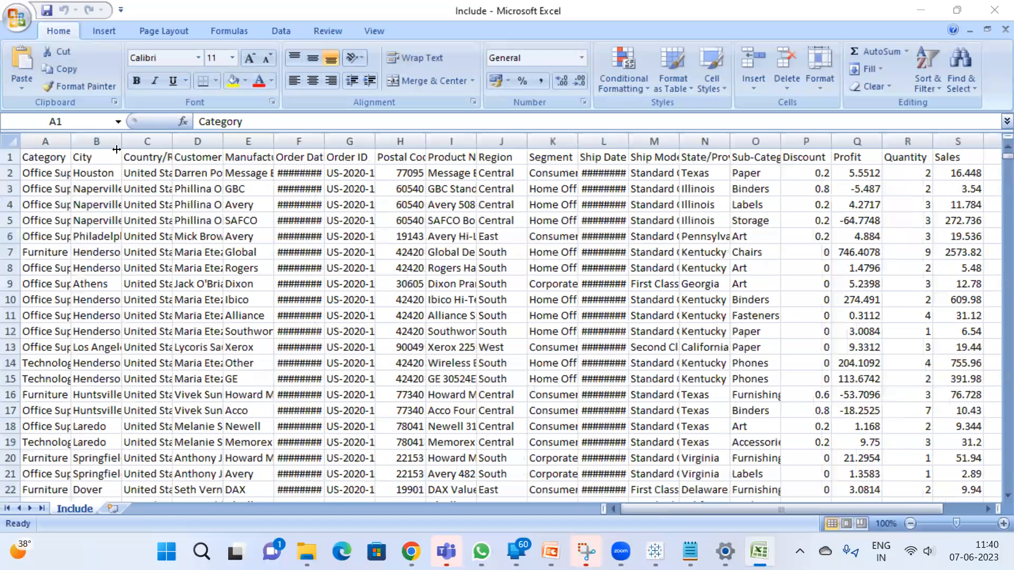
drag(65, 143, 88, 144)
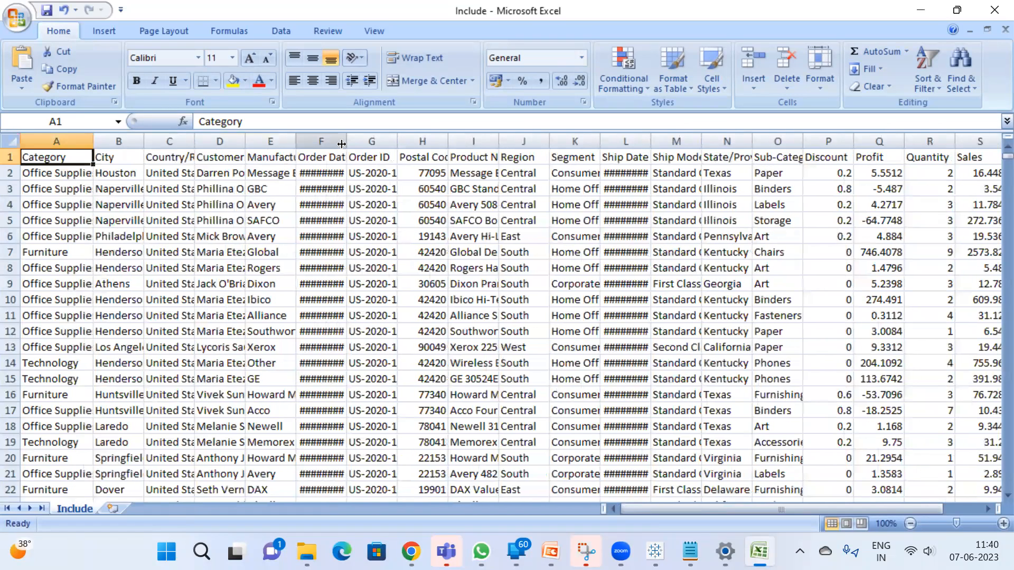
drag(342, 143, 352, 143)
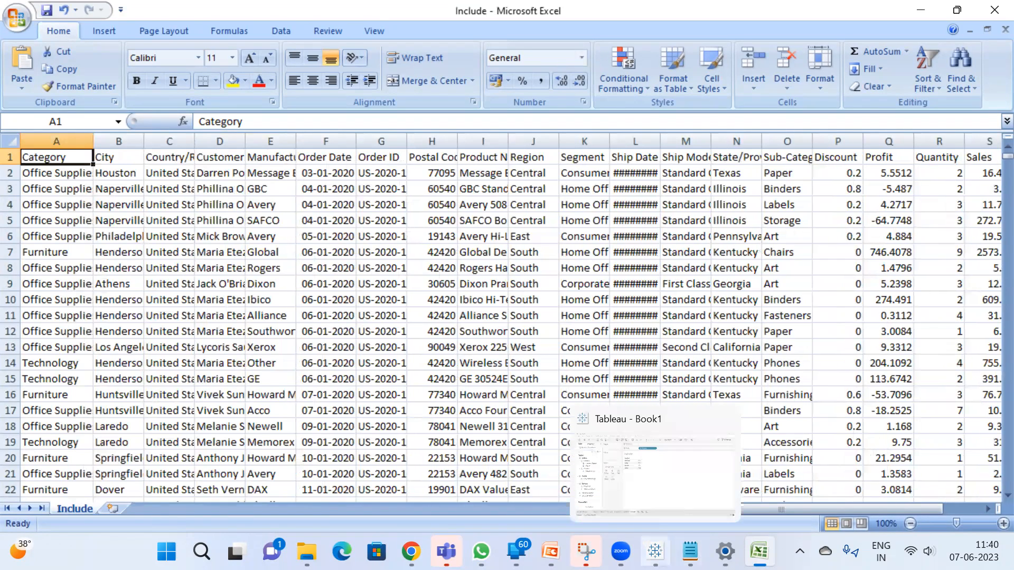
Switch back to Tableau, search the fields for "sa" and add Sales to the Region view
click(655, 551)
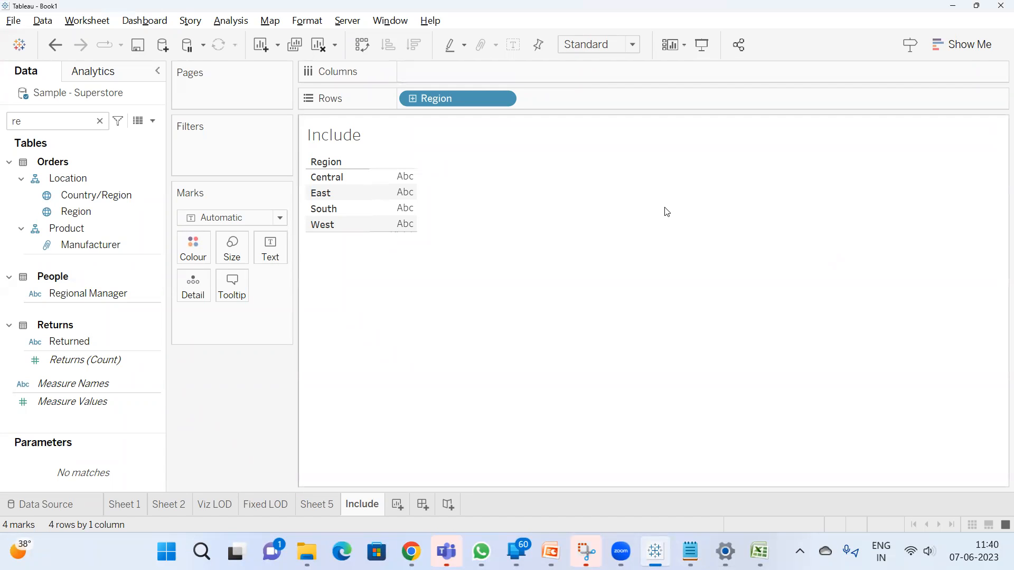
double_click(68, 126)
text(sa)
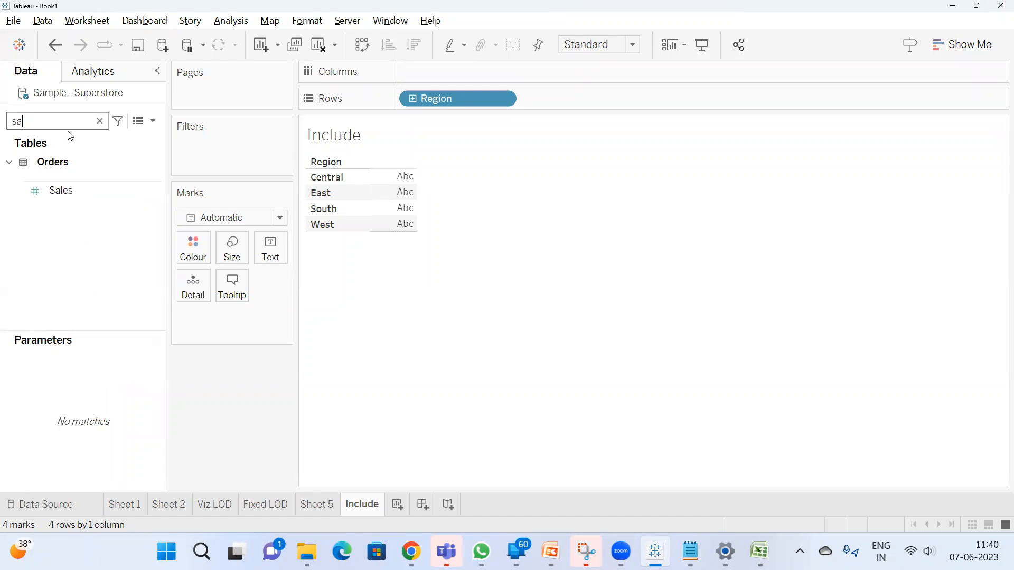
double_click(62, 189)
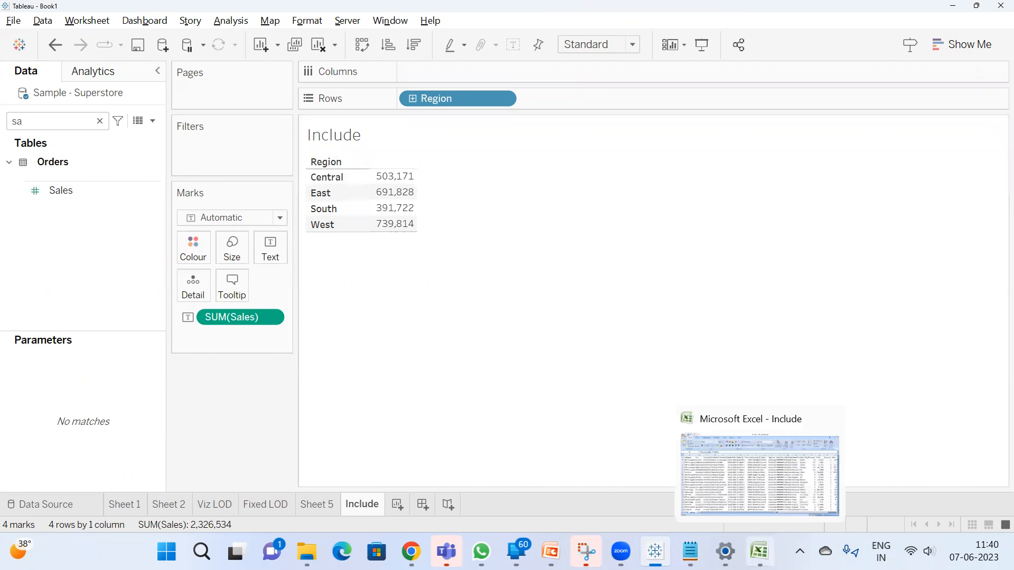
Look at the Include data in Excel, then return to Tableau and inspect the Sales value per Region
click(776, 553)
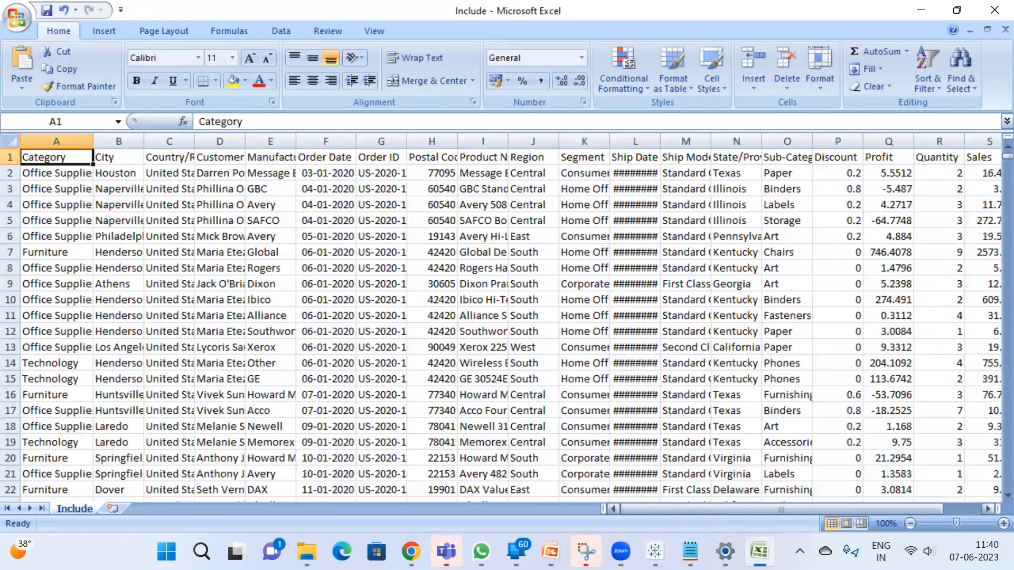
click(760, 553)
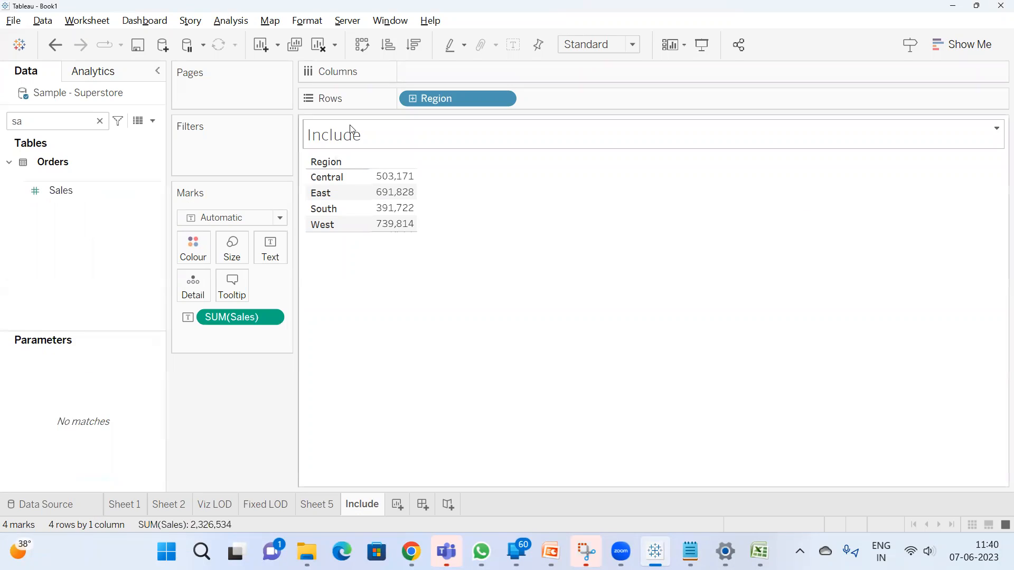
mouse_move(375, 202)
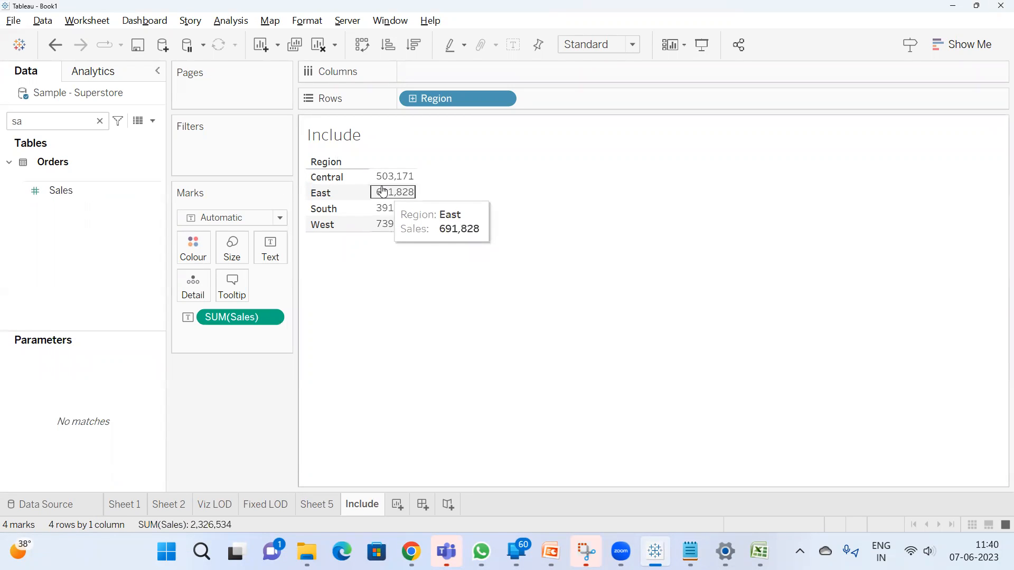
Switch to the Include sheet in Excel and widen the Country/Region column to show its full contents
key(alt+Tab)
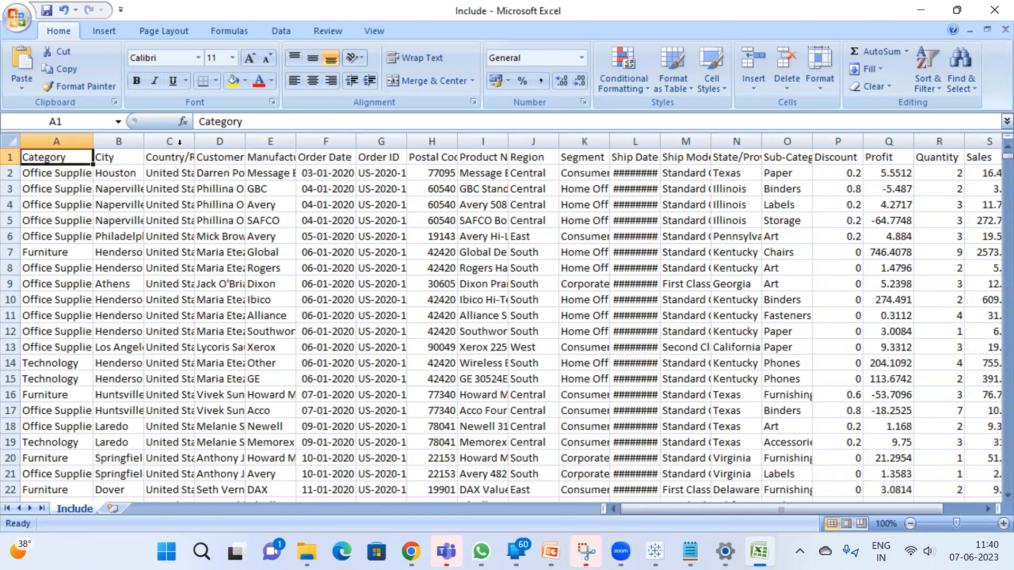
drag(192, 142, 242, 143)
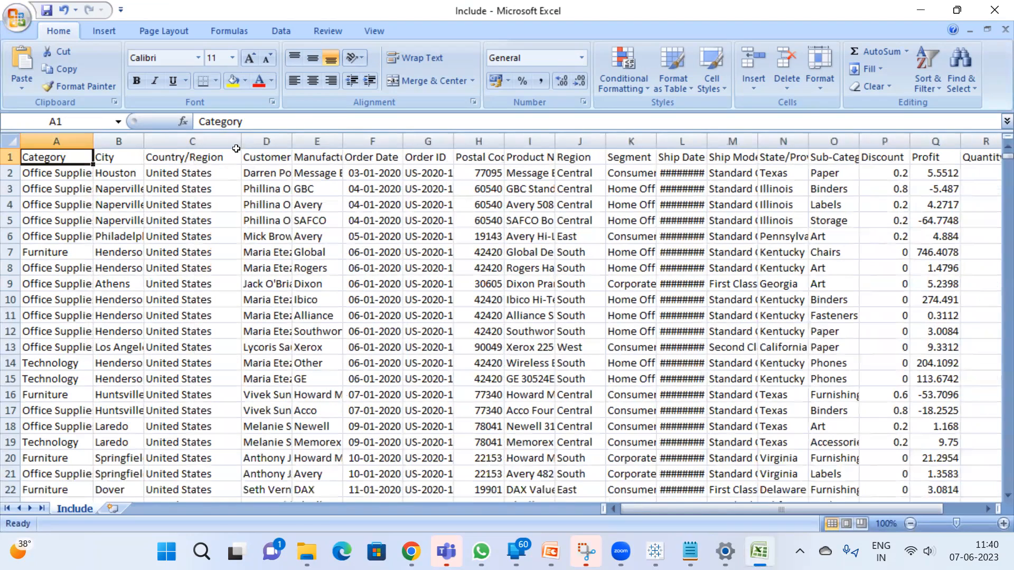
click(226, 156)
key(alt+Tab)
key(alt+Tab)
Turn on filtering for the header row and filter the Region column to Central only
click(307, 157)
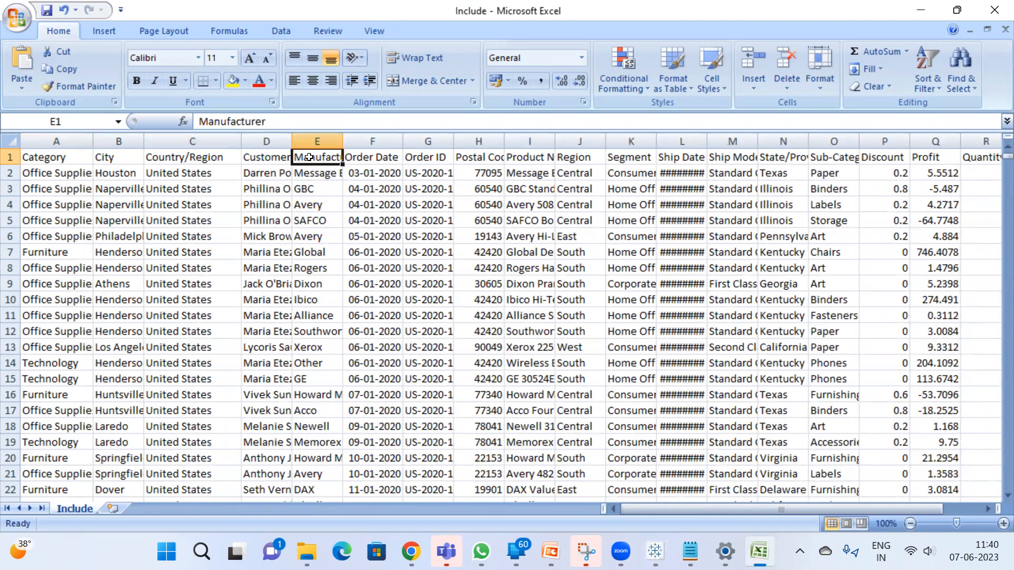
key(Right)
key(Right)
key(Right)
key(Right)
key(Right)
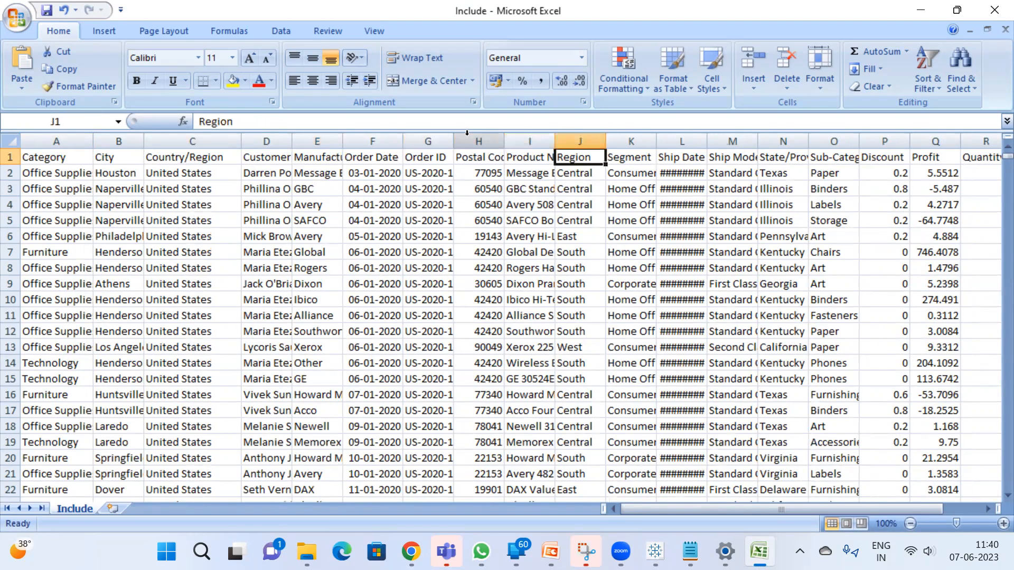
key(ctrl+shift+l)
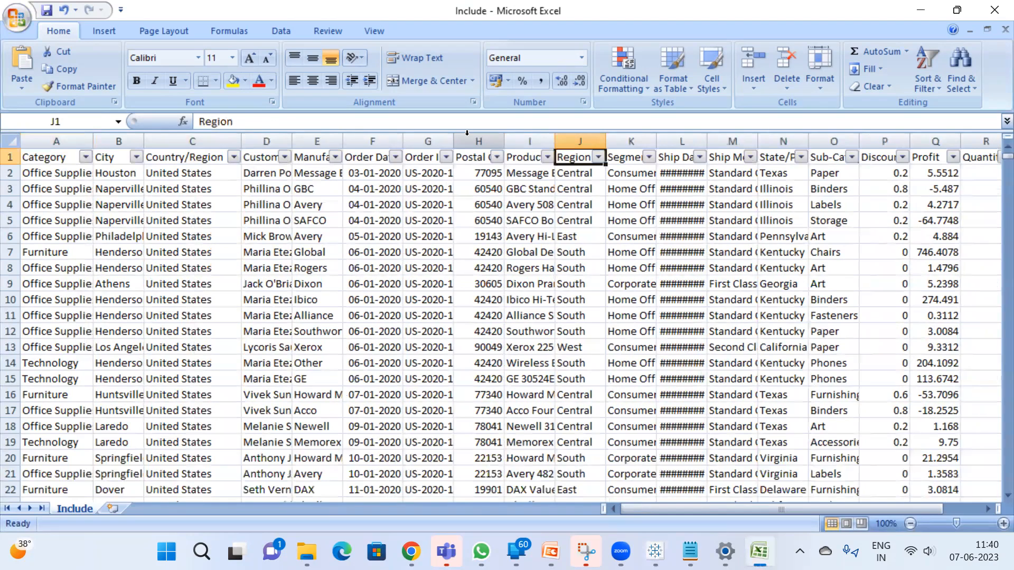
click(598, 158)
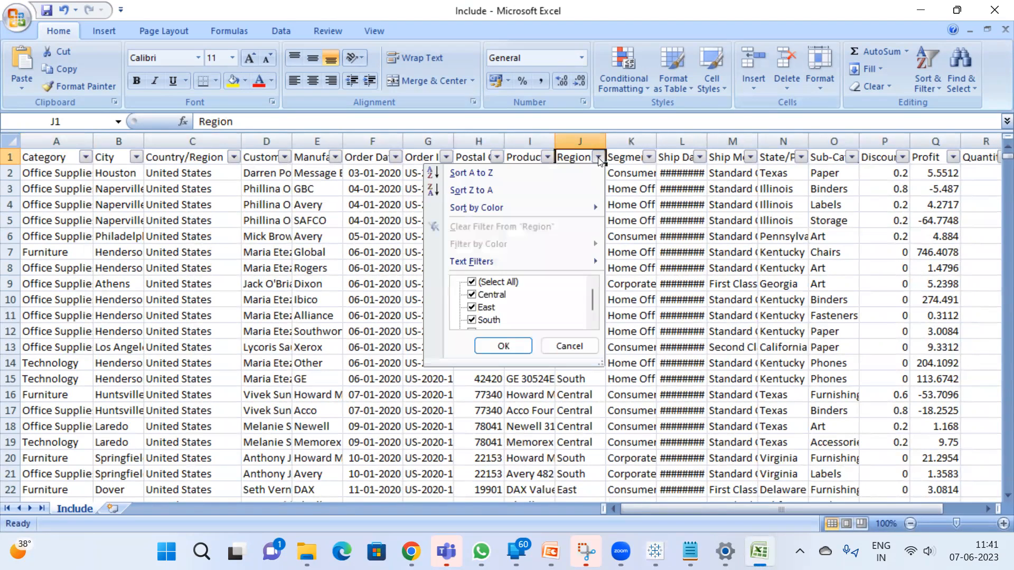
click(496, 283)
click(496, 296)
click(503, 346)
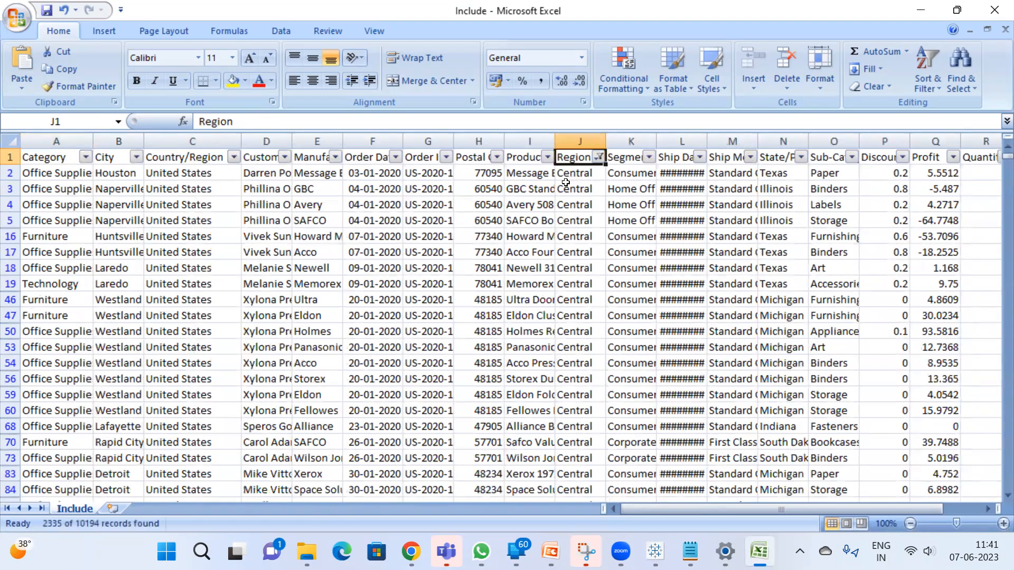
Select all Sales values of the Central rows to read their sum, and compare it with Central's Sales in Tableau
click(565, 175)
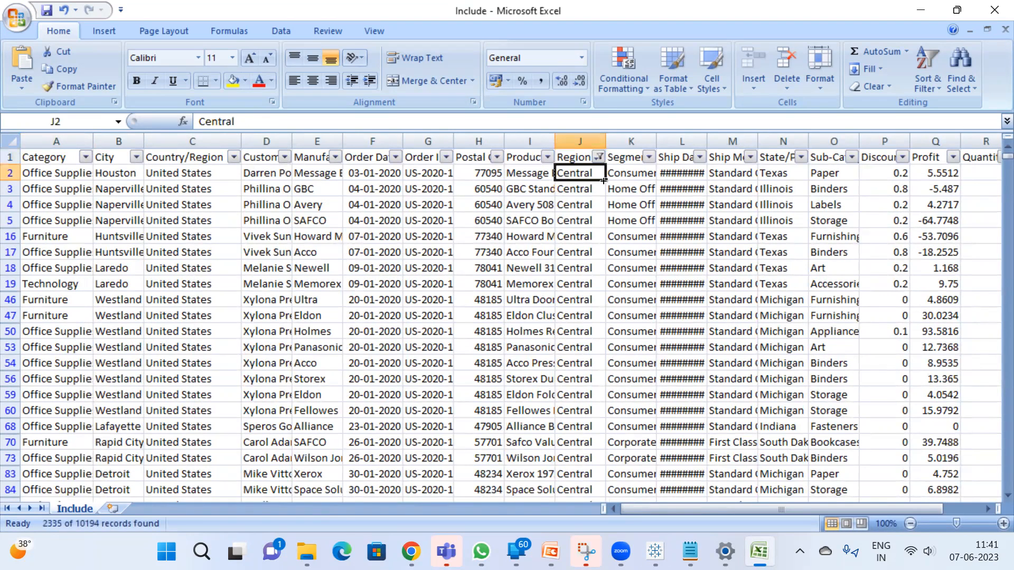
key(ctrl+shift+Down)
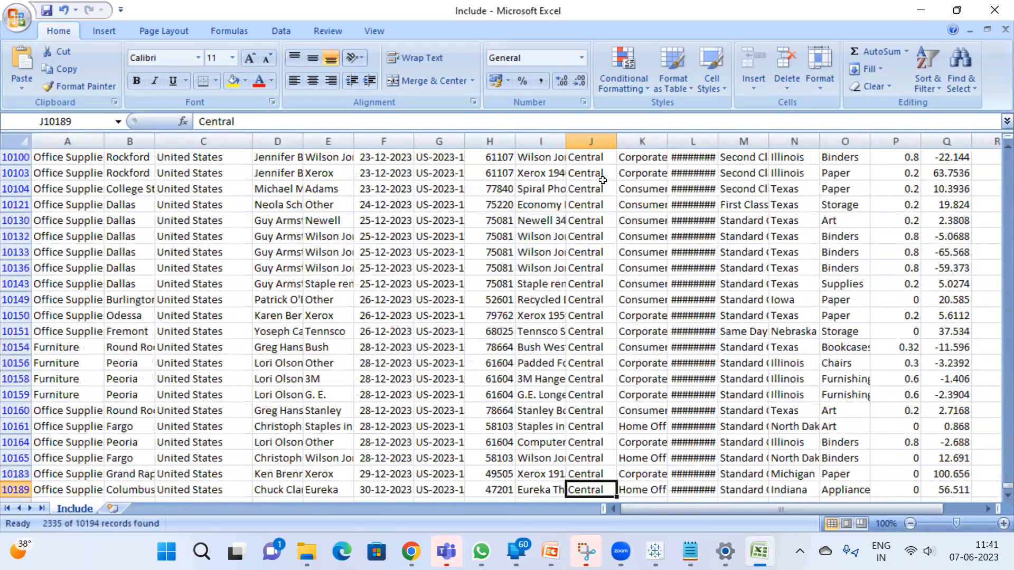
key(ctrl+Up)
key(Right)
key(Right)
key(Right)
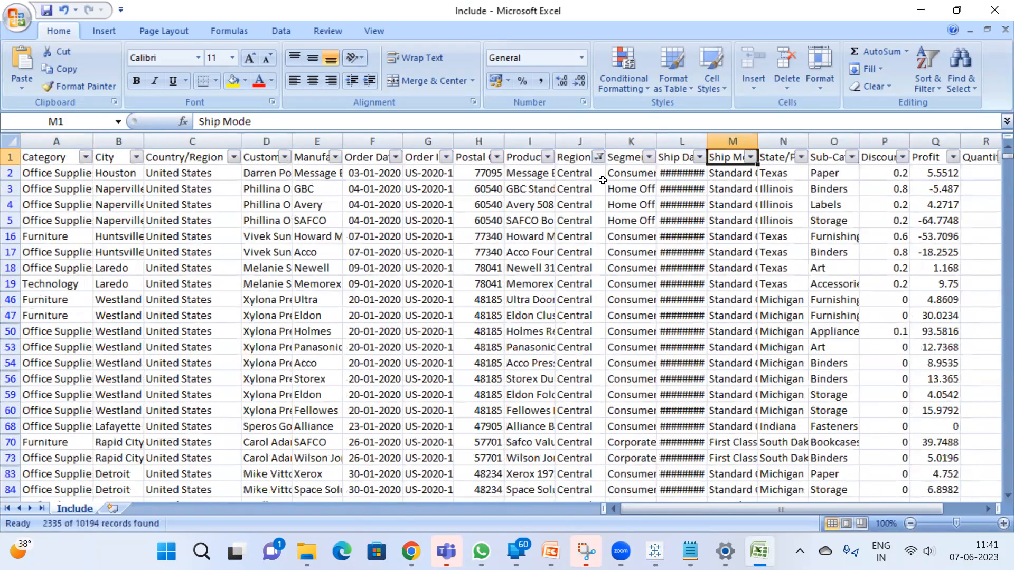
key(Right)
key(Right)
key(Right)
key(Right)
key(Right)
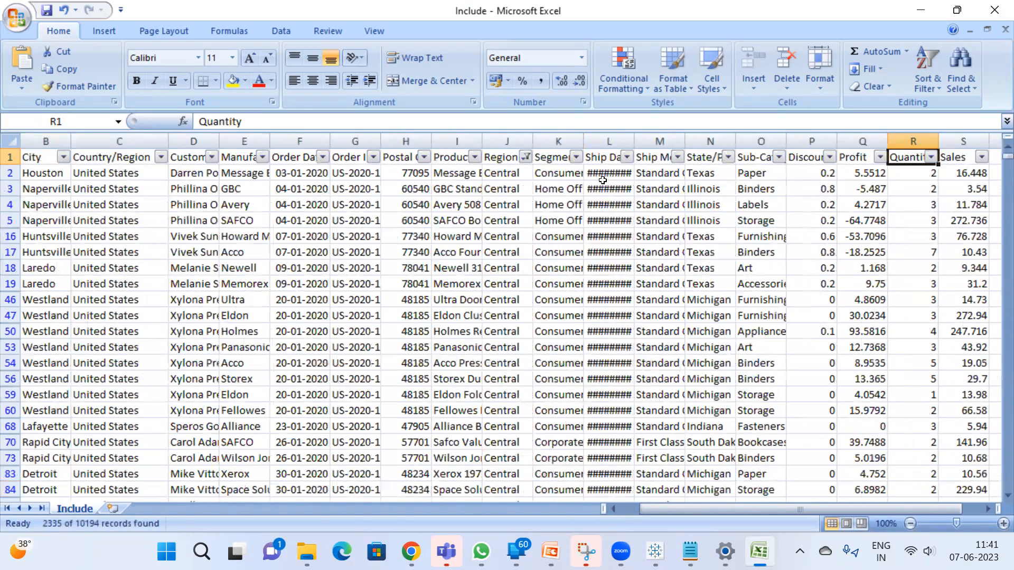
key(Right)
key(Down)
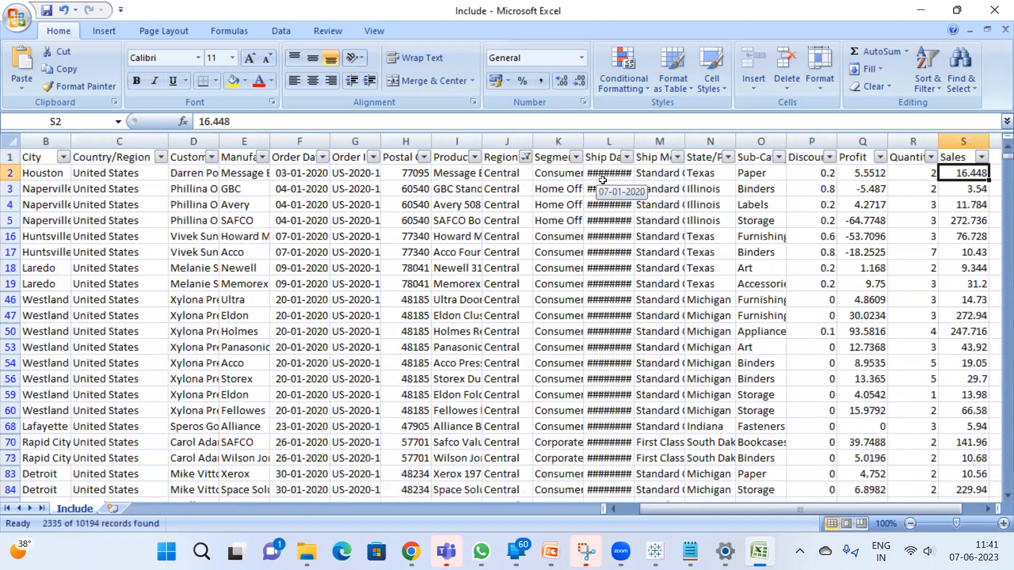
key(ctrl+shift+Down)
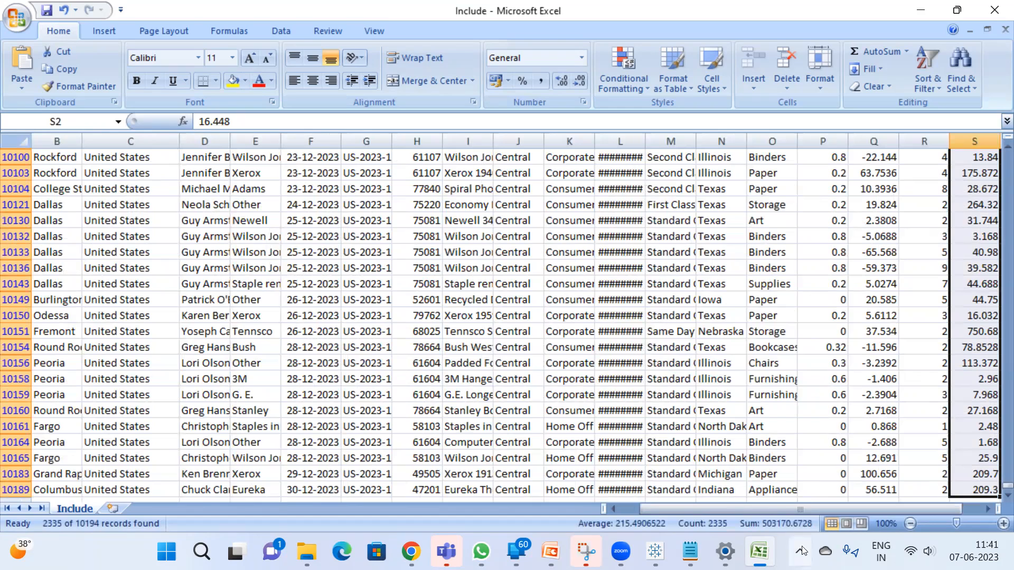
mouse_move(767, 533)
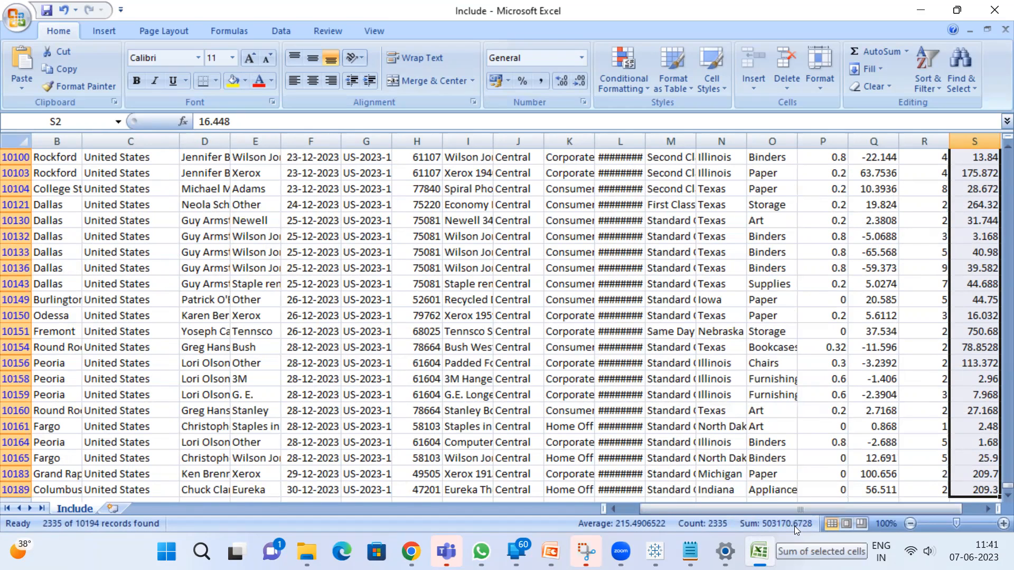
key(alt+Tab)
mouse_move(397, 179)
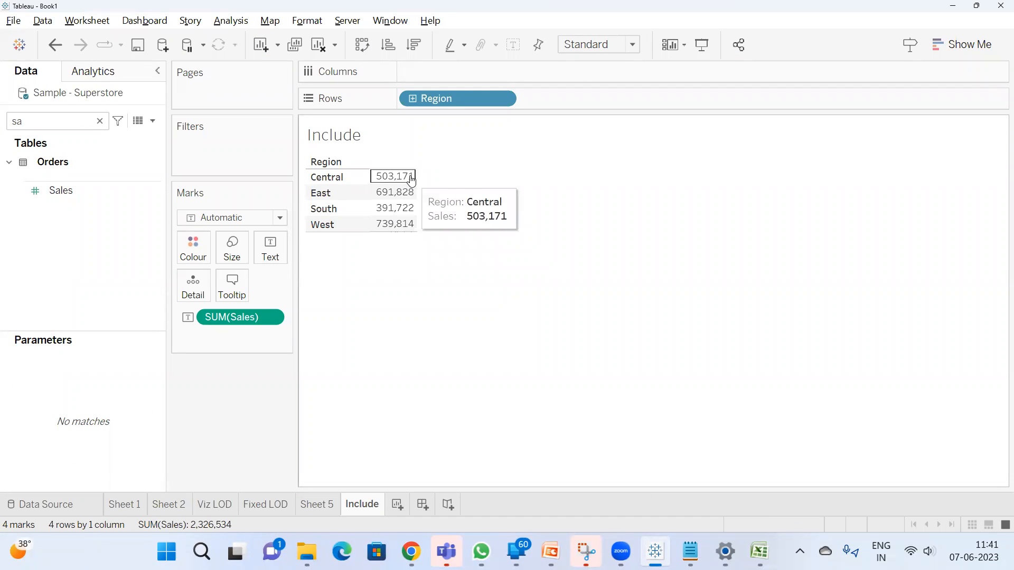
Return to Excel and change the Region filter from Central to East
key(alt+Tab)
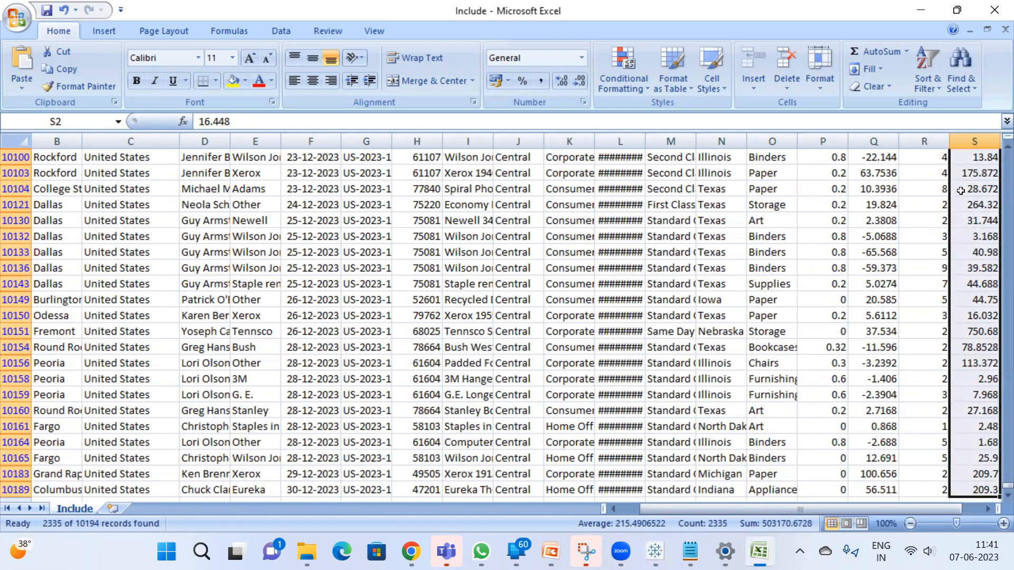
scroll(919, 186, up, 2)
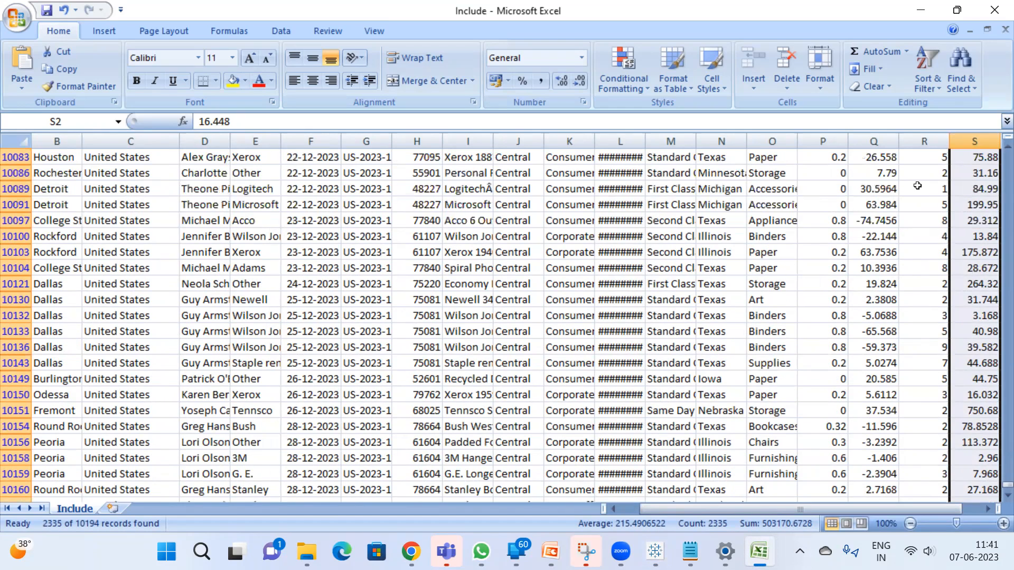
click(917, 185)
key(ctrl+Up)
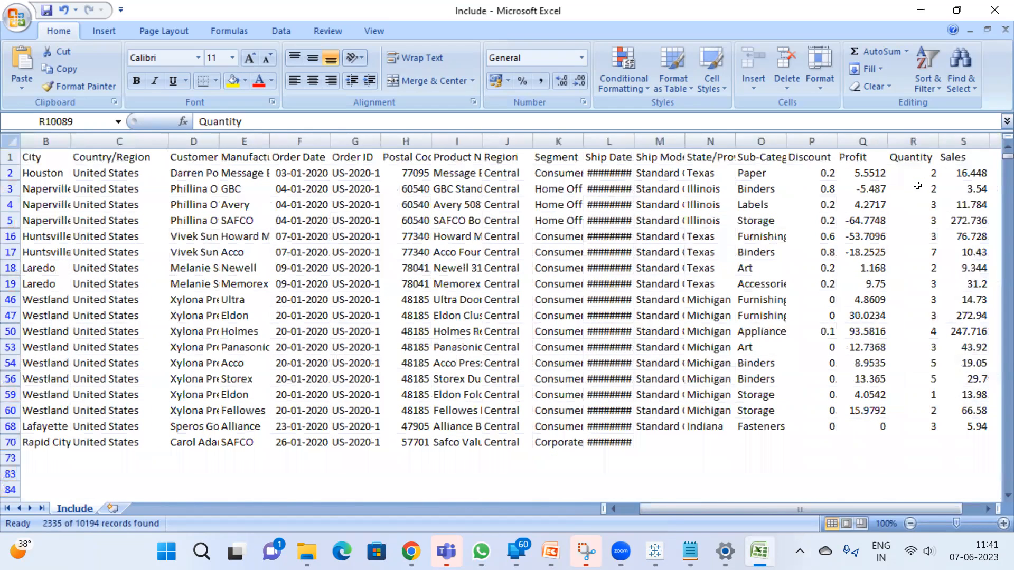
key(Left)
key(Left)
key(Left)
key(Left)
key(Left)
key(Left)
key(Left)
key(Left)
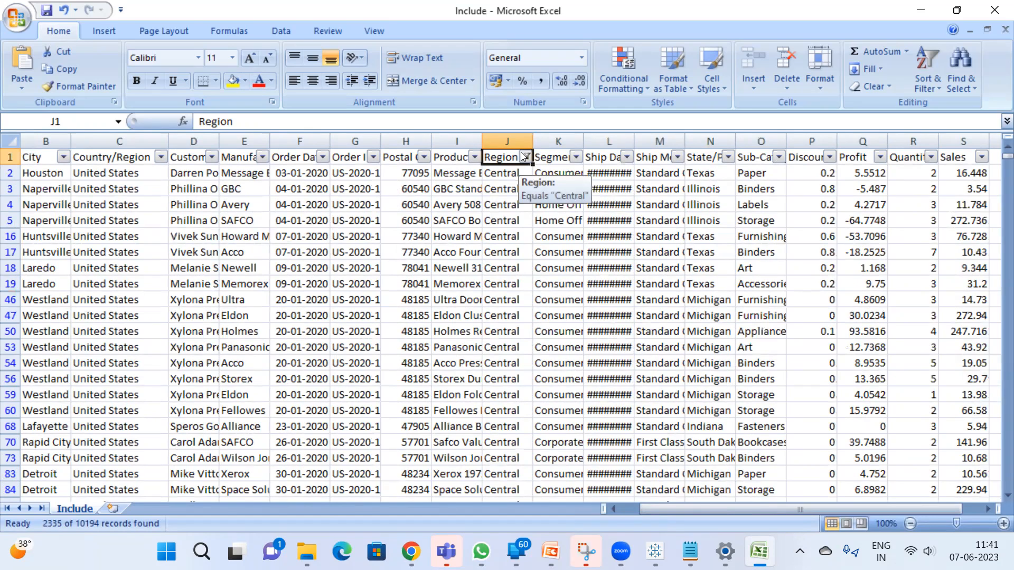
click(522, 155)
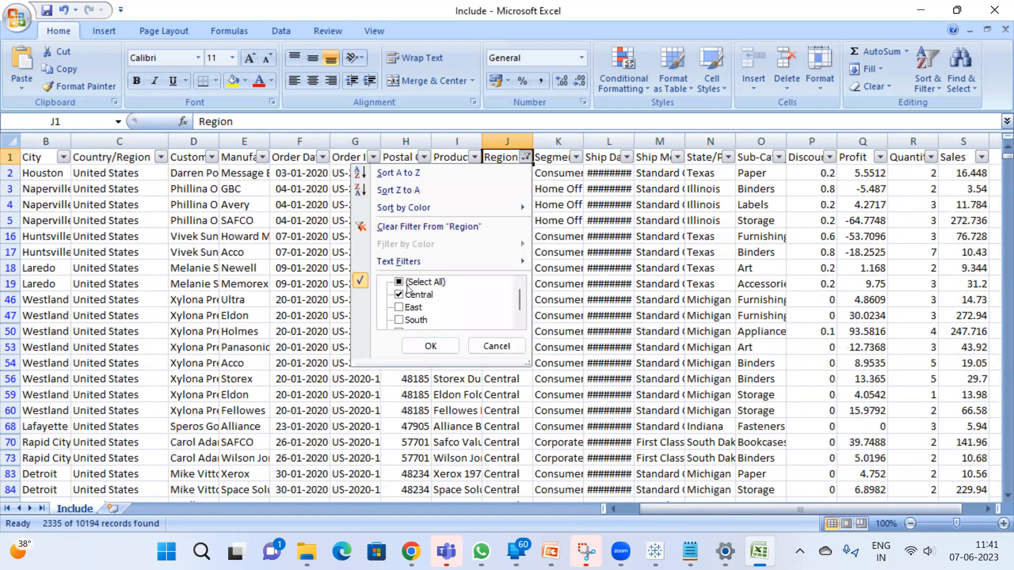
click(399, 295)
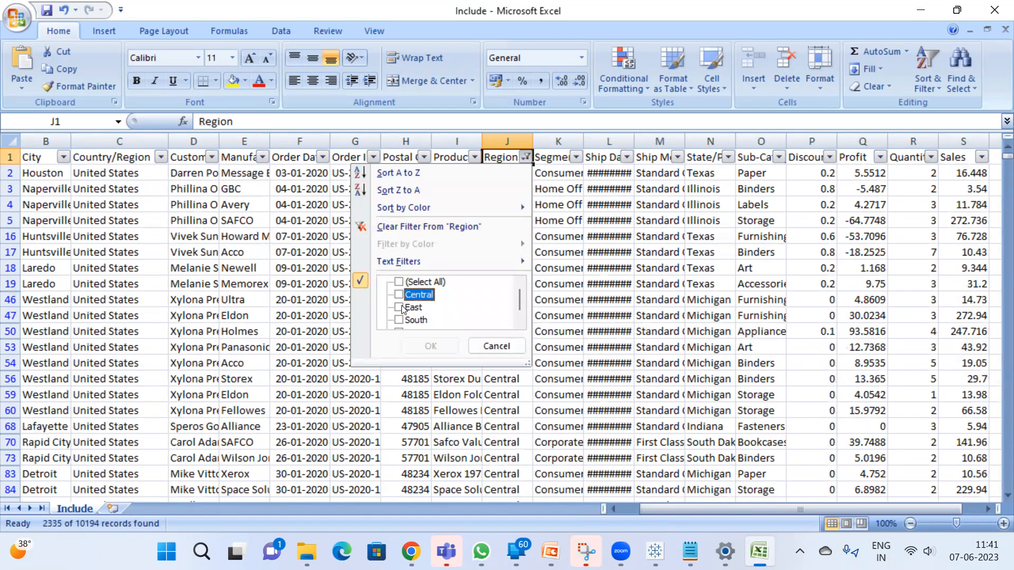
click(399, 307)
click(430, 346)
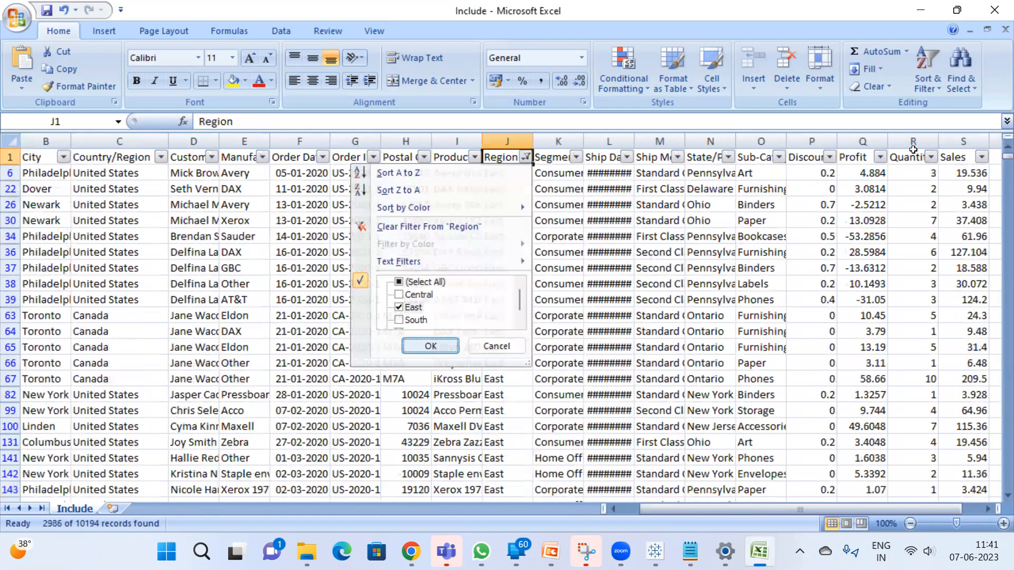
Select the whole Sales column of the East rows to read its sum
click(960, 157)
key(Down)
click(962, 157)
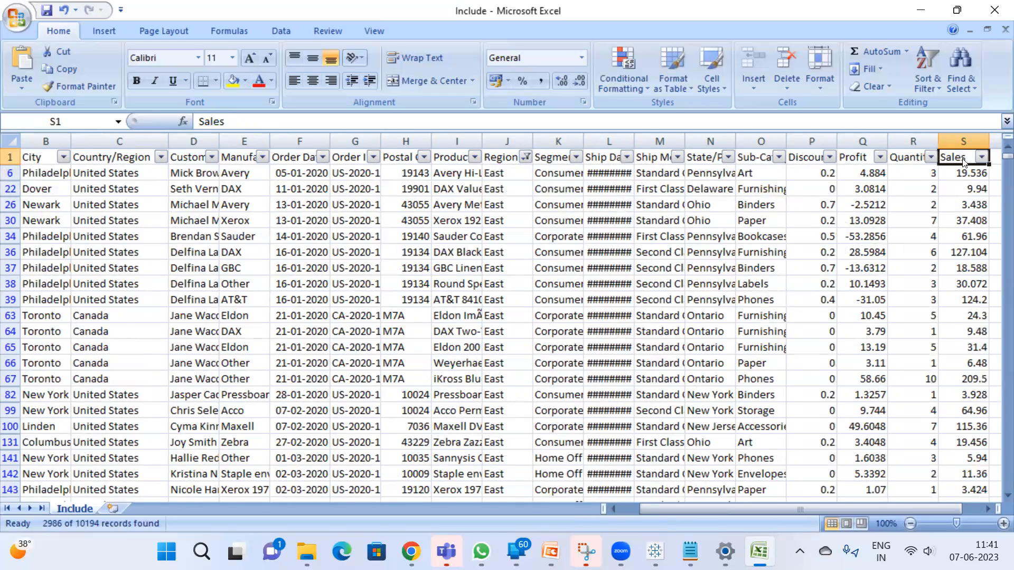
key(ctrl+shift+Down)
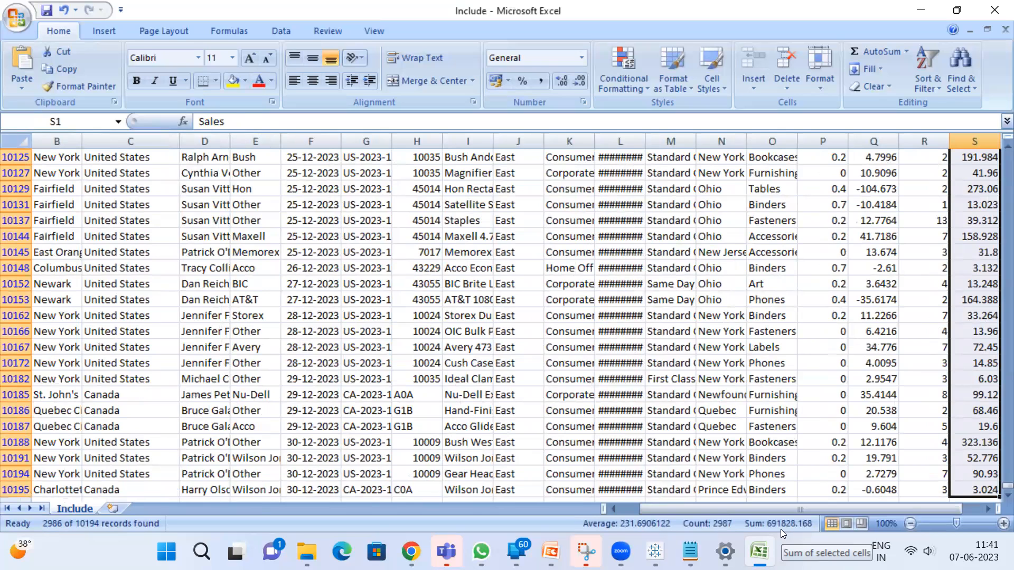
Switch to Tableau, change the Sales aggregation from Sum to Average and widen the value column in the Region table
key(alt+Tab)
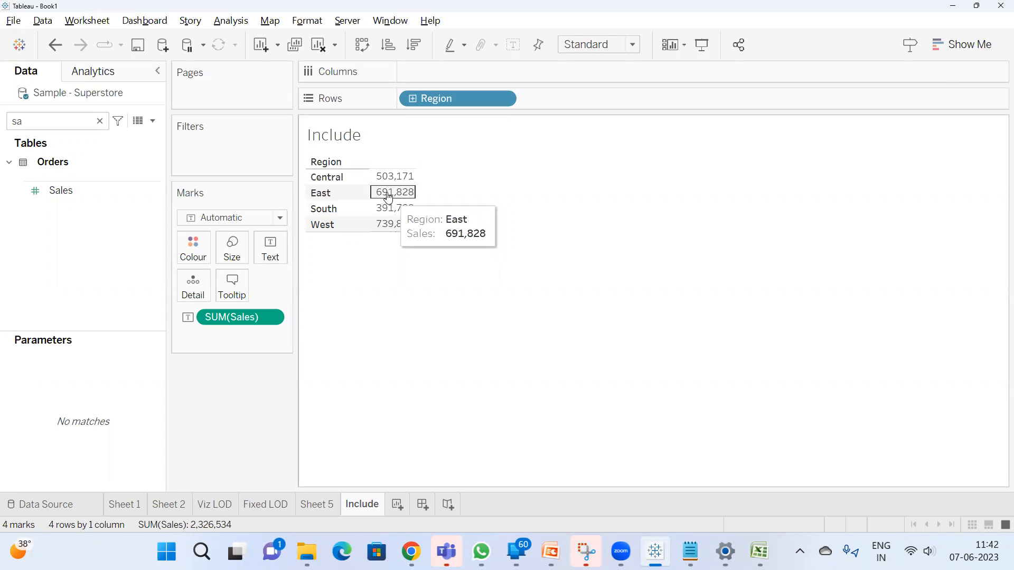
right_click(227, 322)
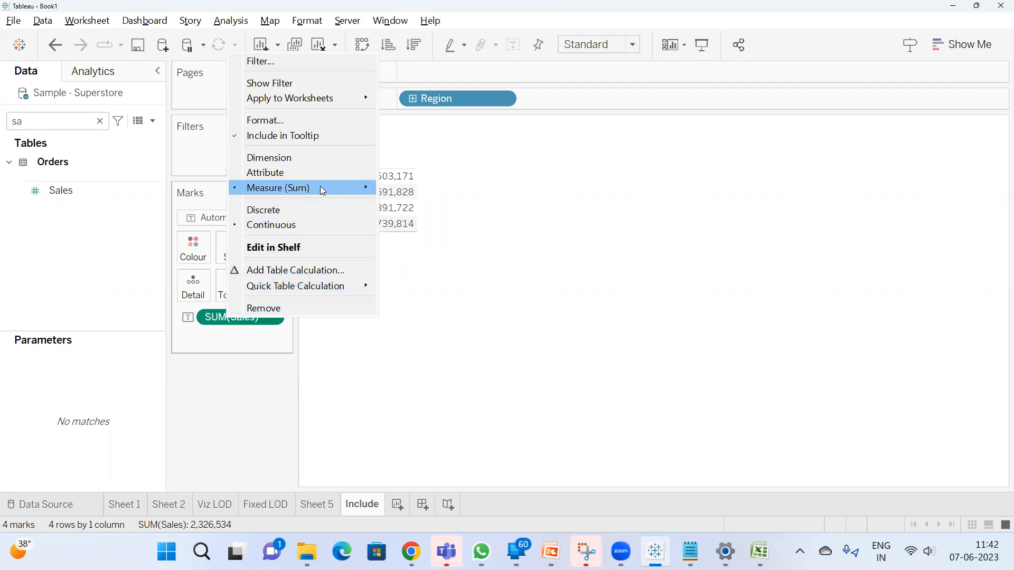
mouse_move(320, 186)
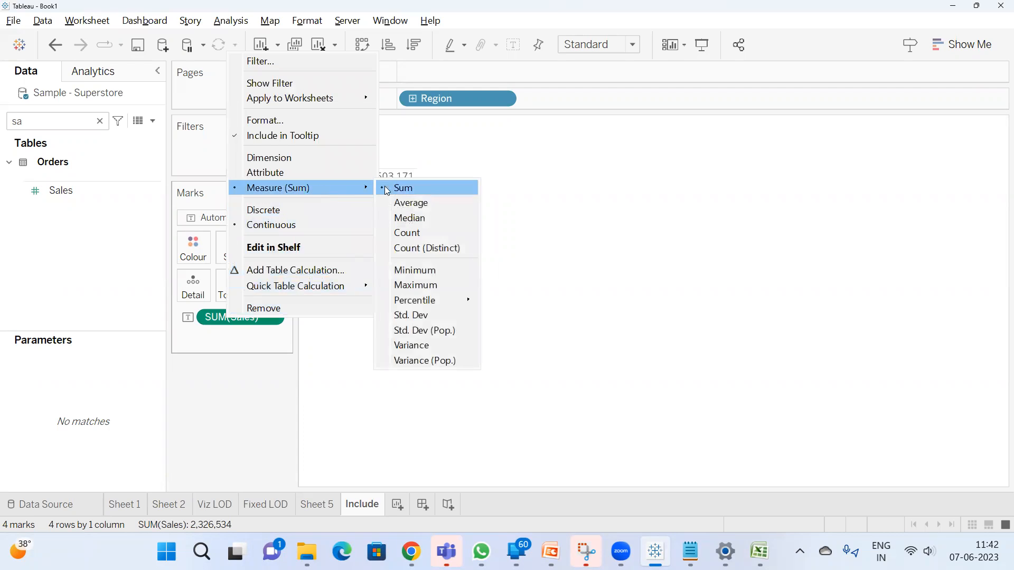
click(415, 201)
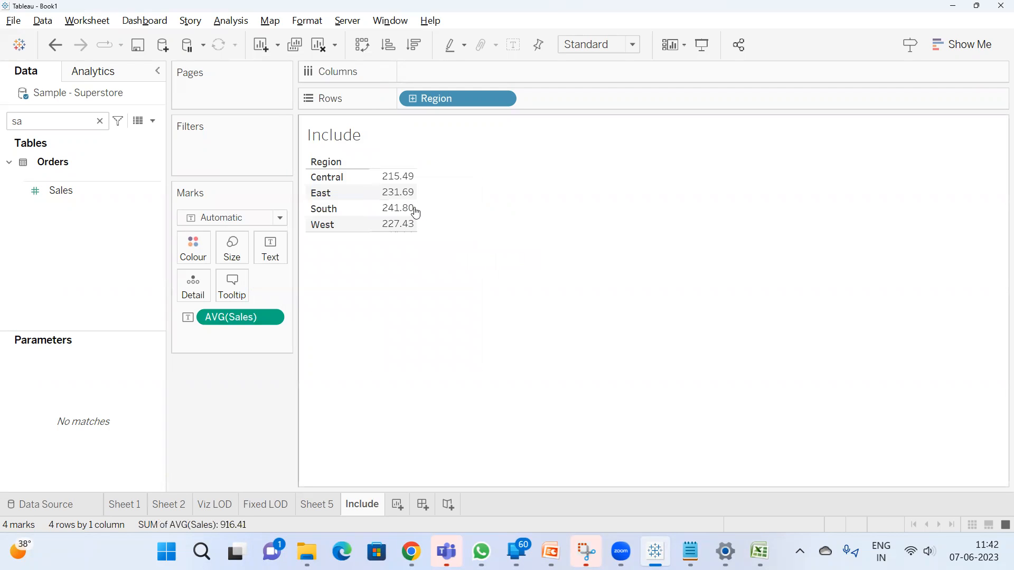
mouse_move(414, 212)
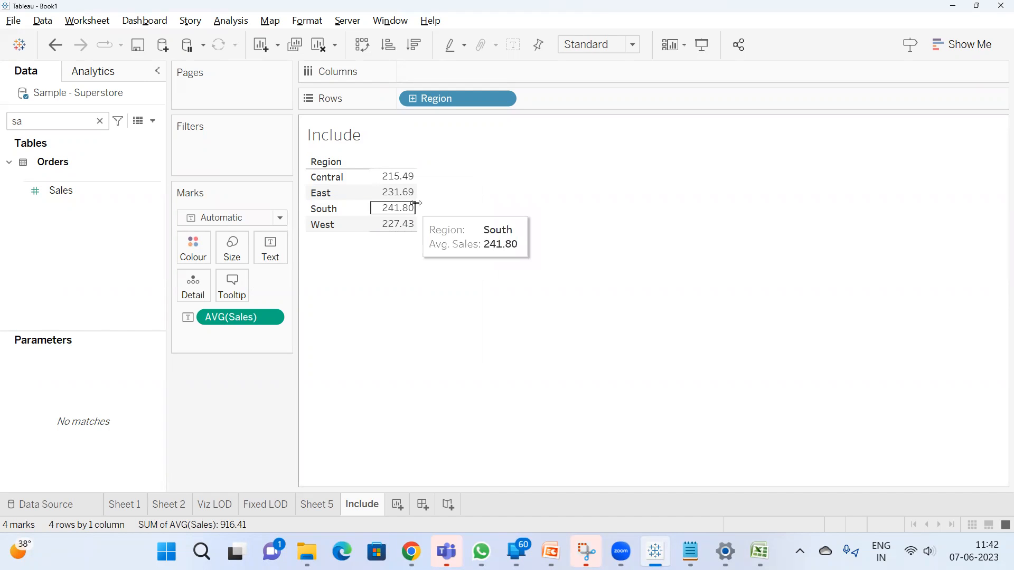
drag(415, 206, 474, 210)
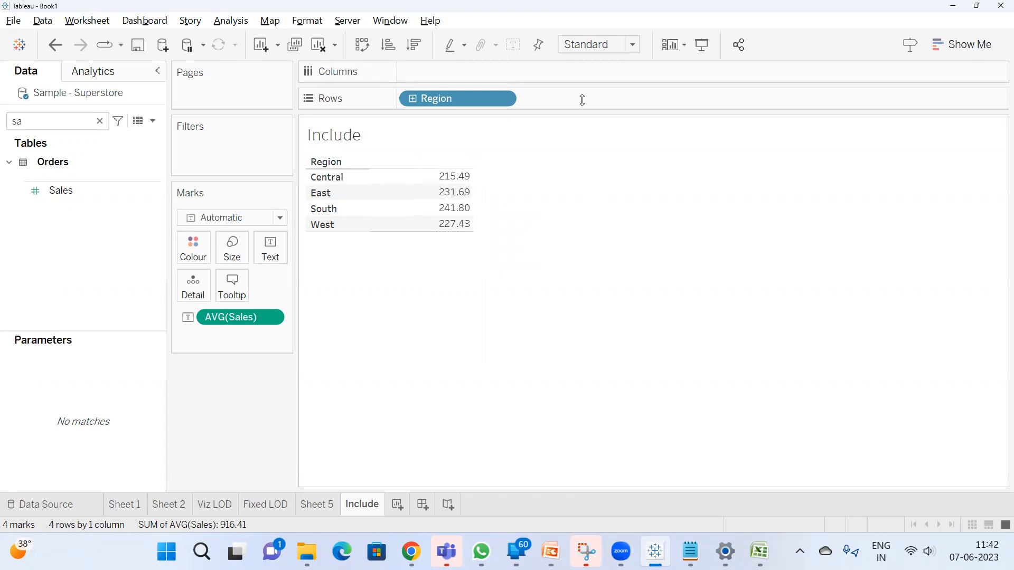
Compare the average of the selected East sales in Excel with East's average Sales in Tableau
key(alt+Tab)
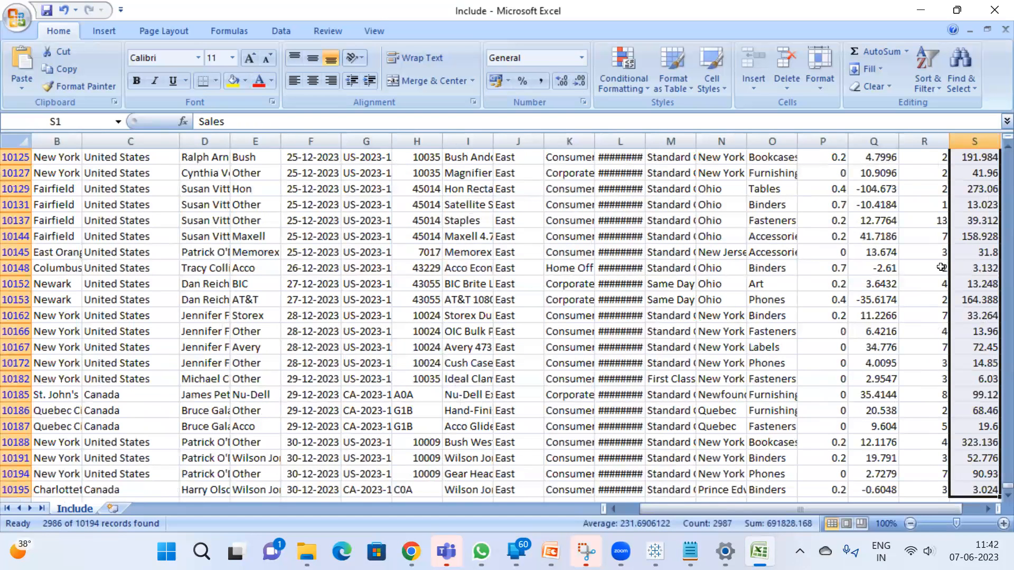
key(alt+Tab)
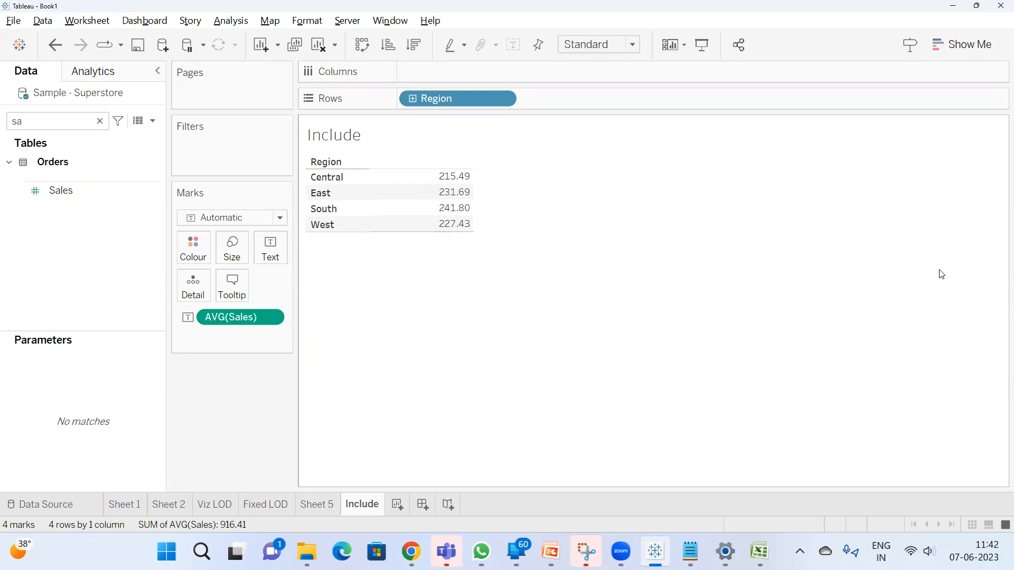
key(alt+Tab)
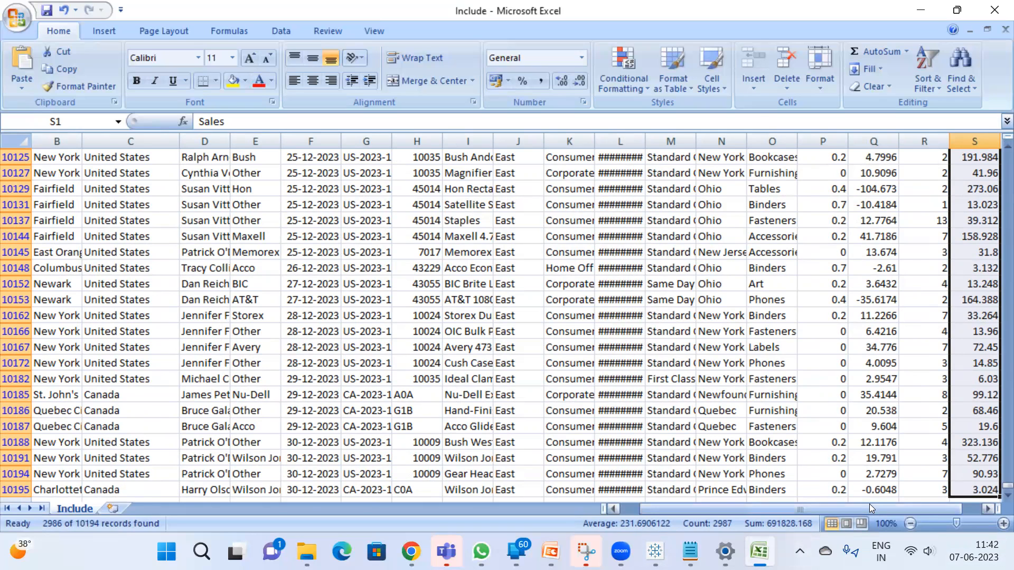
Search Windows for "calc" and open the Calculator over the Excel sheet
key(alt+Tab)
key(super)
text(calculator)
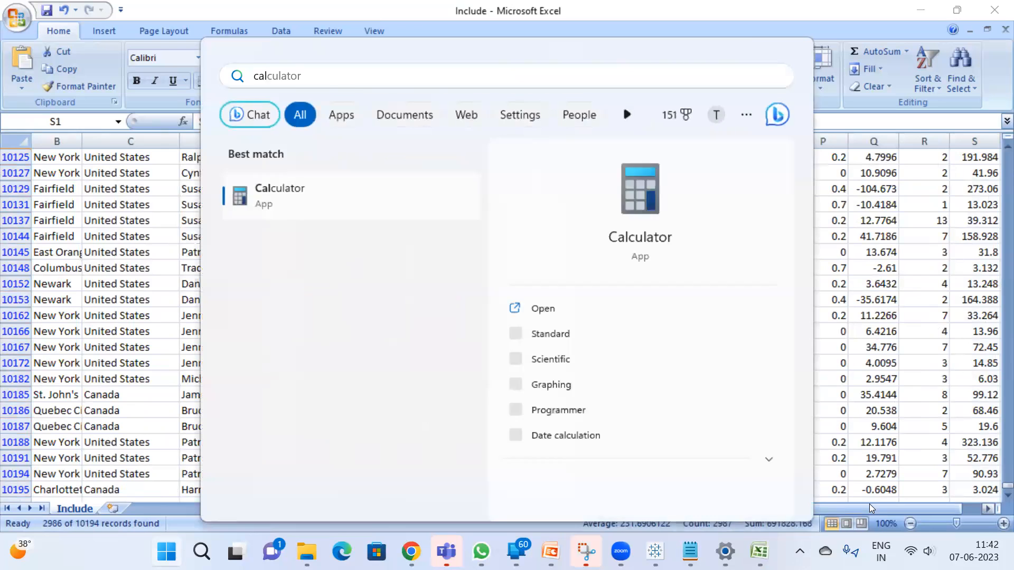
key(Return)
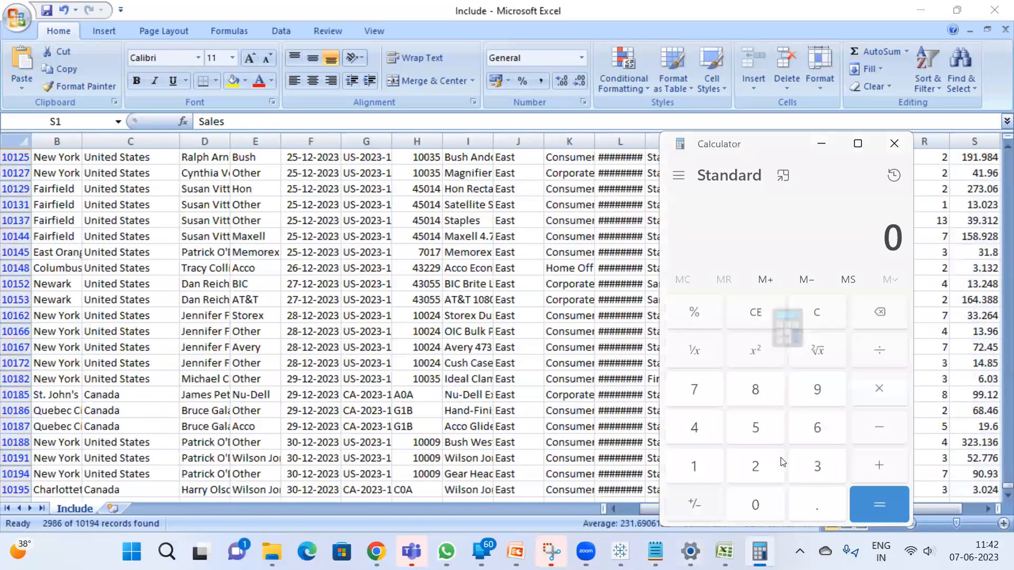
Move the Calculator window off the sales column and divide 691828 by 2987 to work out the East average
drag(739, 151, 236, 143)
text(6)
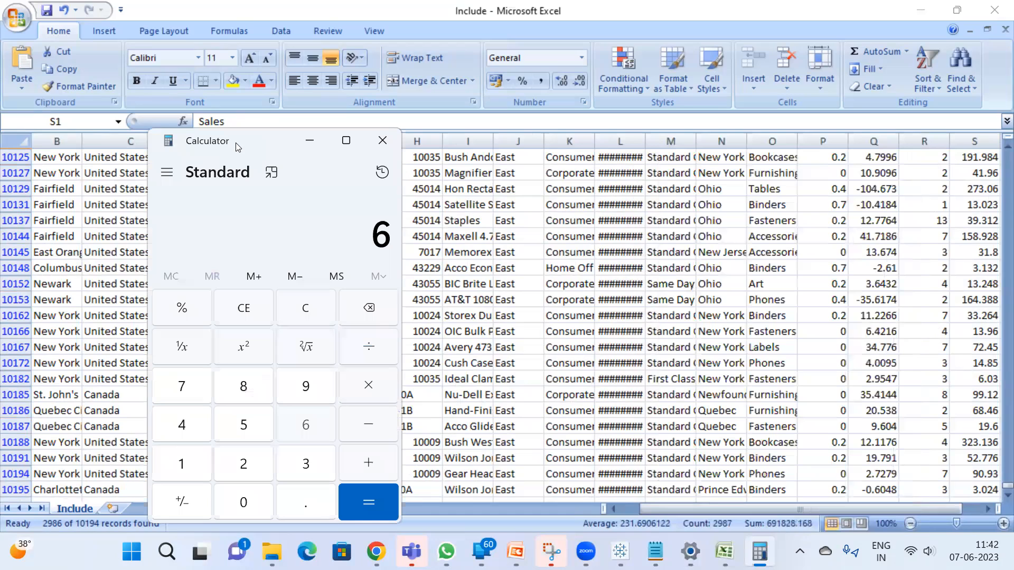
text(97)
key(BackSpace)
text(1,82)
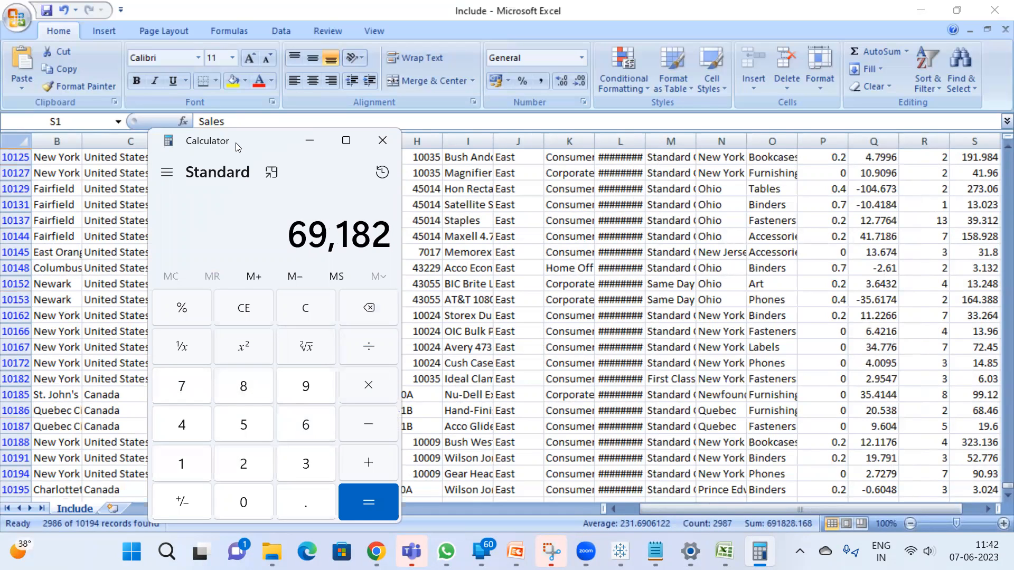
text(8)
key(slash)
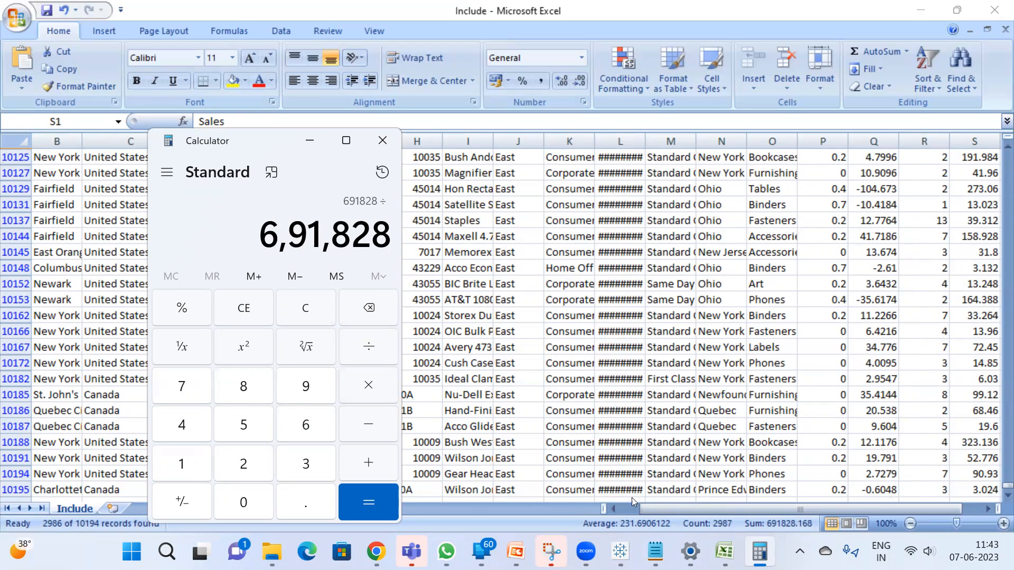
text(2987)
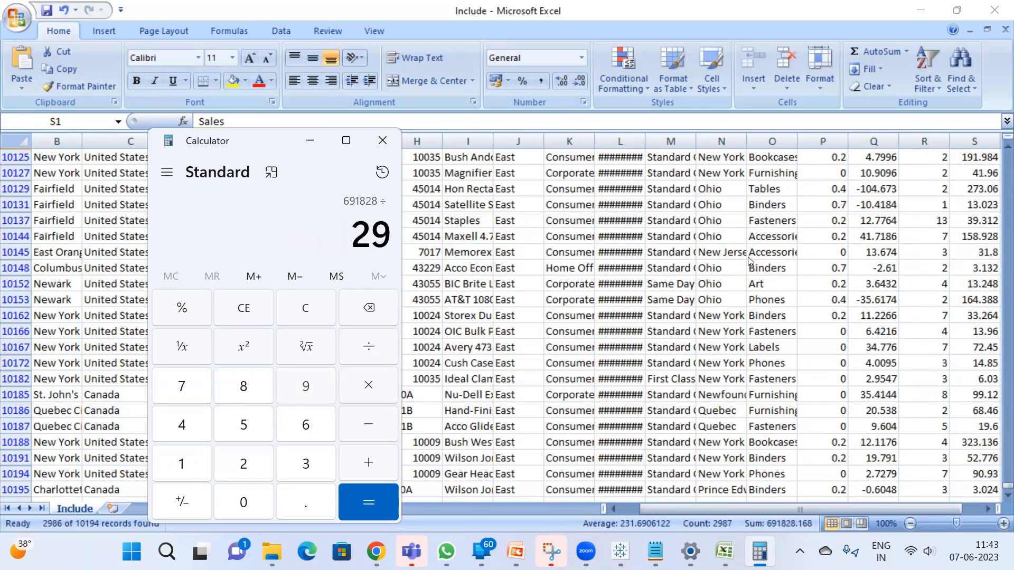
key(Return)
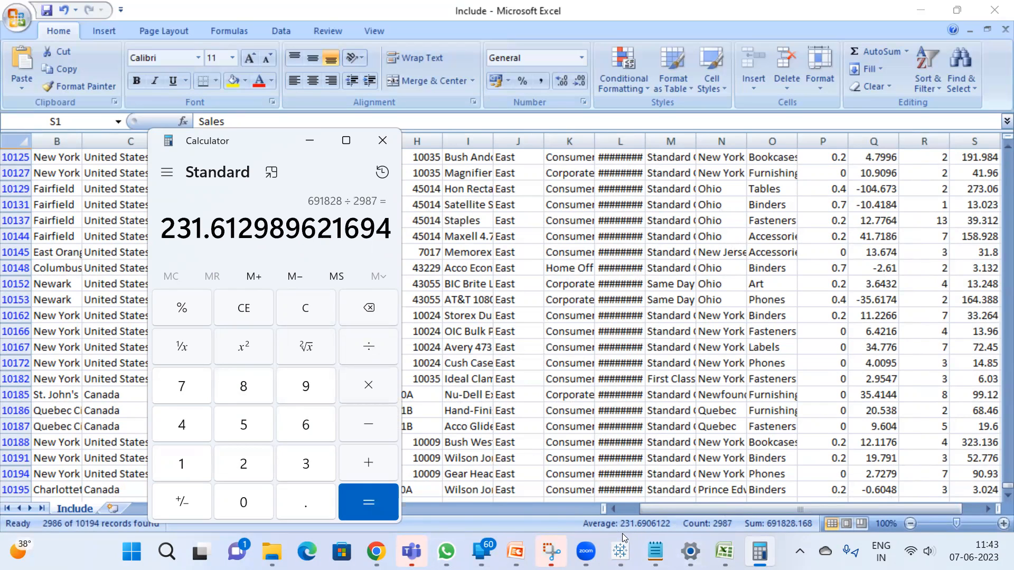
Compare the calculated average with East's average Sales in Tableau, and return to the Excel sheet
click(622, 552)
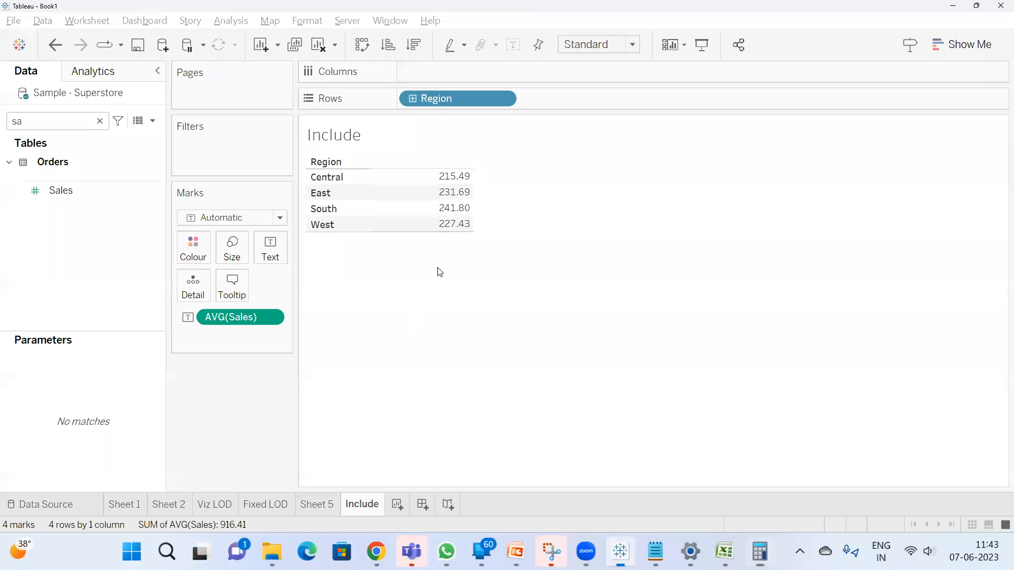
click(451, 197)
click(467, 354)
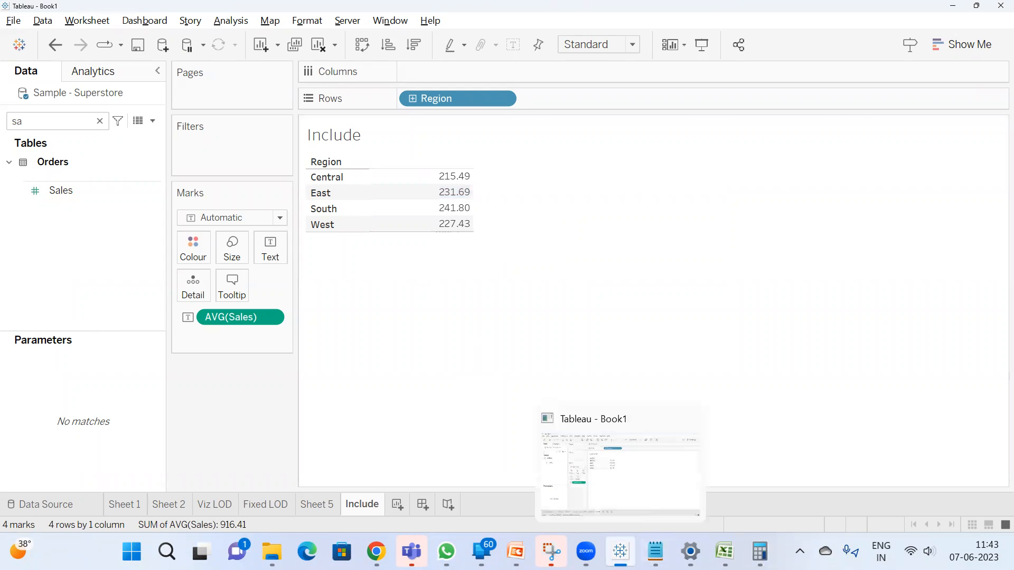
mouse_move(724, 551)
click(724, 475)
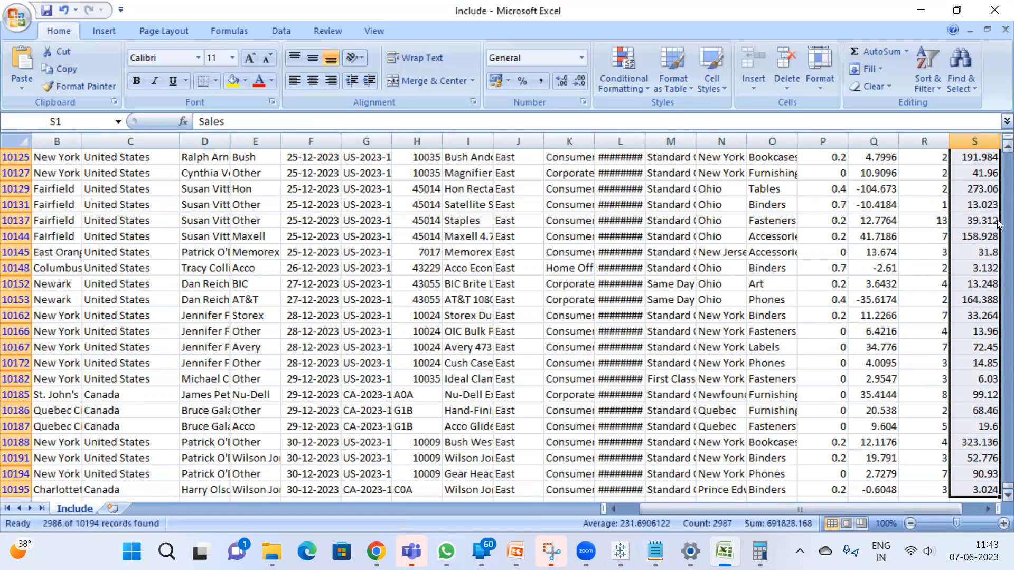
Switch to Tableau, create a calculated field named "Include LOD" and move its editor off the Region table
key(alt+Tab)
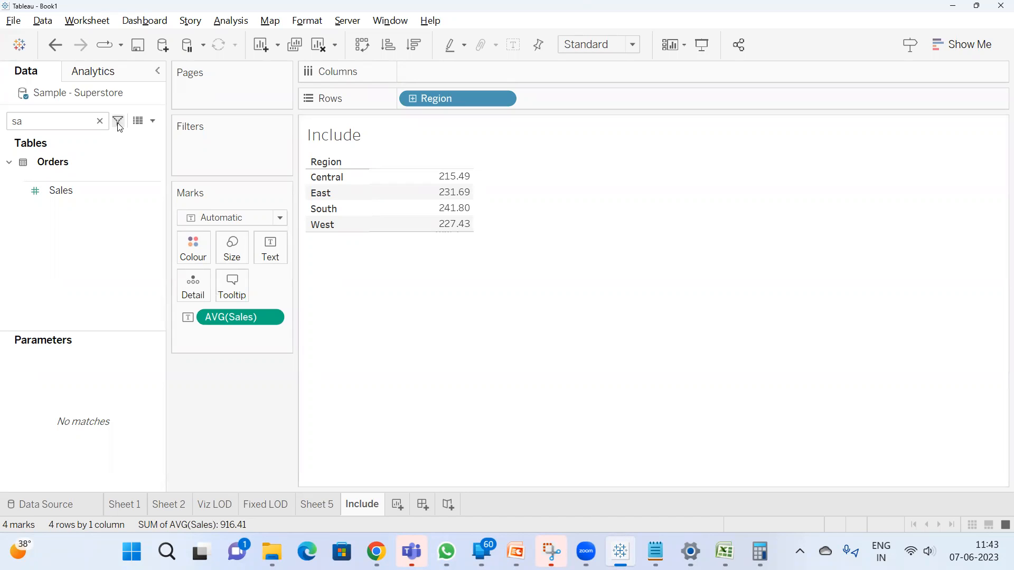
click(152, 121)
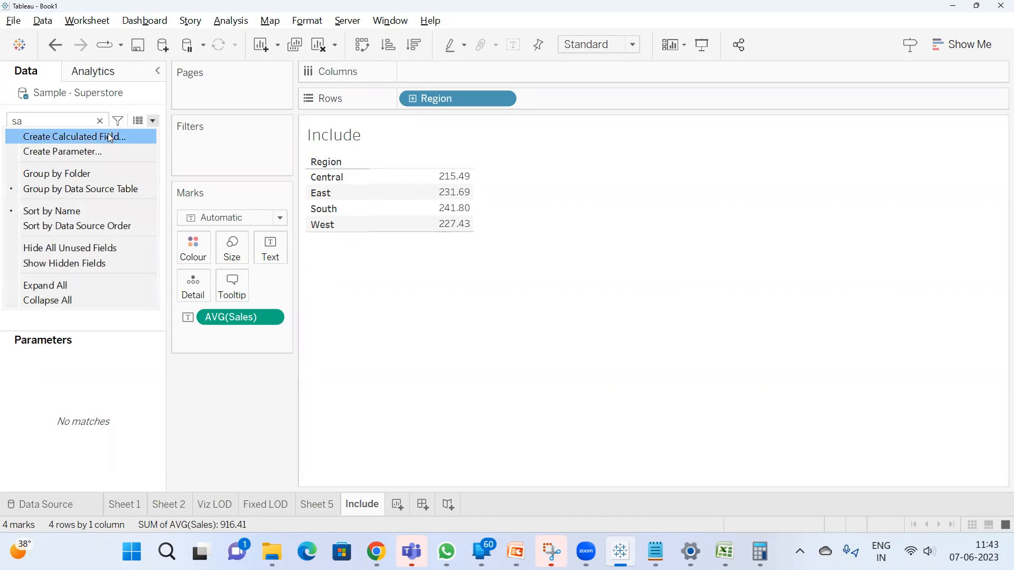
click(110, 138)
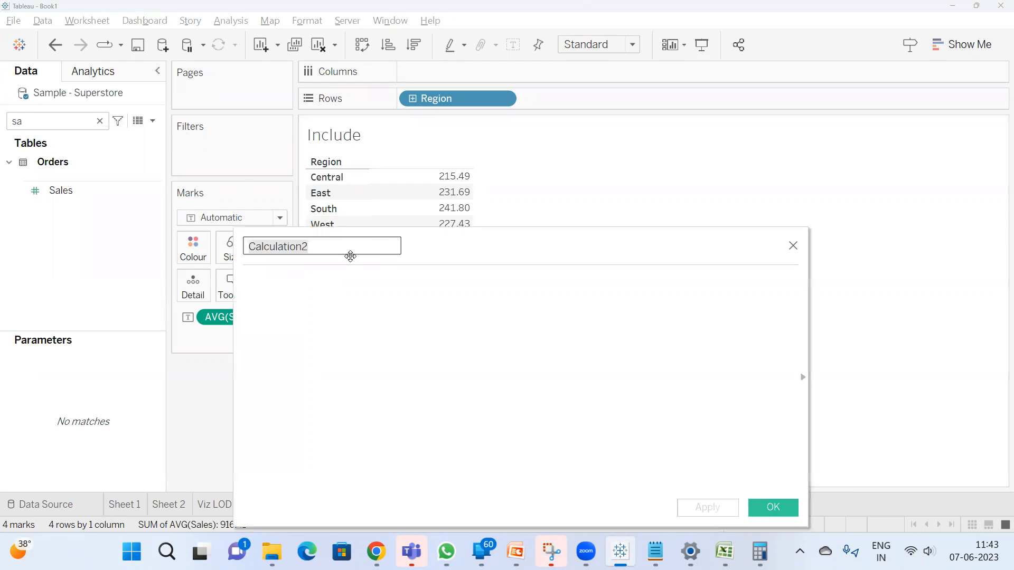
text(Inclu)
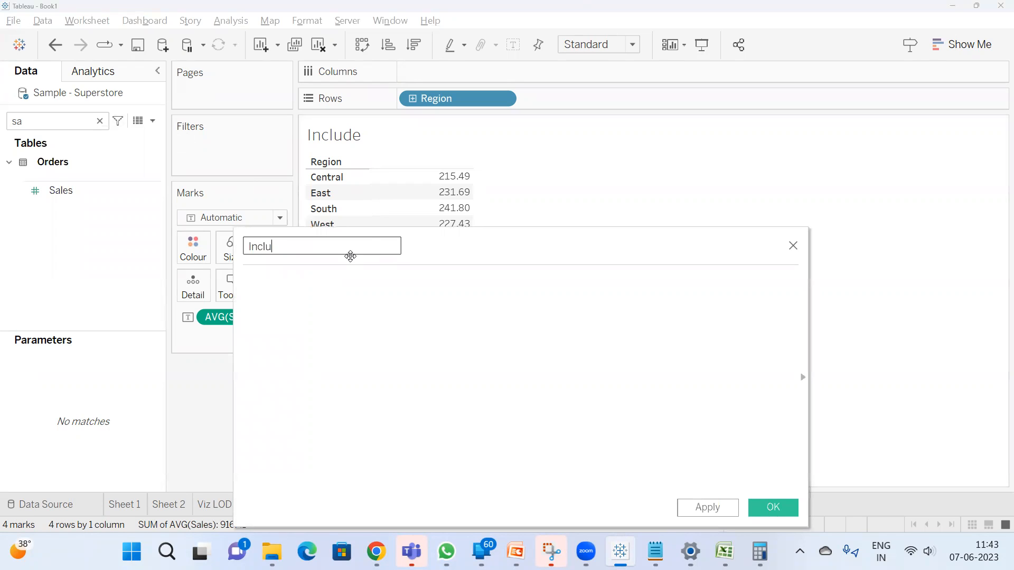
text(de LOD)
drag(488, 251, 663, 243)
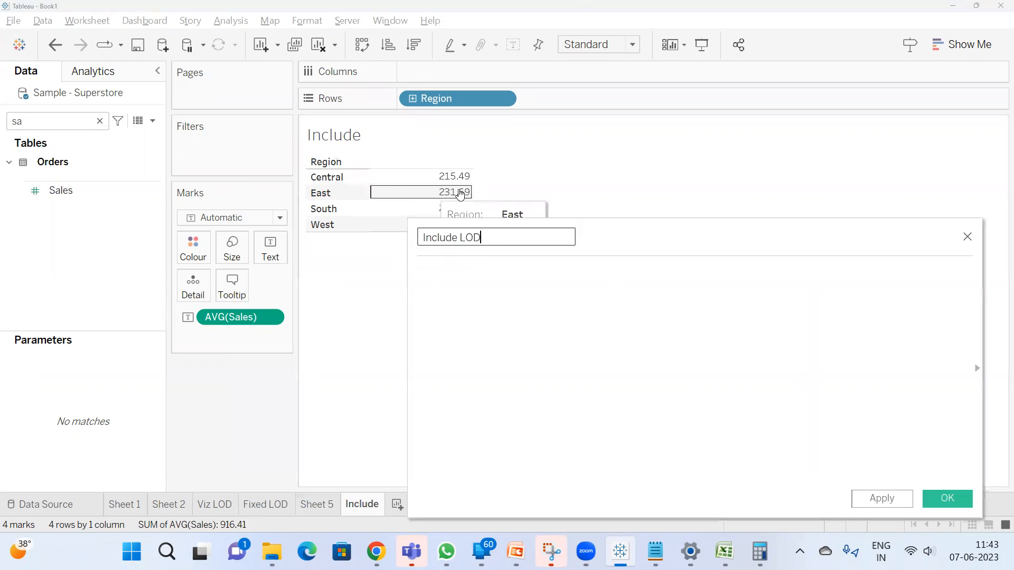
Begin the Include LOD formula with "{ INCLUDE [State/Province]:"
click(486, 283)
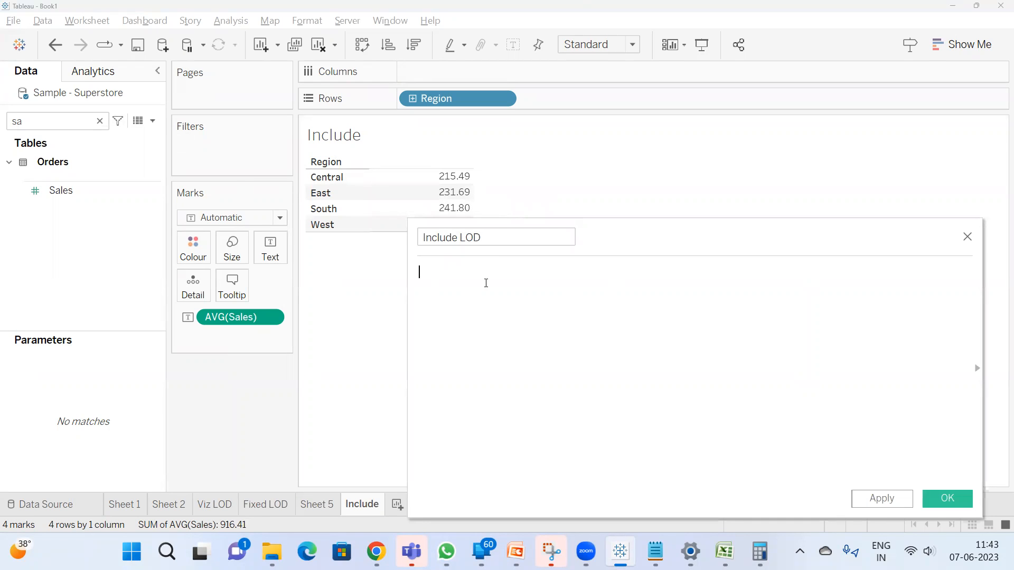
text({ INCLUDE st)
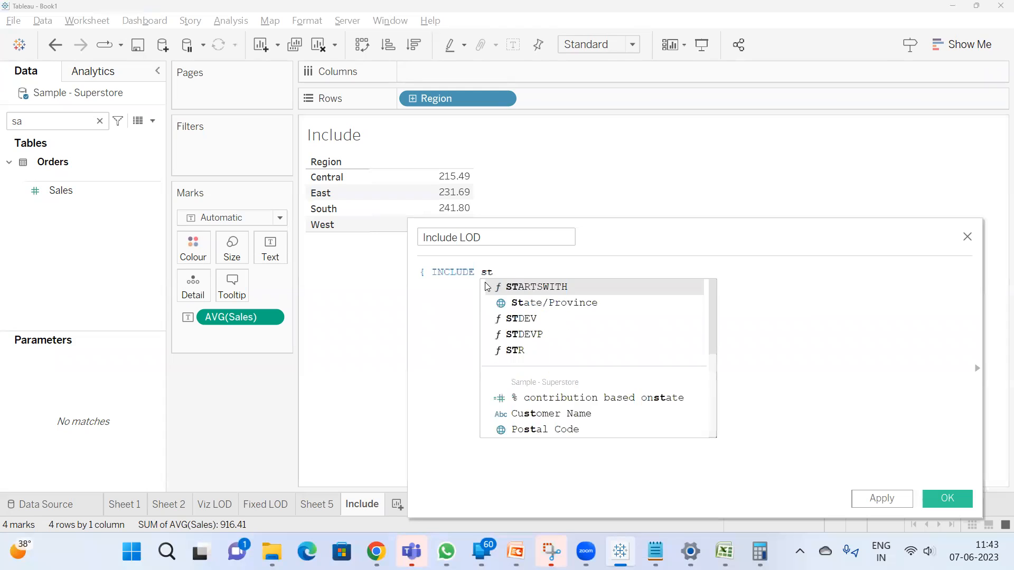
text(at)
click(486, 287)
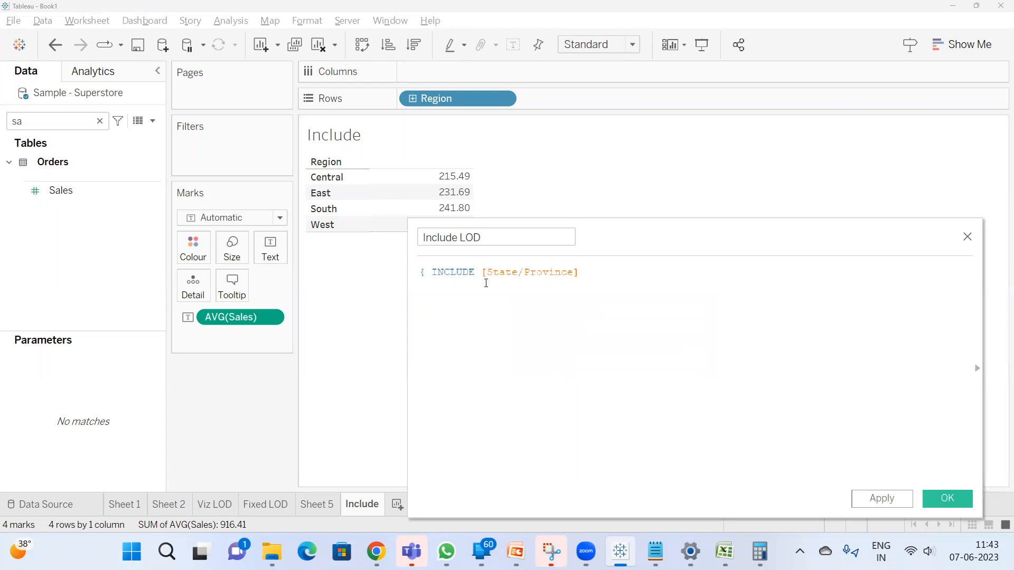
text(:avg)
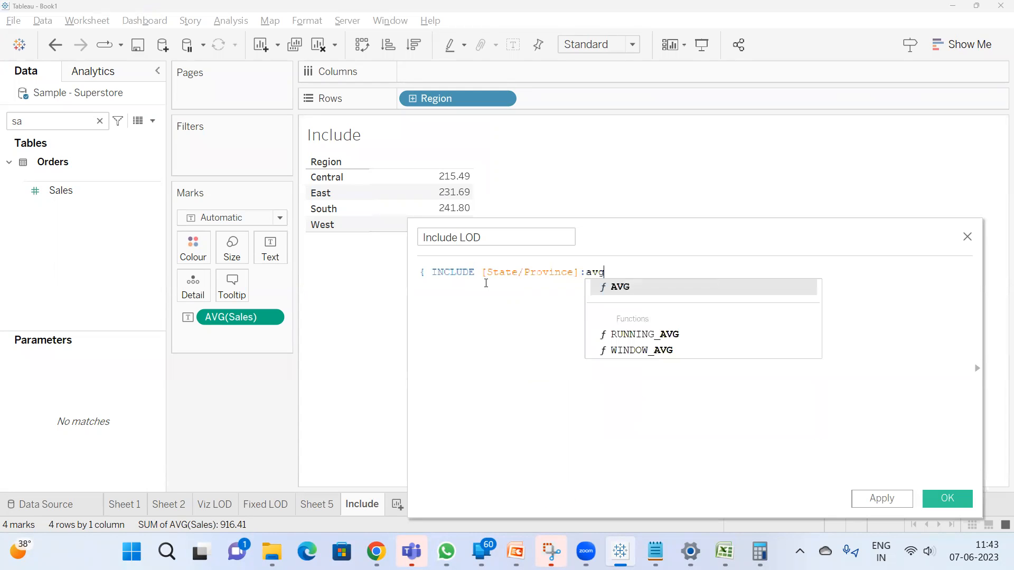
key(Return)
text(sa)
key(BackSpace)
key(BackSpace)
key(BackSpace)
key(BackSpace)
key(BackSpace)
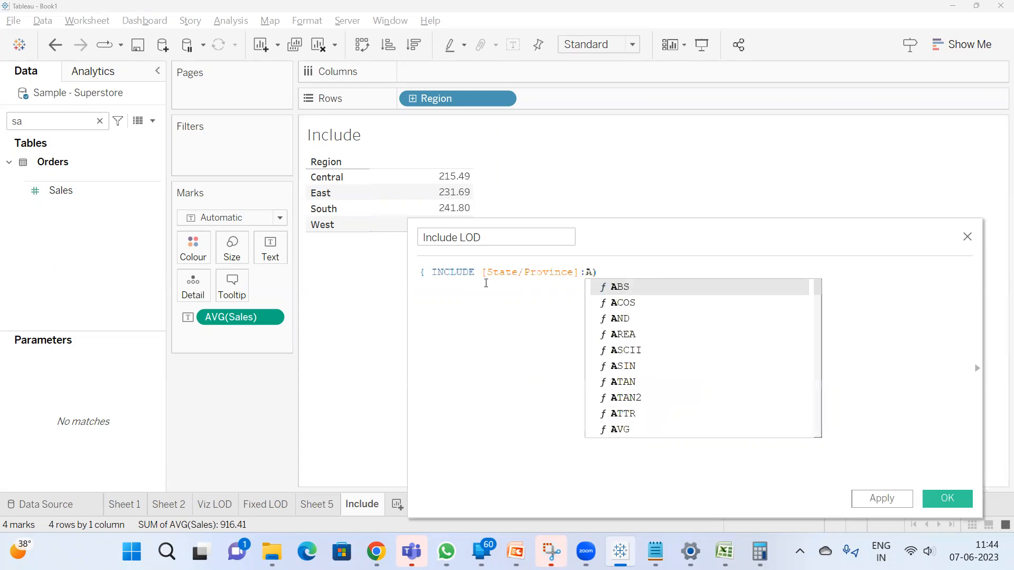
key(BackSpace)
Complete the INCLUDE expression with SUM([Sales]) and a closing brace
text(sum)
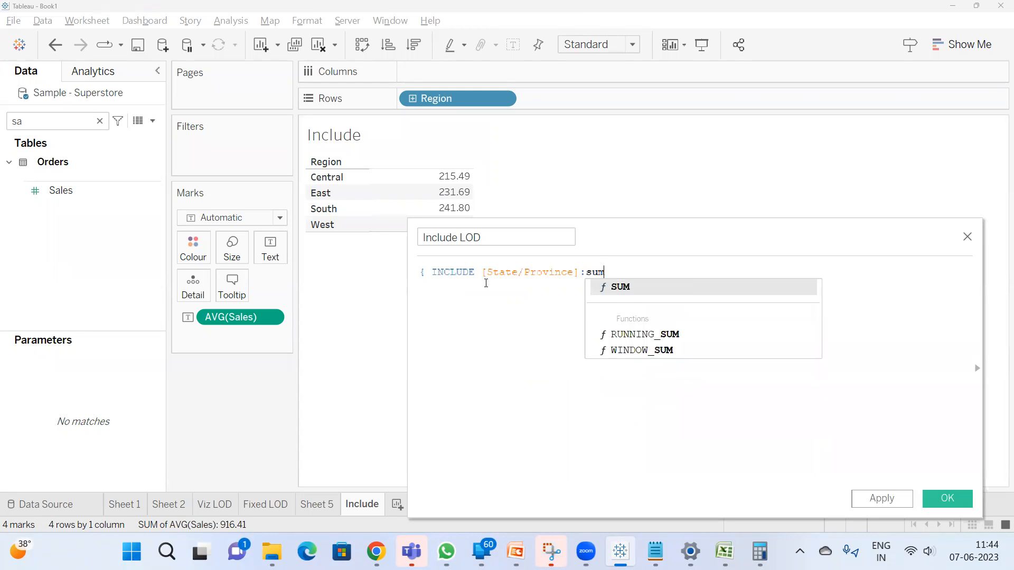
key(Return)
text(sal))
key(Return)
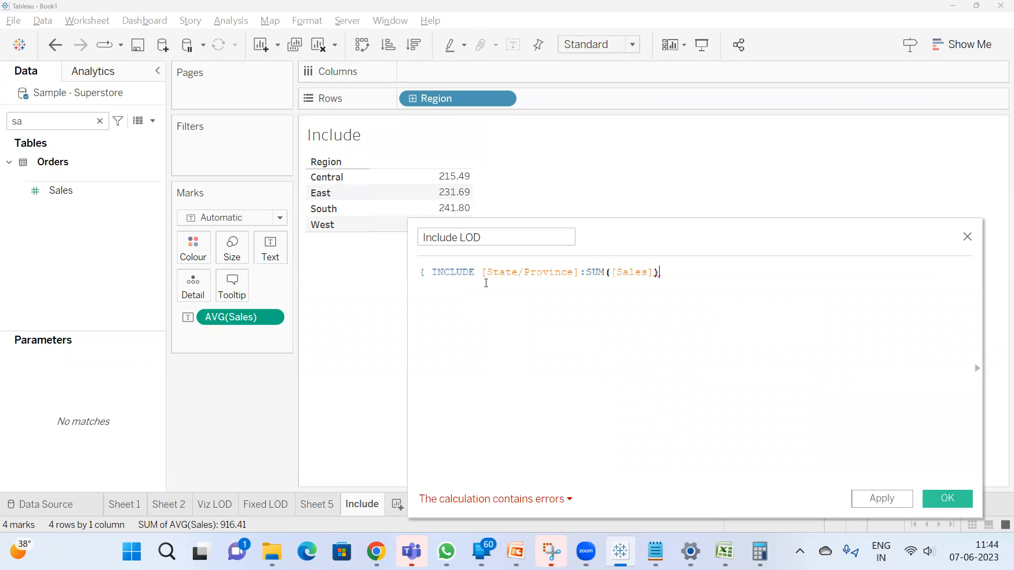
text(})
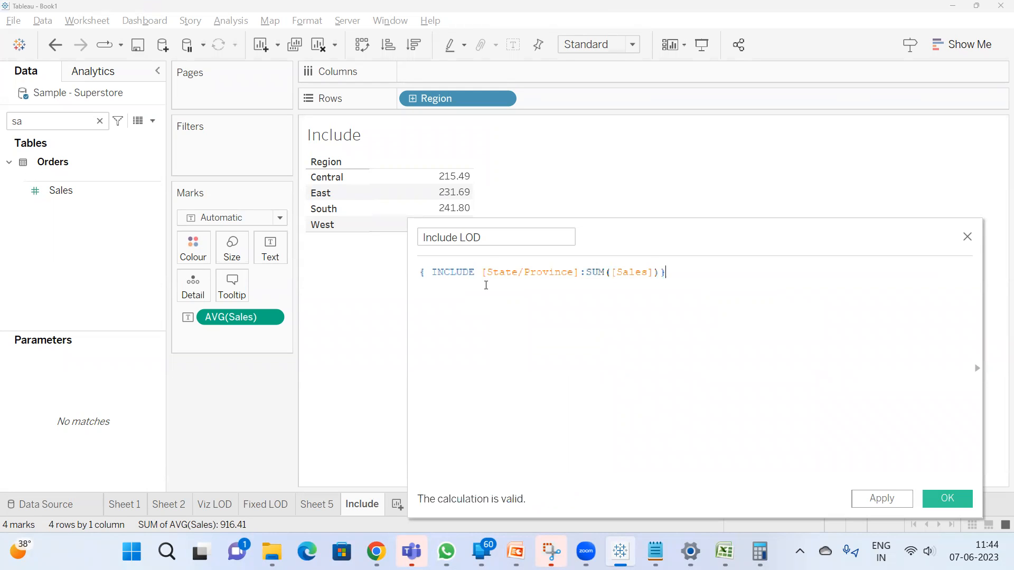
Consult the Excel data, change the formula's INCLUDE dimension to [Sub-Category] and save the Include LOD field
mouse_move(725, 552)
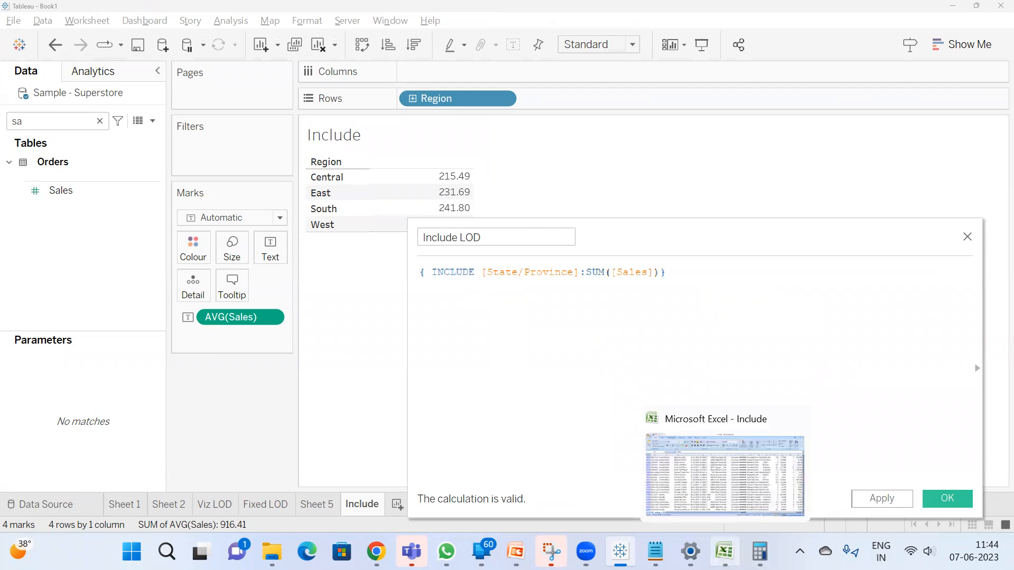
click(721, 448)
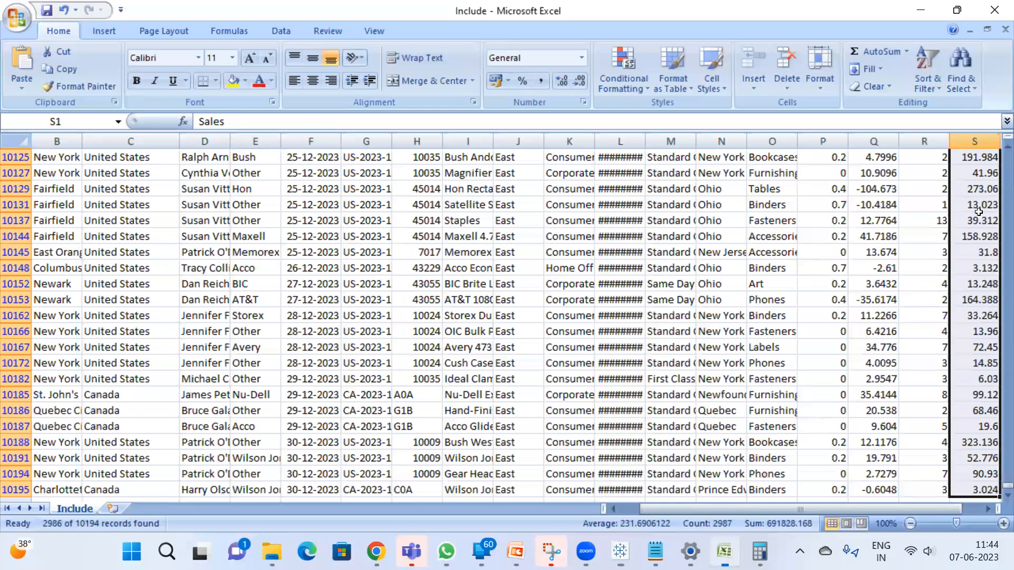
click(726, 551)
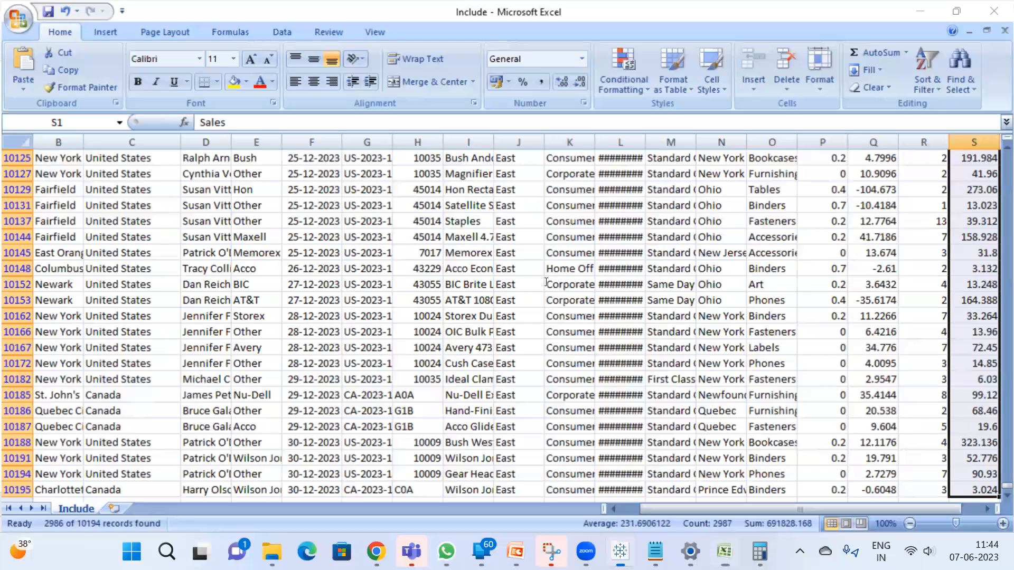
text([Sub-Category])
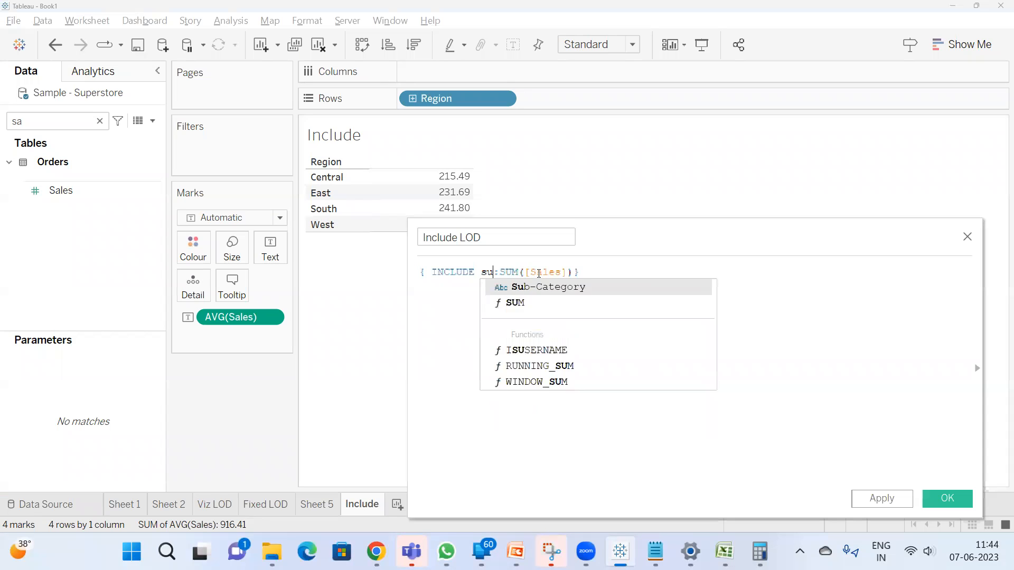
key(Return)
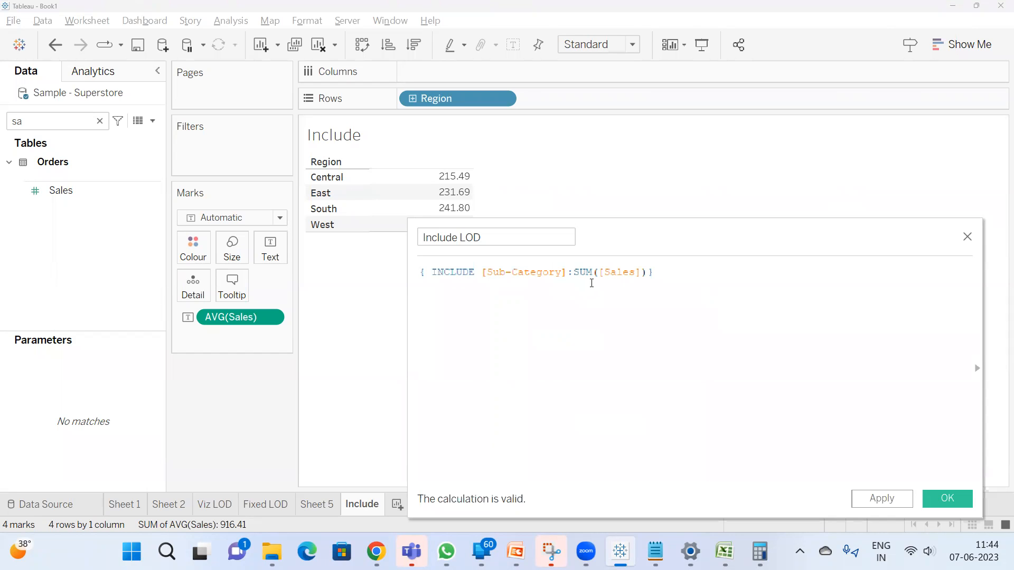
click(724, 552)
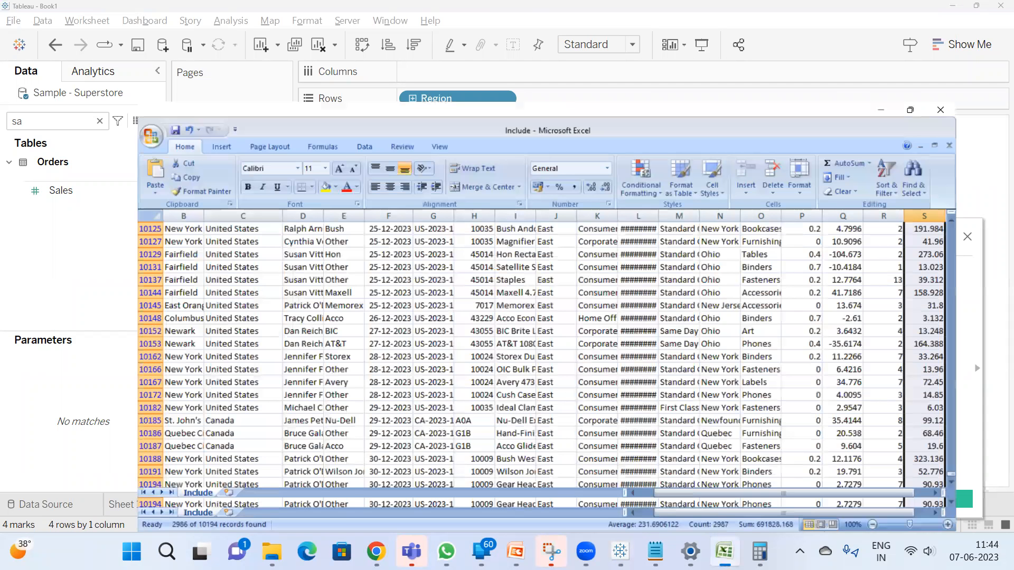
click(726, 549)
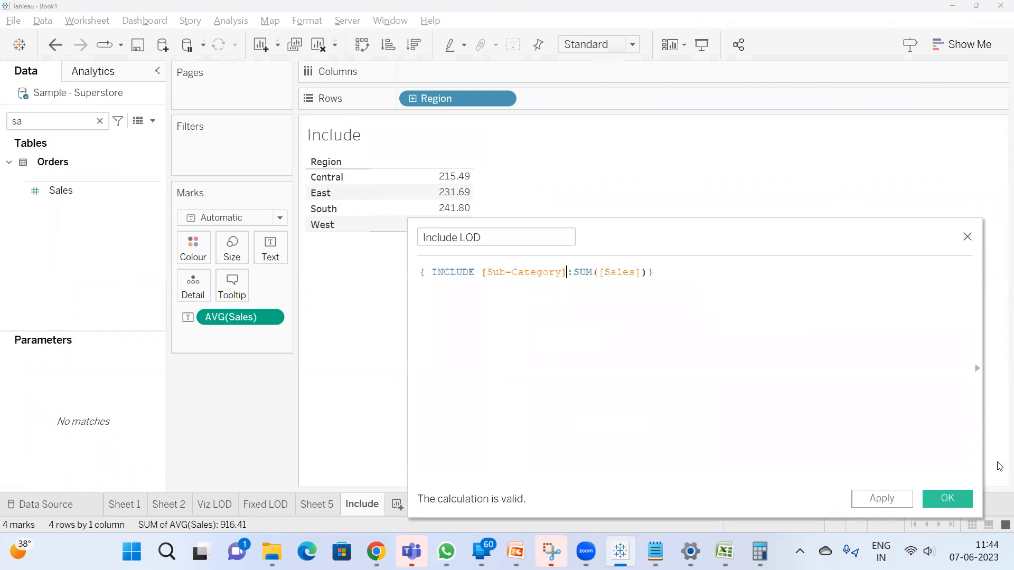
click(943, 500)
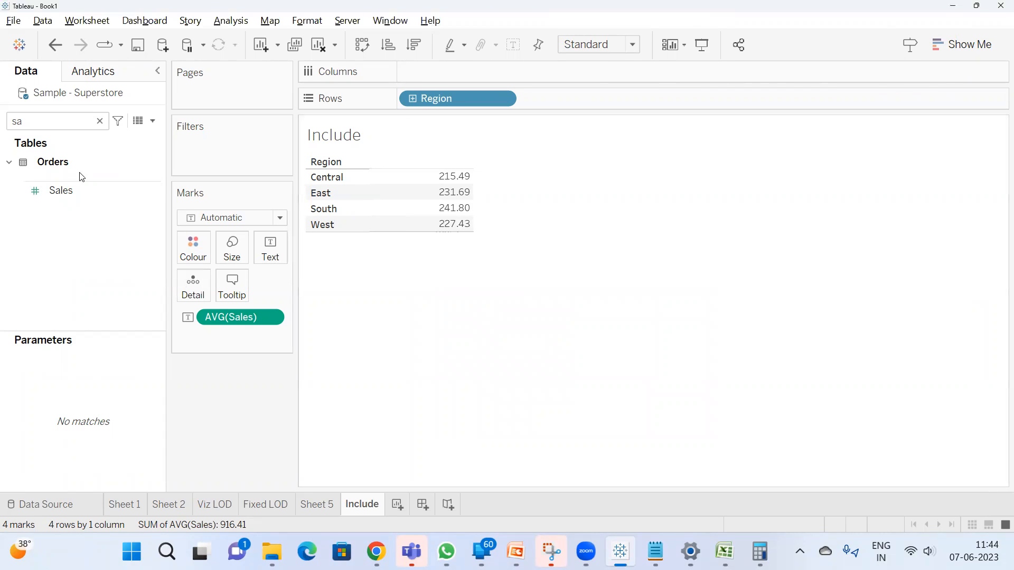
Switch to Notepad and add "---to include the dimension which is not there in viz lod" beside the Include entry
click(656, 552)
click(459, 141)
text(---to incl)
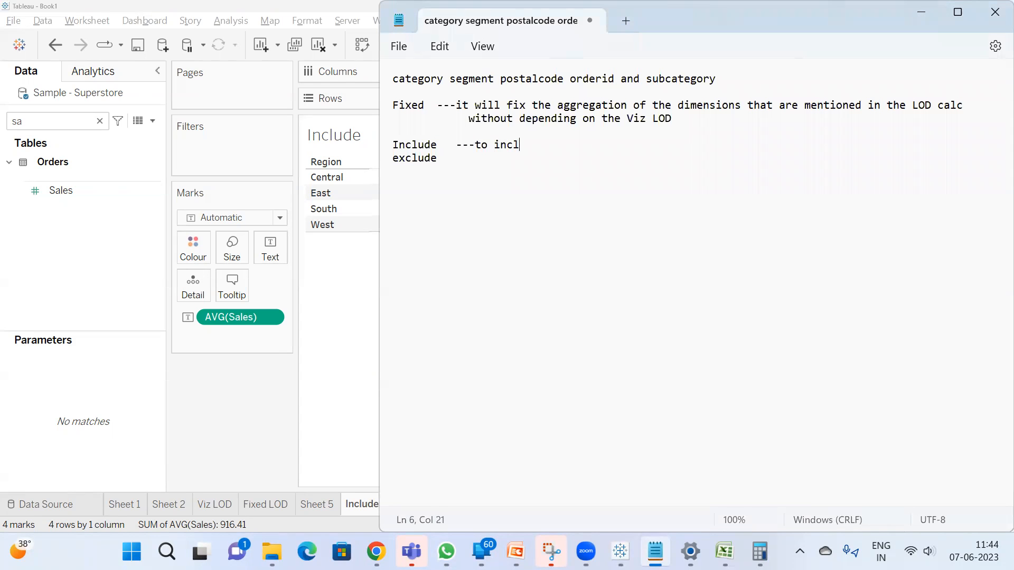
text(ude the dimne)
key(BackSpace)
key(BackSpace)
text(ension )
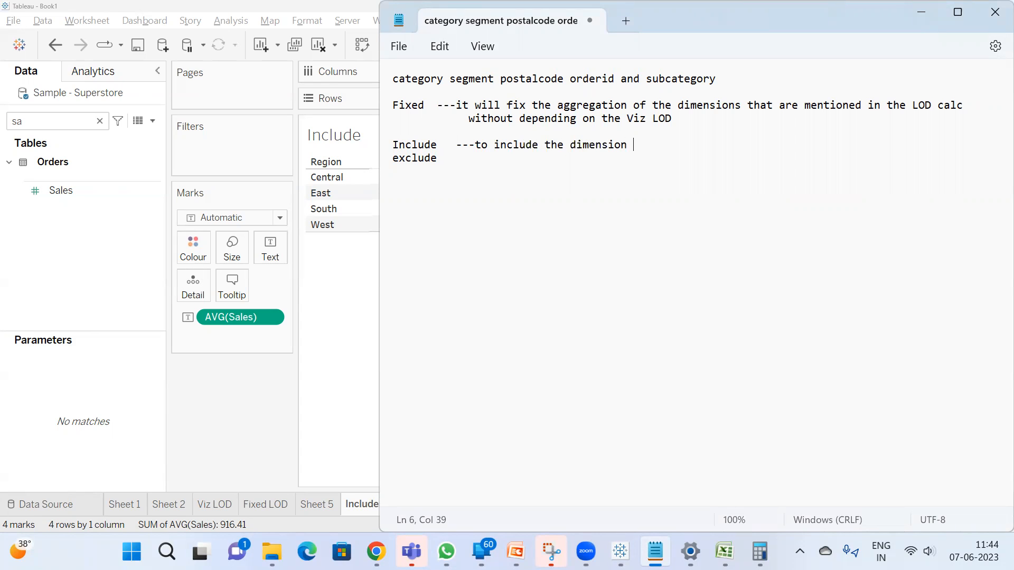
text(which is not there in vix)
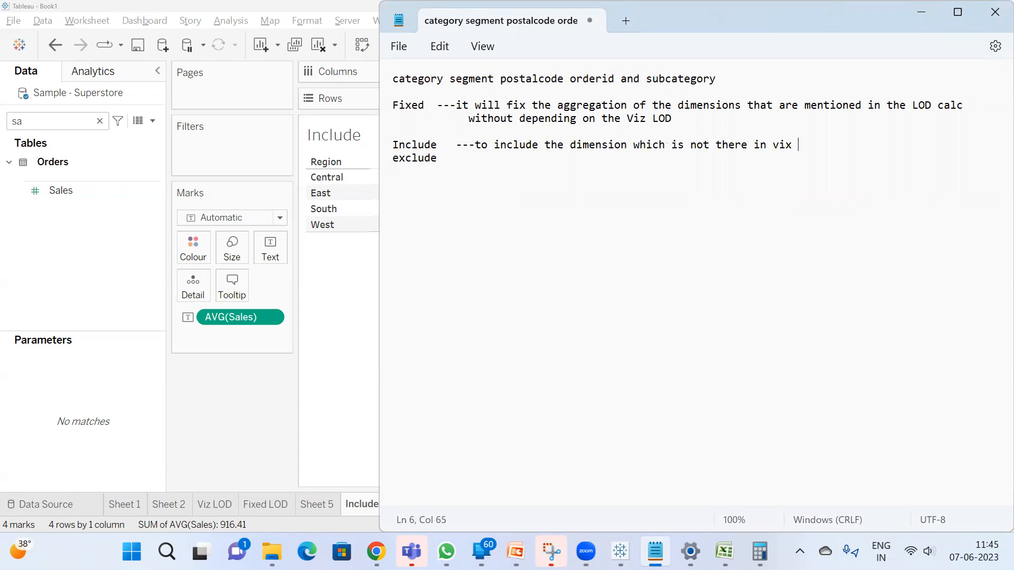
key(BackSpace)
text(z lod)
Return to Tableau, search the data fields for "inc" and open the Include LOD calculation for editing
click(99, 121)
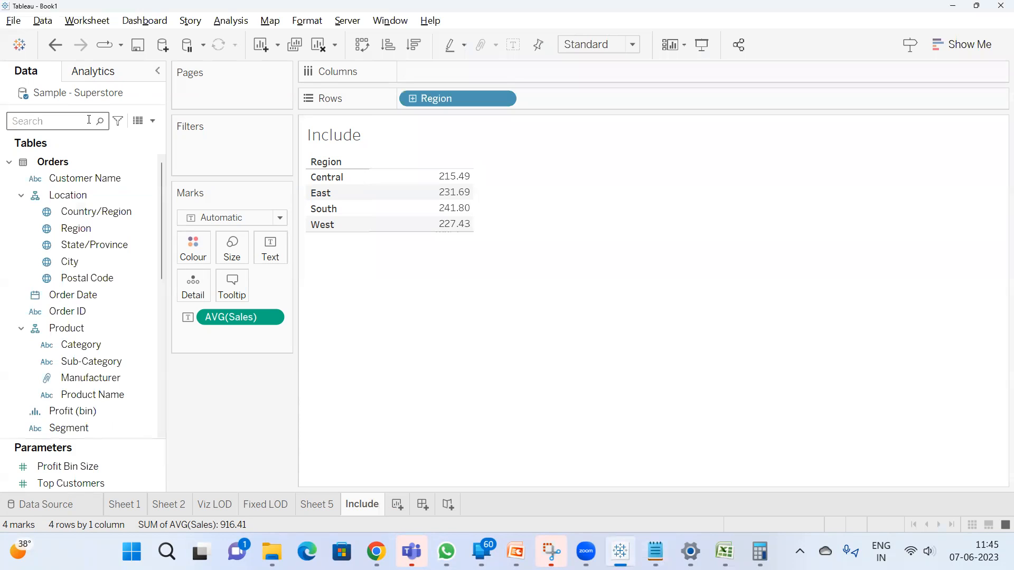
text(inc)
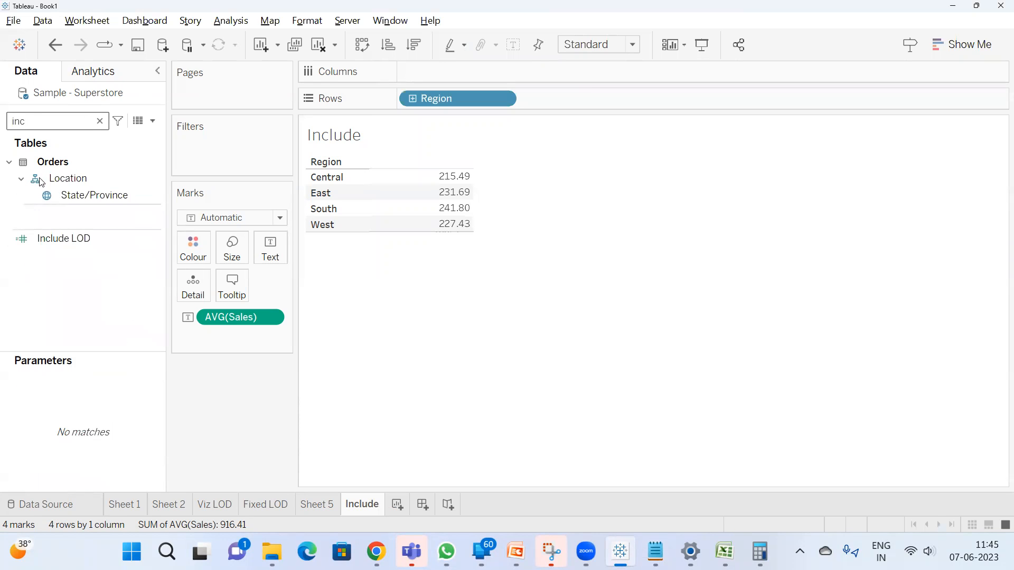
right_click(91, 236)
click(153, 324)
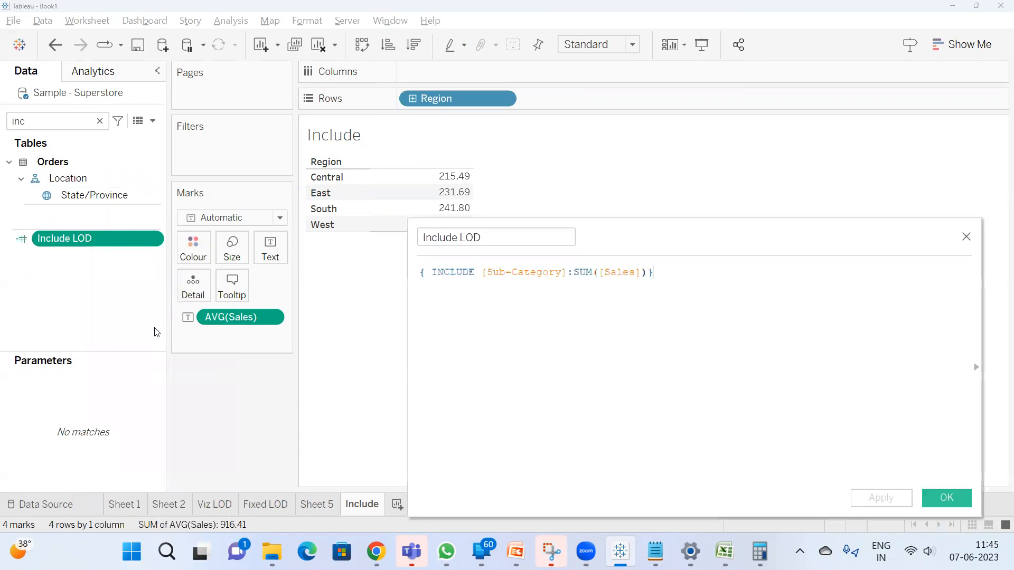
Review the Include LOD formula, close its editor with the calculation accepted, and add Include LOD as a measure beside Avg. Sales
drag(606, 244, 619, 305)
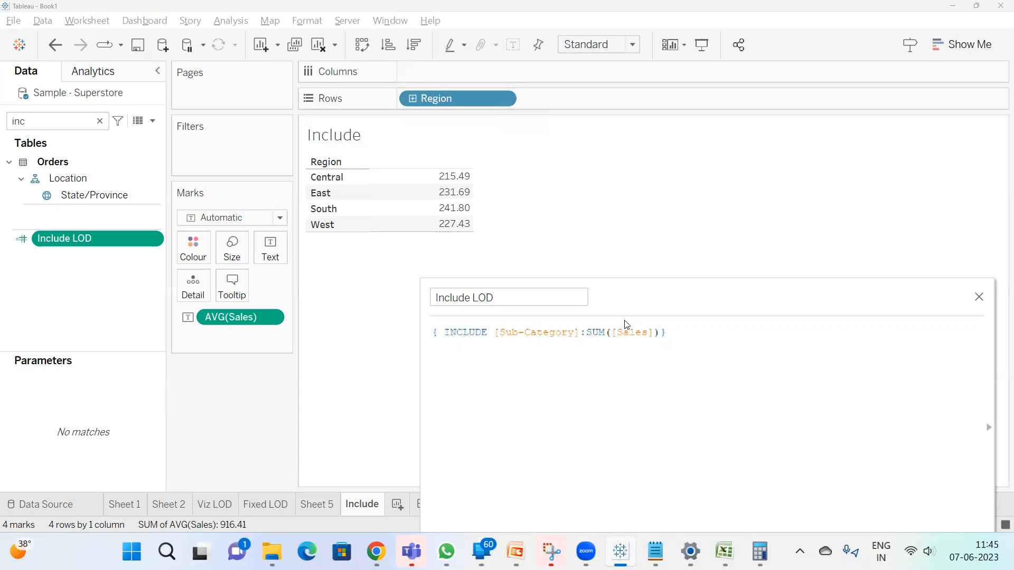
drag(641, 306, 622, 224)
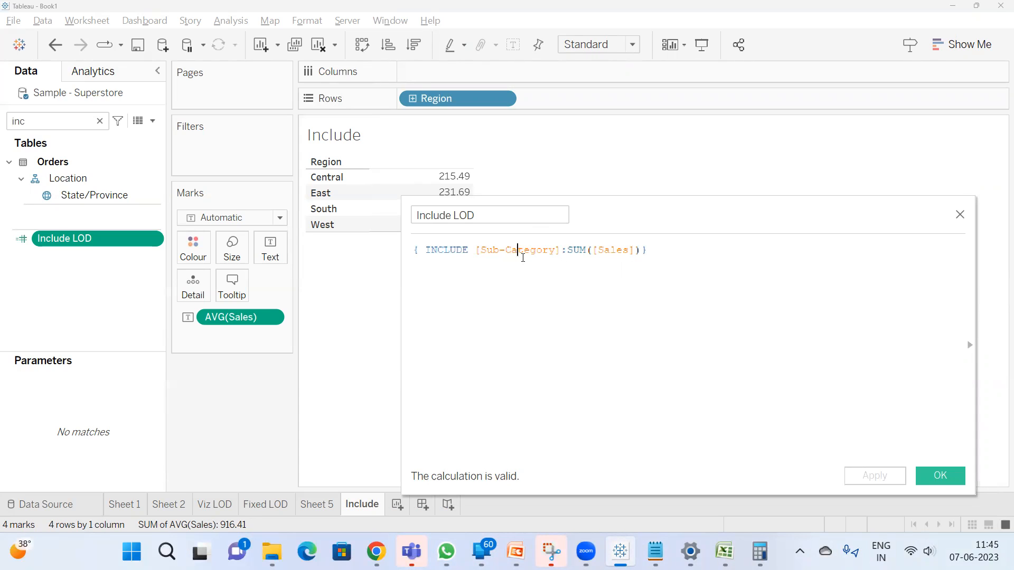
click(930, 475)
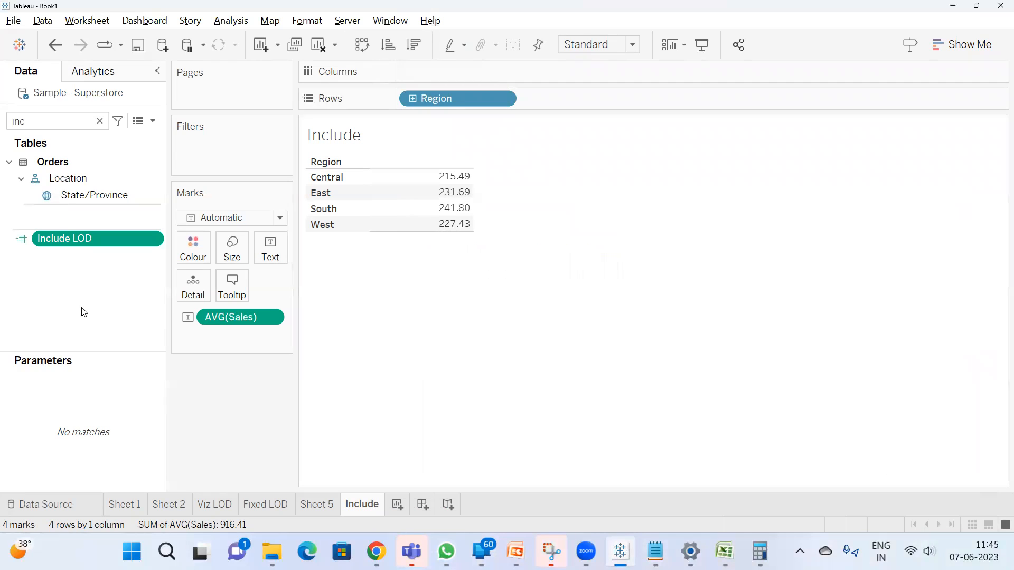
double_click(65, 239)
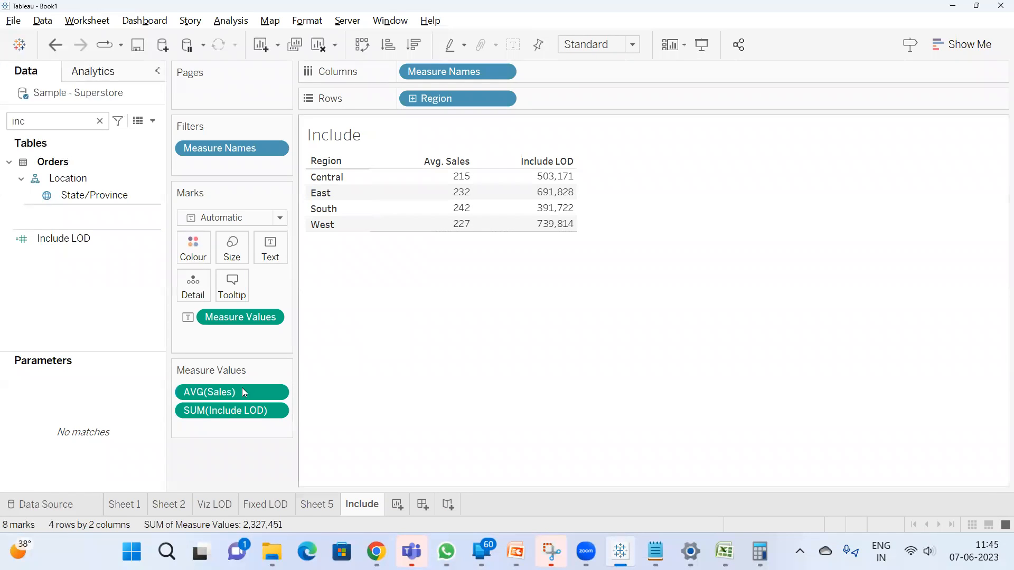
Search the data fields for "sa" and add Sales as a sum to the Region table
double_click(50, 122)
text(sa)
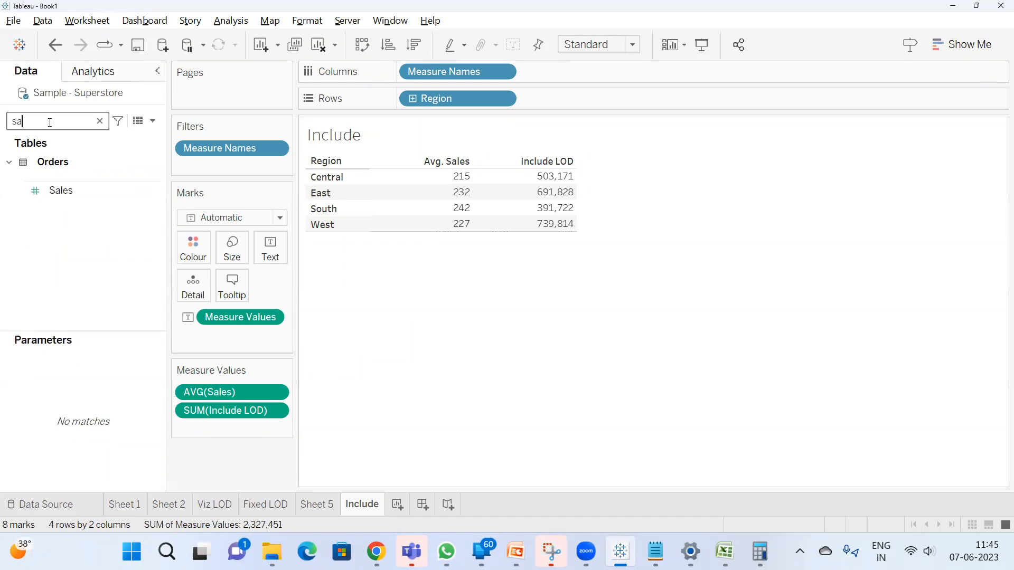
double_click(82, 196)
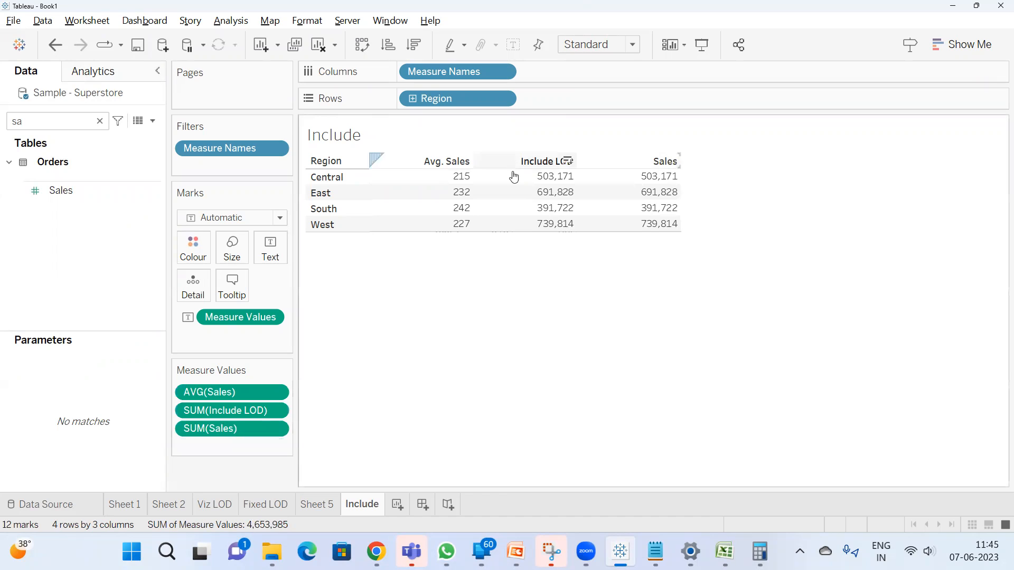
Change the aggregation of the Include LOD measure to Average
right_click(239, 414)
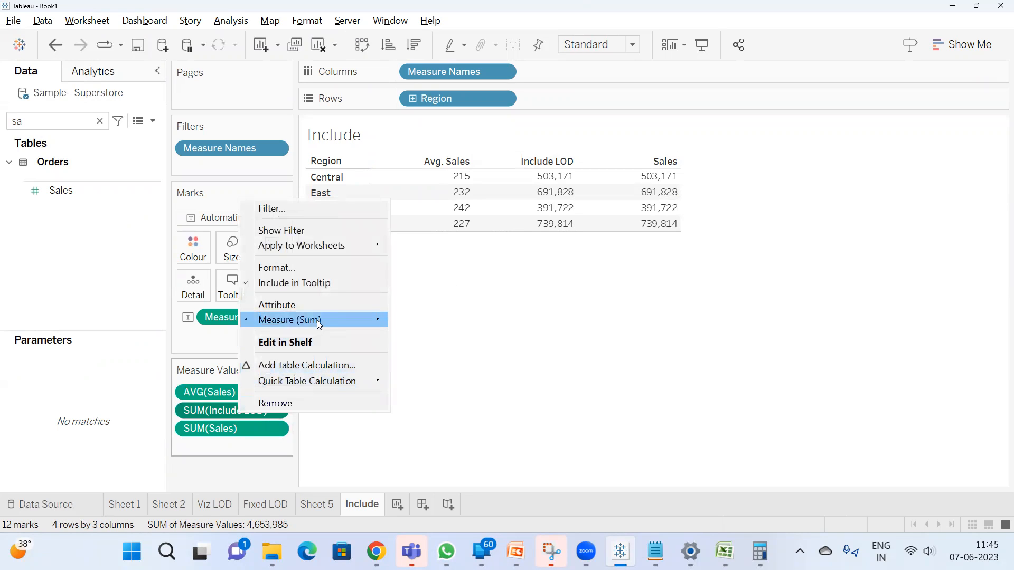
mouse_move(370, 320)
click(417, 335)
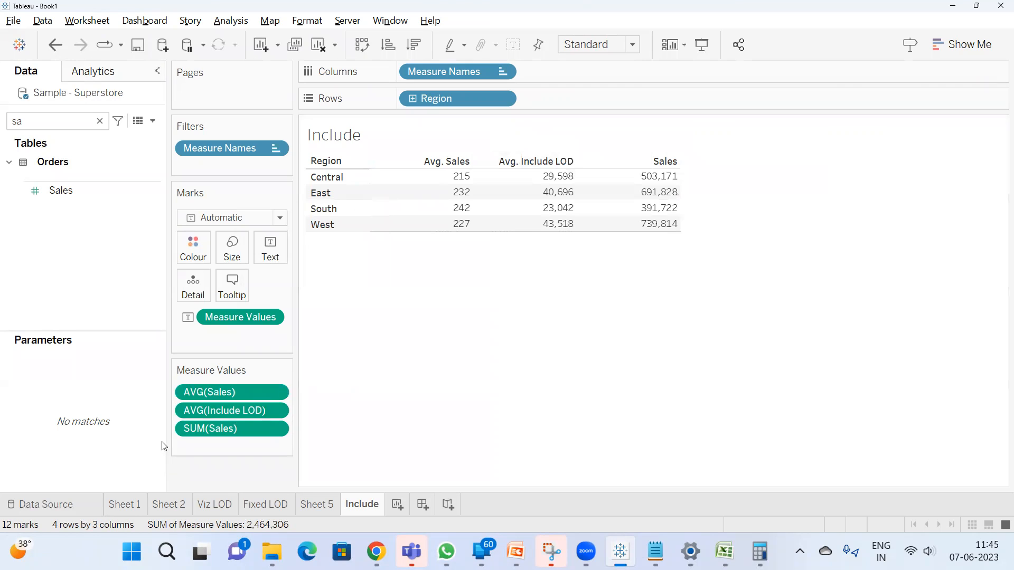
Remove SUM(Sales) from the measure values and compare the Central region's Avg. Sales with its Avg. Include LOD
drag(199, 428, 207, 470)
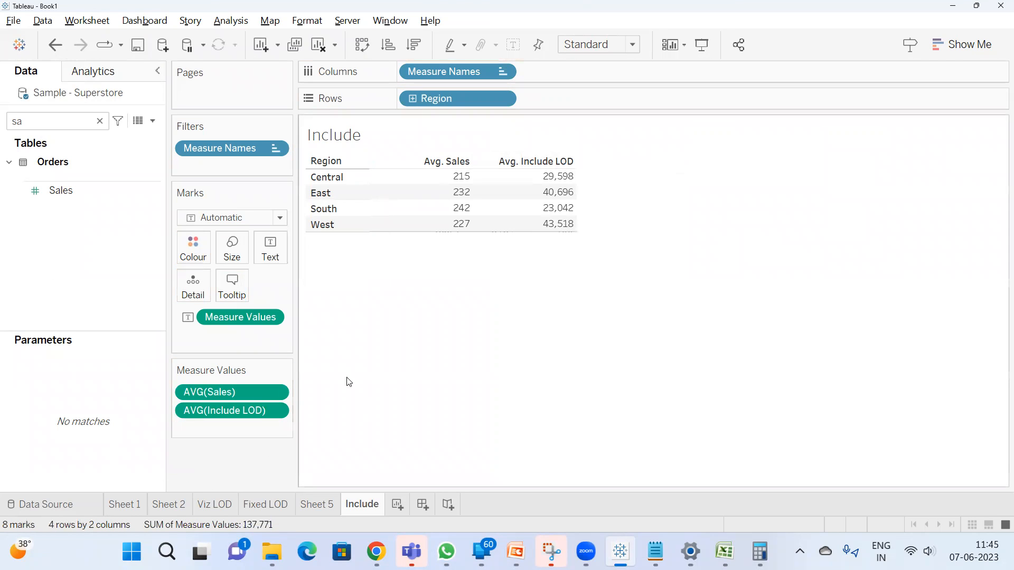
click(452, 179)
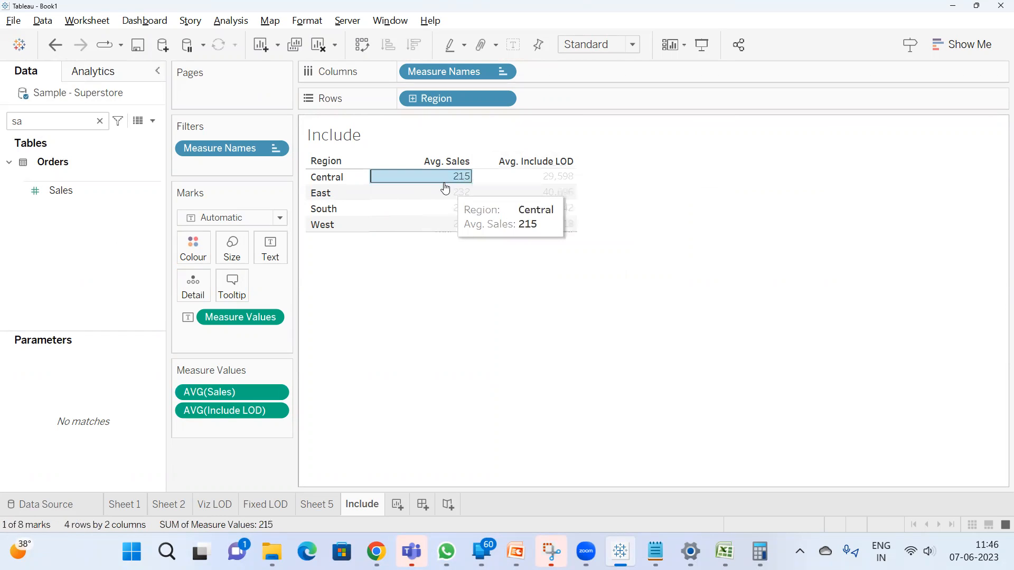
click(543, 177)
click(527, 273)
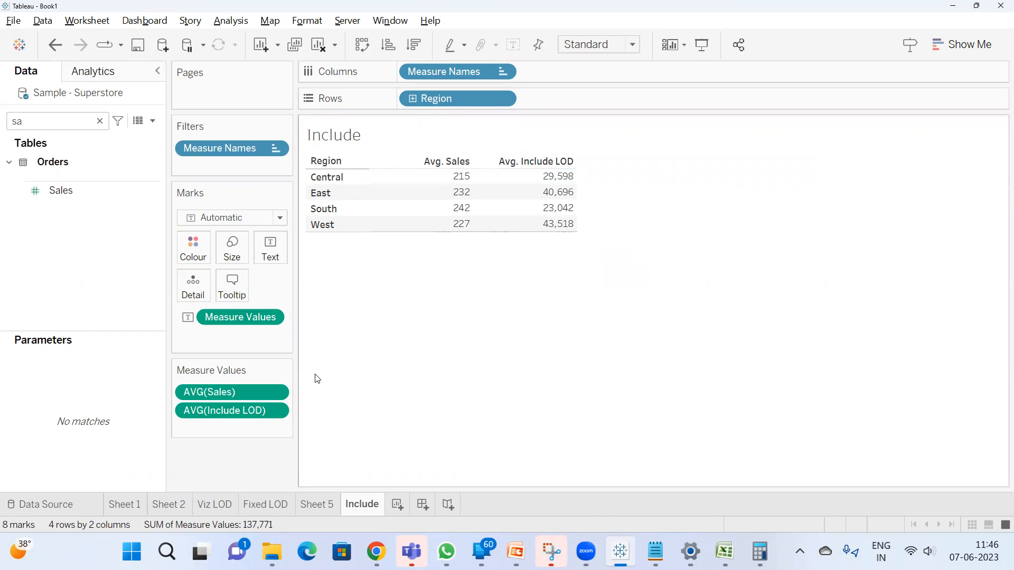
Add Sales as a sum to the table again and place it ahead of AVG(Sales) in the measure values
click(63, 123)
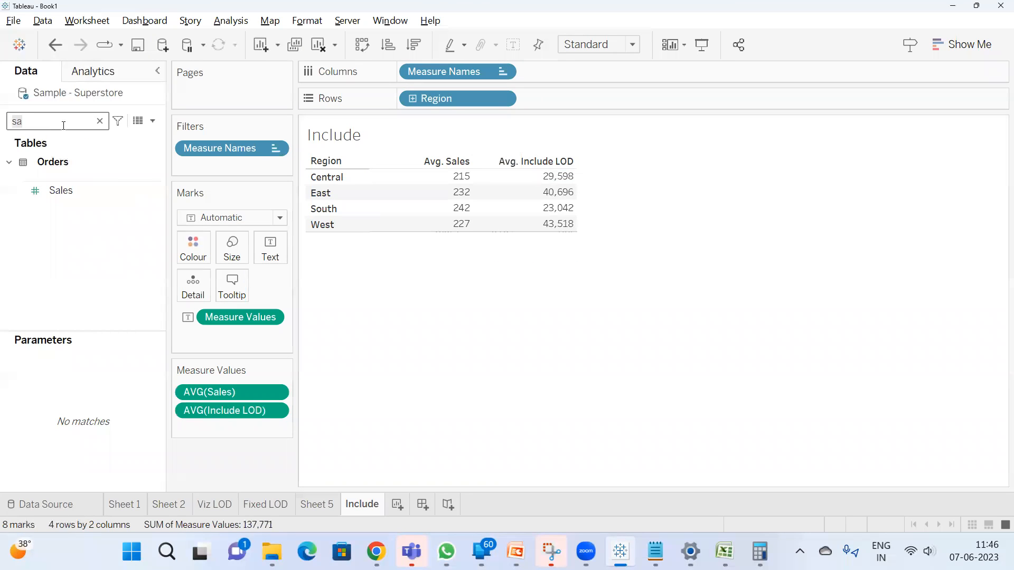
double_click(74, 188)
mouse_move(640, 192)
drag(229, 426, 230, 381)
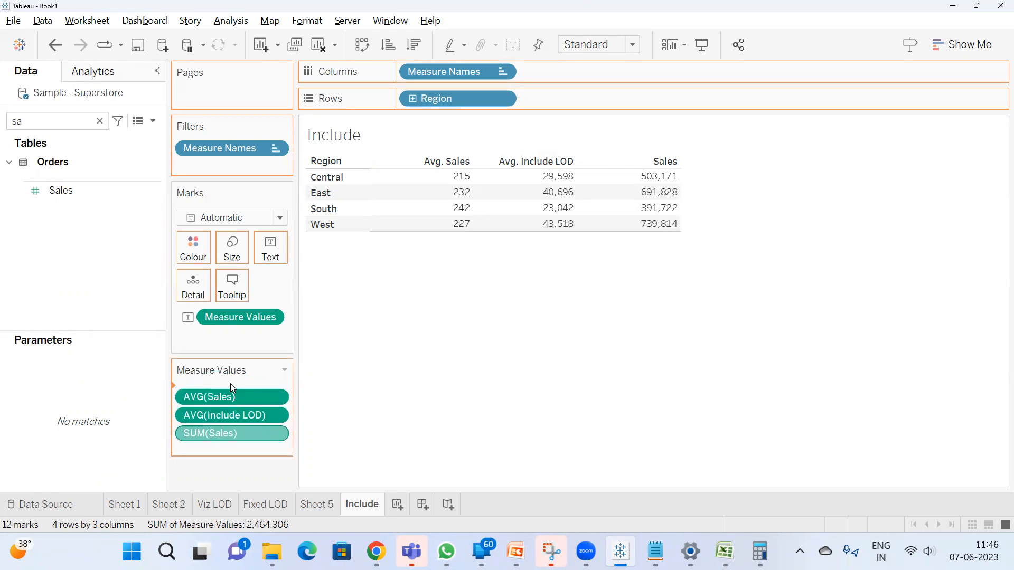
Clear the field search and insert the Orders count between SUM(Sales) and AVG(Sales) in the measure values
click(100, 121)
scroll(90, 258, down, 10)
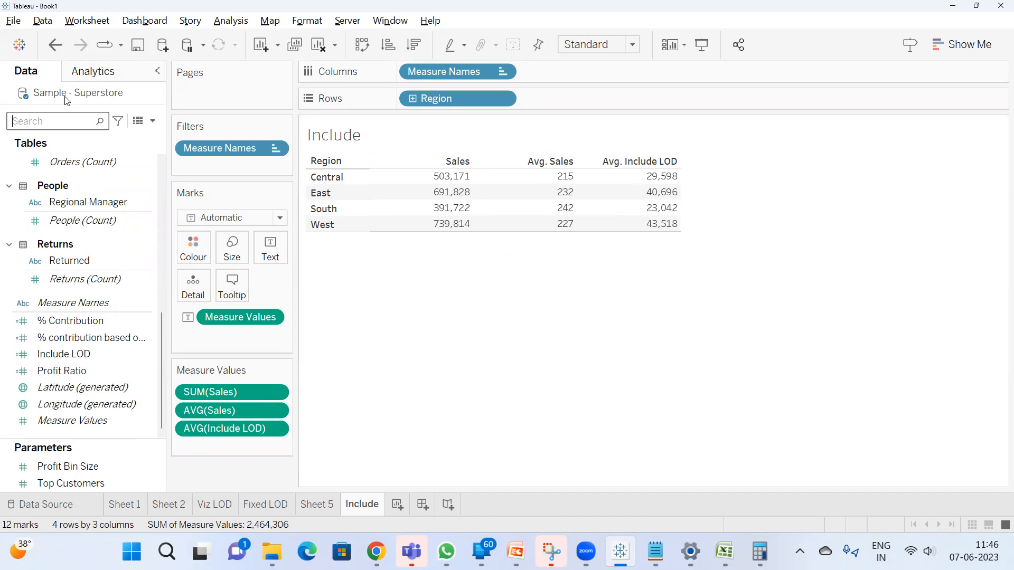
drag(77, 159, 215, 399)
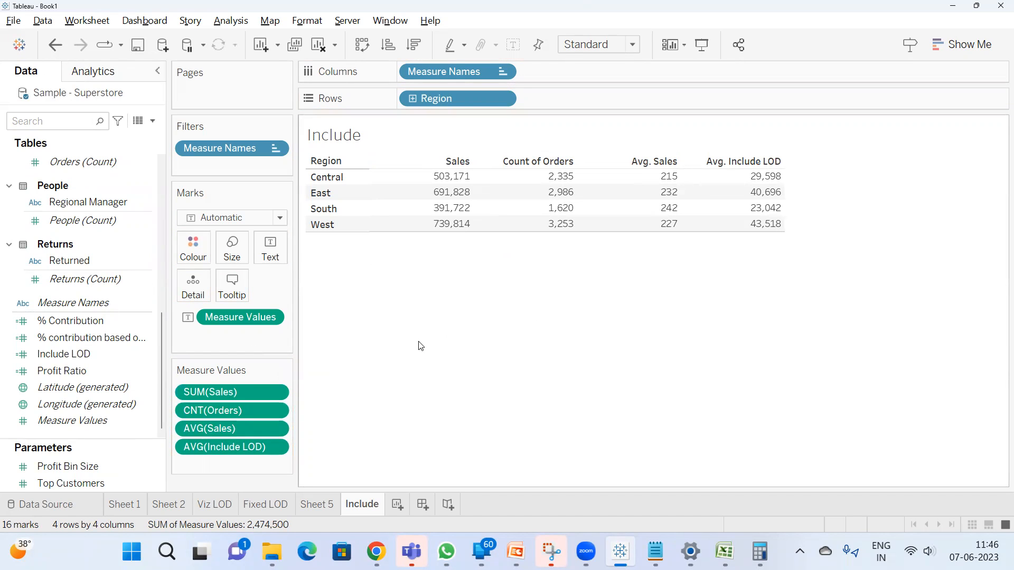
Examine how the Central region's Sales and Count of Orders relate to its Avg. Sales and Avg. Include LOD
click(759, 551)
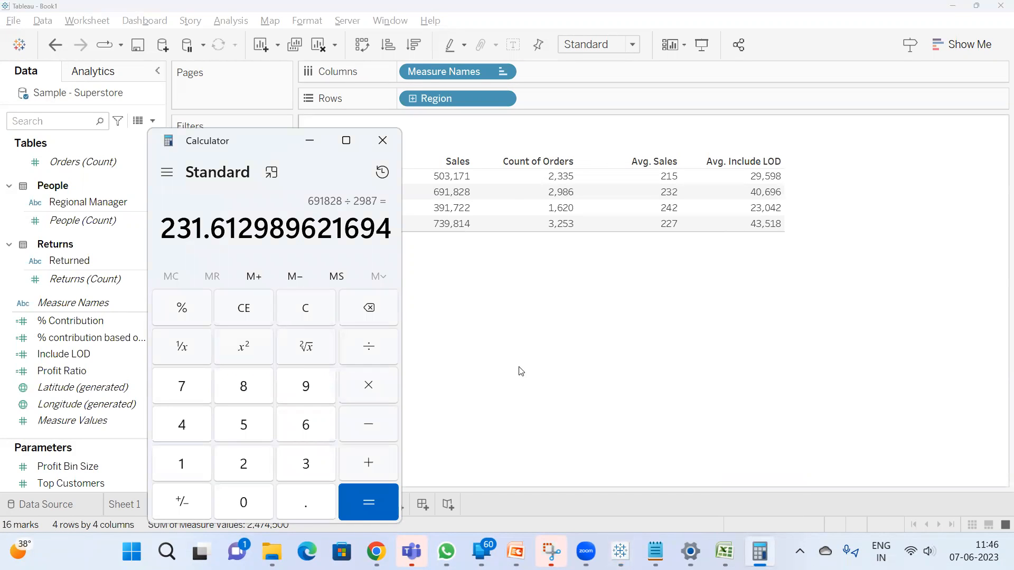
click(458, 399)
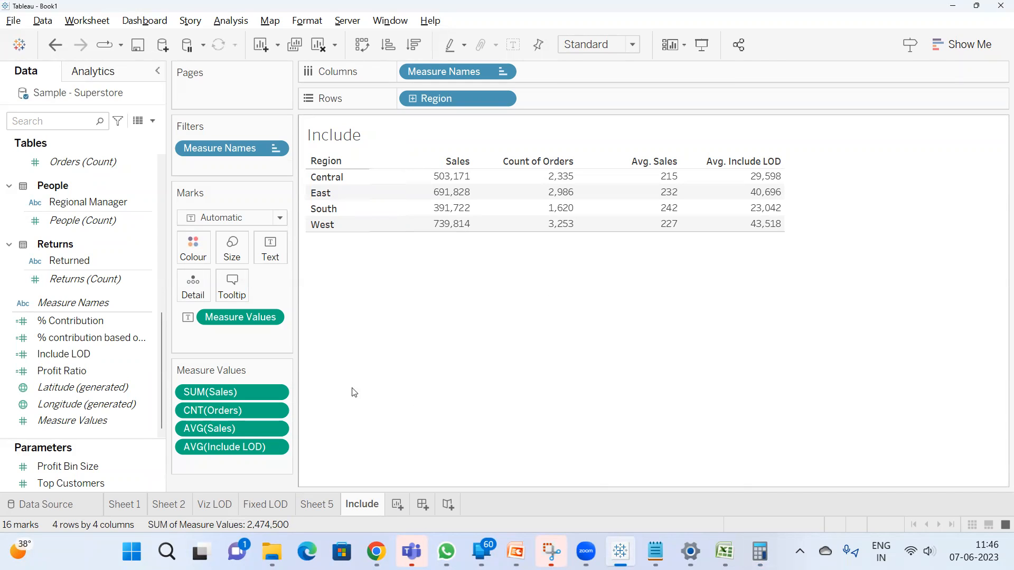
click(658, 183)
click(489, 224)
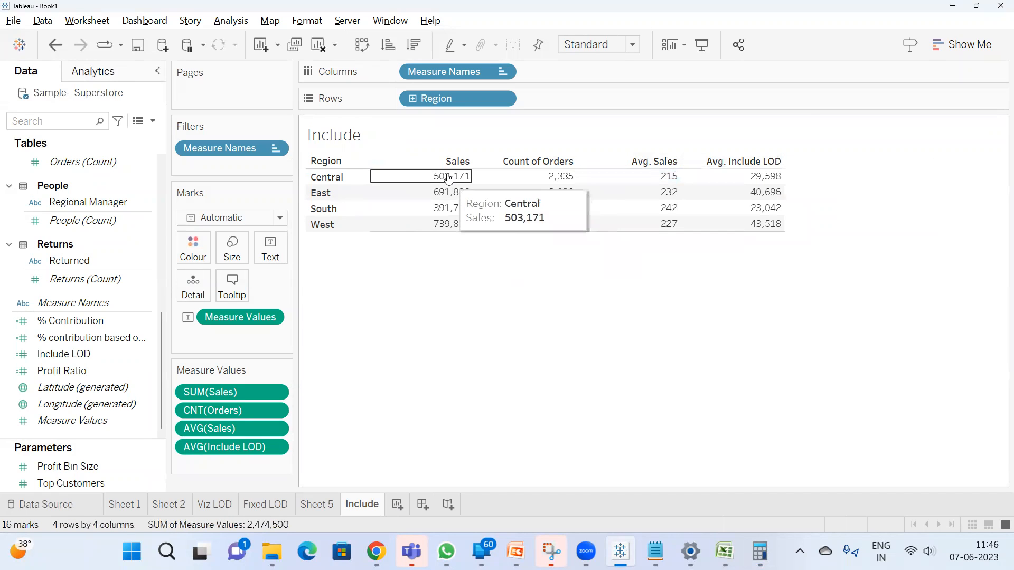
mouse_move(541, 180)
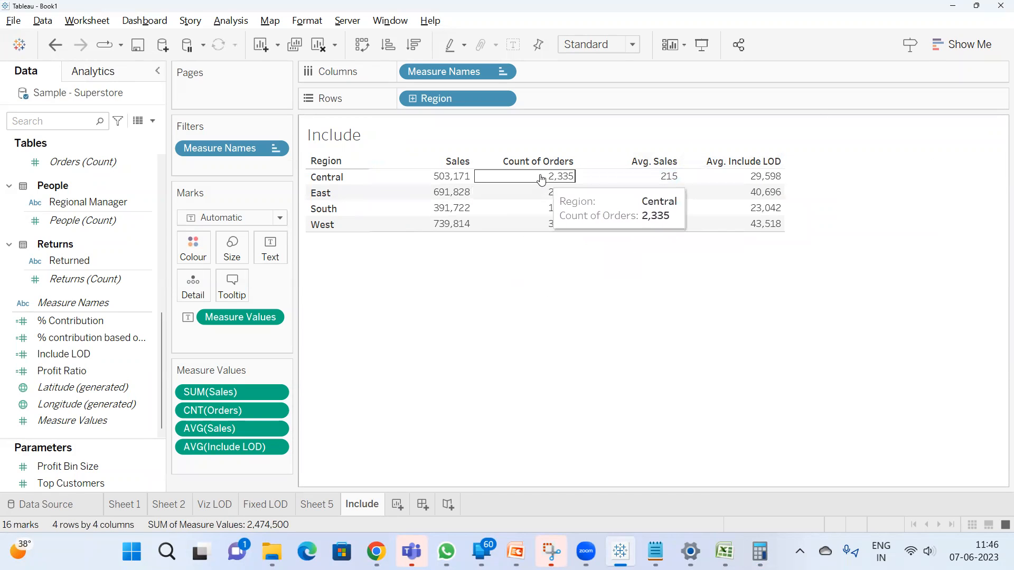
click(541, 181)
click(615, 306)
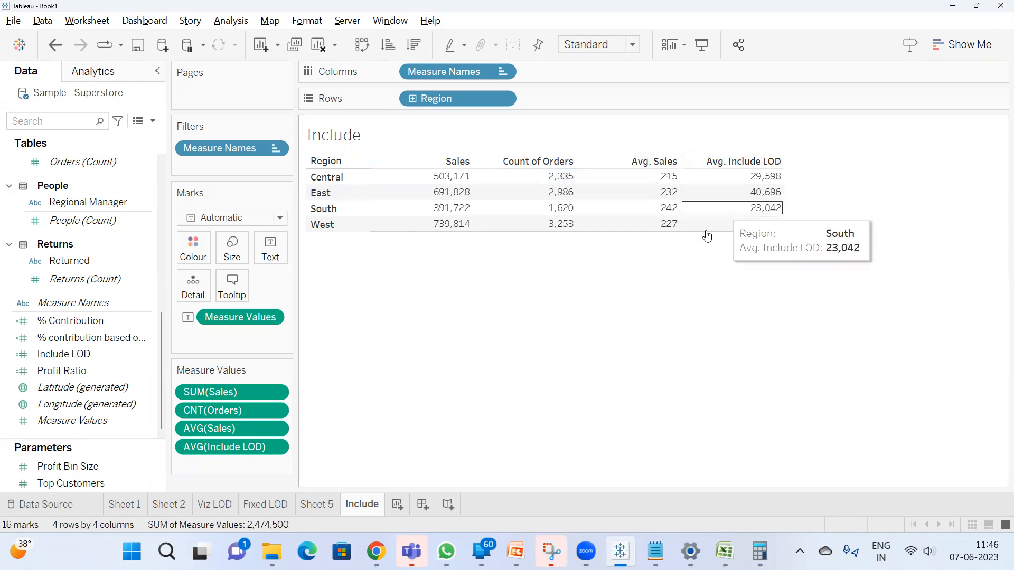
click(770, 181)
click(633, 312)
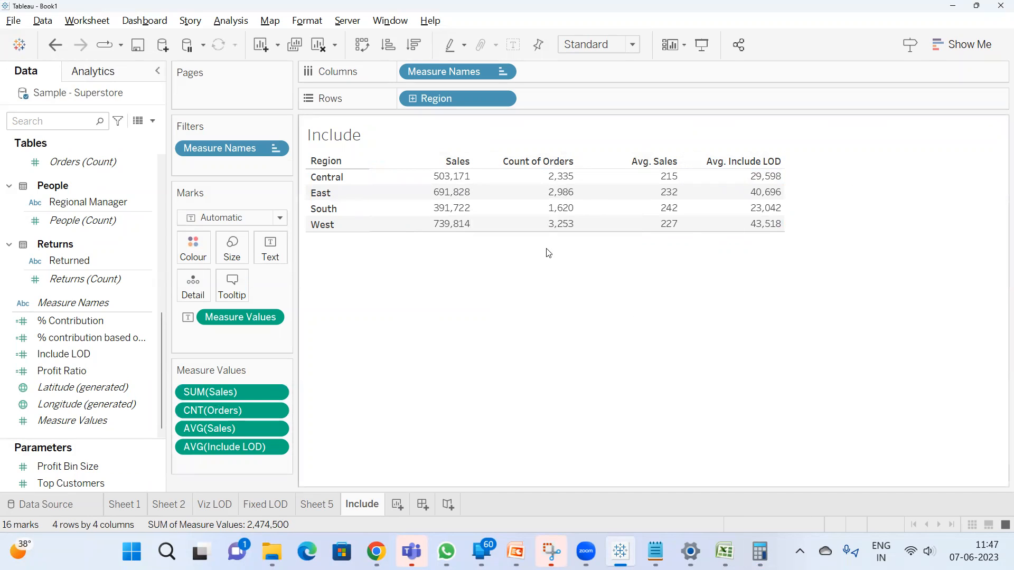
click(423, 177)
click(515, 320)
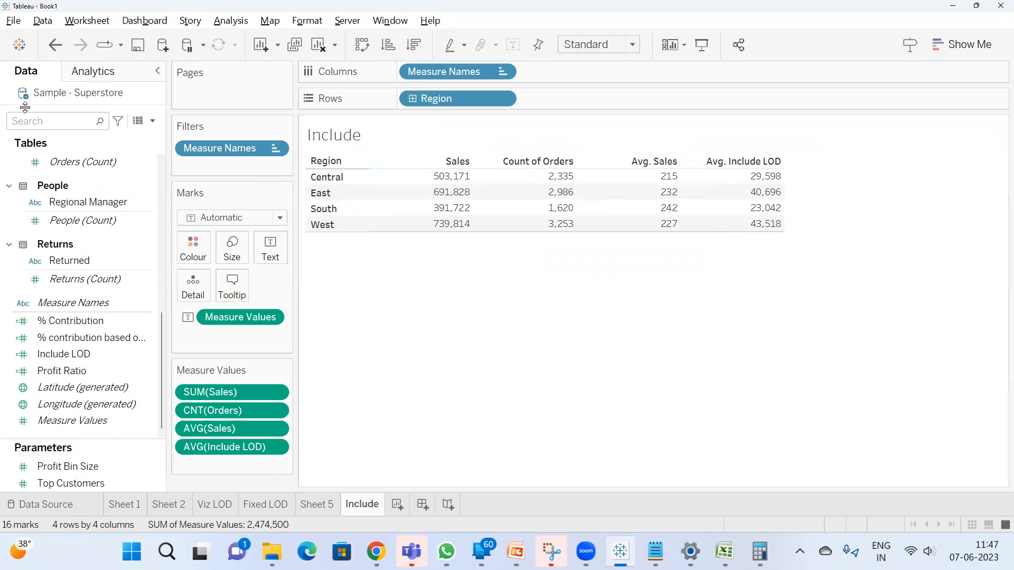
Search the fields for "su", place Sub-Category on rows after Region and convert it to a distinct count
click(33, 122)
text(su)
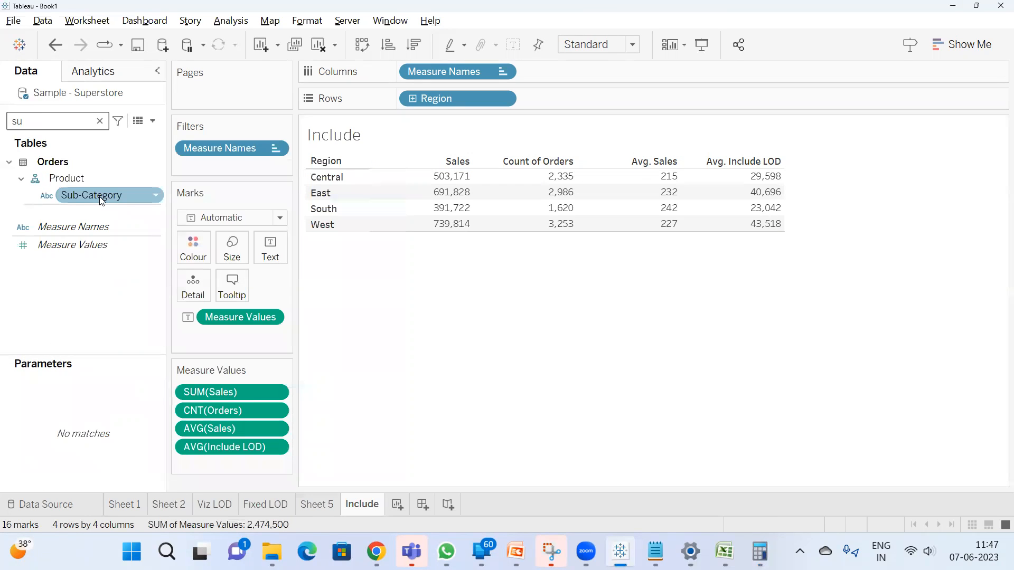
drag(102, 200, 569, 98)
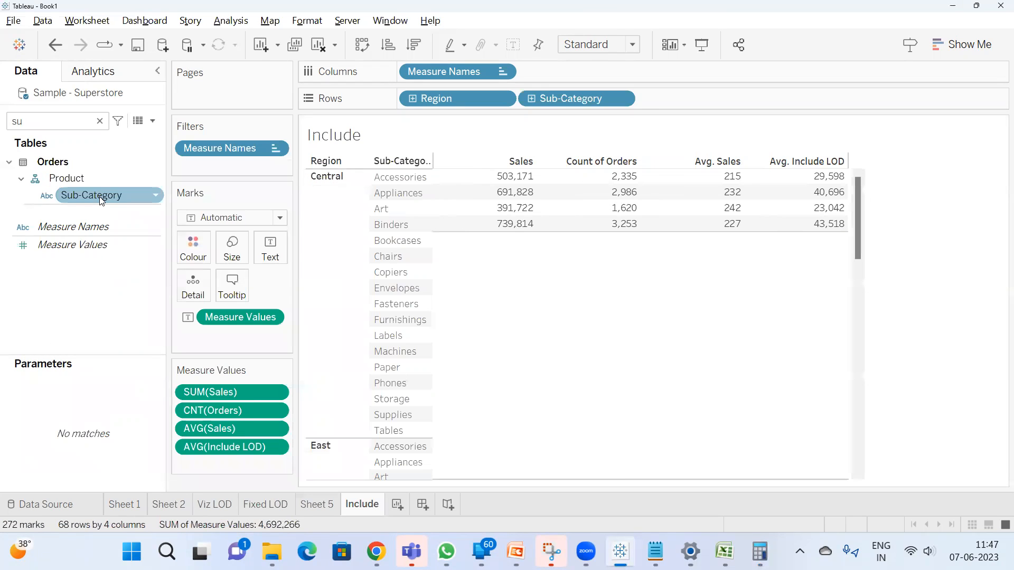
right_click(571, 95)
mouse_move(659, 299)
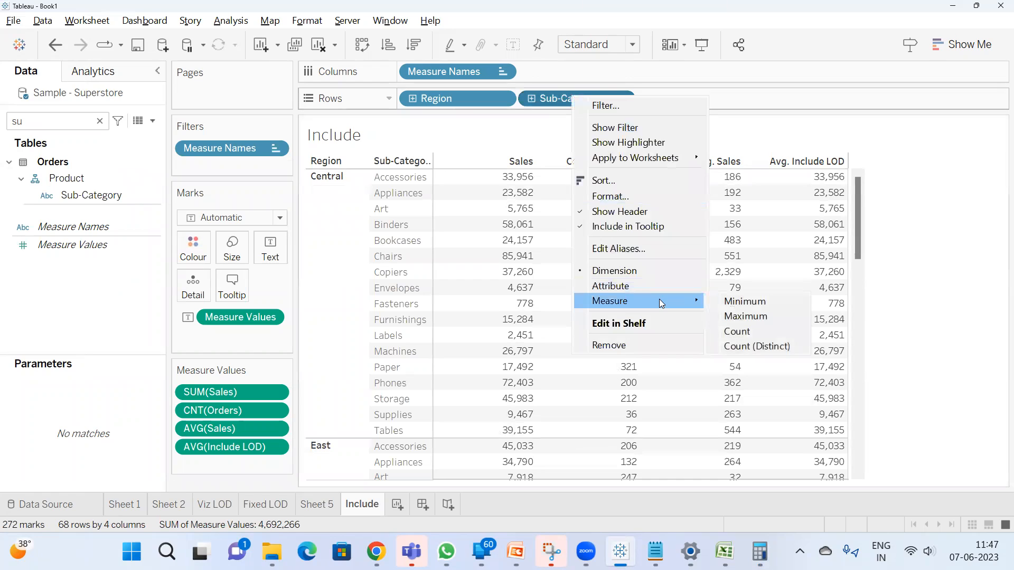
click(756, 344)
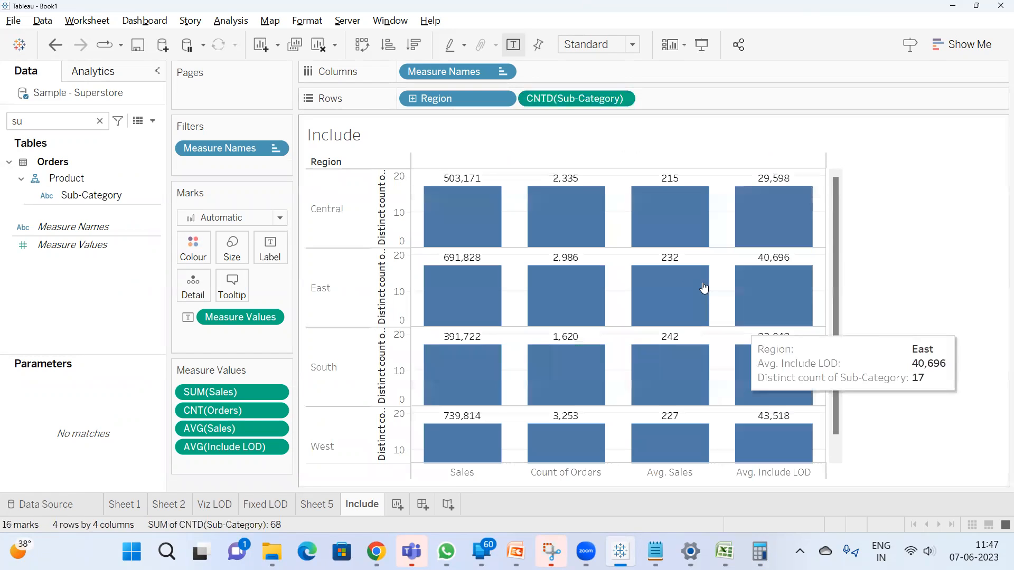
Move the distinct count of Sub-Category from rows to the end of the measure values, below AVG(Include LOD)
right_click(565, 100)
click(563, 106)
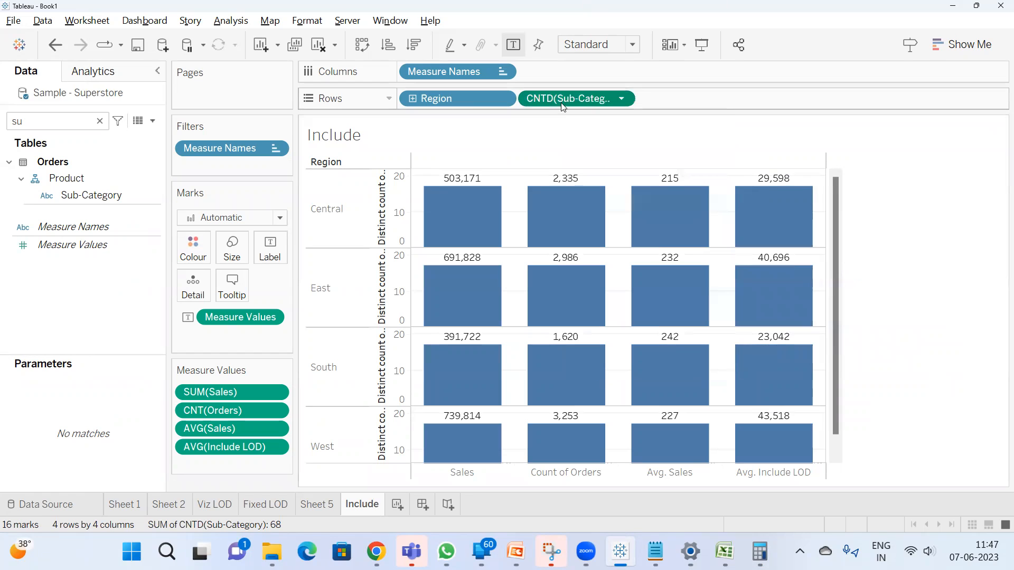
drag(566, 101, 223, 464)
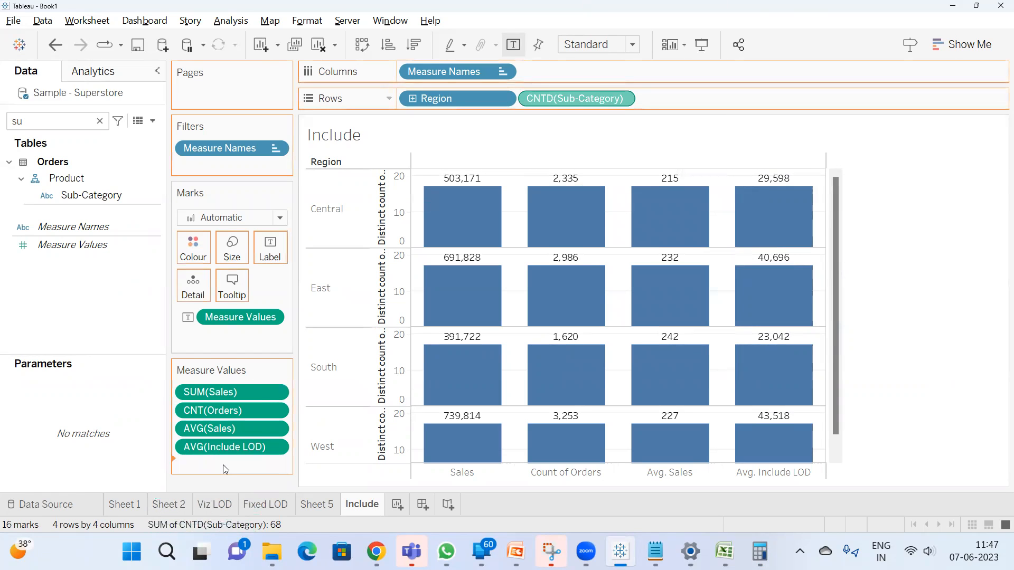
mouse_move(851, 193)
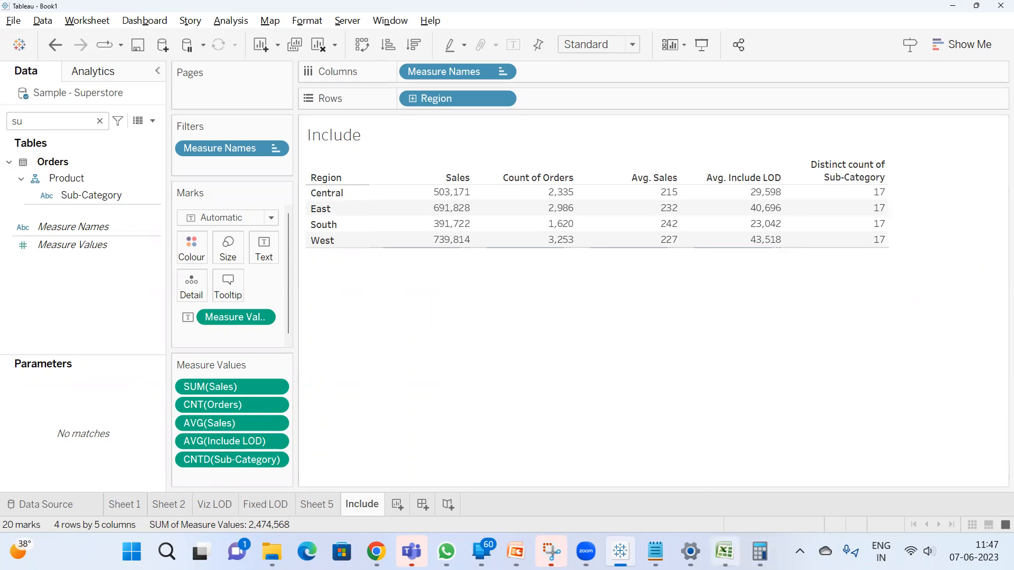
Switch to Calculator, clear the previous result and divide Central's average sales of 215 by 17
click(760, 552)
key(Escape)
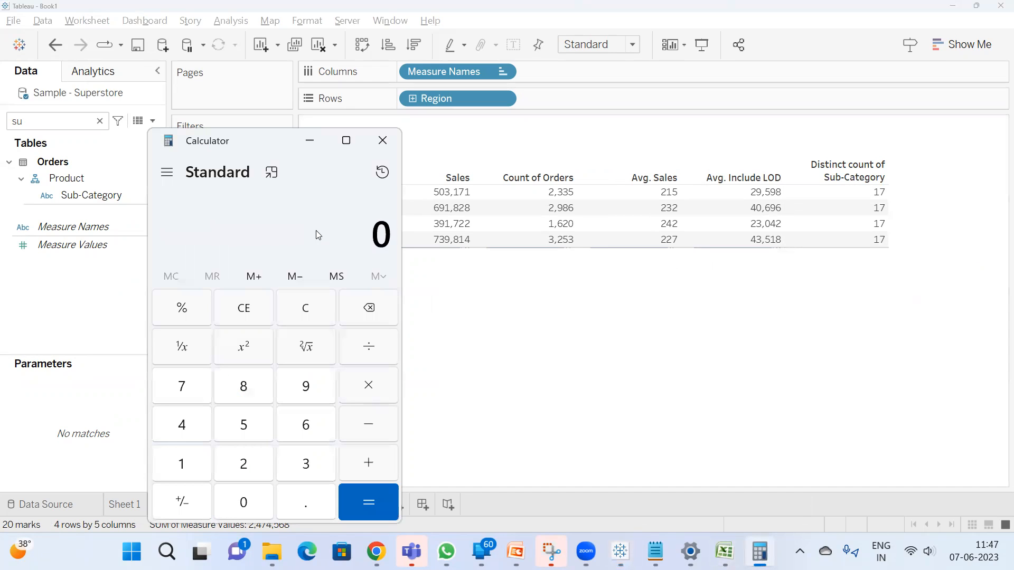
text(215)
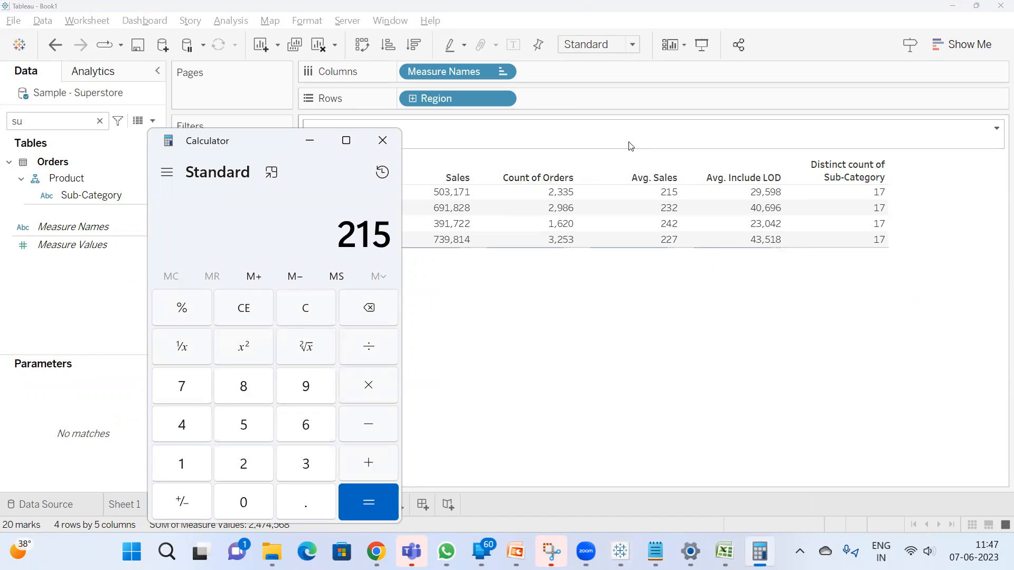
text( ÷ 17)
key(Return)
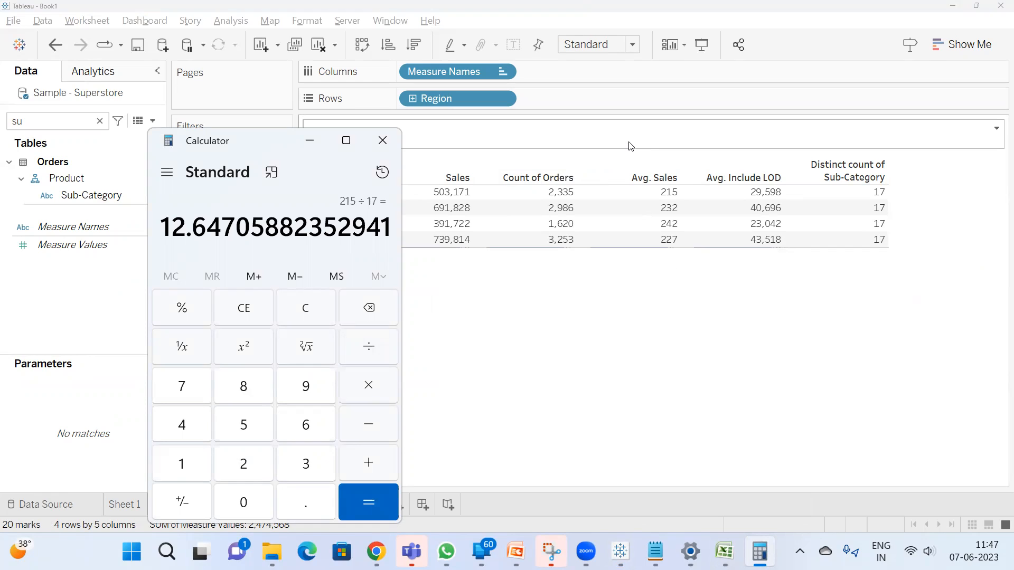
Clear the calculation and divide Central's total sales of 503171 by 17 in Calculator to check its Avg. Include LOD
key(Escape)
text(50)
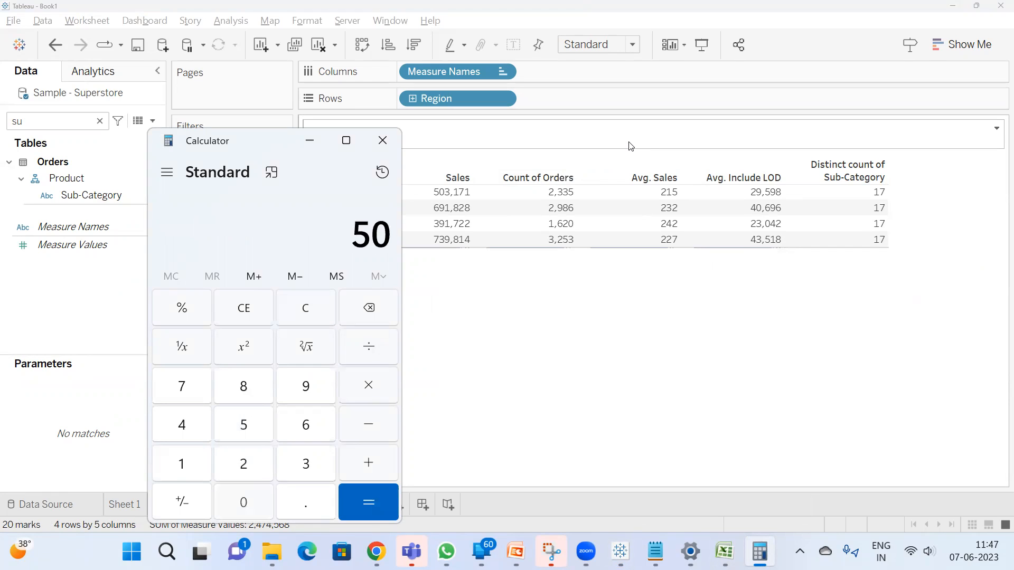
text(3171)
text(/)
text(17)
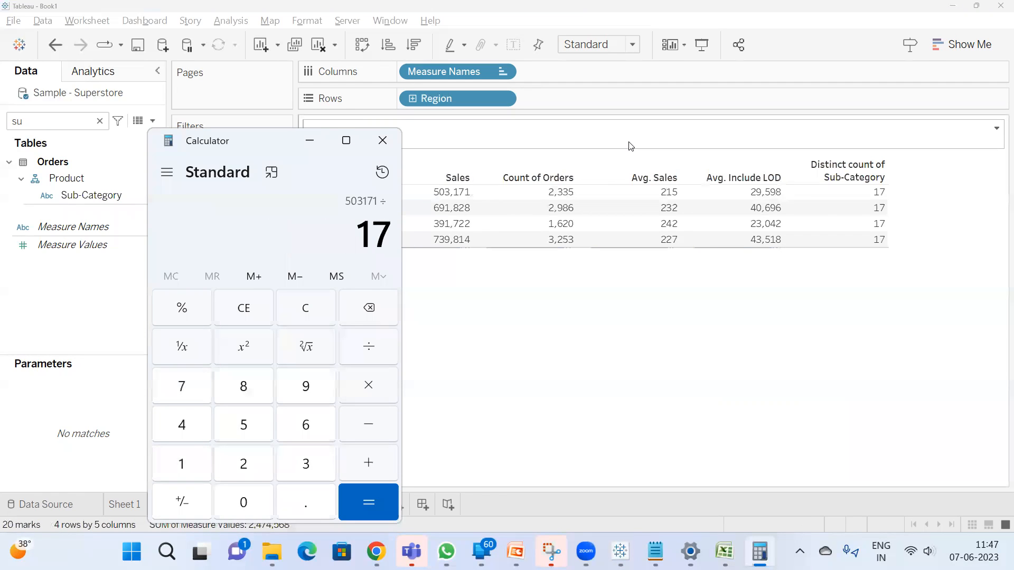
key(Return)
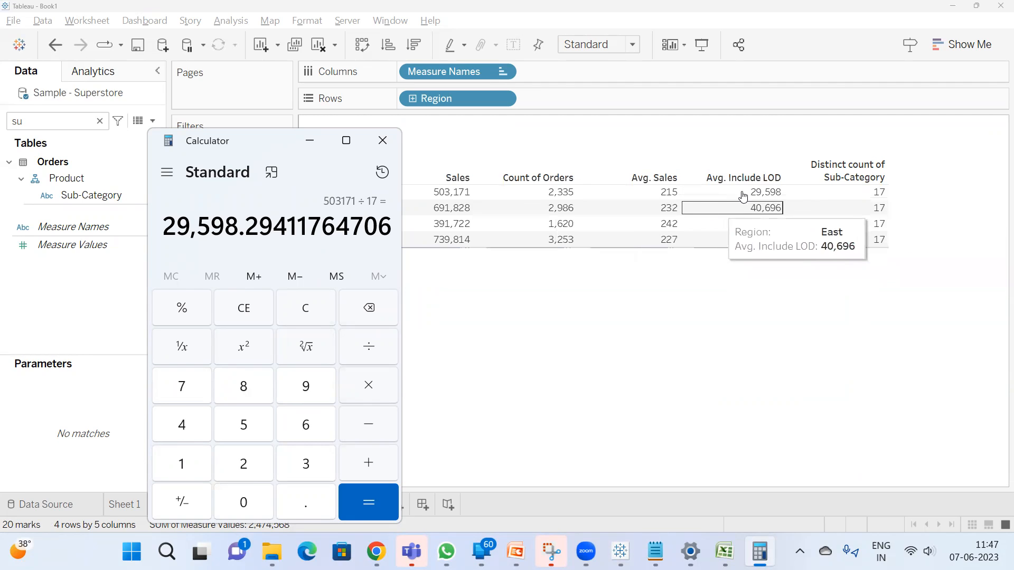
Switch to the Include workbook in Excel, add a new sheet and enter East's total sales, 691828, in cell B2
click(746, 336)
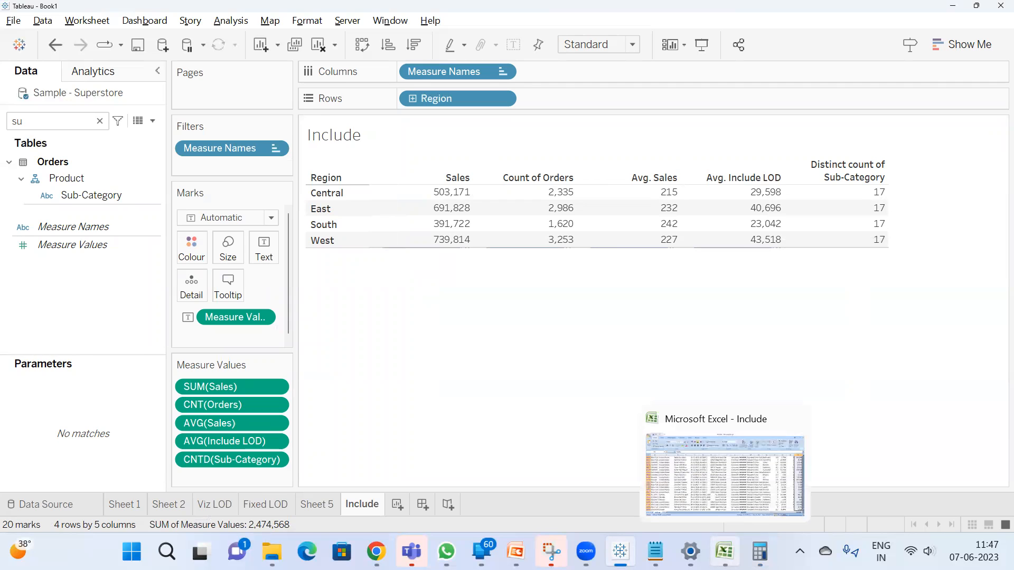
click(724, 551)
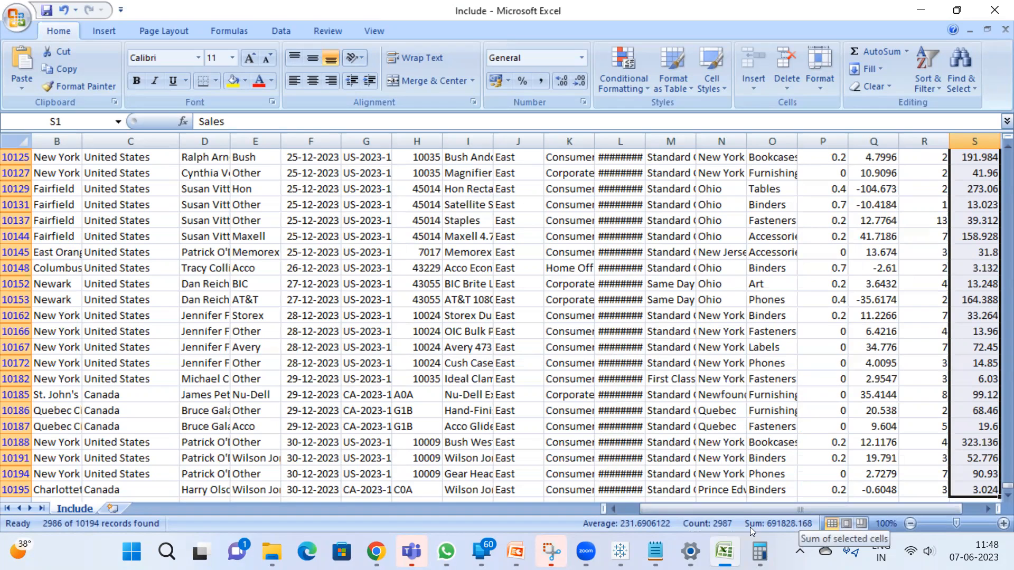
click(112, 508)
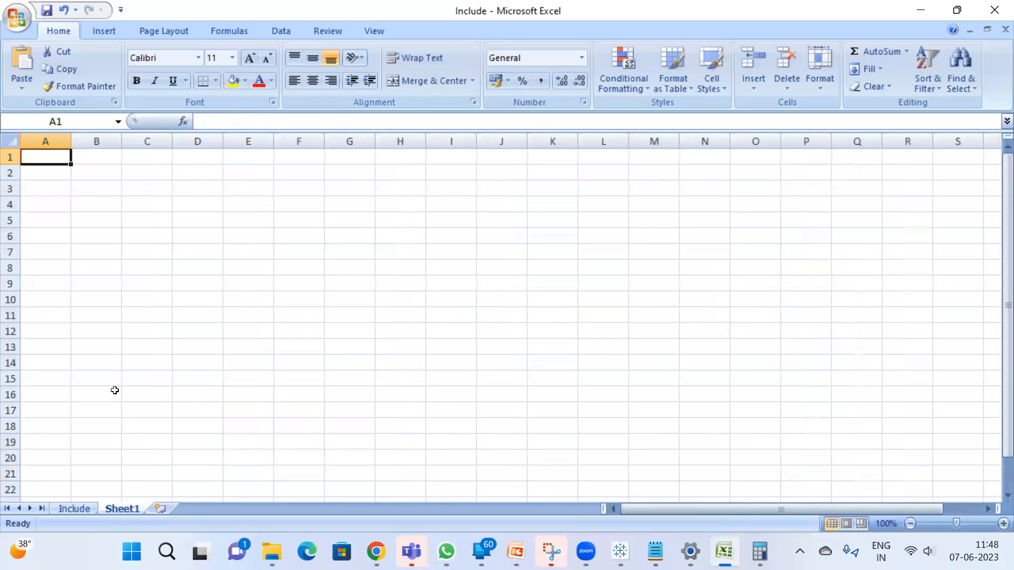
click(117, 172)
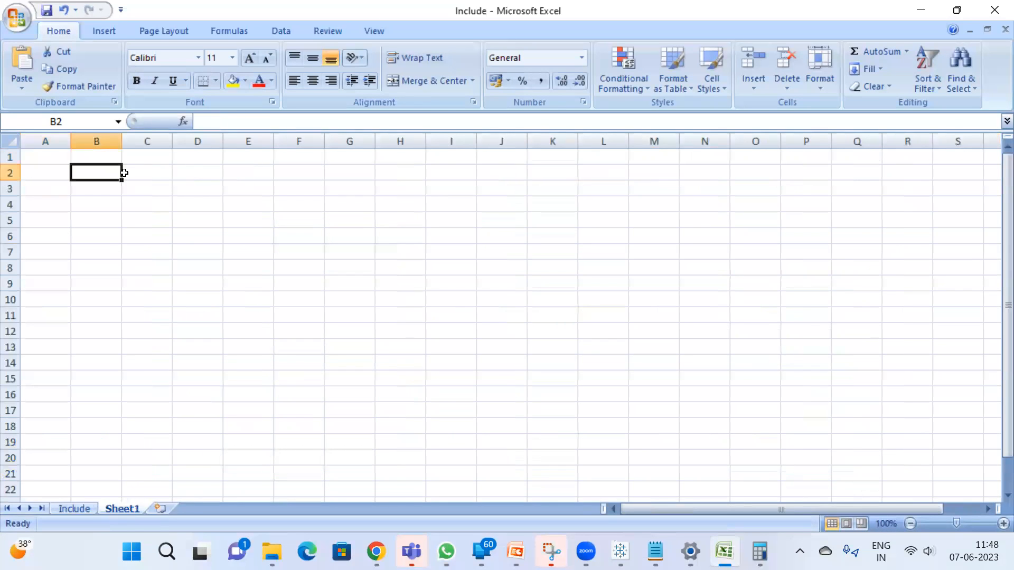
text(6)
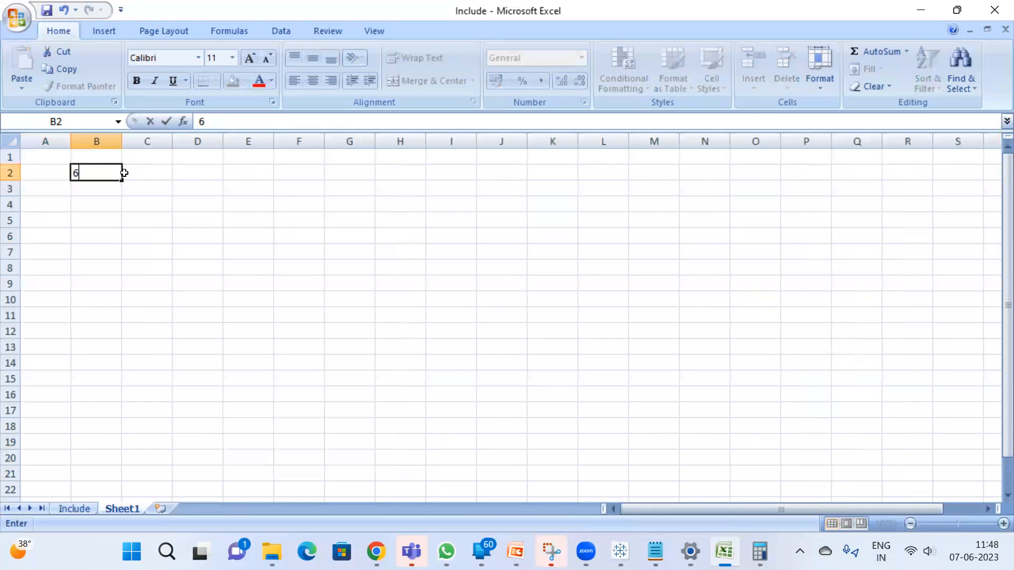
text(9182)
key(Return)
key(Up)
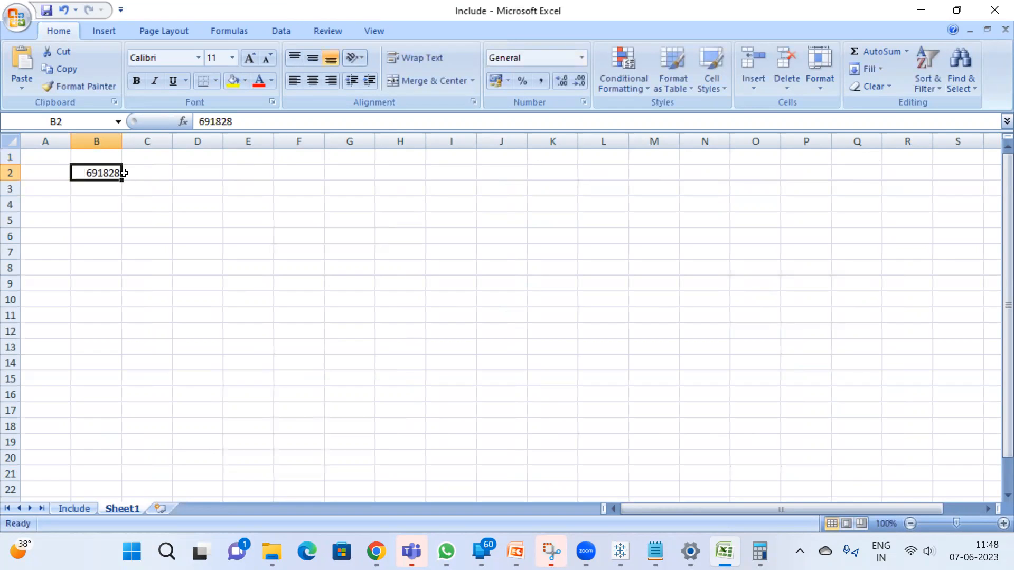
Label the sales total by entering "Sum of Sales" in cell A2
key(Left)
text(Sum of )
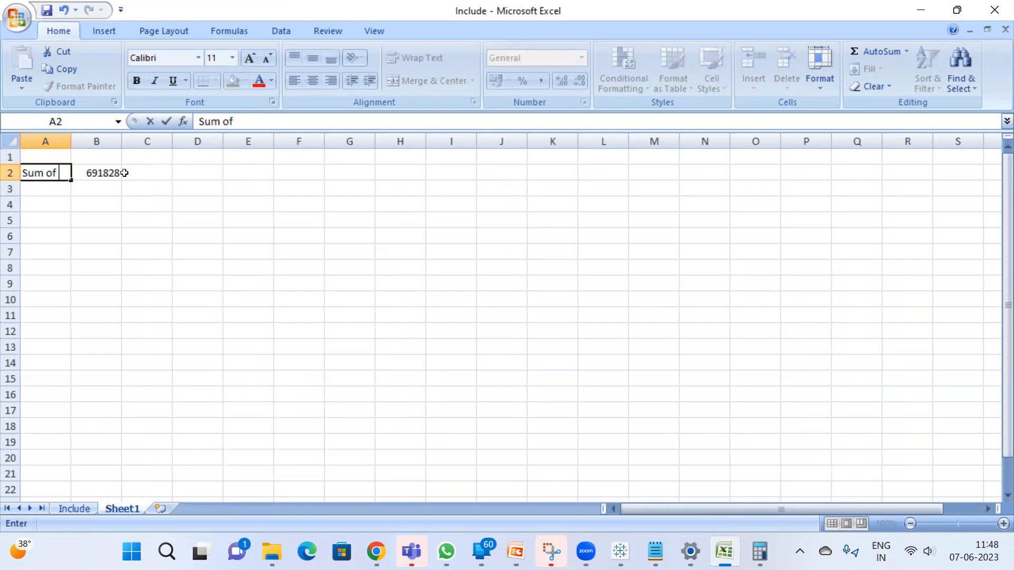
text(Sales)
key(Return)
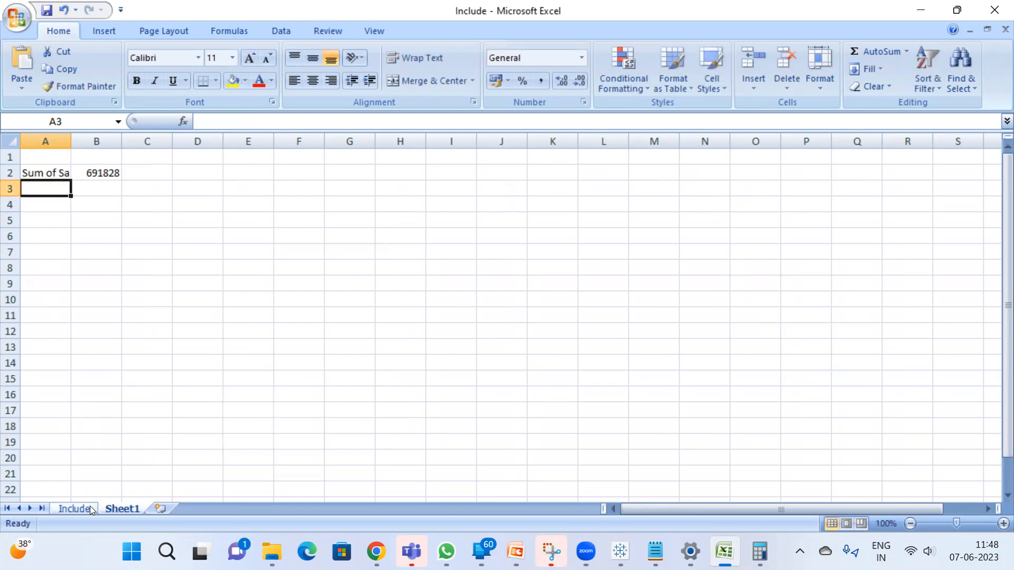
Return to the Include sheet, locate the Sub-Category column in the East-filtered data and copy the entire column
click(89, 509)
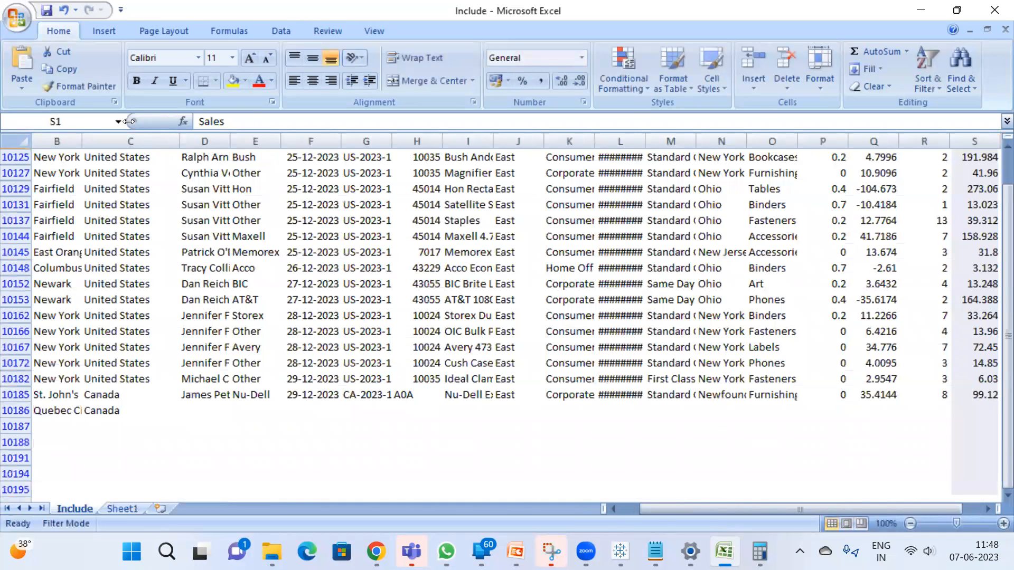
key(ctrl+shift+Down)
scroll(998, 258, up, 3)
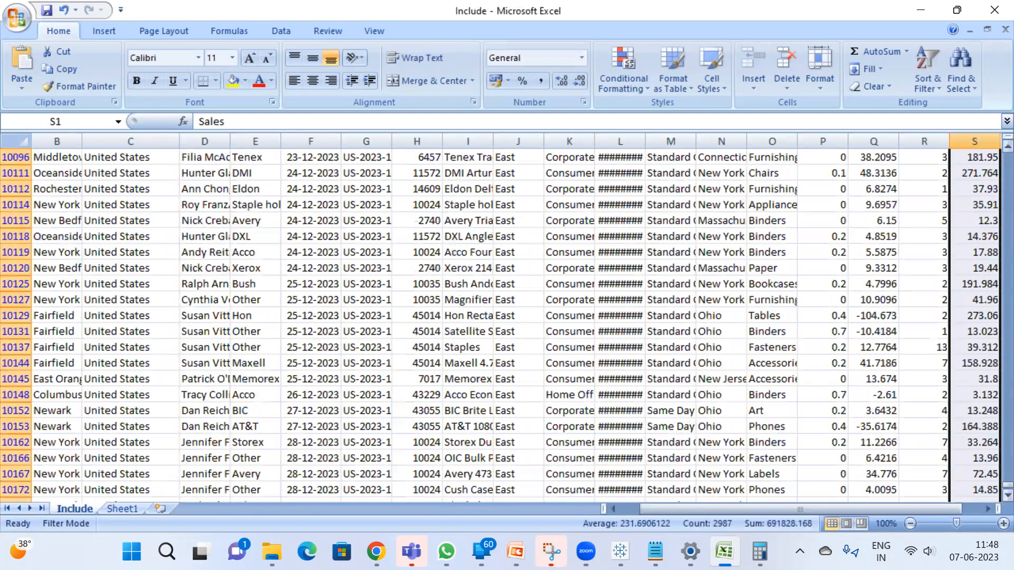
drag(997, 466, 514, 174)
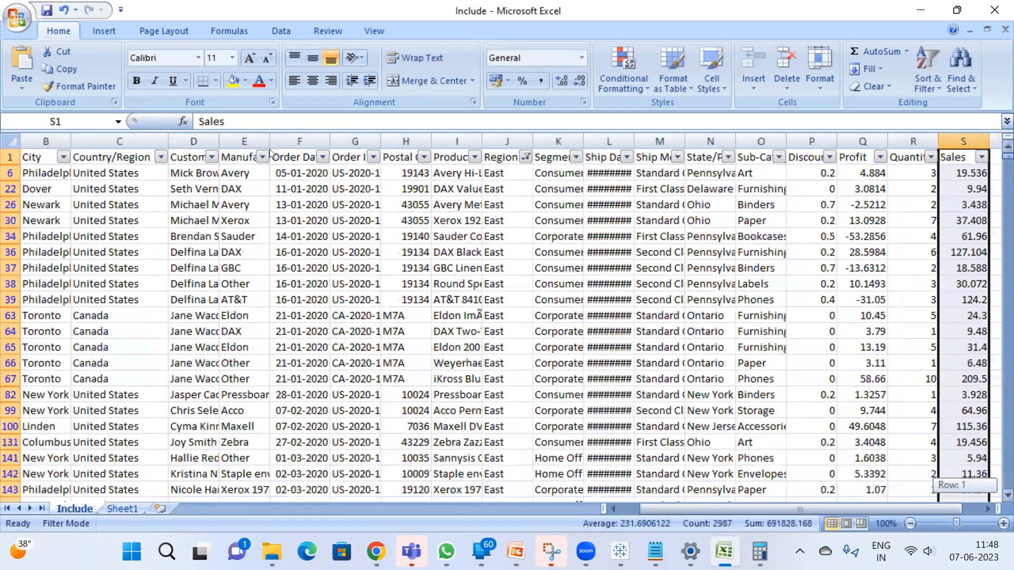
drag(270, 153, 222, 151)
click(237, 157)
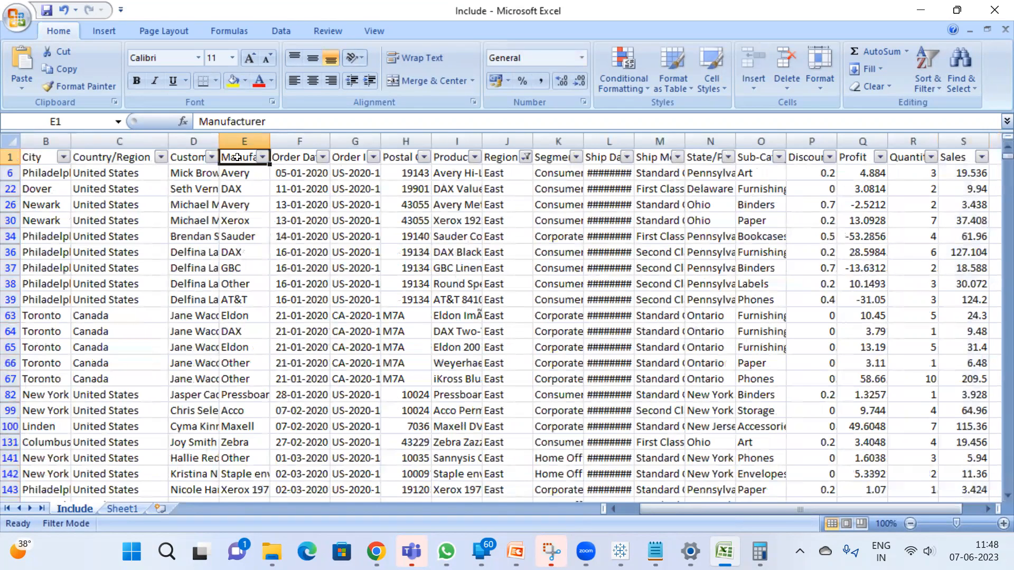
key(Left)
key(Left)
key(Left)
key(Left)
key(Right)
key(Right)
key(Right)
key(Right)
key(Right)
key(Right)
key(Right)
key(Right)
key(Right)
key(Right)
key(Right)
key(Right)
key(Right)
key(Right)
key(Right)
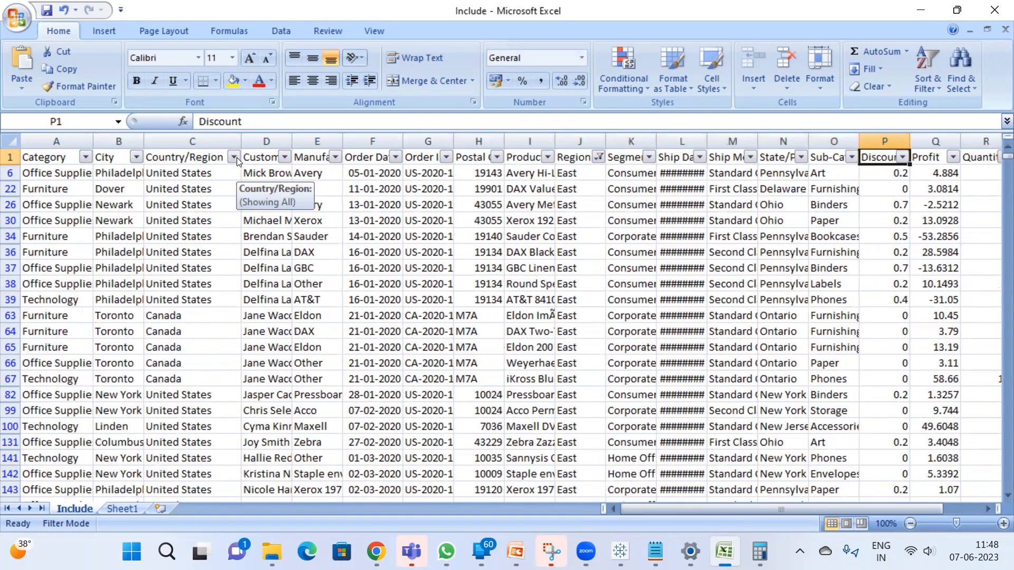
key(Left)
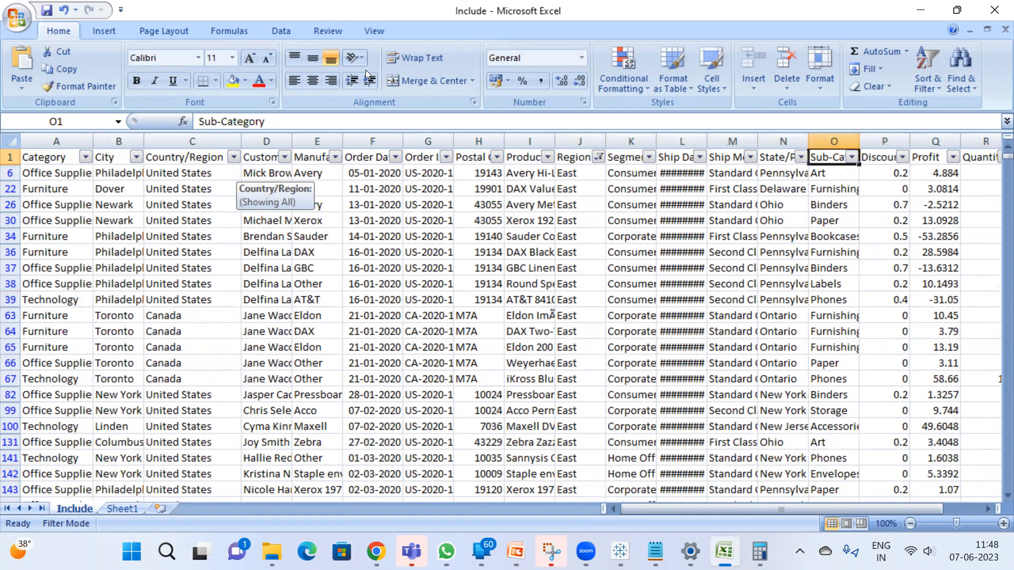
click(818, 130)
key(ctrl+c)
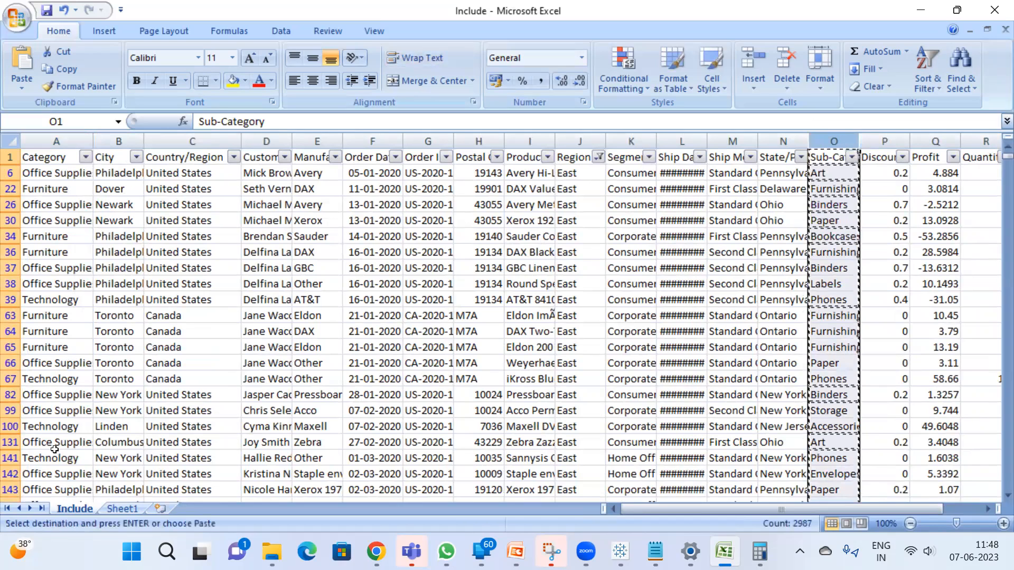
Paste the Sub-Category column into a new sheet and remove its duplicate values
click(159, 510)
key(ctrl+v)
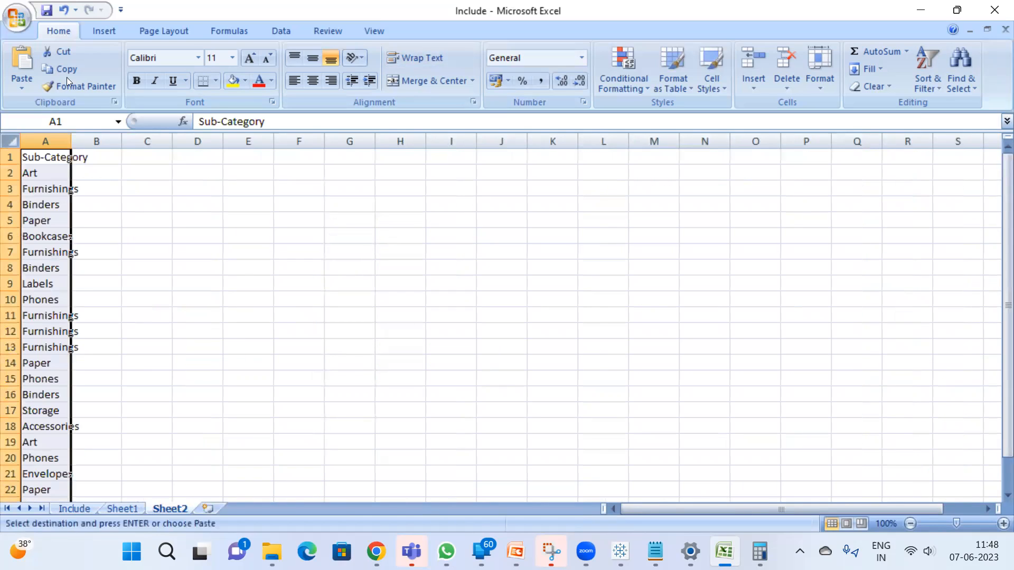
click(257, 30)
click(267, 31)
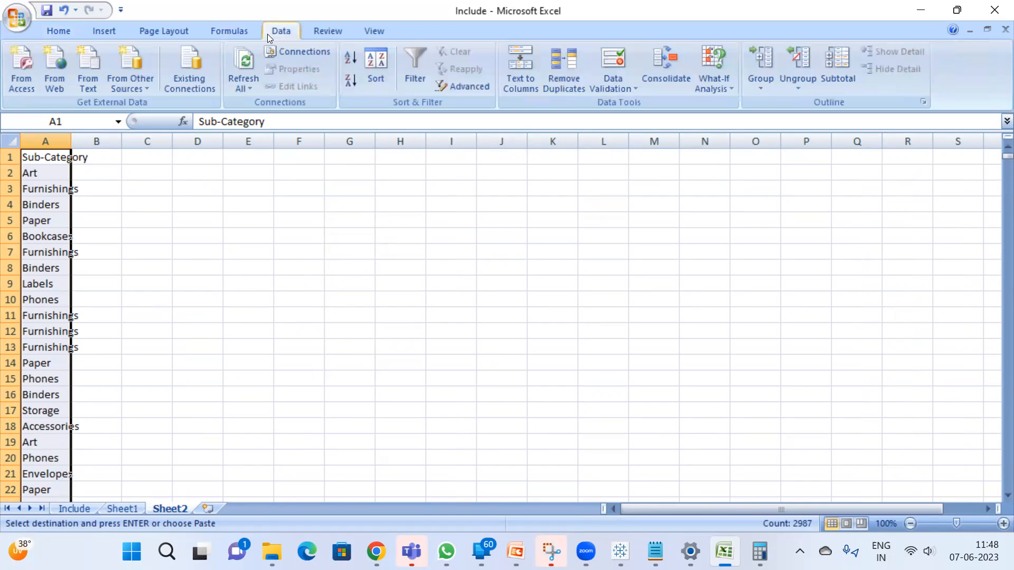
click(548, 79)
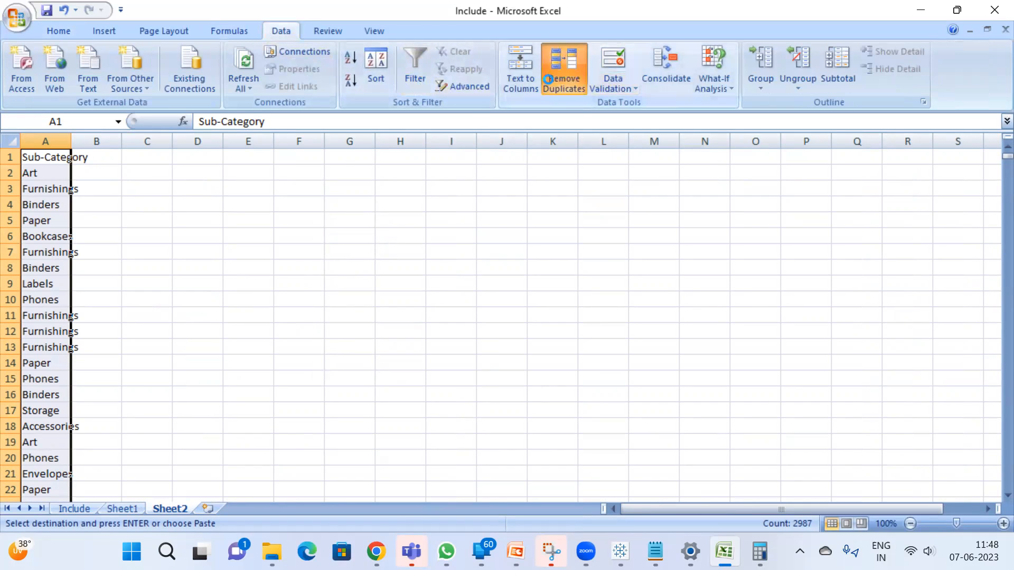
click(464, 485)
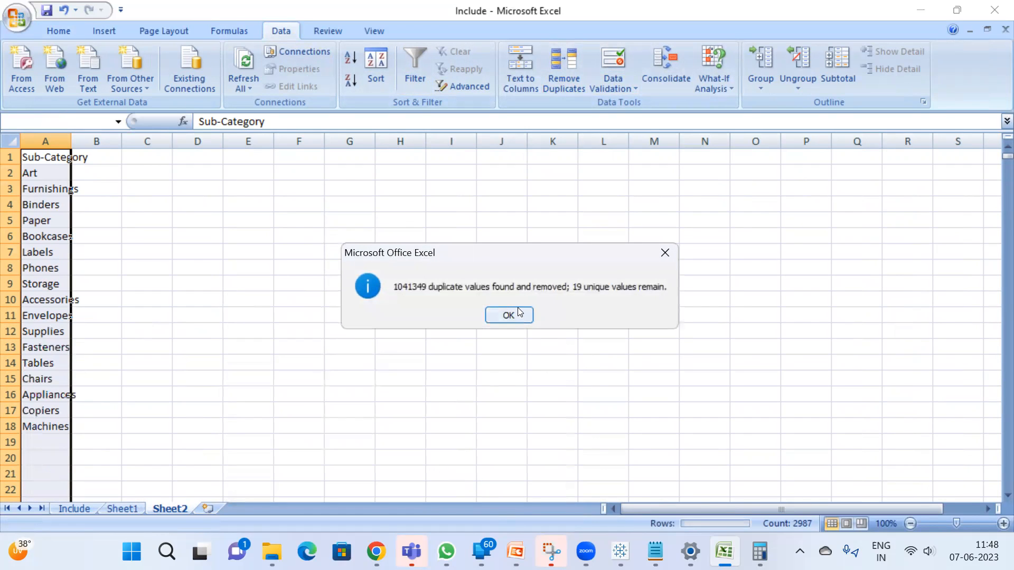
click(519, 313)
Select the unique sub-categories from A2 down to count them, and enter 17 in cell C2 of Sheet1
click(42, 174)
key(ctrl+shift+Down)
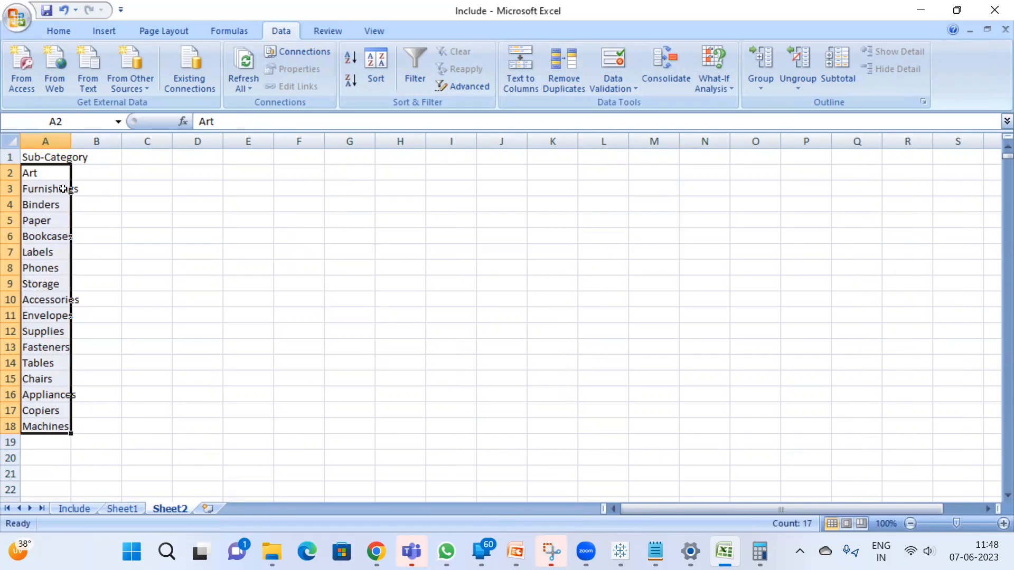
click(121, 509)
click(156, 174)
text(17)
key(Return)
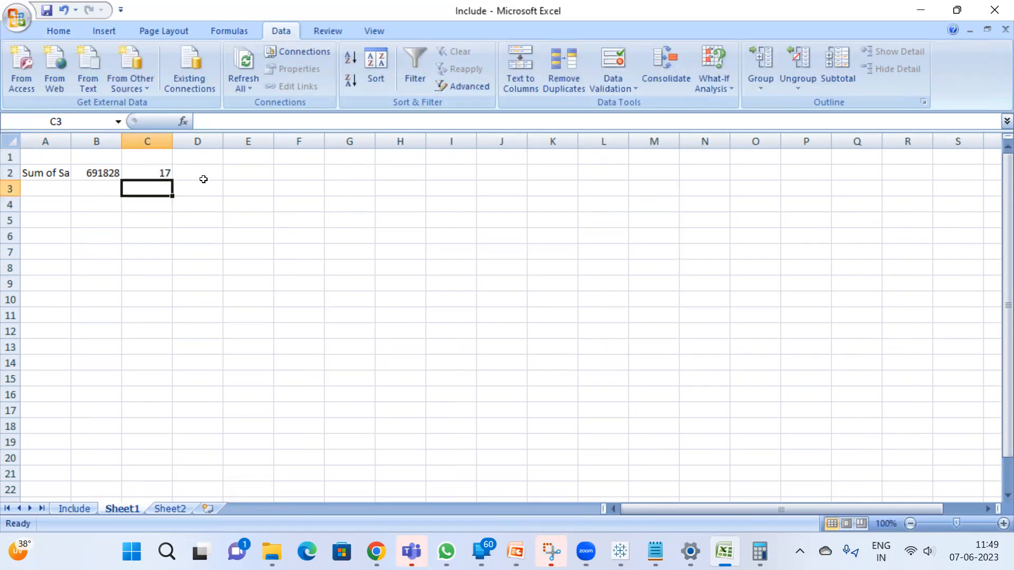
Enter the formula =B2/C2 in cell D3 to divide the total sales by the sub-category count
click(203, 190)
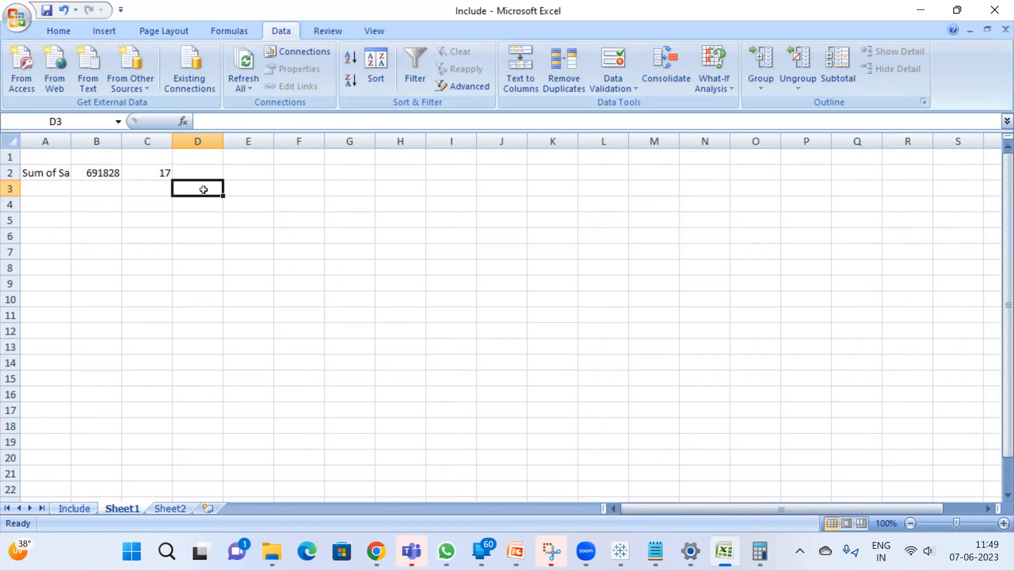
text(=)
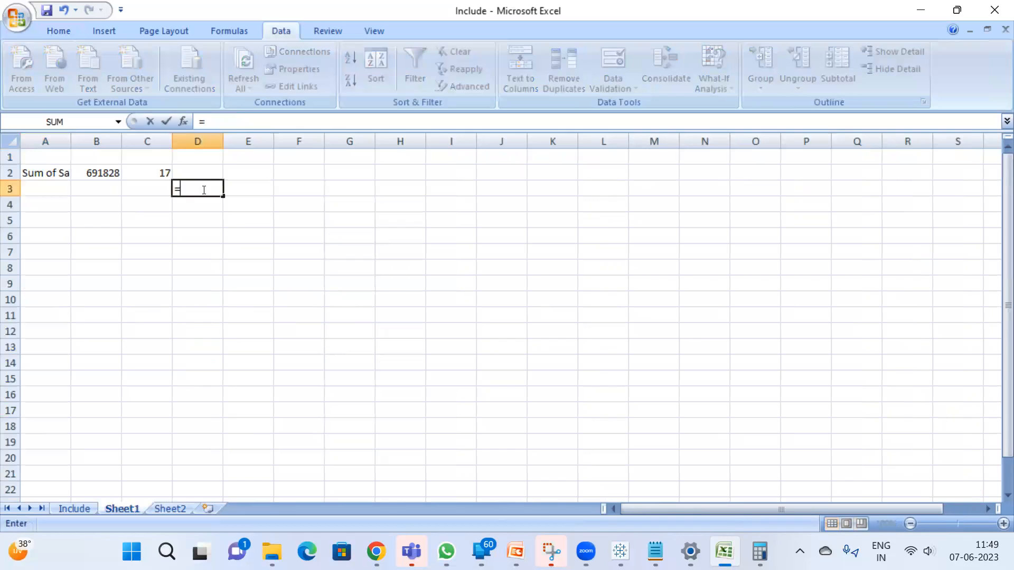
click(98, 177)
text(/)
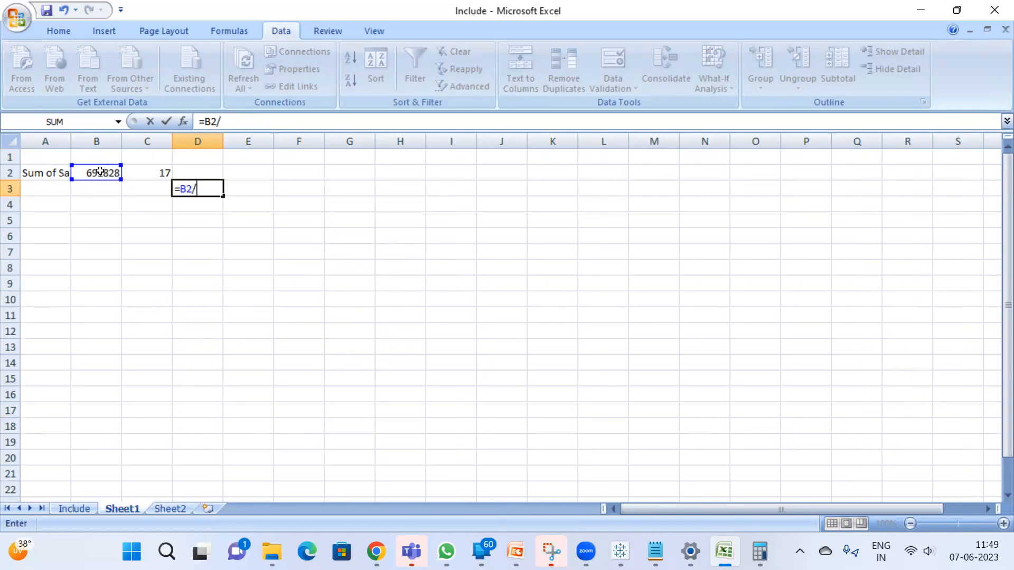
click(147, 171)
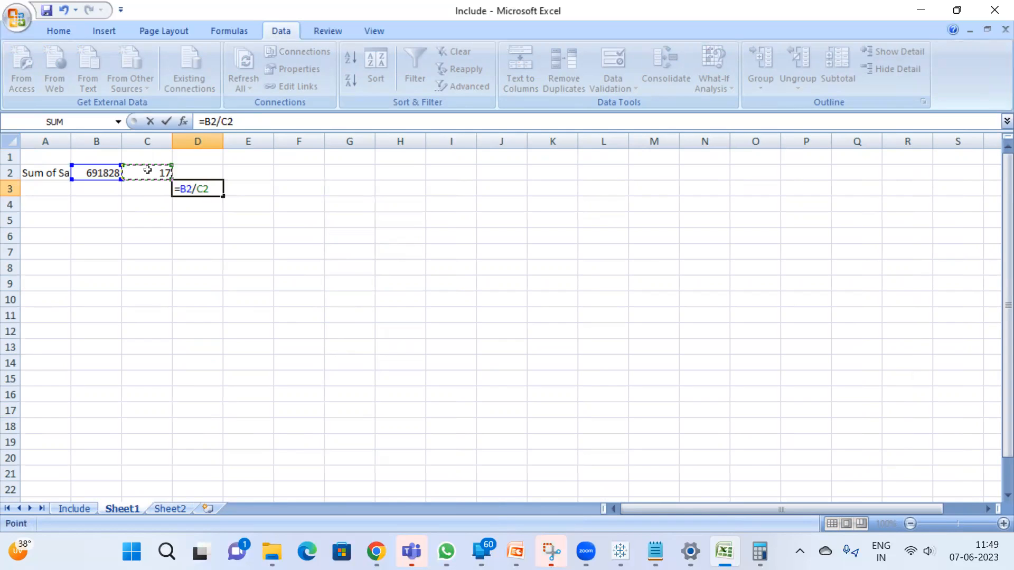
key(Return)
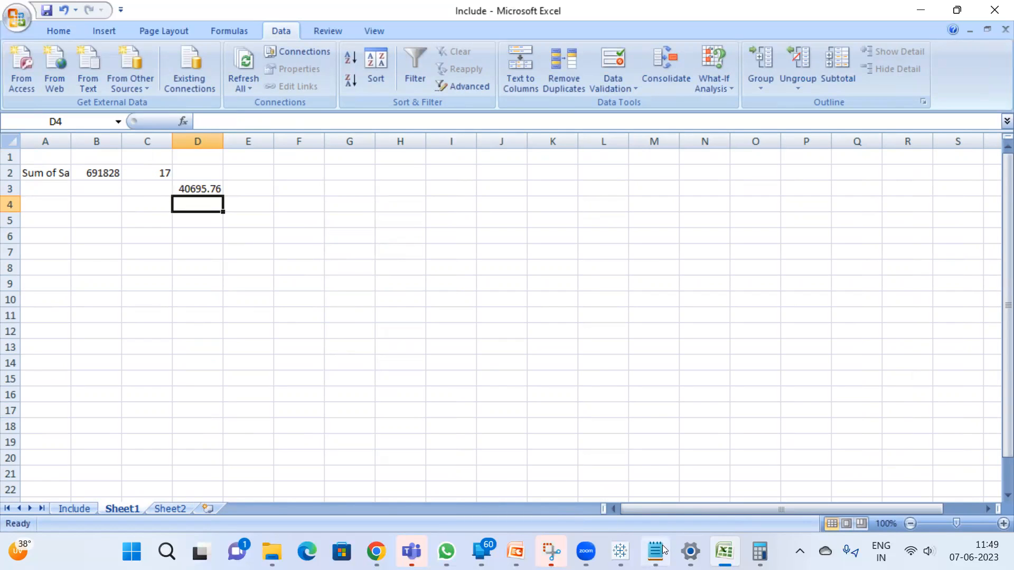
Switch back to Tableau and compare East's Avg. Include LOD value with the Excel result
mouse_move(662, 549)
click(621, 551)
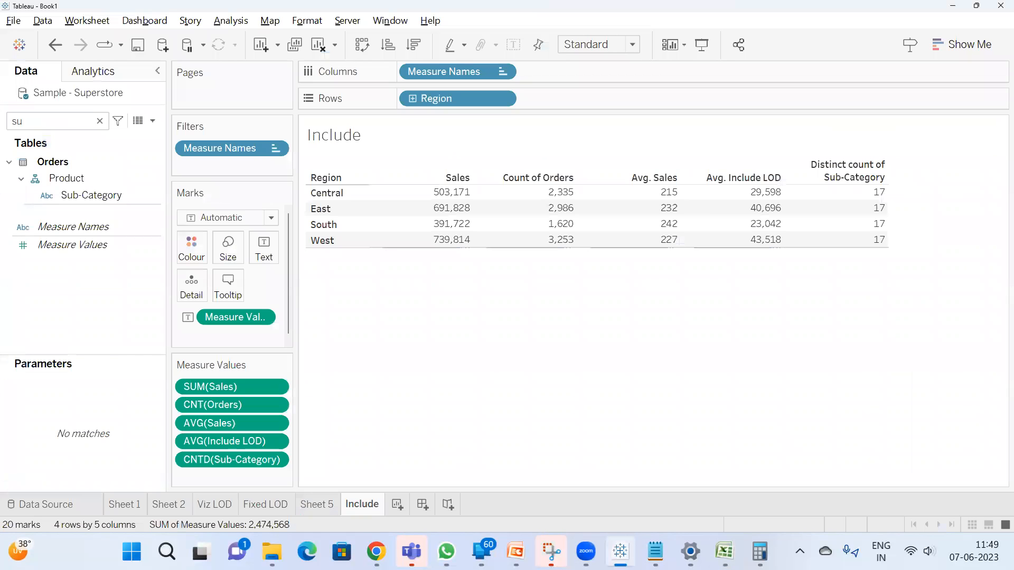
click(764, 210)
click(750, 300)
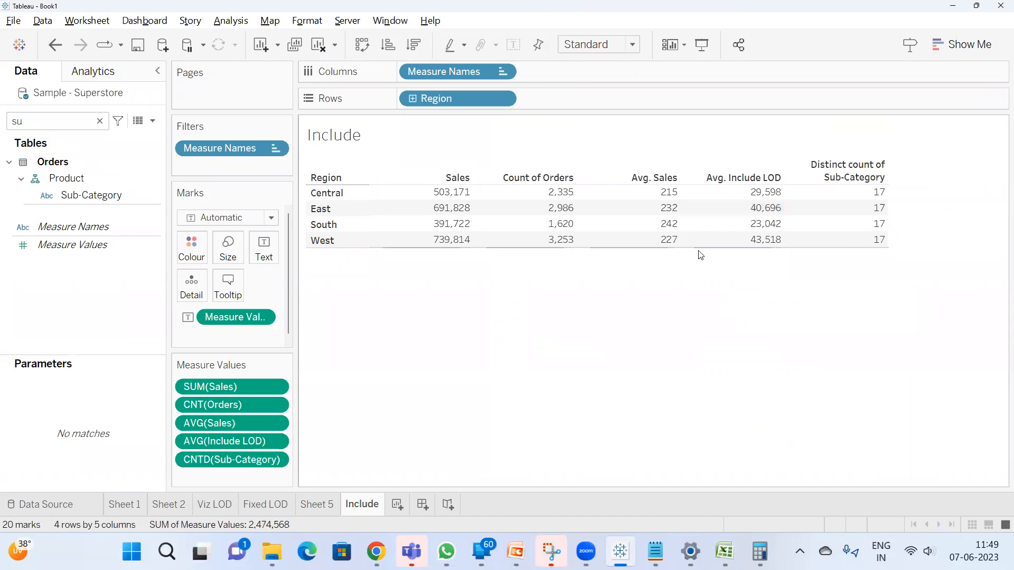
Create a new worksheet after Include and search the fields for "reg"
click(397, 506)
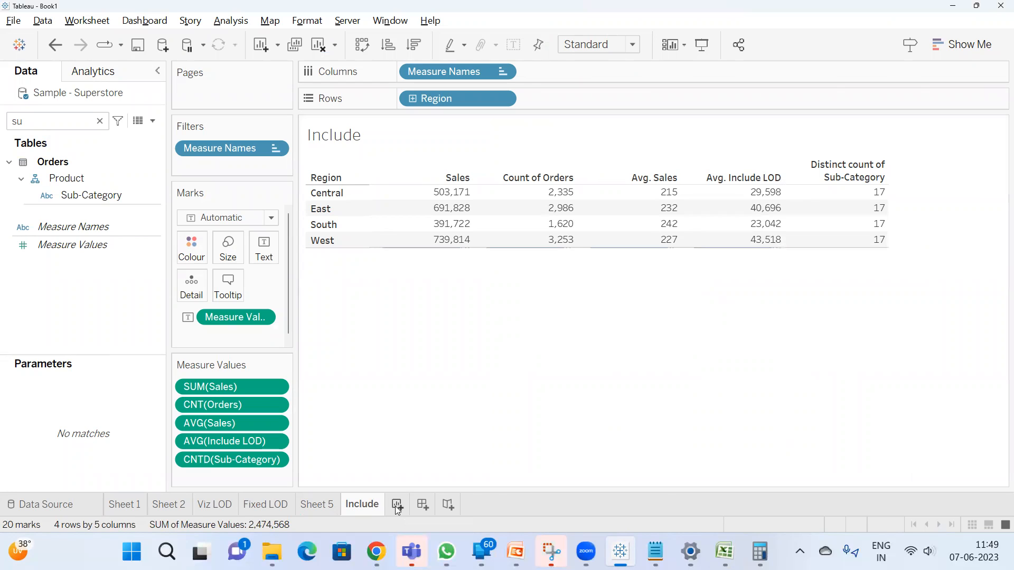
double_click(31, 118)
text(reg)
click(81, 212)
double_click(81, 211)
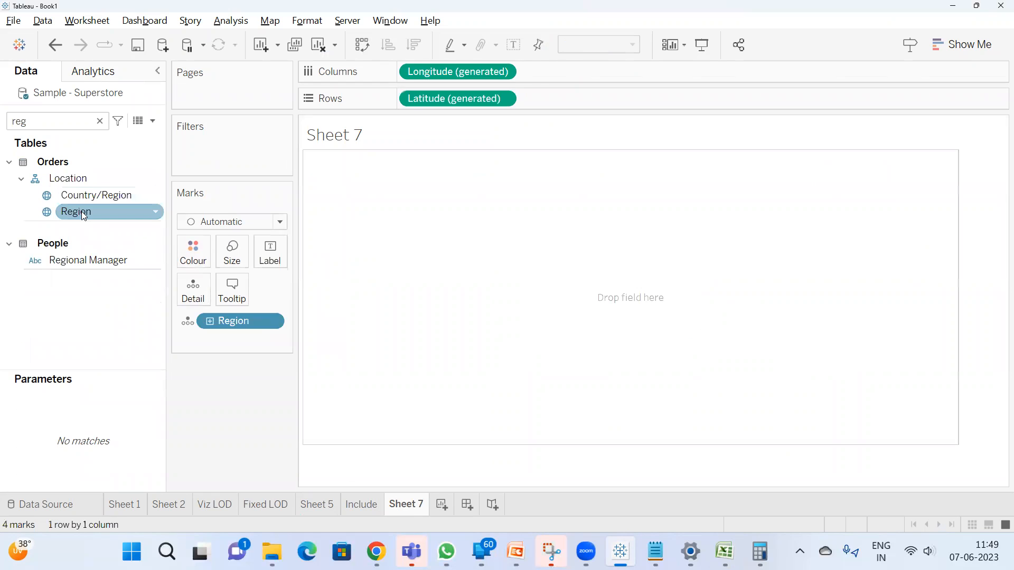
key(ctrl+z)
Place Region on rows, then search the fields for "sub" and add Sub-Category on rows after Region
drag(82, 211, 453, 99)
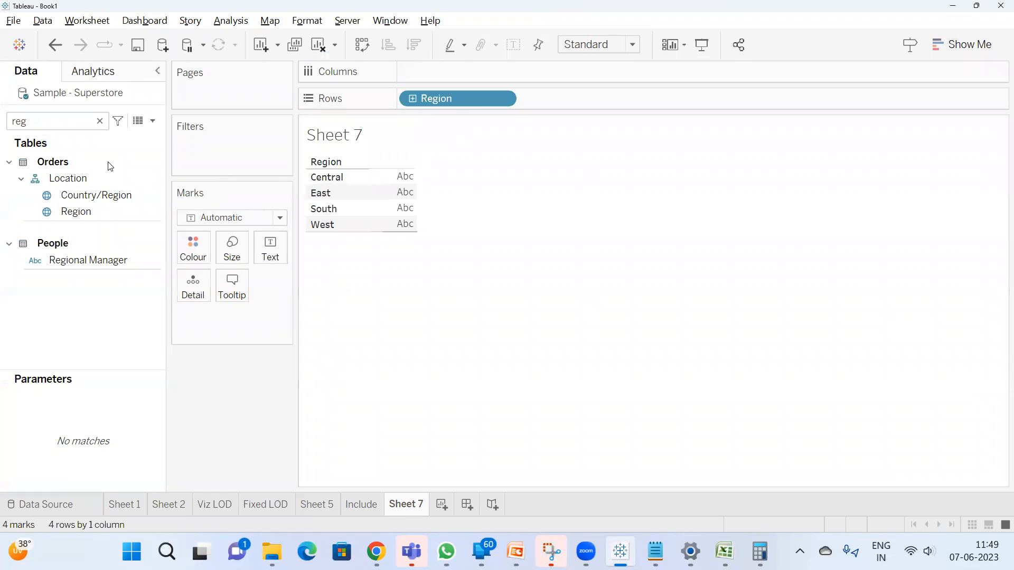
double_click(58, 117)
text(sub)
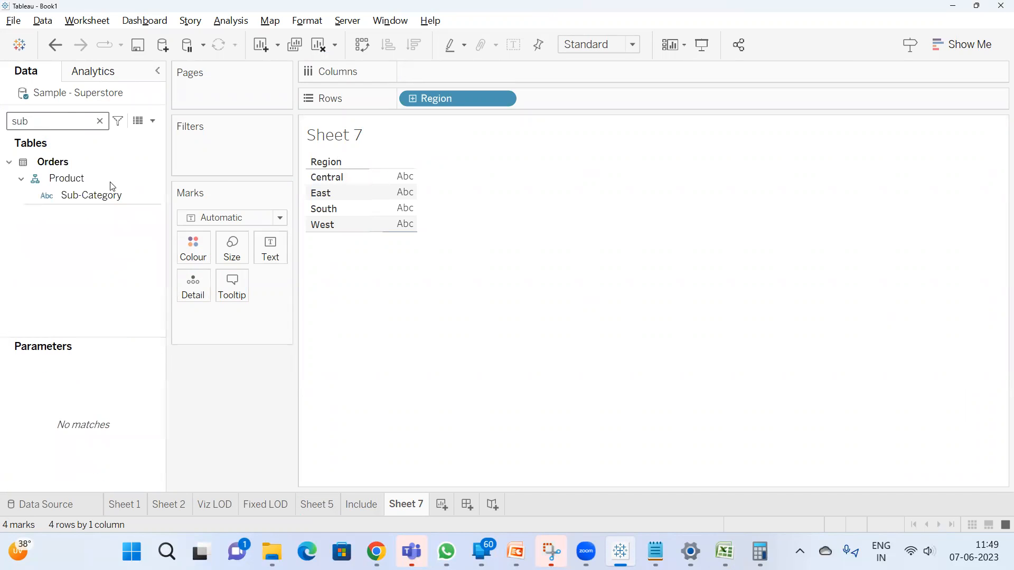
drag(112, 193, 585, 93)
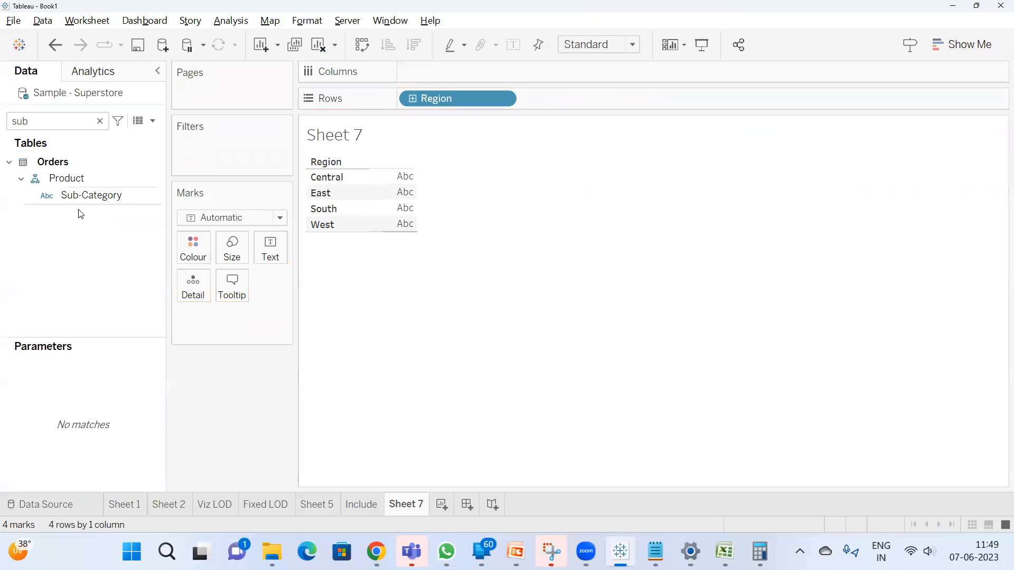
mouse_move(83, 198)
mouse_down()
mouse_move(597, 100)
mouse_move(568, 103)
mouse_up()
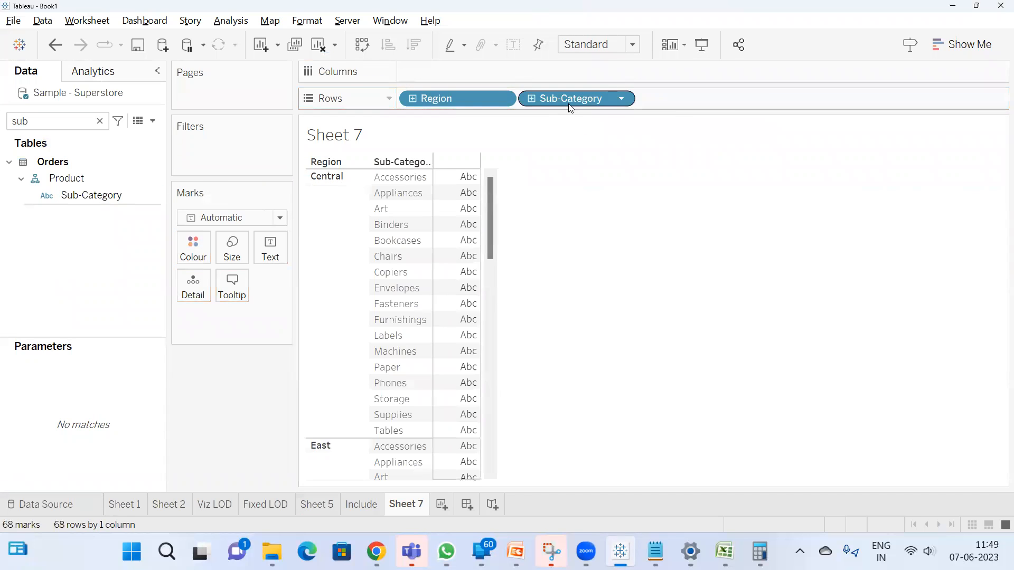
Search the fields for "sa" and add Sales to the view as text values for each sub-category
click(55, 122)
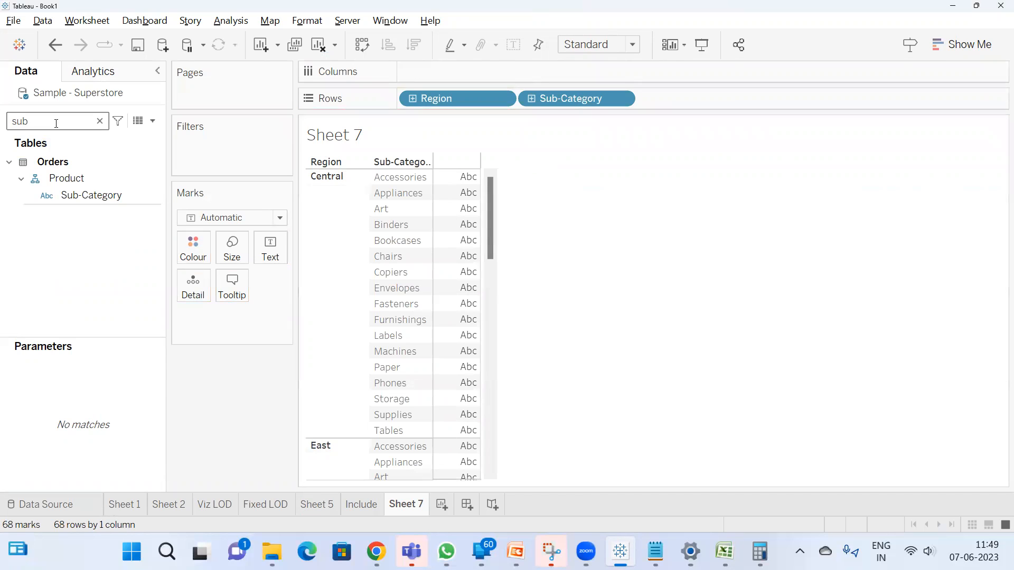
text(sa)
double_click(69, 190)
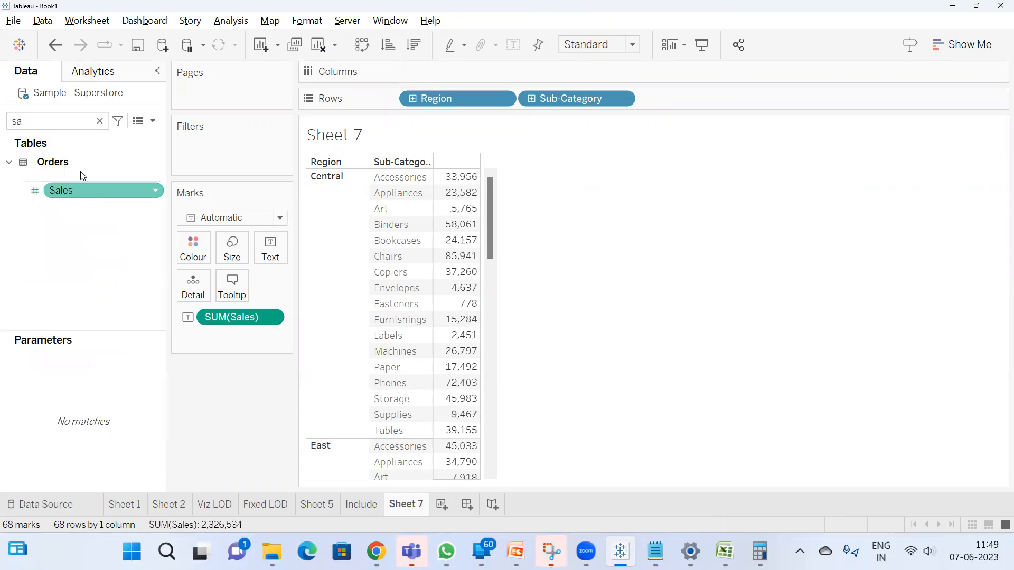
Change the aggregation of the Sales measure on the Region by Sub-Category sheet to Average
right_click(247, 310)
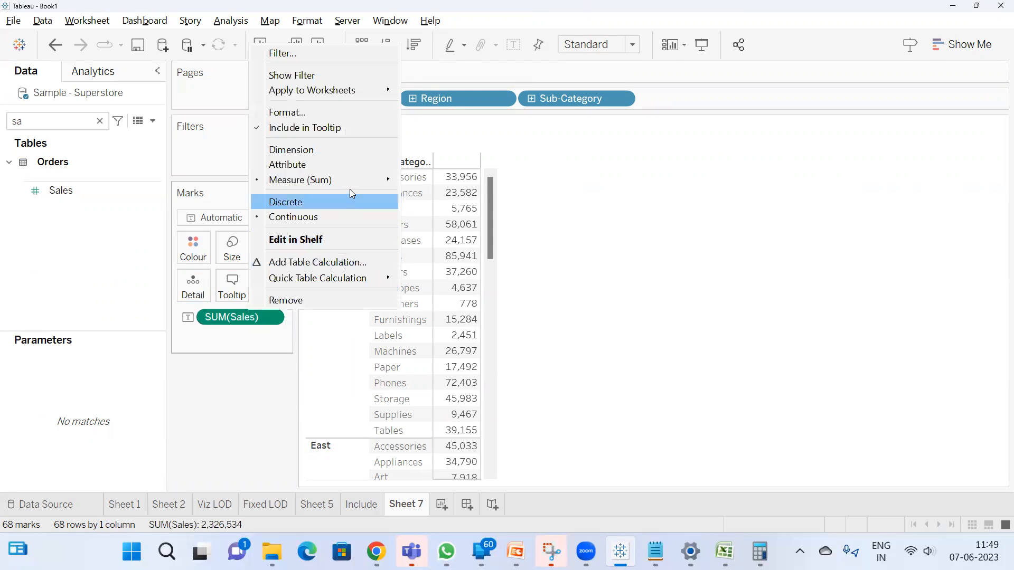
mouse_move(361, 179)
click(436, 195)
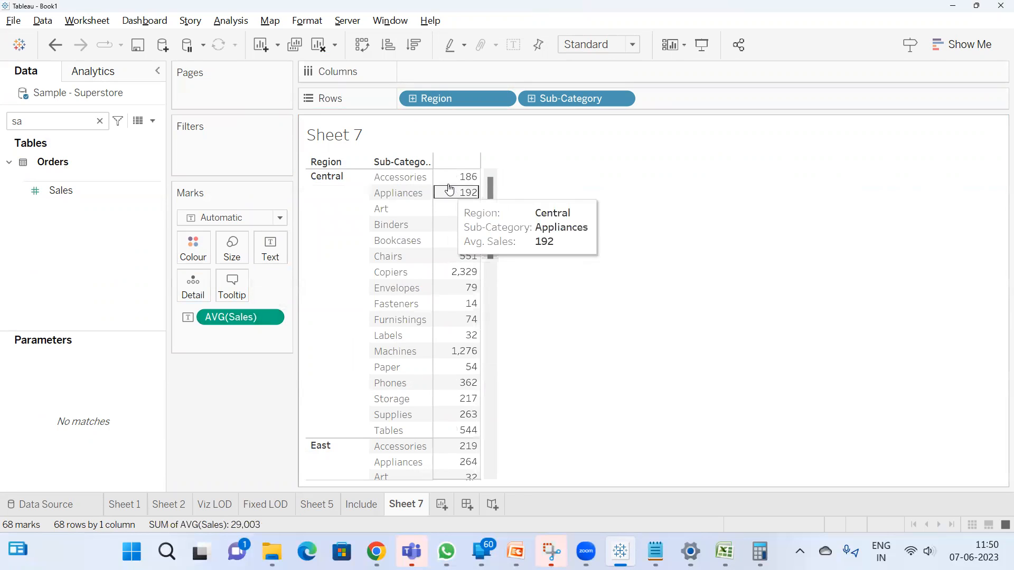
Highlight the Central region's average sales values from Accessories through Tables to examine them as a group
mouse_move(469, 180)
drag(469, 181, 455, 429)
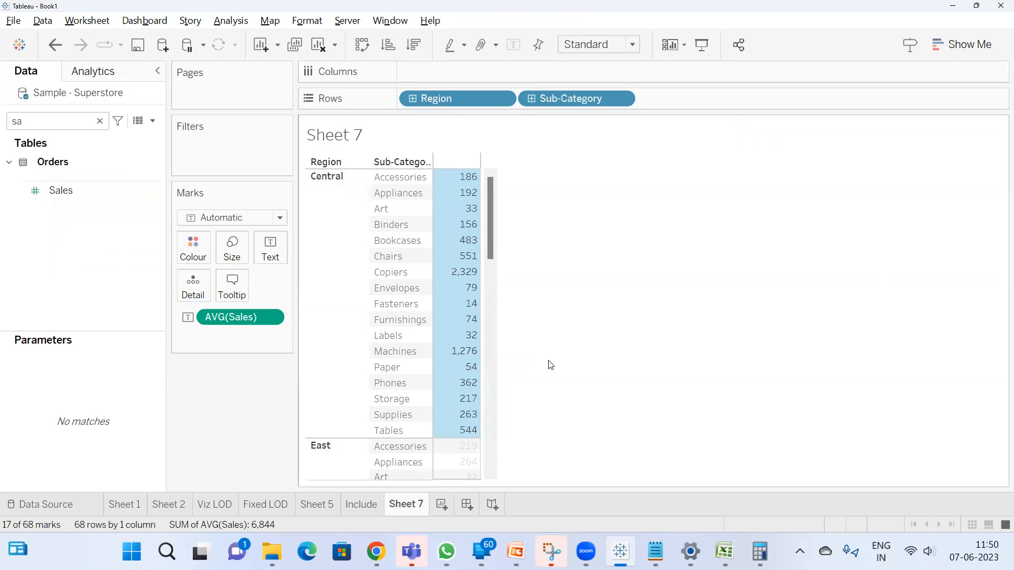
click(551, 364)
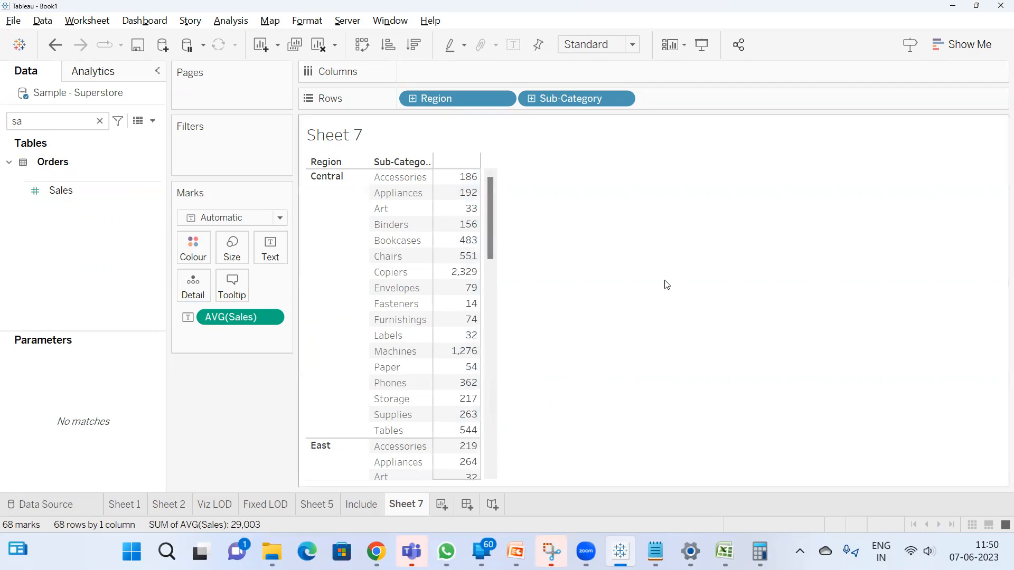
mouse_move(470, 178)
drag(470, 179, 442, 433)
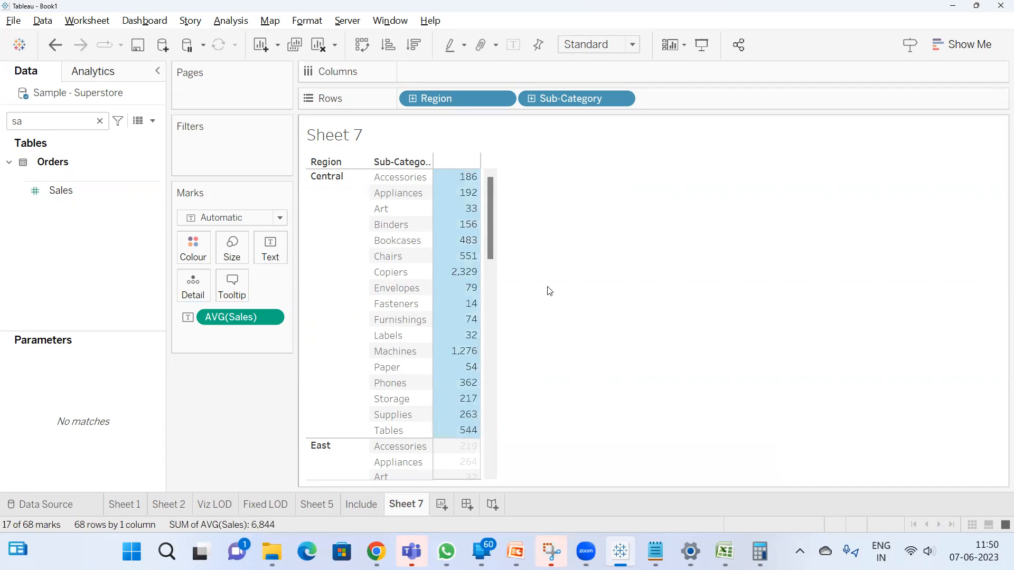
Widen the average sales value column and highlight all of Central's sub-category values again
mouse_move(477, 310)
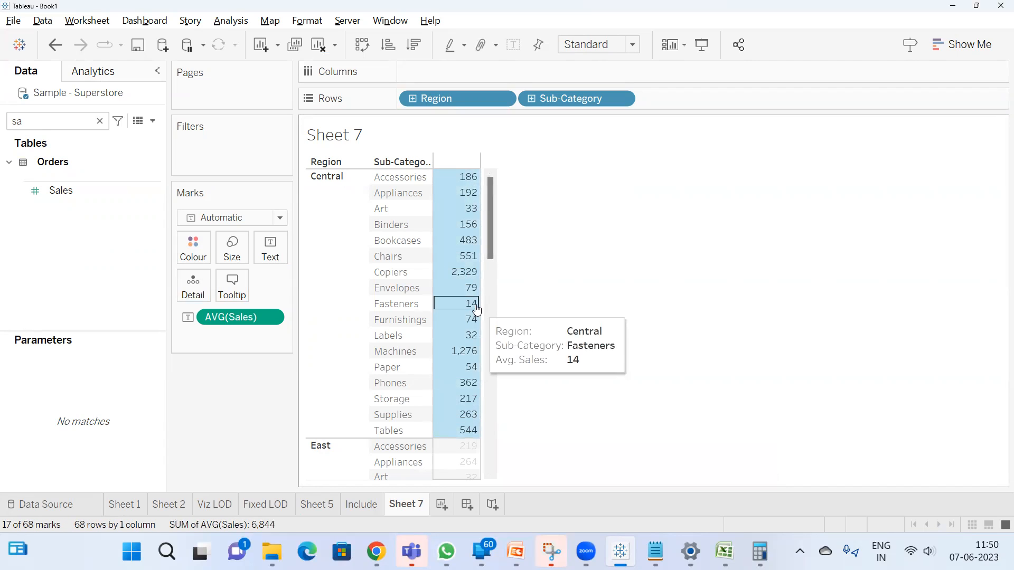
drag(479, 310, 566, 308)
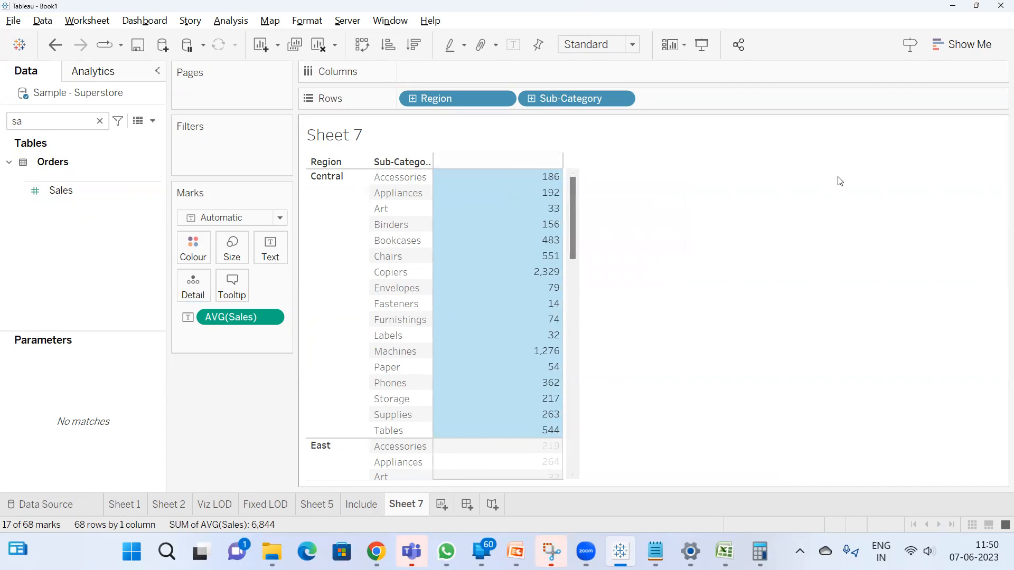
drag(494, 177, 480, 431)
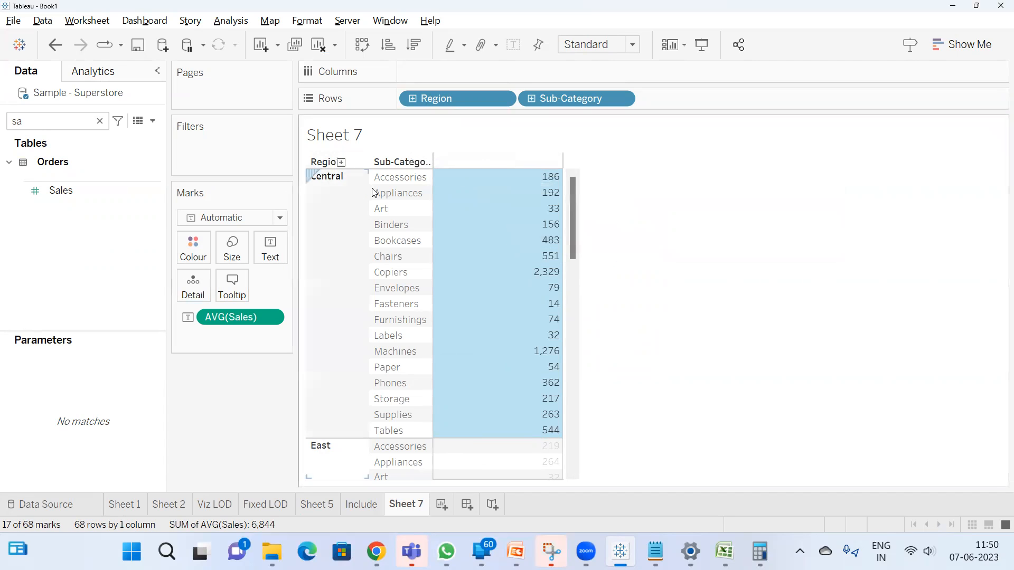
click(661, 271)
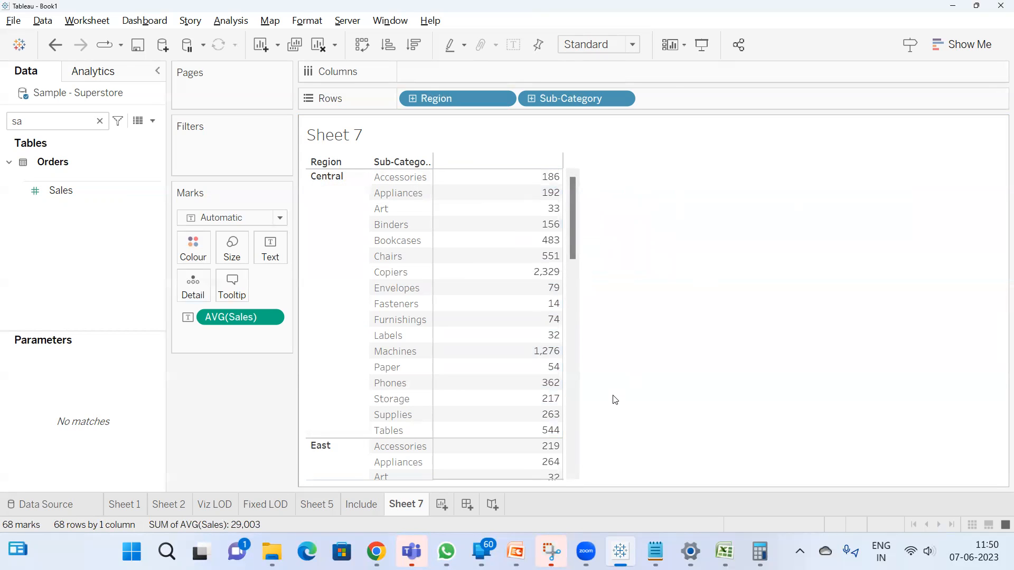
drag(490, 175, 459, 430)
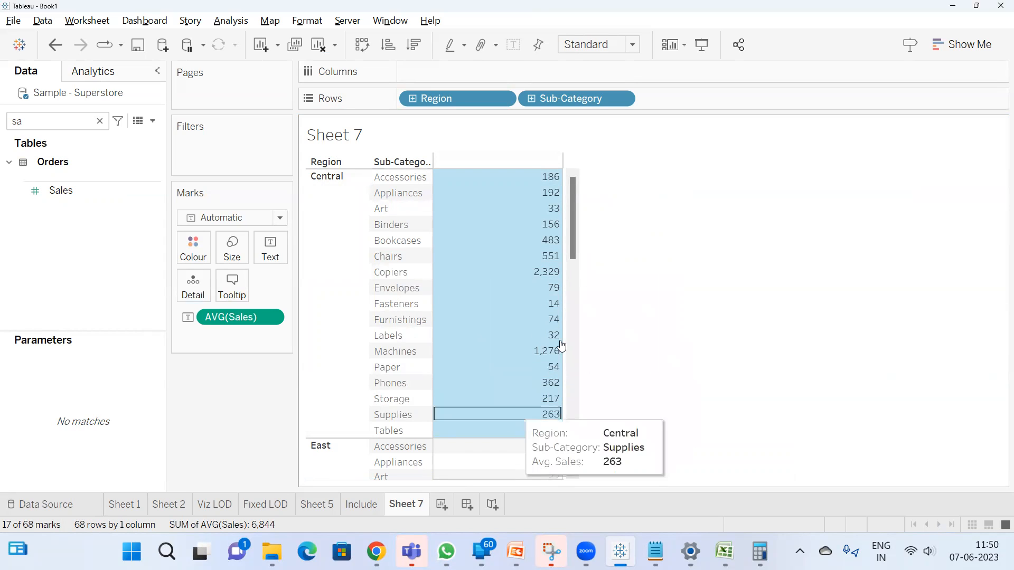
Switch to the Include worksheet and slightly widen the area holding its Marks and Measure Values cards
click(359, 506)
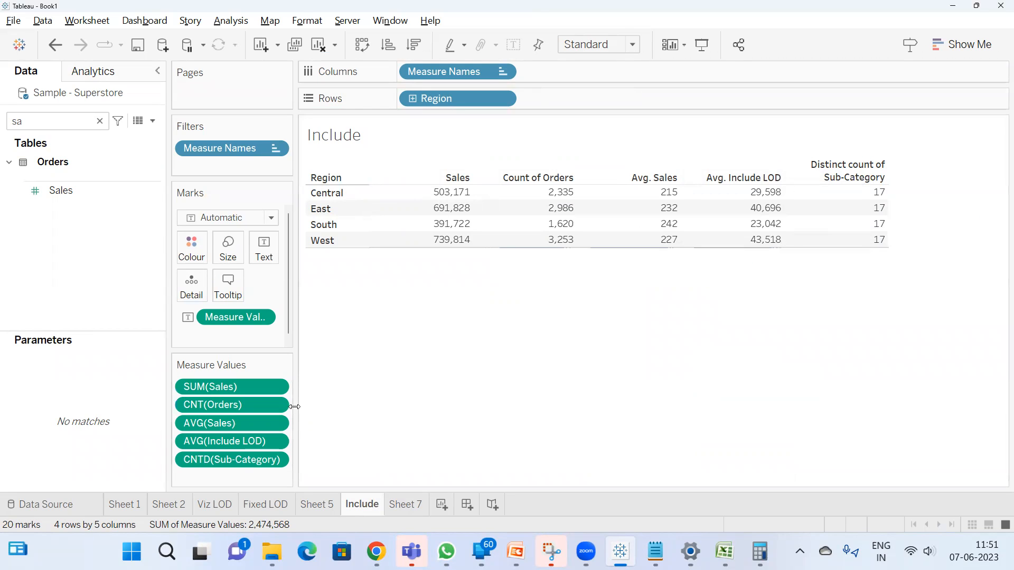
drag(294, 410, 307, 415)
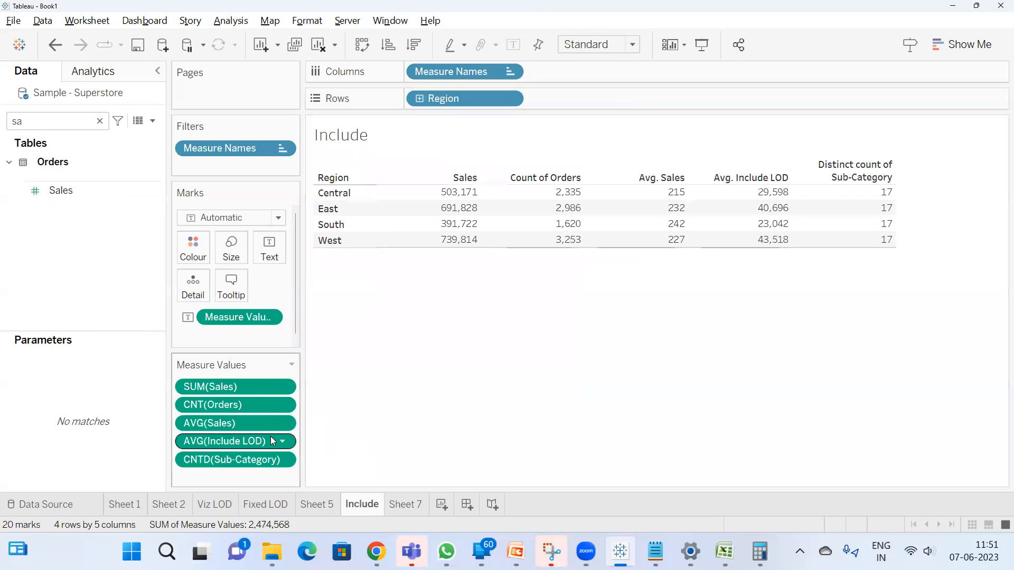
Return to Sheet 7 and highlight the West region's average sales values from Accessories through Tables
click(406, 504)
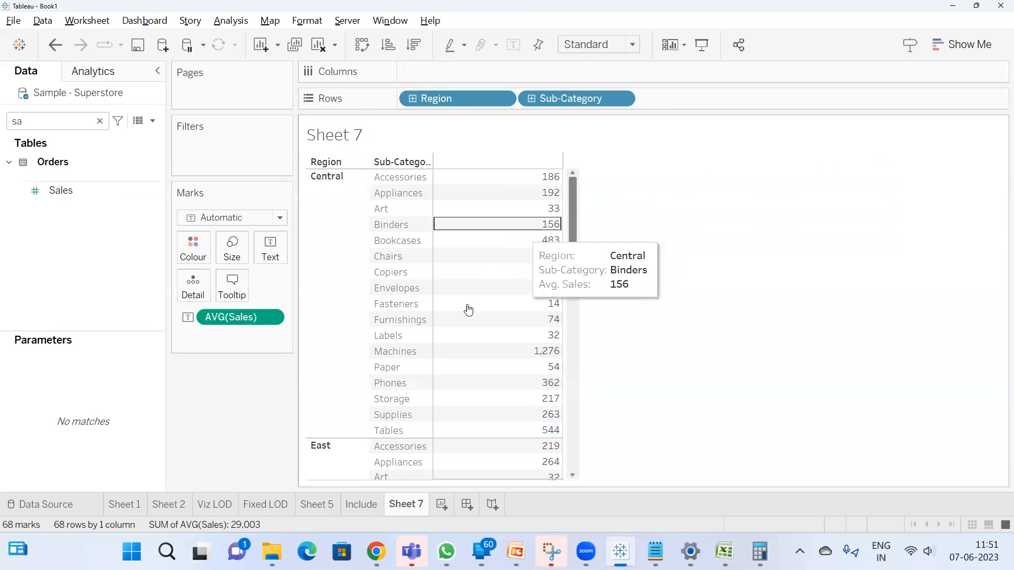
scroll(469, 310, down, 12)
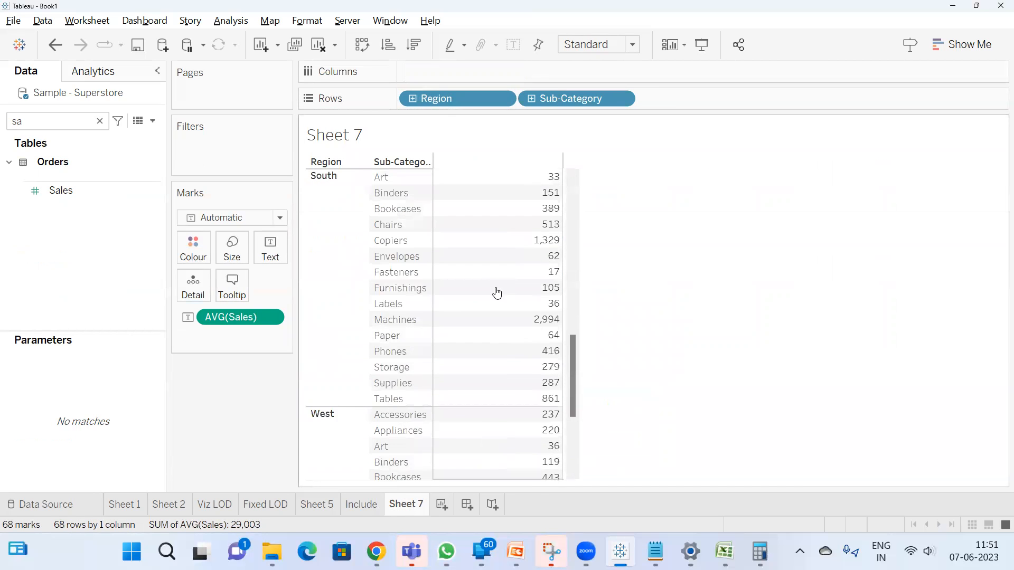
scroll(496, 293, down, 4)
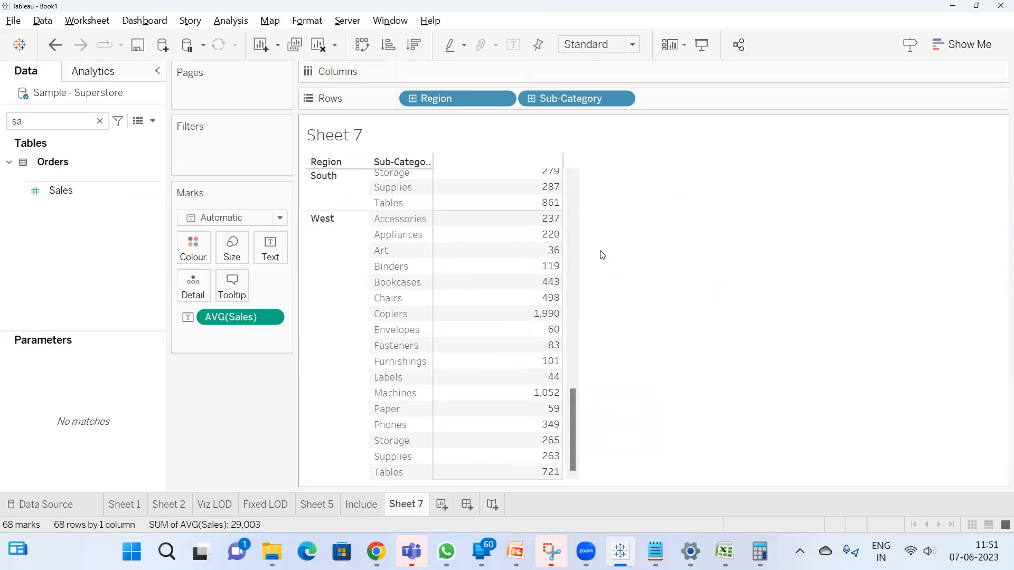
drag(544, 228, 500, 478)
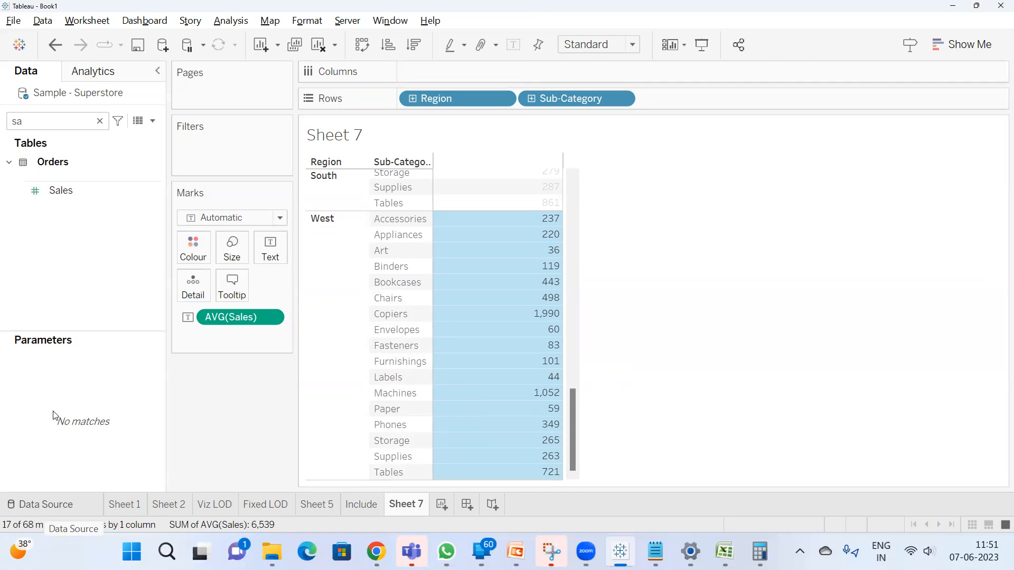
Go back to the Include worksheet to check its regional averages and search the fields for "inc"
click(358, 501)
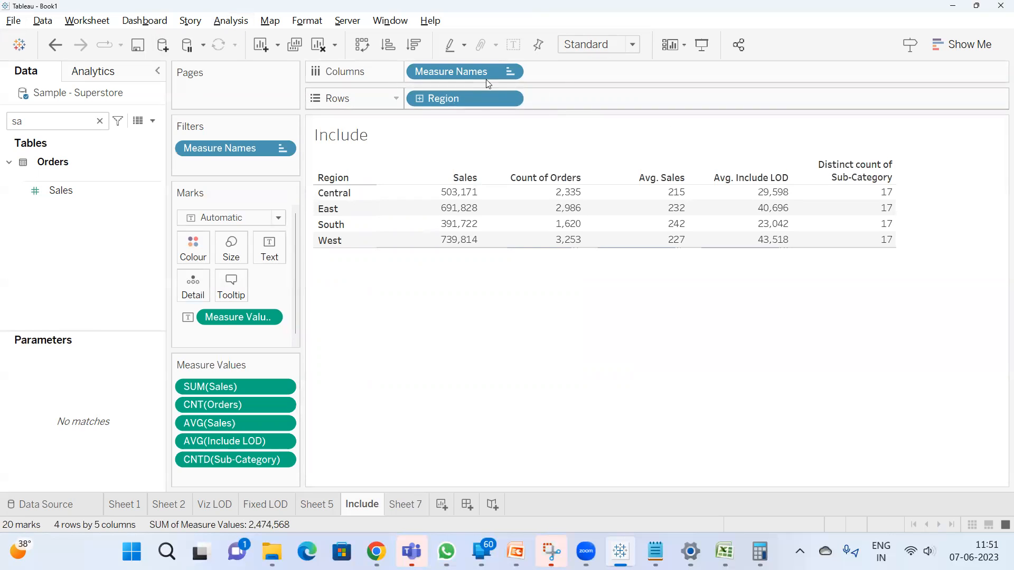
mouse_move(756, 199)
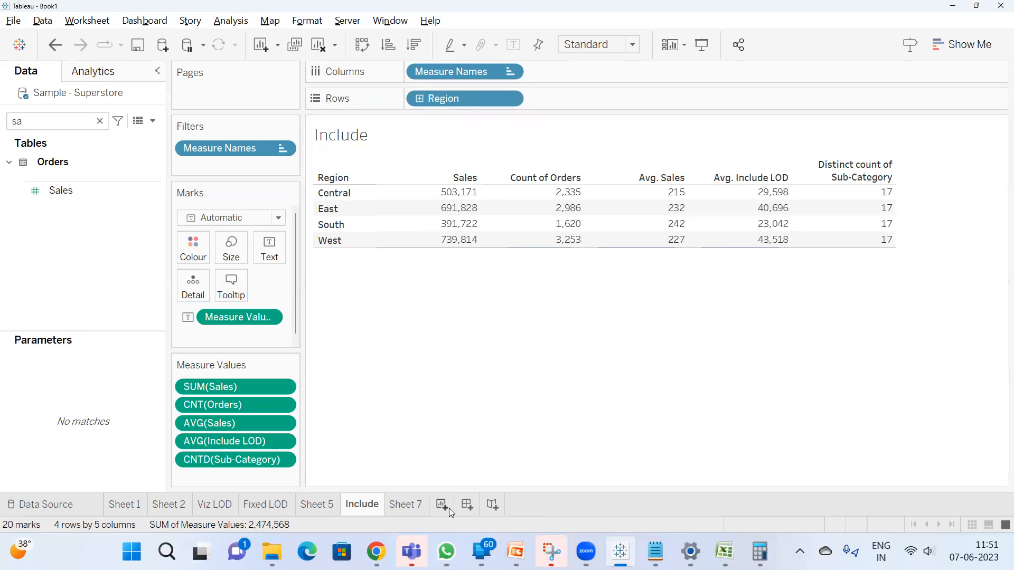
click(49, 125)
key(BackSpace)
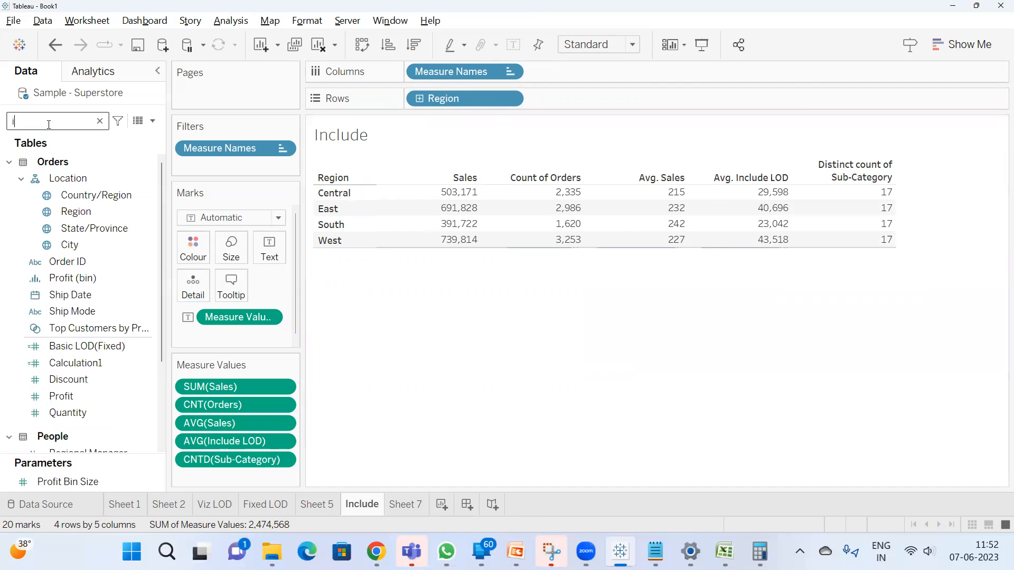
text(inc)
Open the Include LOD calculation, move its editor below the regional table to review the formula, and close it unedited
click(61, 240)
right_click(61, 240)
click(102, 325)
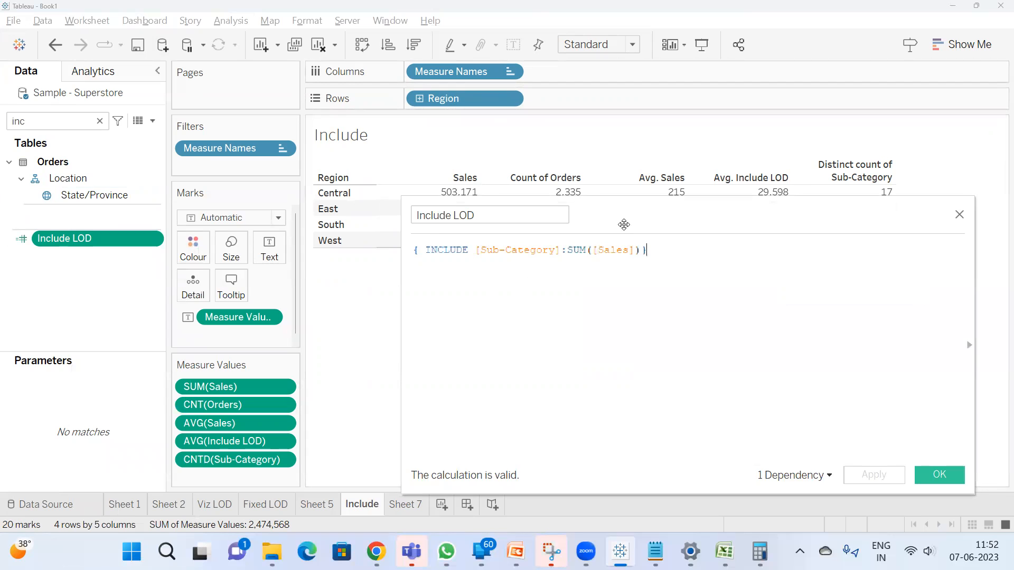
drag(624, 224, 569, 297)
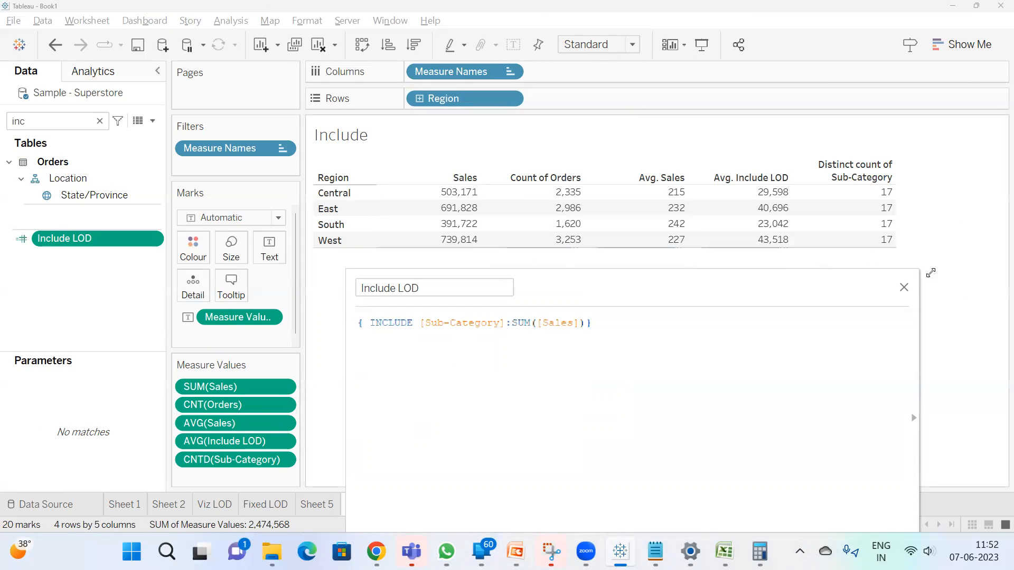
click(903, 288)
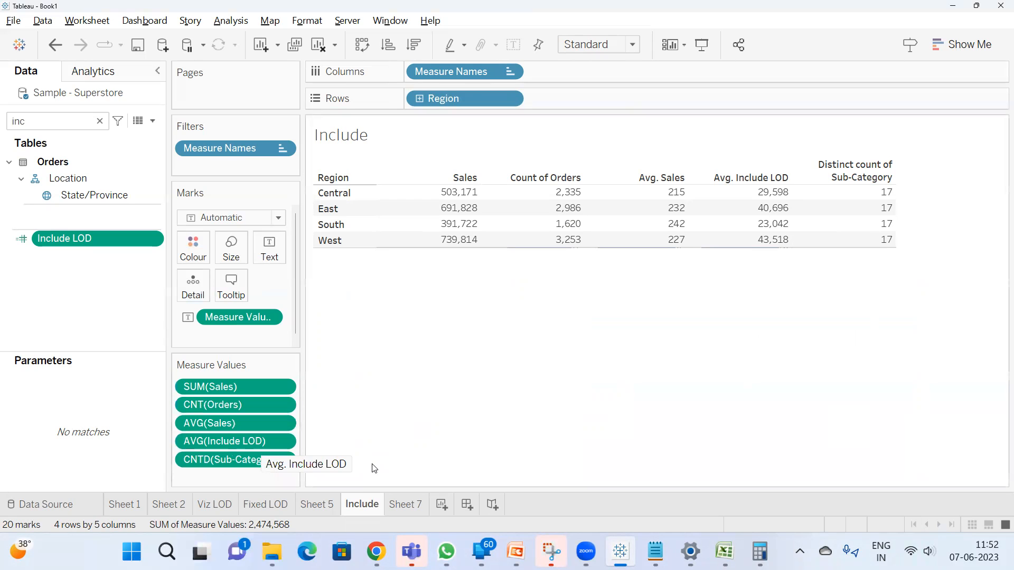
Reopen Sheet 7 and highlight West's sub-category averages again for comparison with the Include LOD formula
click(419, 502)
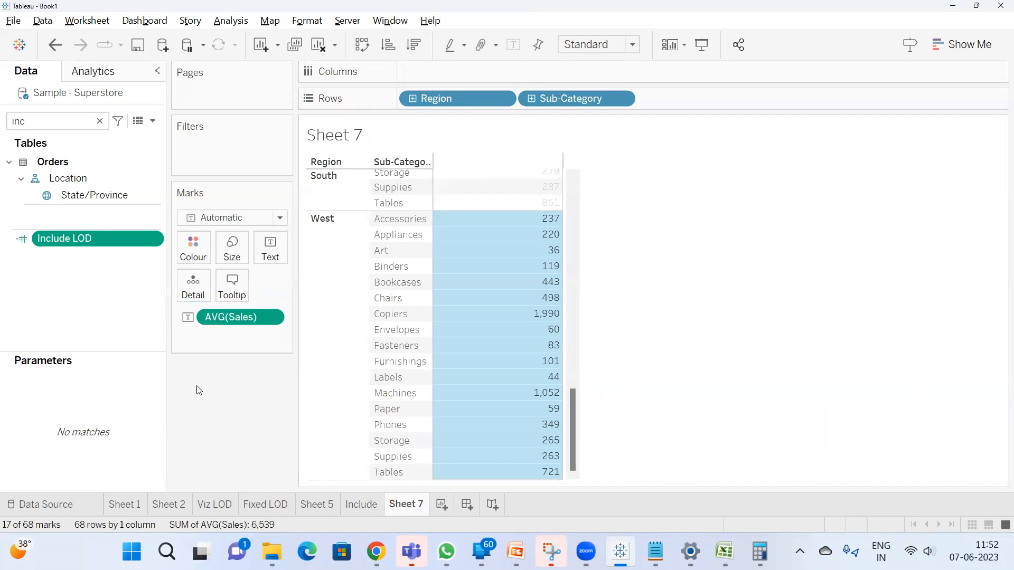
drag(545, 216, 475, 481)
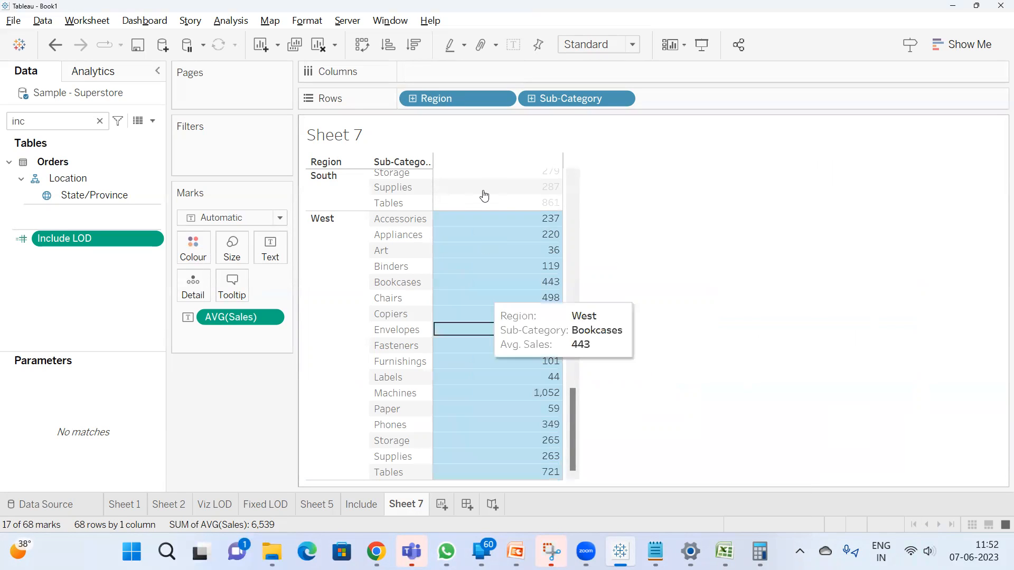
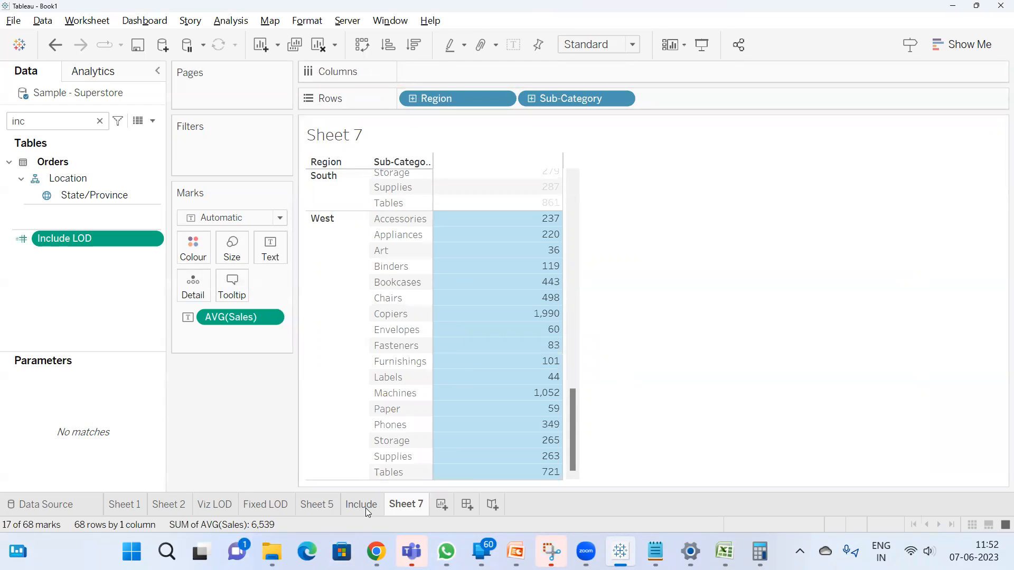
Review the Include worksheet's regional averages once more and return to Sheet 7
mouse_move(366, 509)
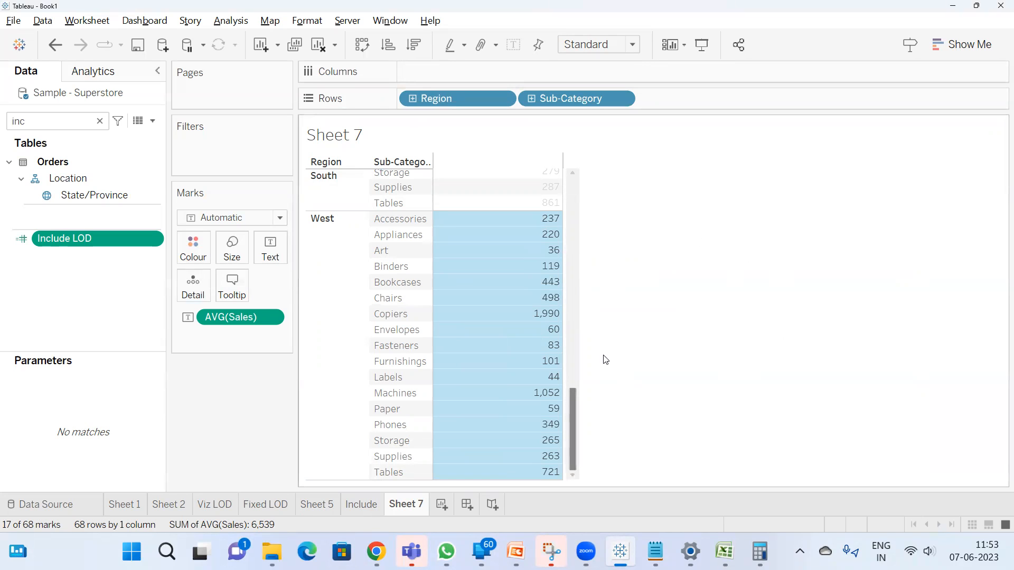
click(360, 506)
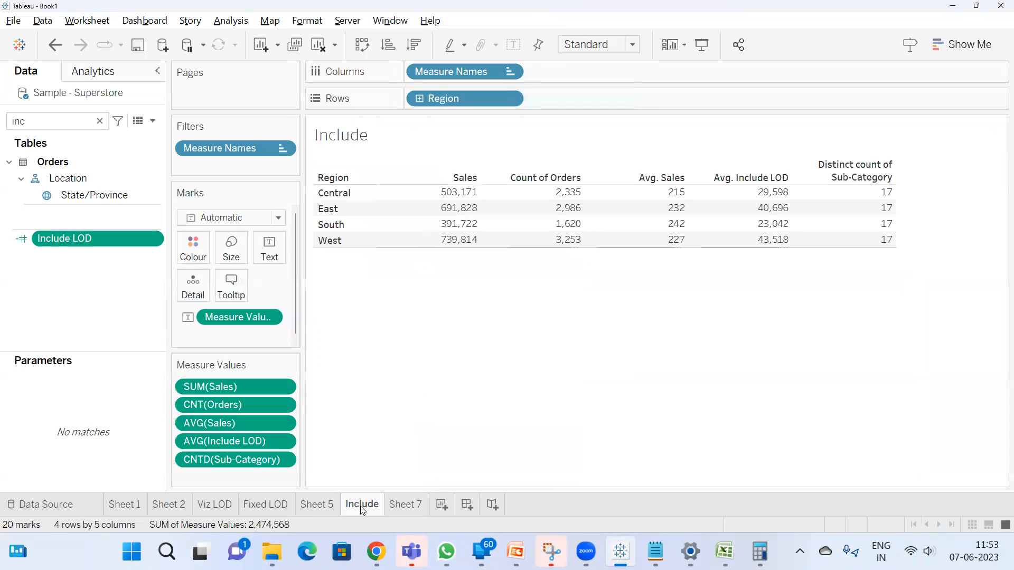
click(397, 503)
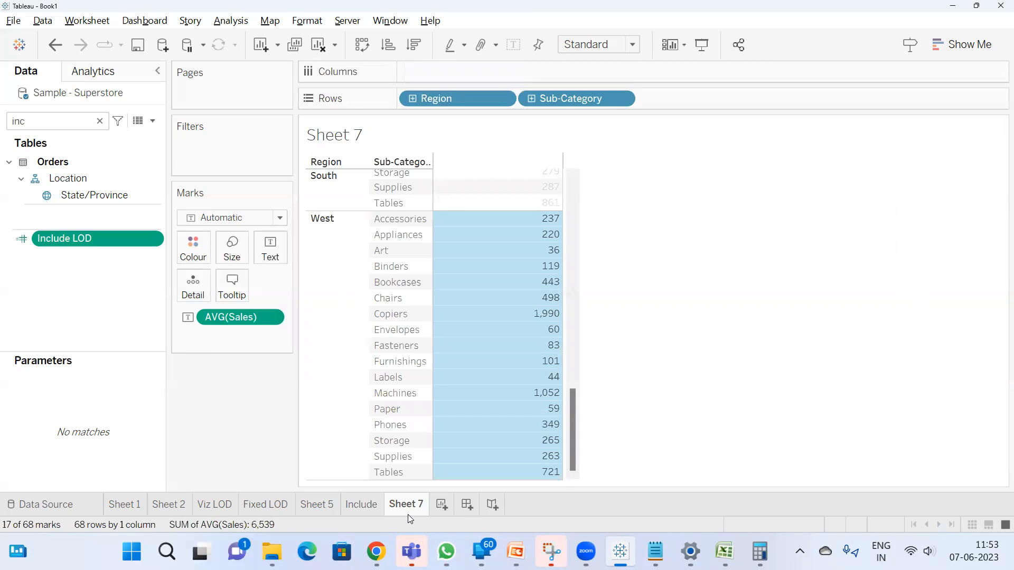
Add a new worksheet and rename it "exclude LOD"
click(442, 504)
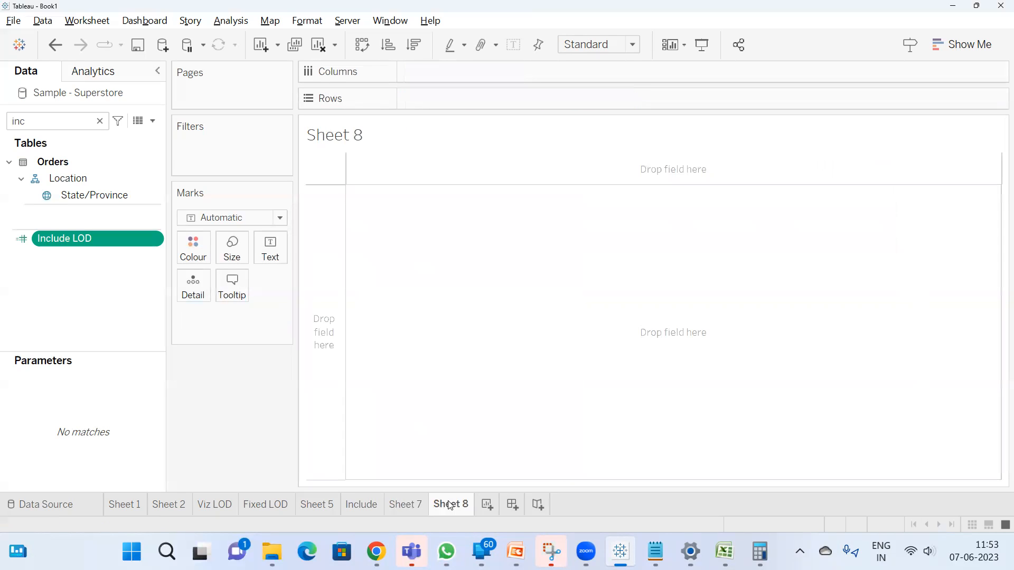
double_click(450, 505)
text(ex)
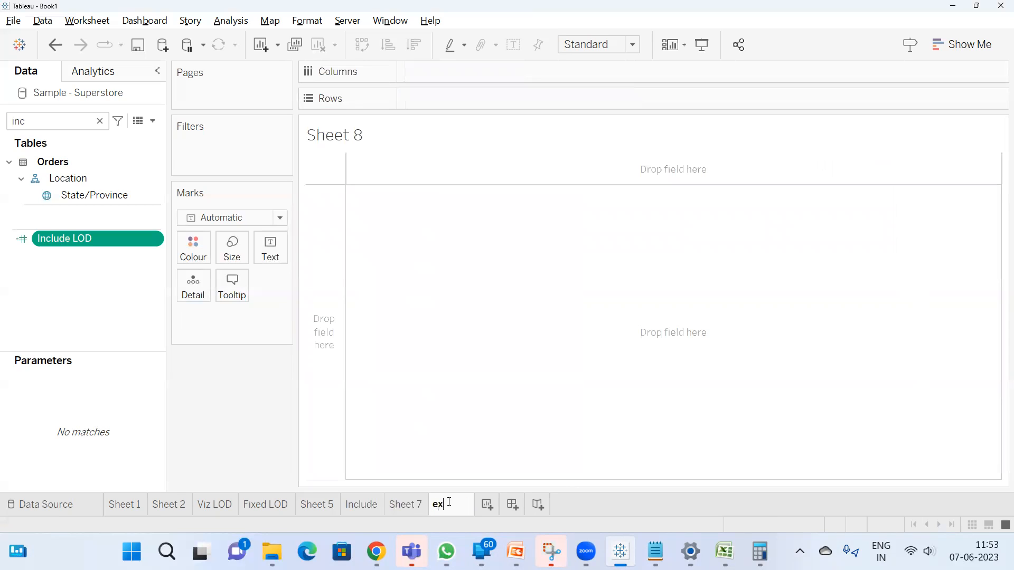
text(clude LOD)
key(Return)
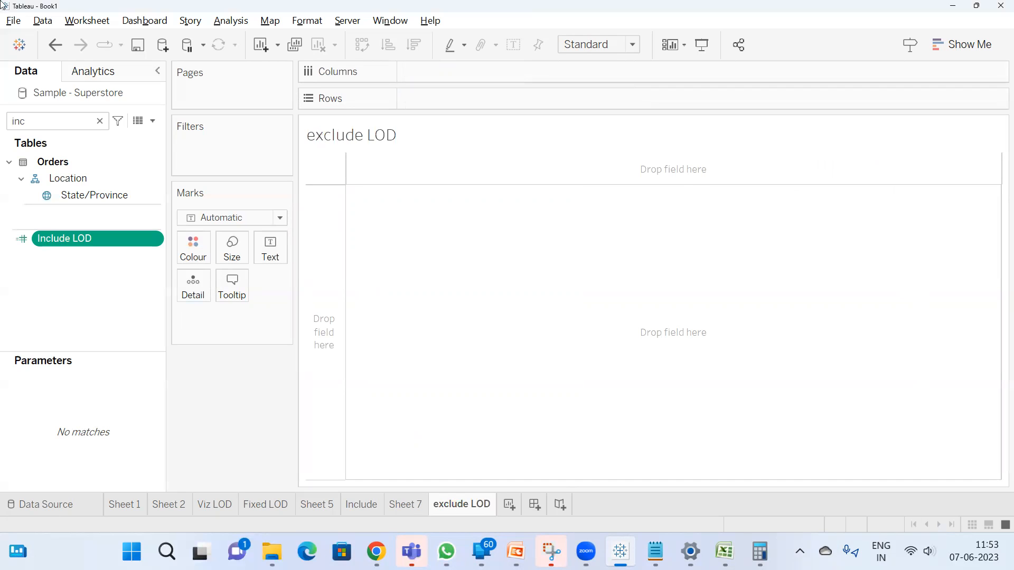
Switch to Notepad and complete the exclude line with "---to exclude the dimensions which are already there in the view"
click(655, 552)
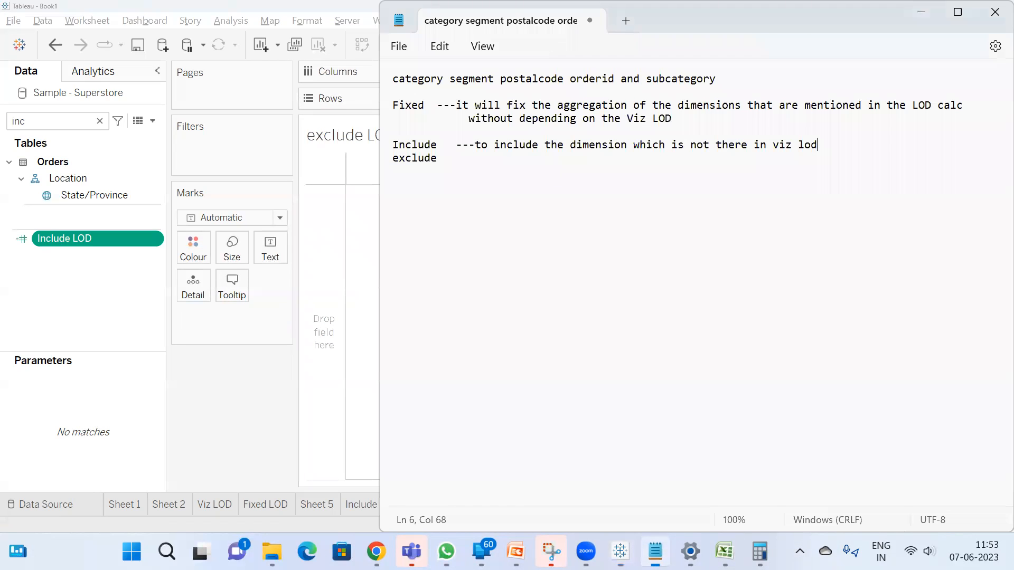
click(453, 167)
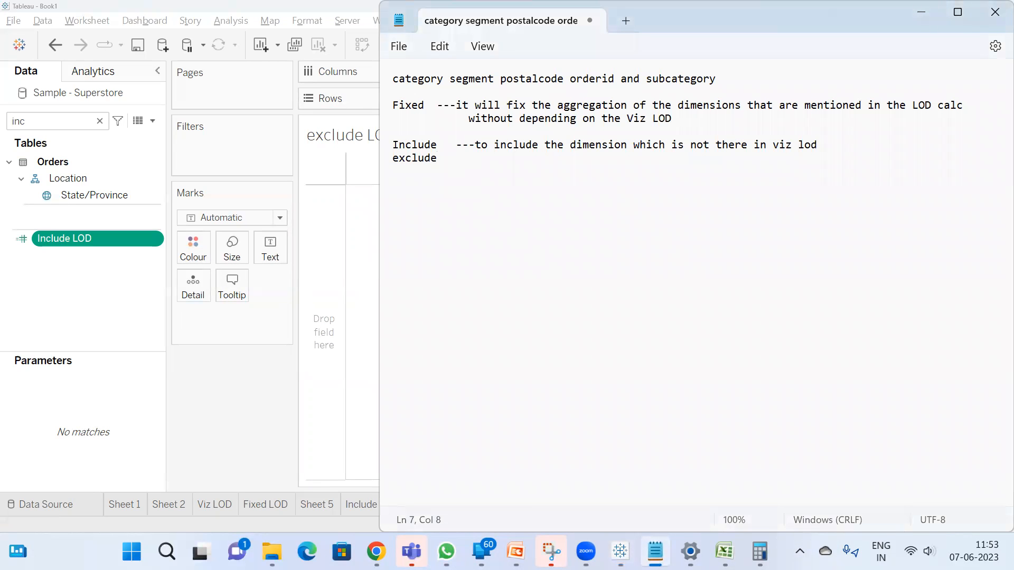
text(---to exclude the dimensions)
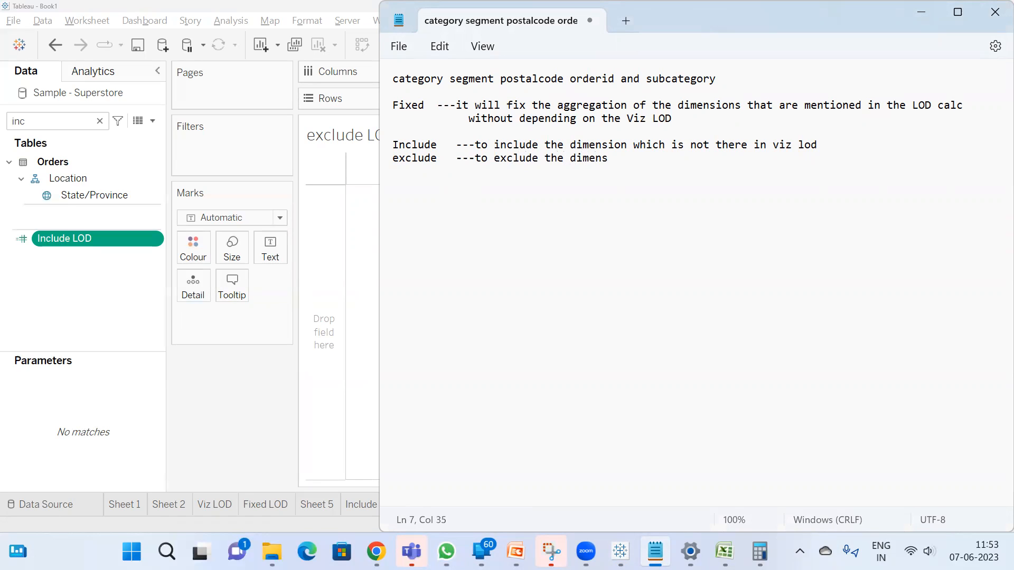
key(BackSpace)
text(s which are already th)
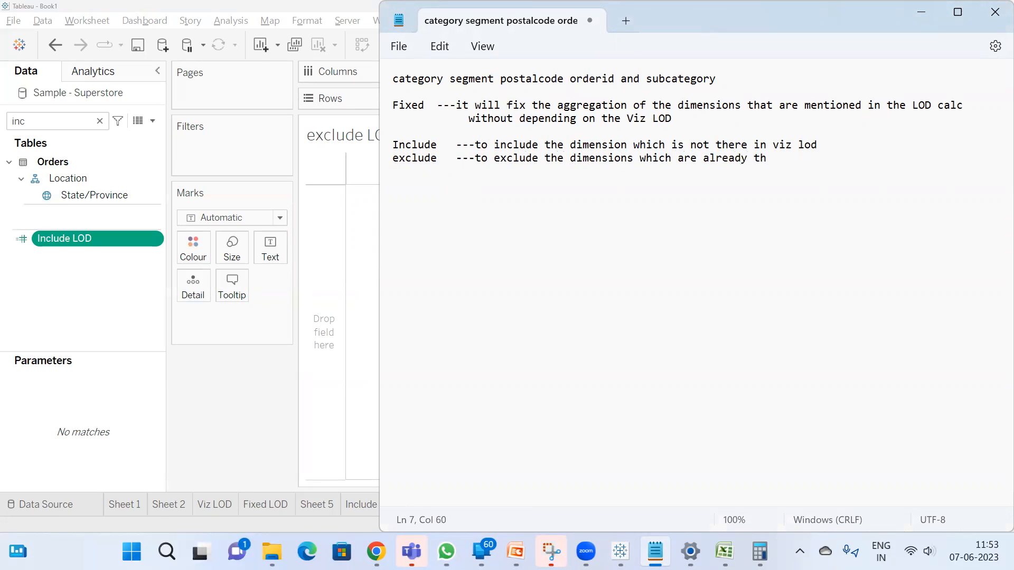
text(ere in the view)
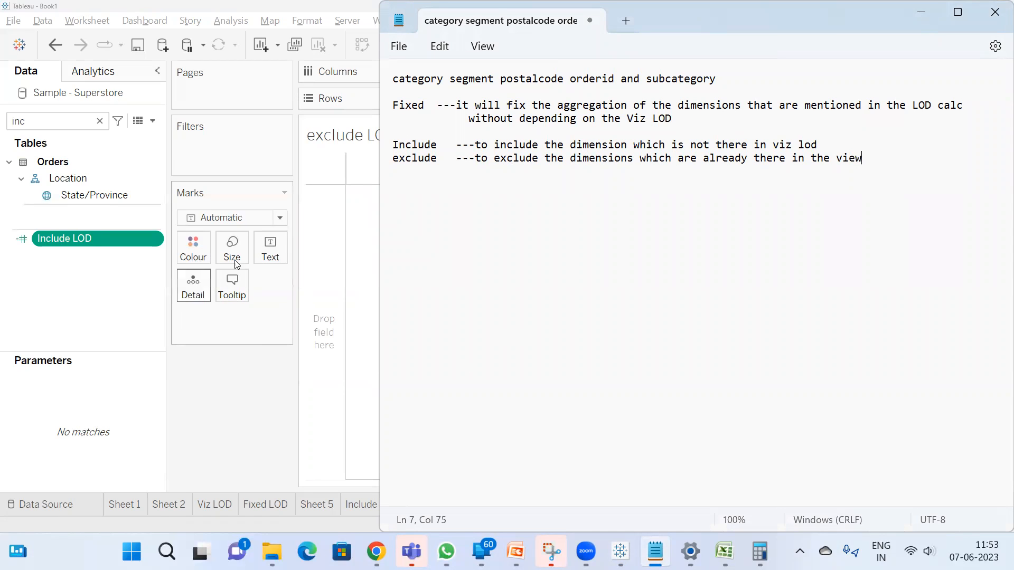
Switch back to Tableau, search the fields for "cate", and add Category and Sub-Category to the rows
click(245, 412)
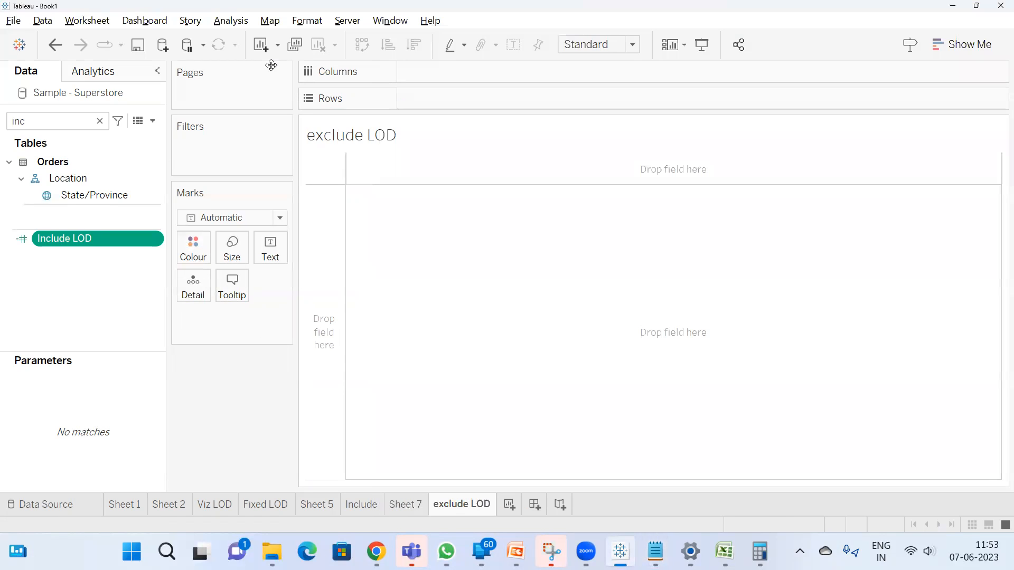
click(88, 120)
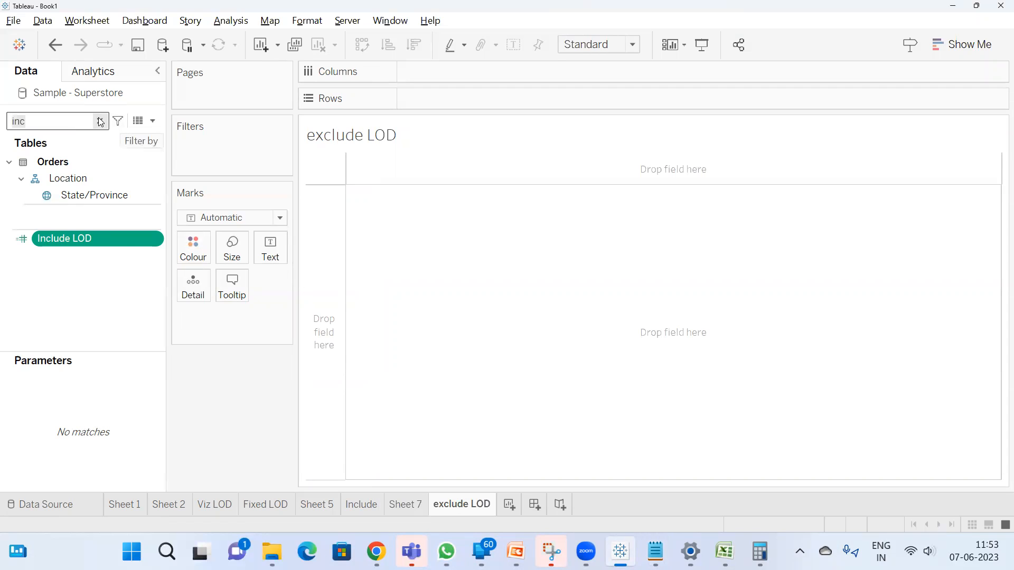
click(99, 120)
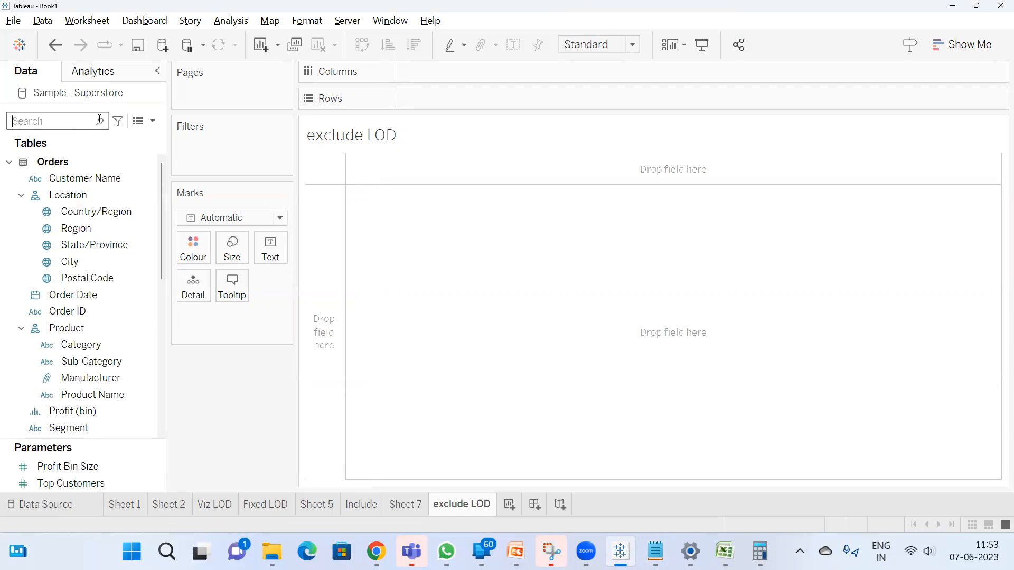
text(cate)
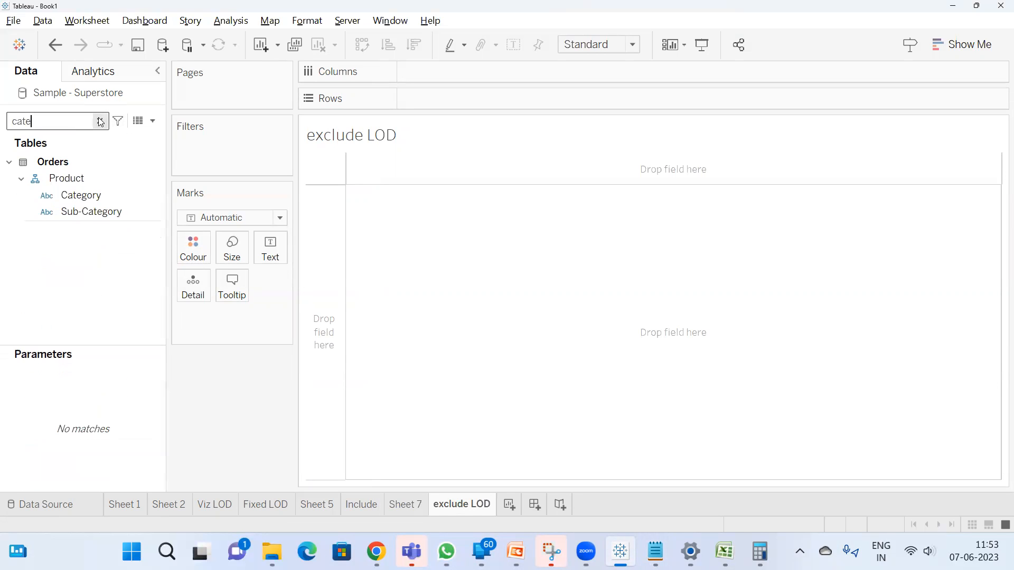
double_click(96, 193)
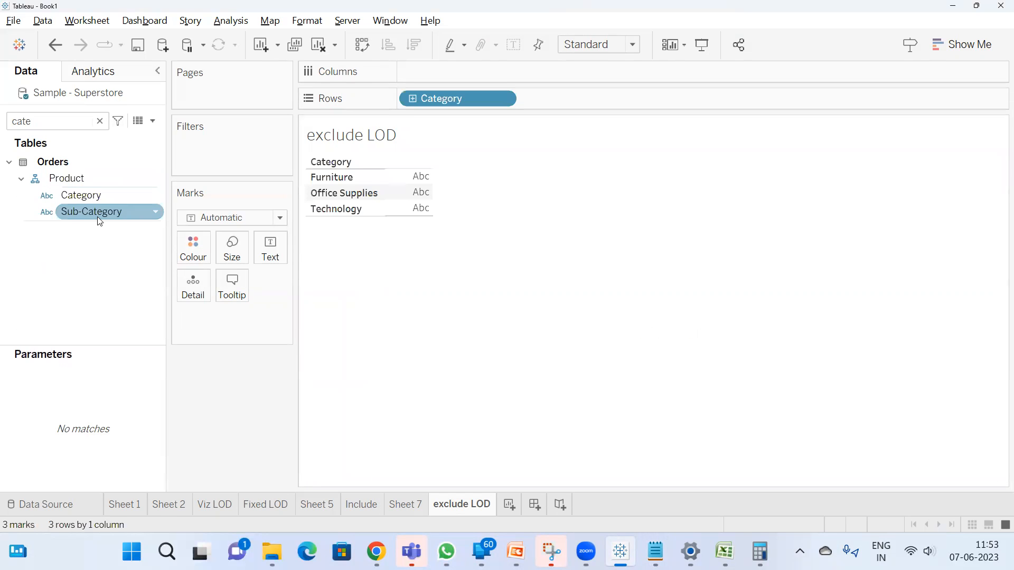
double_click(103, 212)
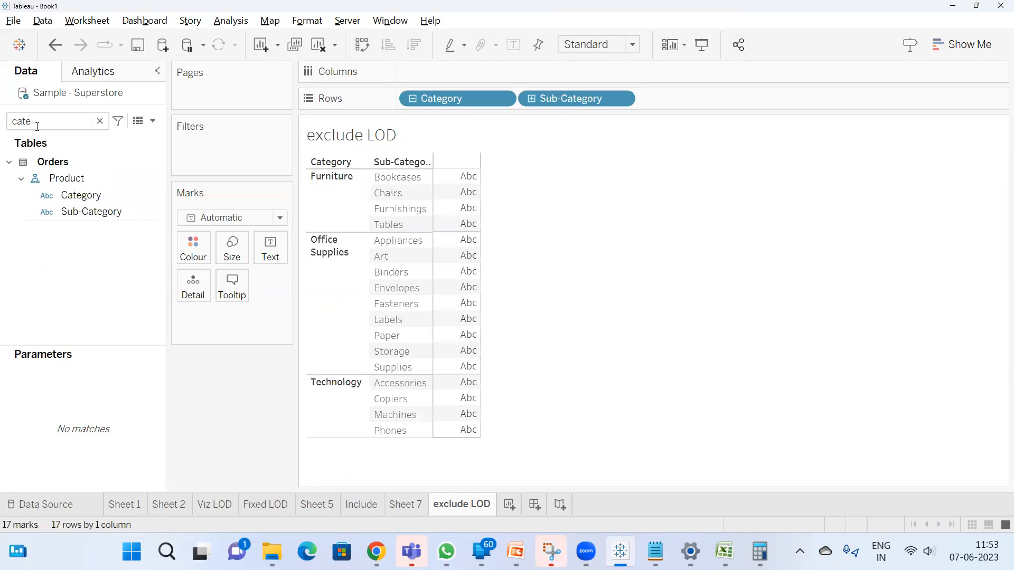
Clear the field search and add Manufacturer and Product Name to the rows after Sub-Category
click(99, 121)
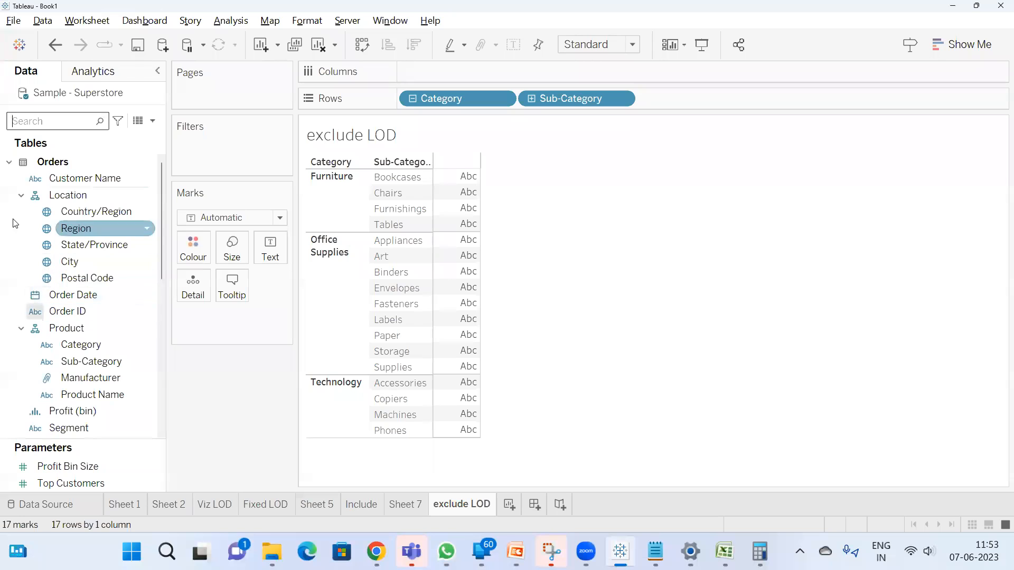
drag(97, 380, 715, 98)
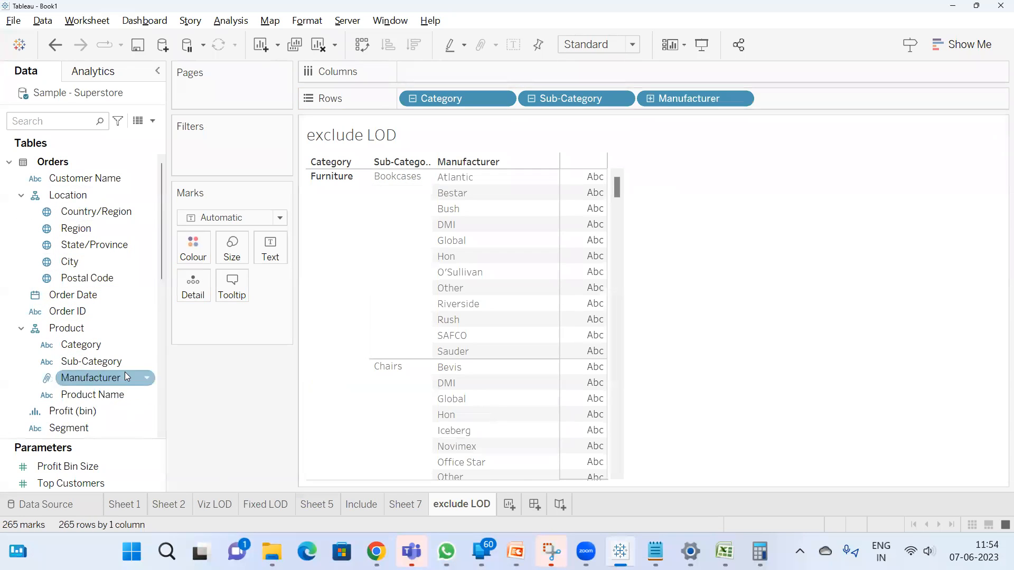
drag(93, 392, 829, 94)
double_click(80, 394)
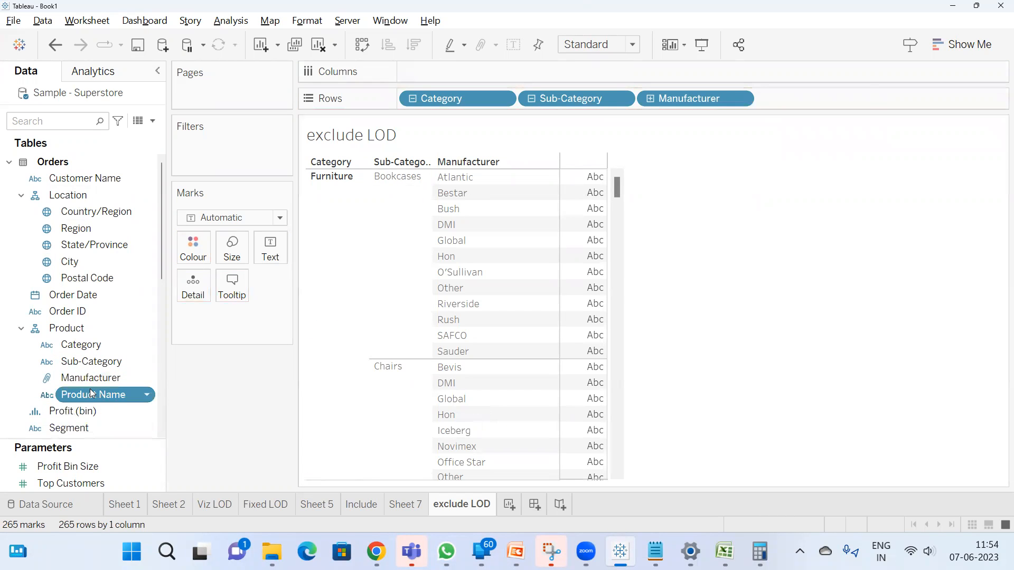
Search the fields for "sa" and add Sales to the view as the displayed values
click(82, 123)
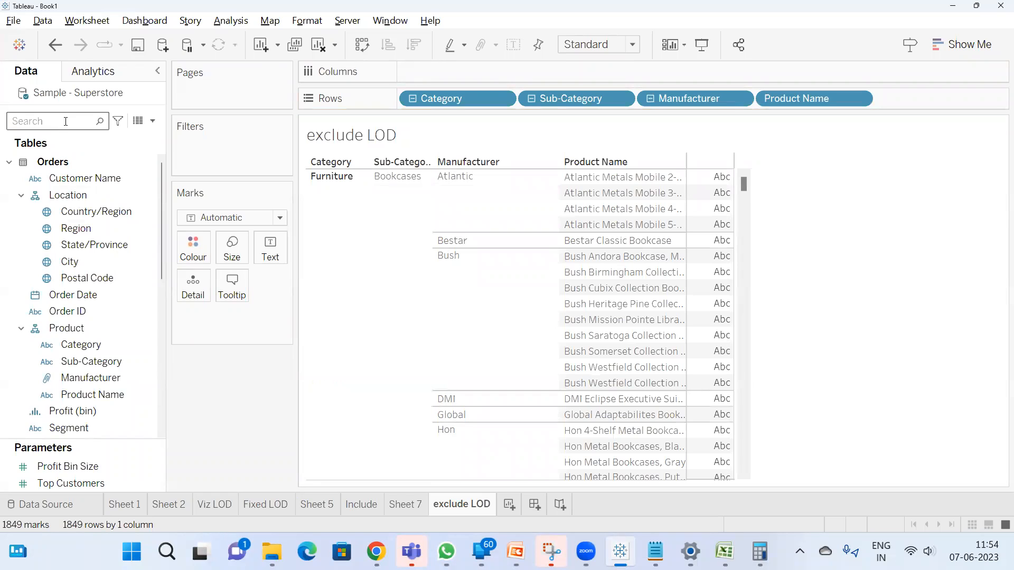
text(sa)
click(74, 189)
double_click(74, 189)
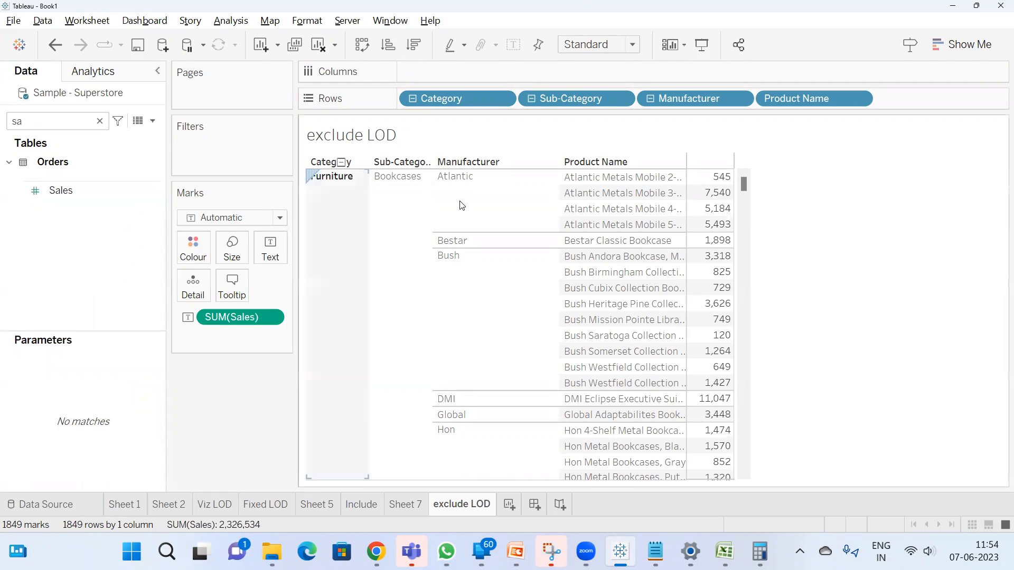
mouse_move(733, 179)
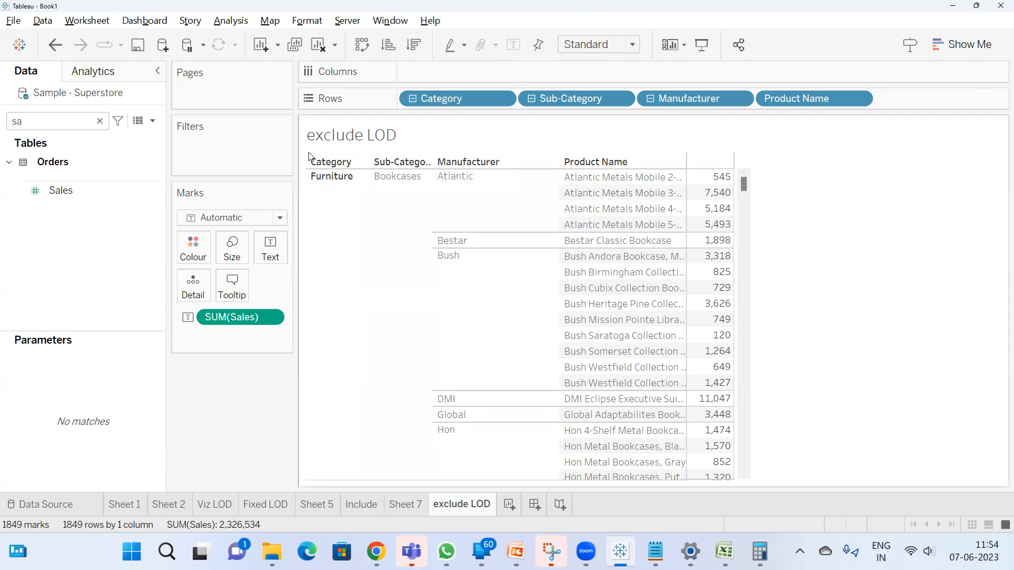
Create a new calculated field and begin its formula with the EXCLUDE level of detail keyword
click(154, 122)
click(133, 132)
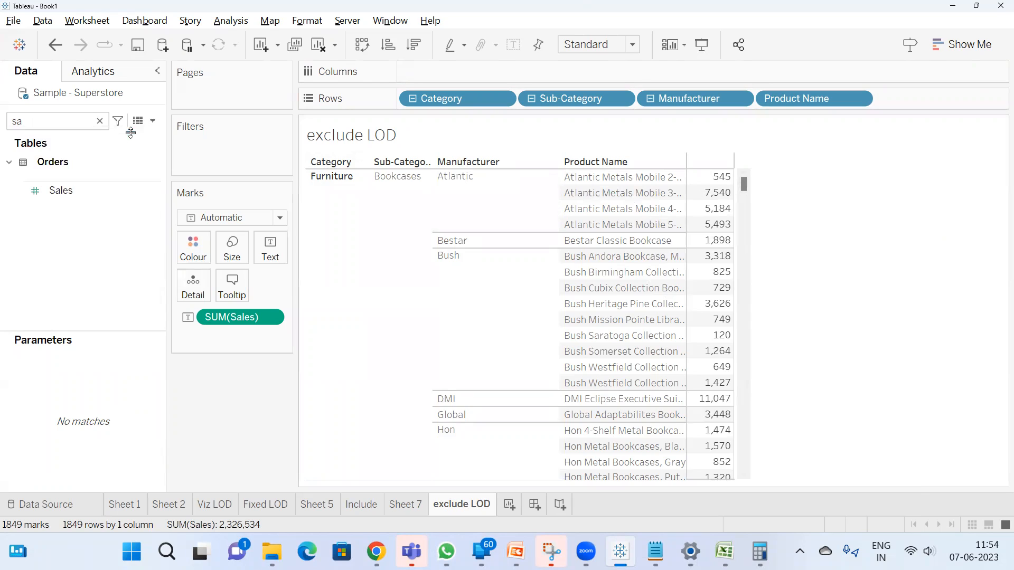
click(497, 280)
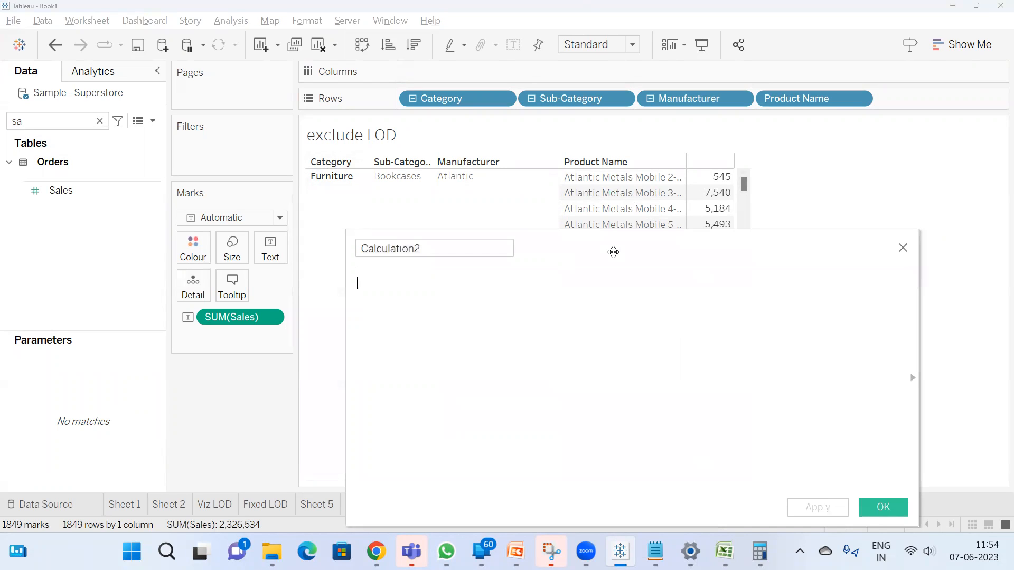
text(ex)
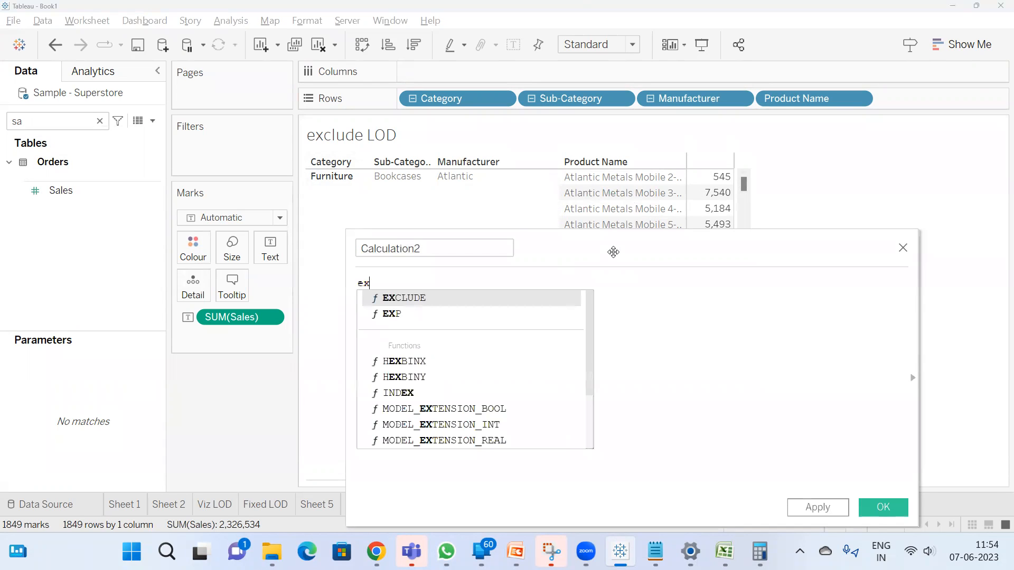
key(Return)
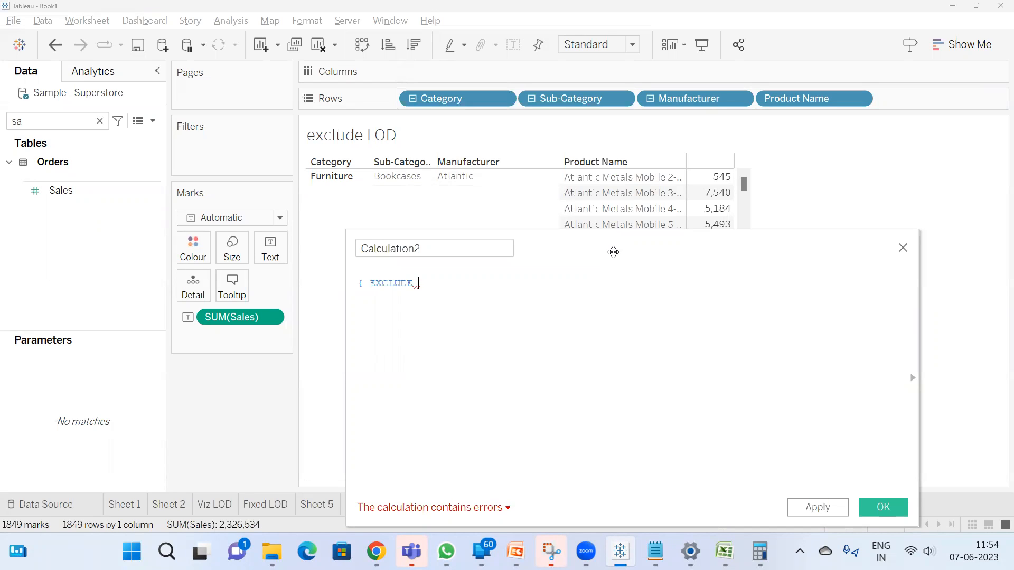
Complete the calculation's formula as { EXCLUDE [Sub-Category]:SUM([Sales])}
text(sub)
key(Return)
text(:sum)
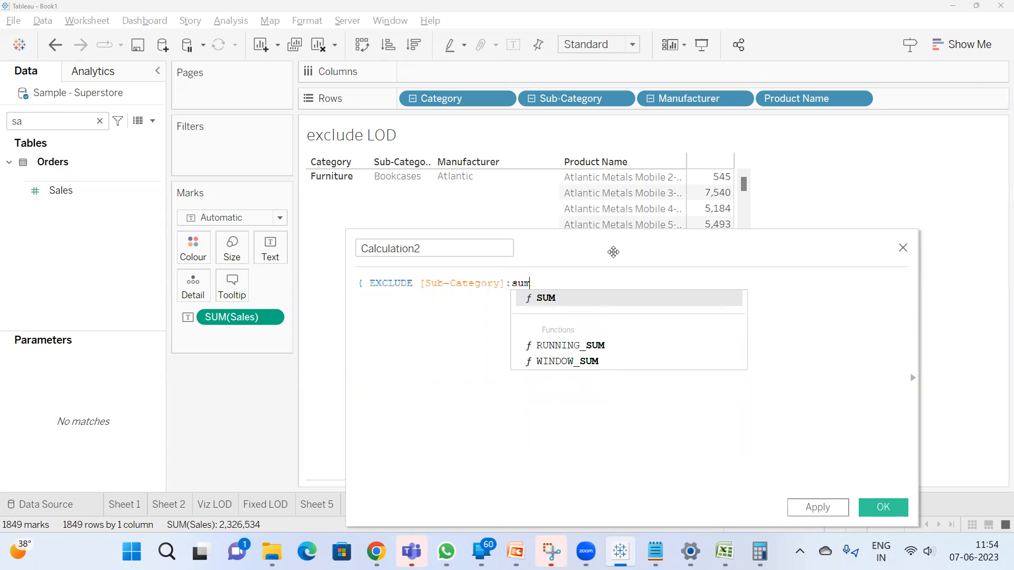
key(Return)
text(sal)
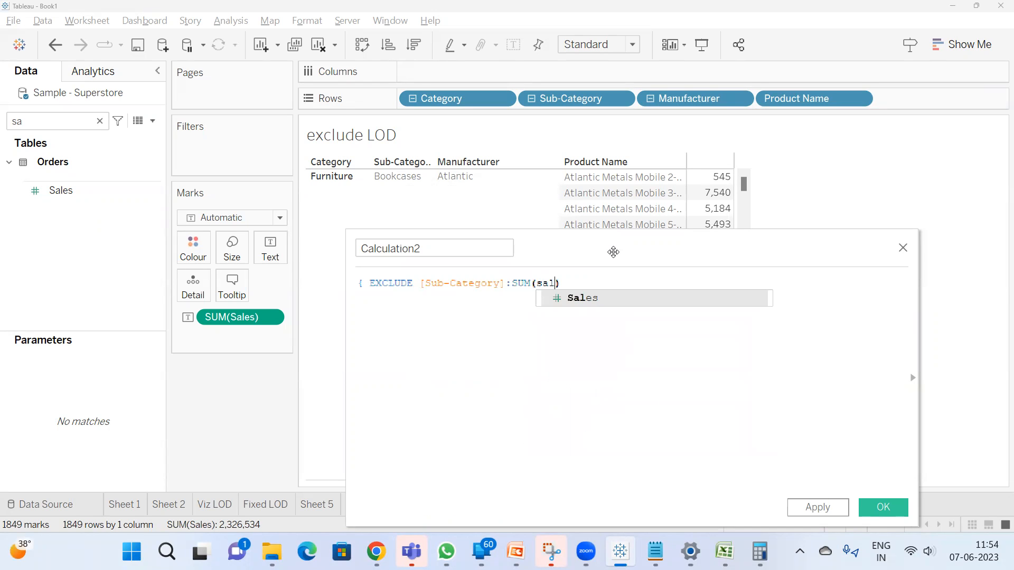
key(Return)
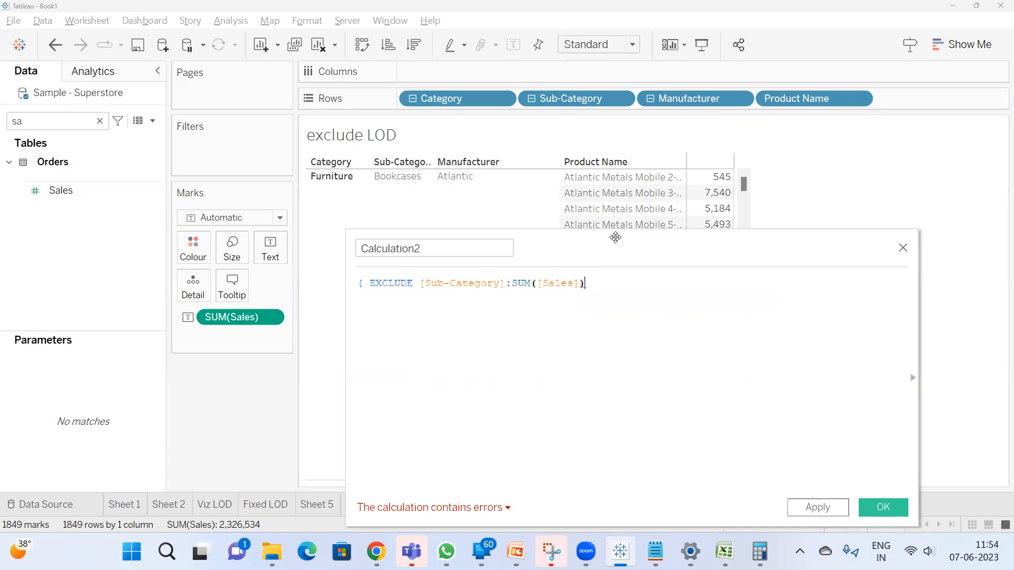
text(}})
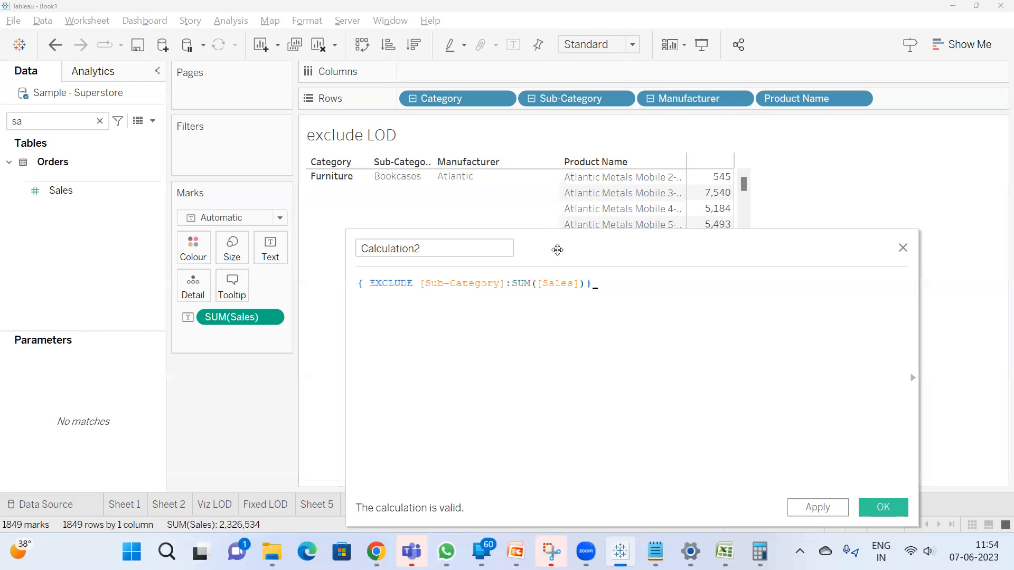
Move the calculation editor lower and replace Sub-Category with Product Name, making the formula { EXCLUDE [Product Name]:SUM([Sales])}
drag(575, 258, 551, 350)
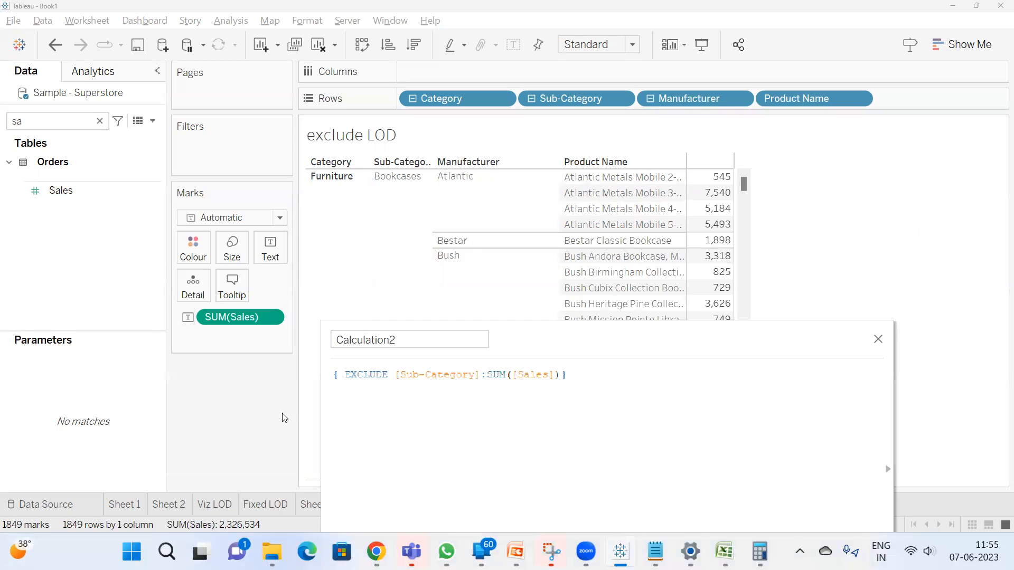
double_click(430, 376)
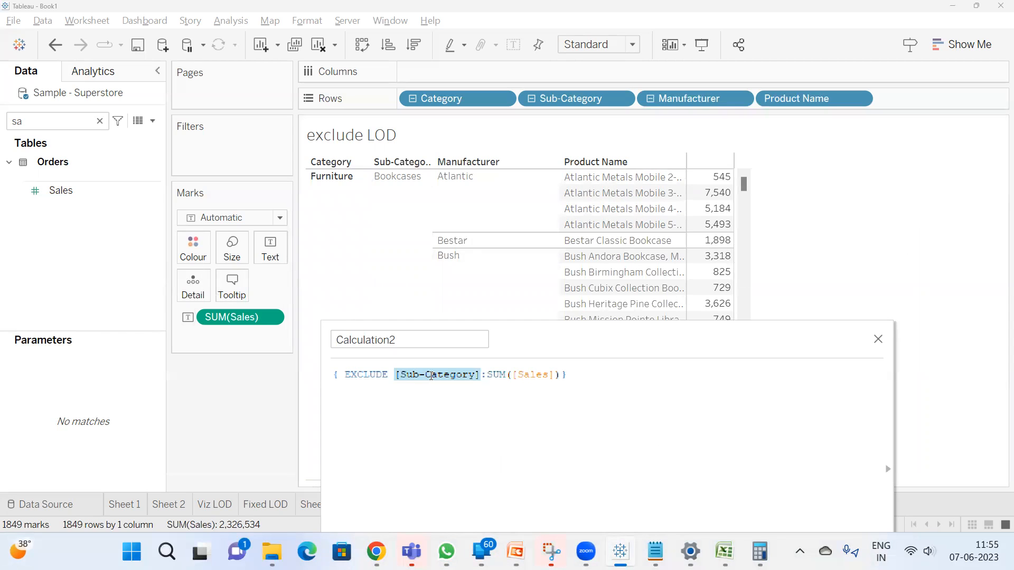
text(pro)
key(Return)
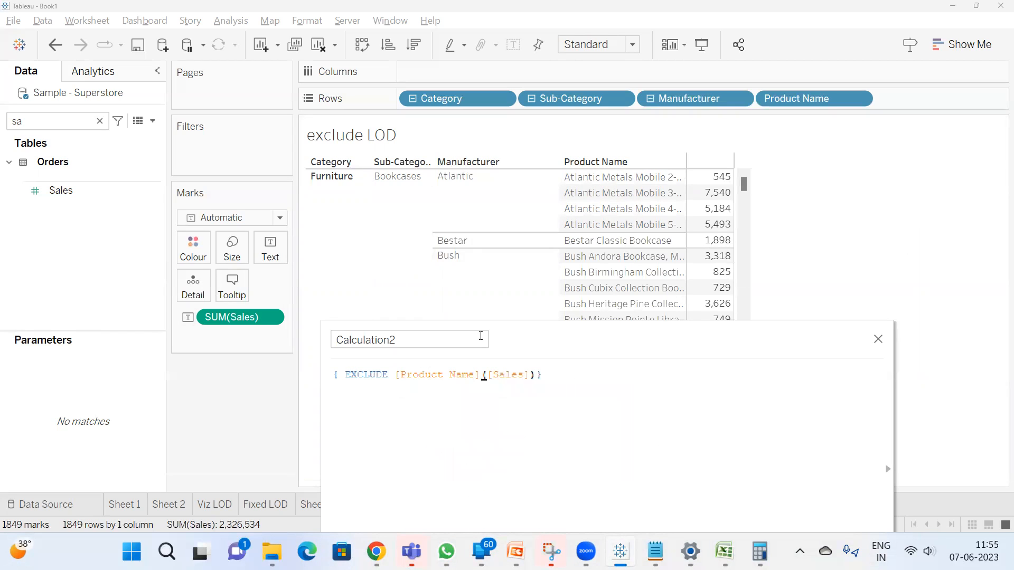
text(sdfsc)
key(BackSpace)
key(BackSpace)
key(BackSpace)
key(BackSpace)
key(BackSpace)
text(:SUM)
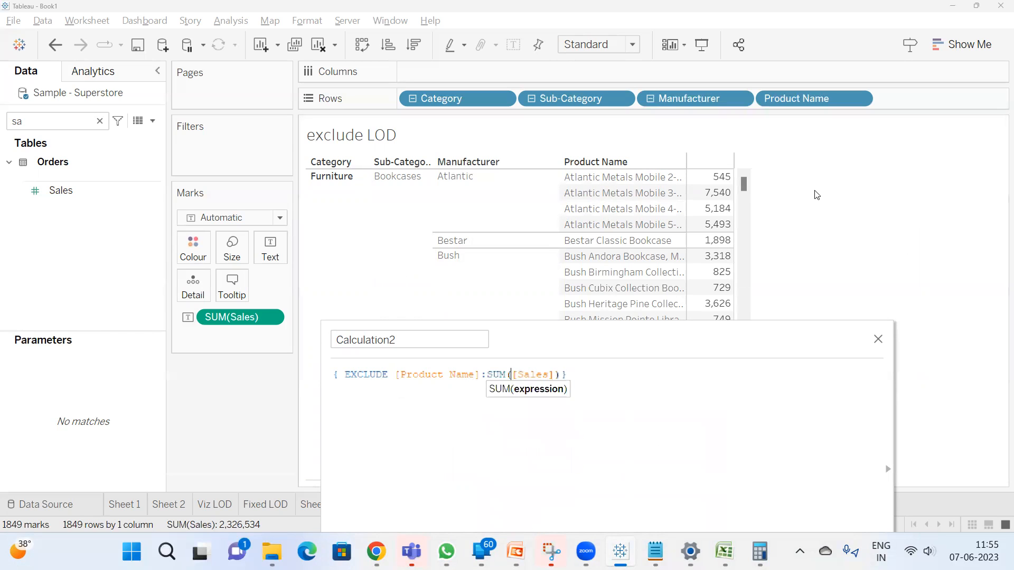
Name the EXCLUDE calculation "Exclude LOD Function", apply it and save the calculated field
drag(594, 340, 606, 233)
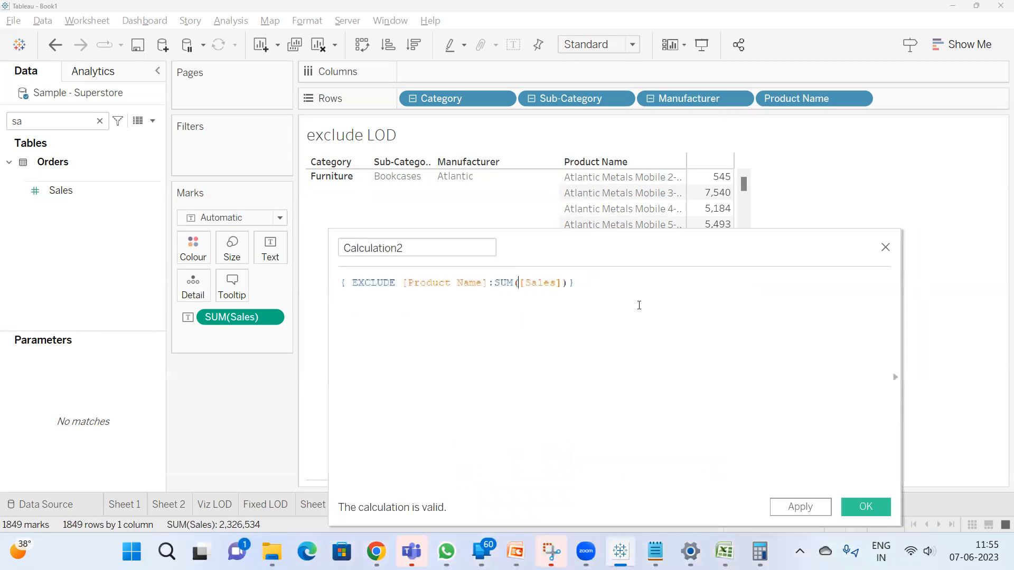
click(803, 507)
double_click(418, 246)
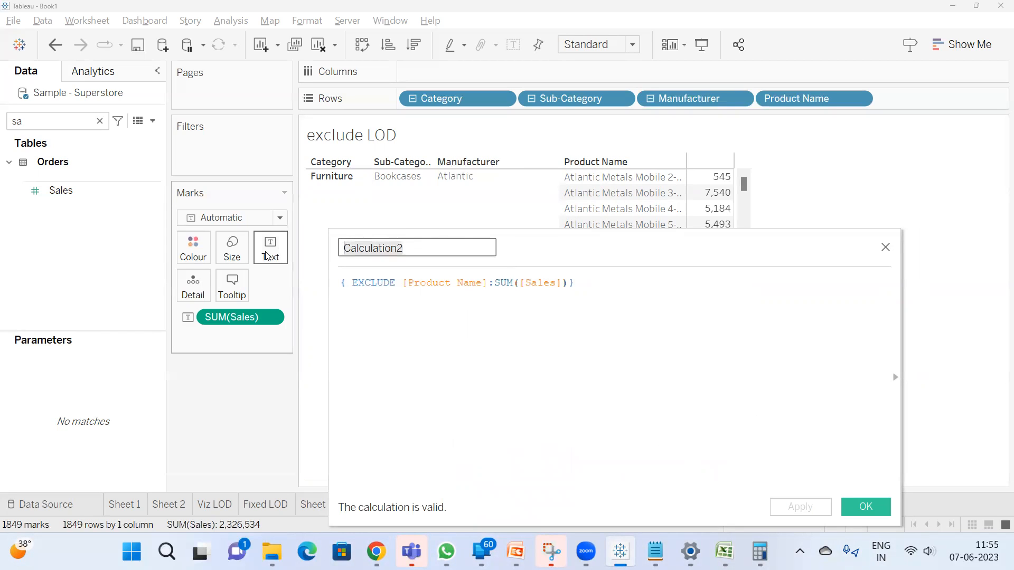
text(Exclud)
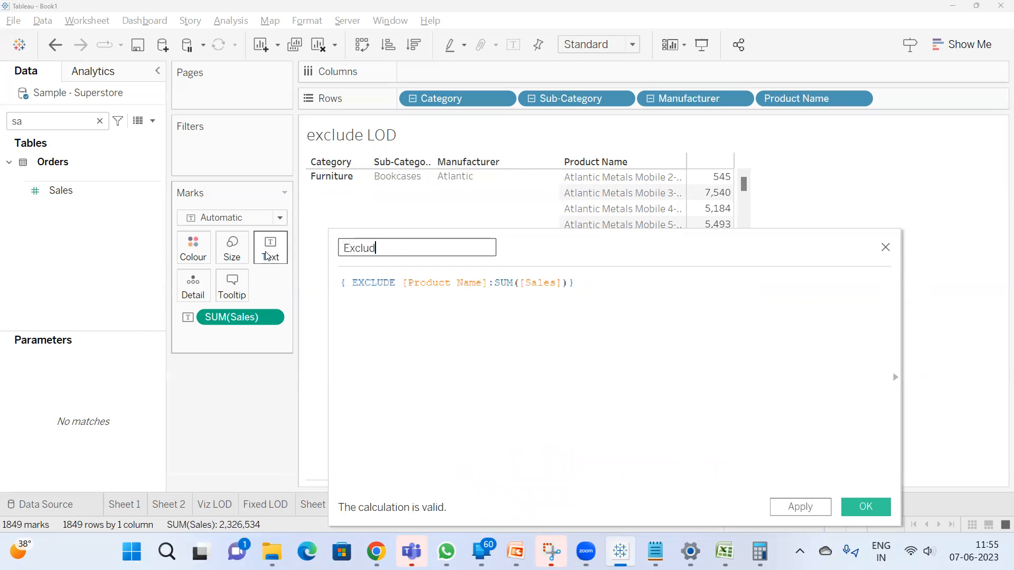
text(e LOD Function)
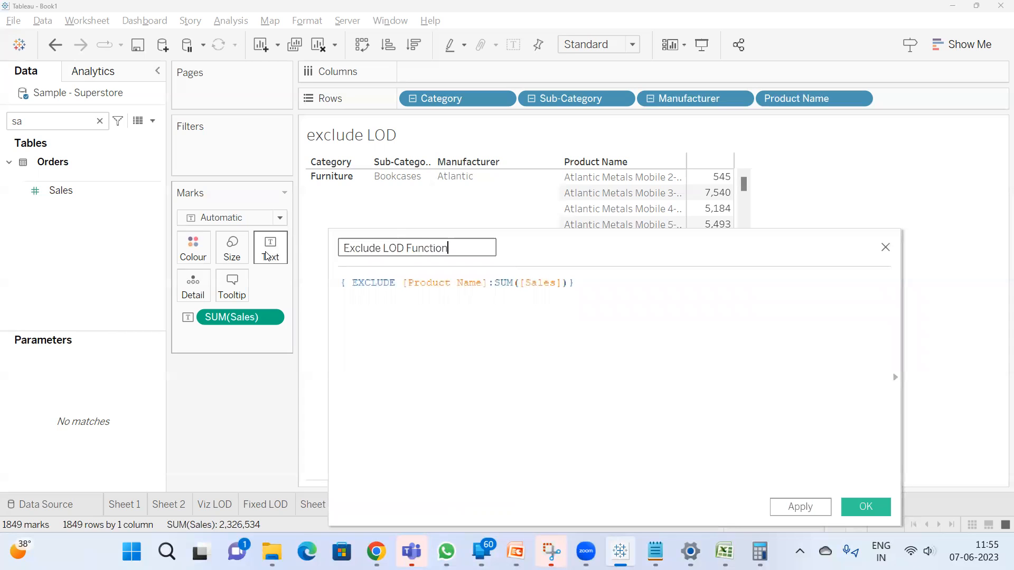
click(800, 507)
click(861, 508)
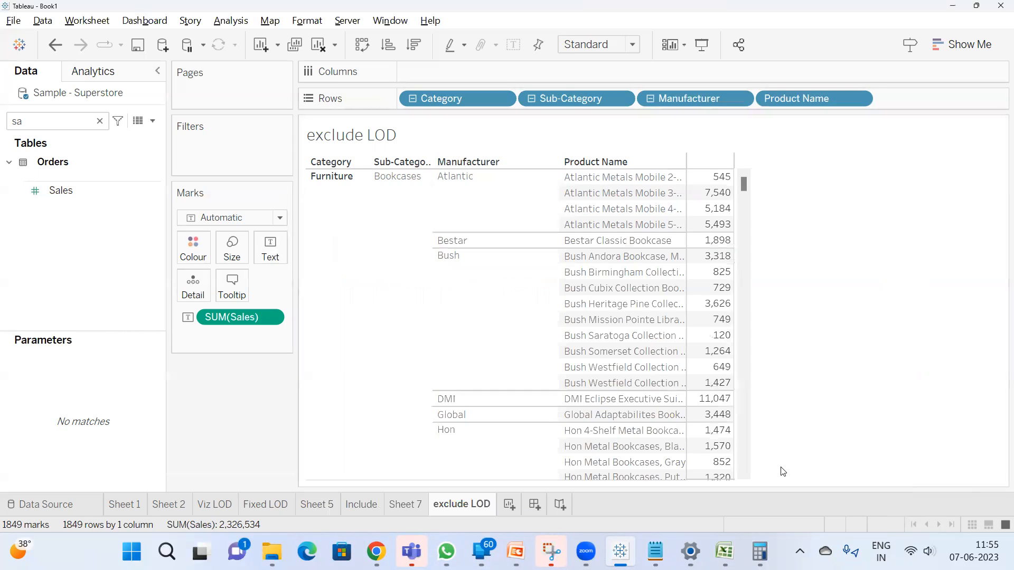
Search the fields for "exc", add Exclude LOD Function to the view alongside Sales, and widen the shelf area beside the view
double_click(49, 123)
text(exc)
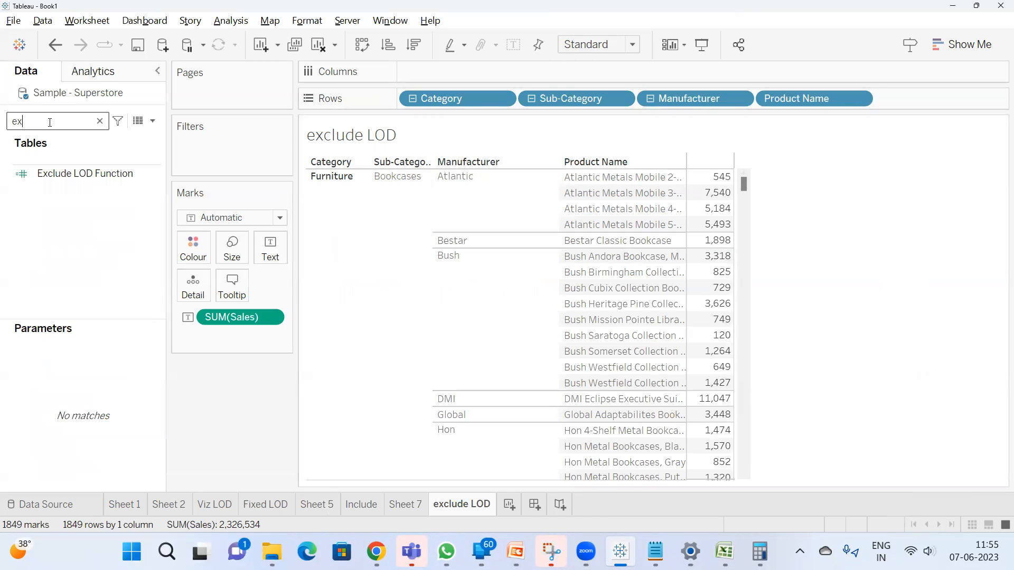
double_click(87, 179)
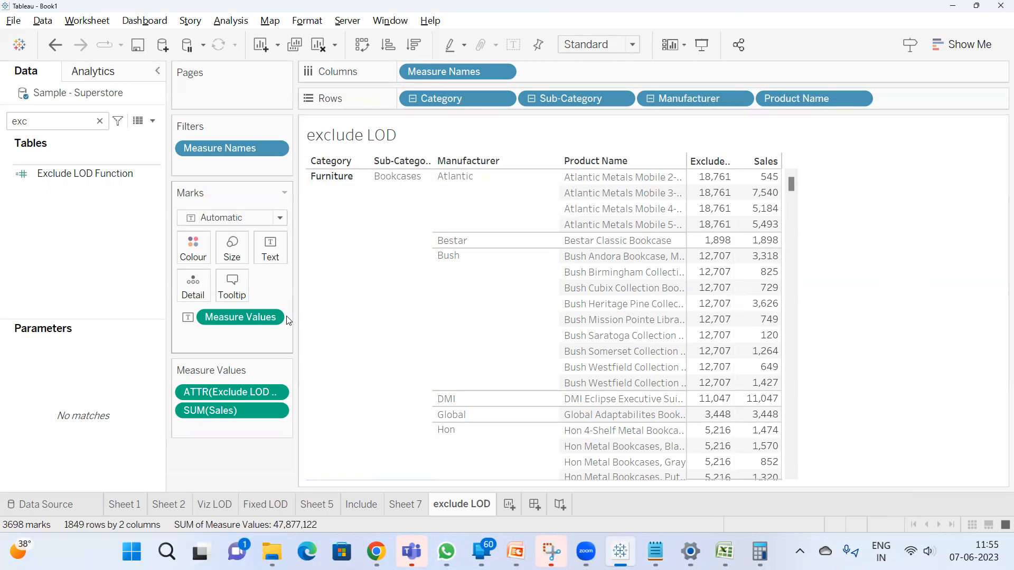
drag(293, 317, 332, 310)
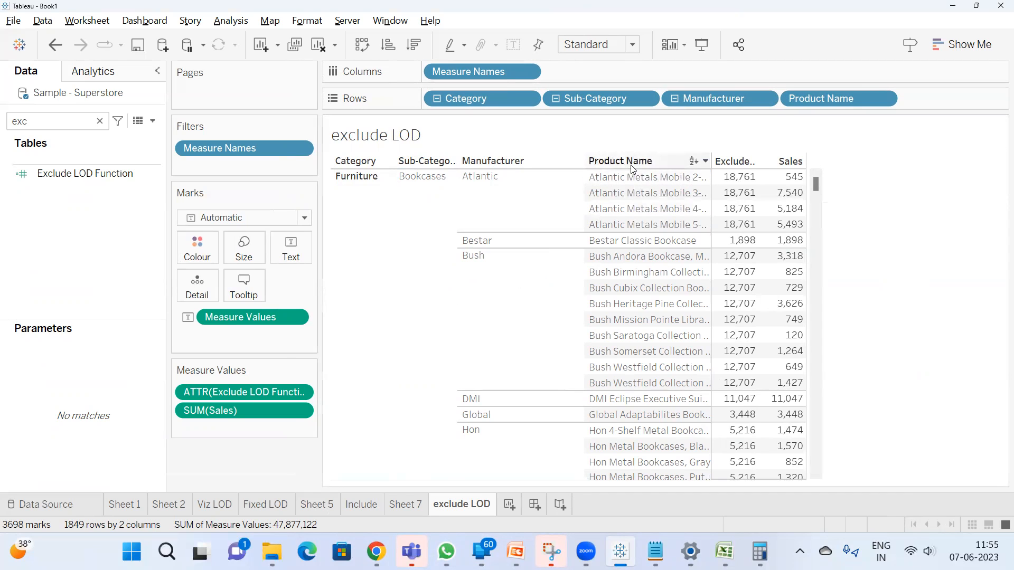
mouse_move(742, 184)
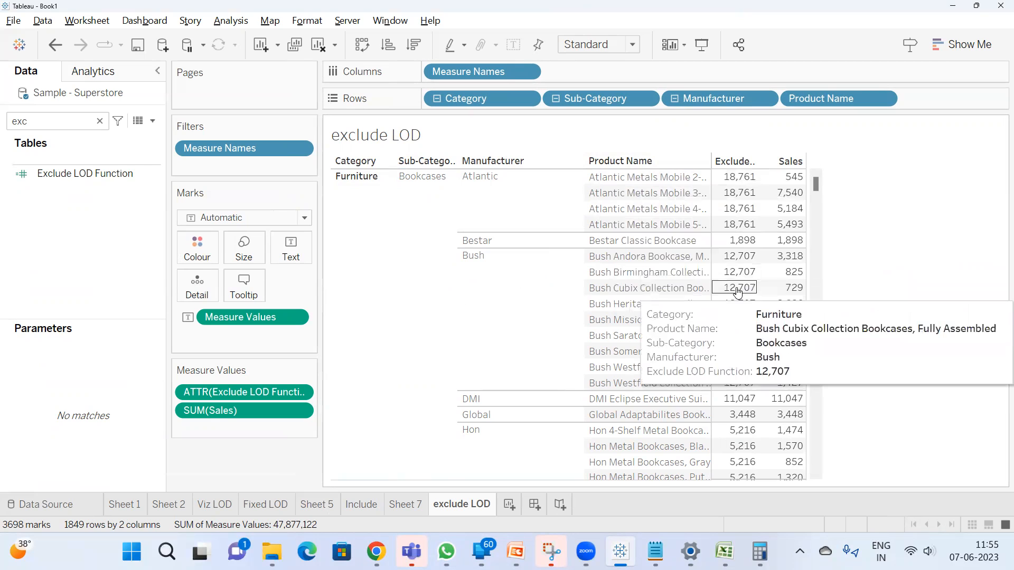
Create a new worksheet and add Category and Sub-Category to its rows
click(508, 505)
double_click(427, 100)
text(cat)
key(Return)
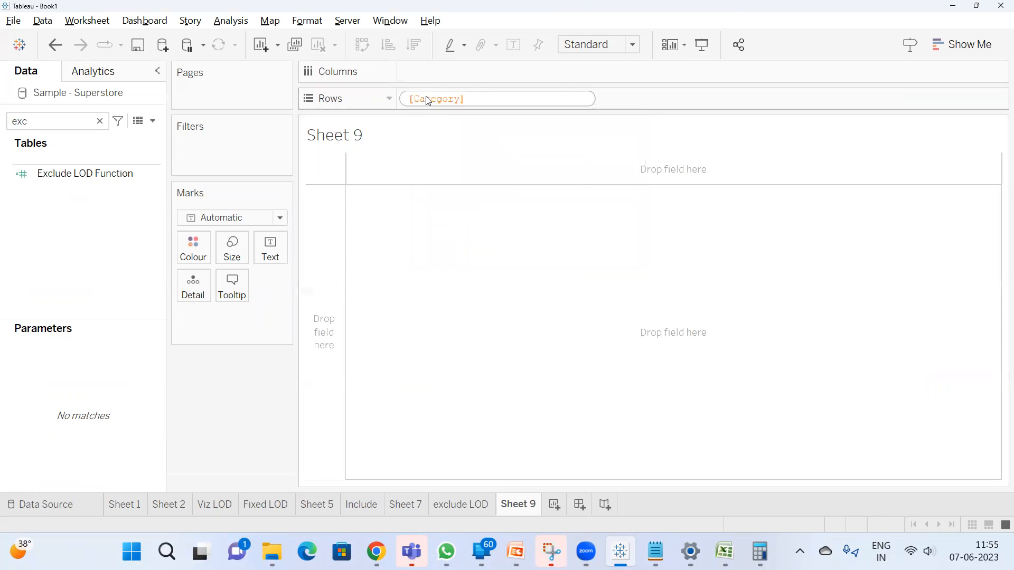
key(Return)
double_click(634, 99)
text(su)
key(Return)
key(Return)
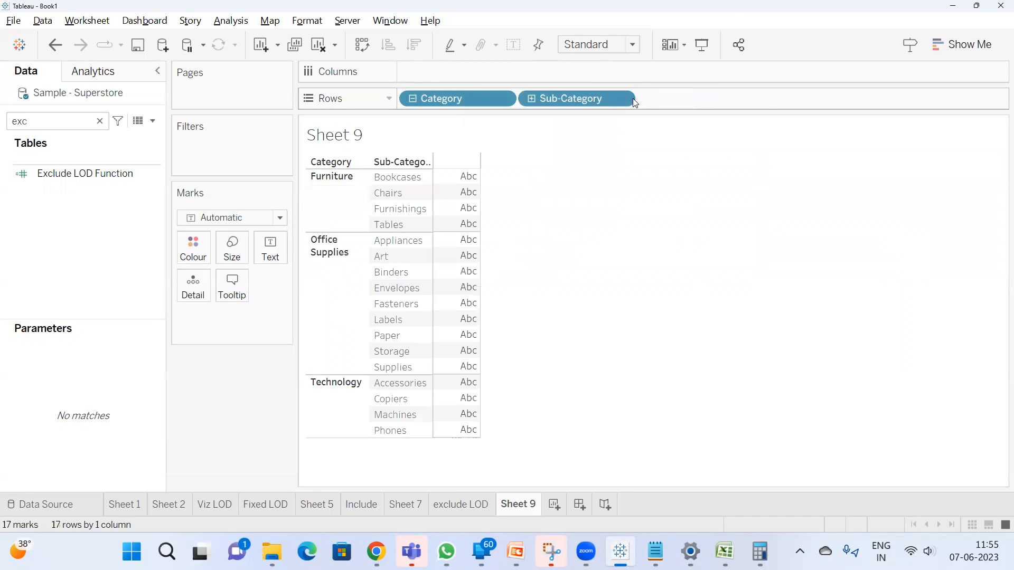
Add Manufacturer after Sub-Category in the rows and show Sales as the displayed values
double_click(686, 97)
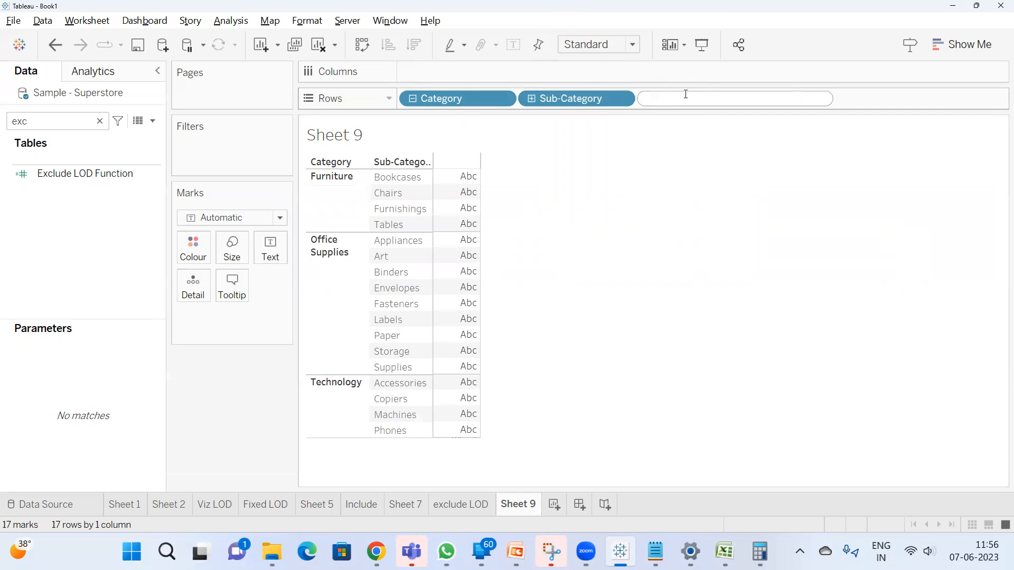
text(man)
key(Return)
key(Return)
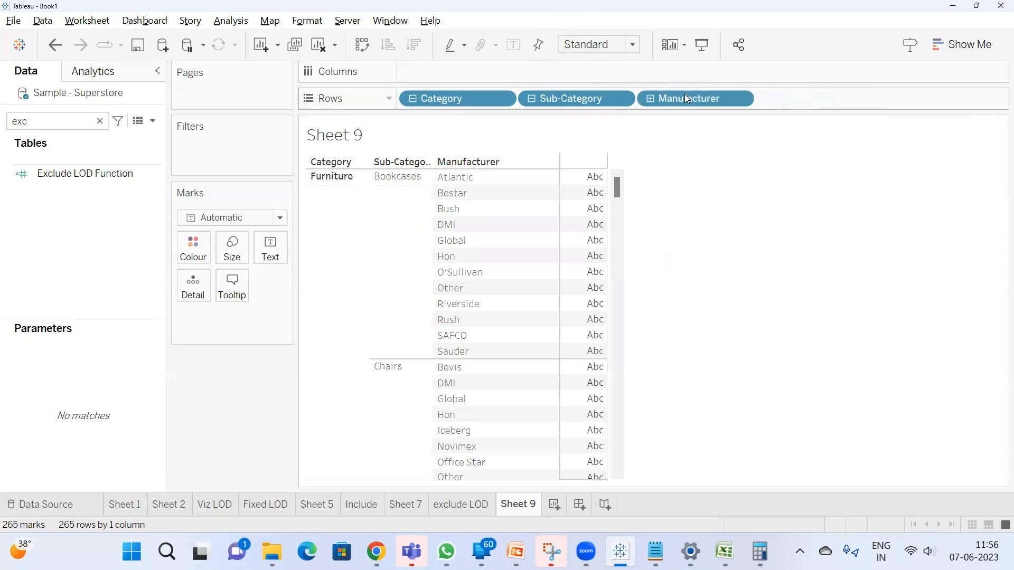
double_click(54, 120)
text(sa)
double_click(70, 190)
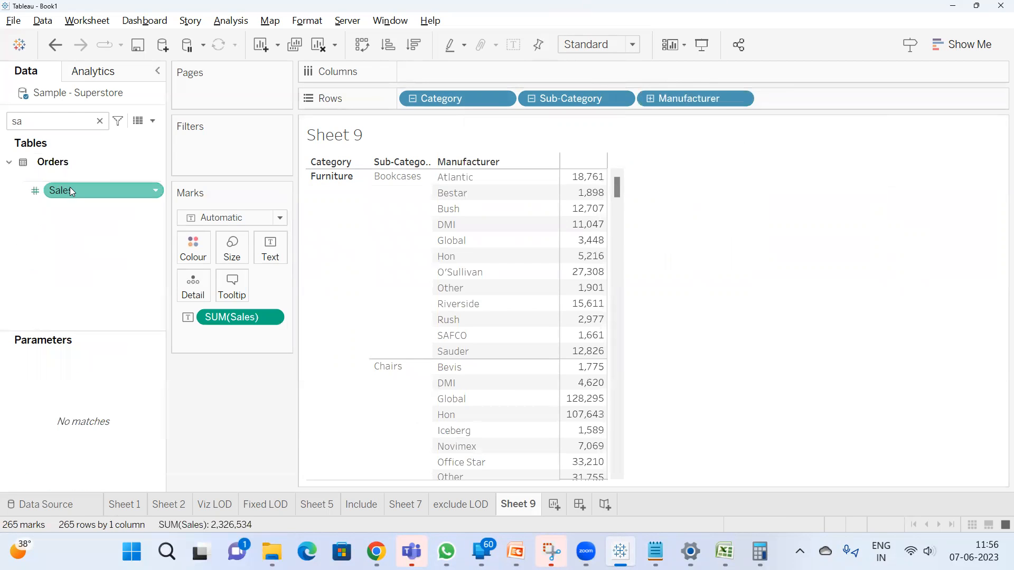
Compare Atlantic's Exclude LOD Function value on the exclude LOD sheet with its manufacturer-level Sales on Sheet 9
click(461, 505)
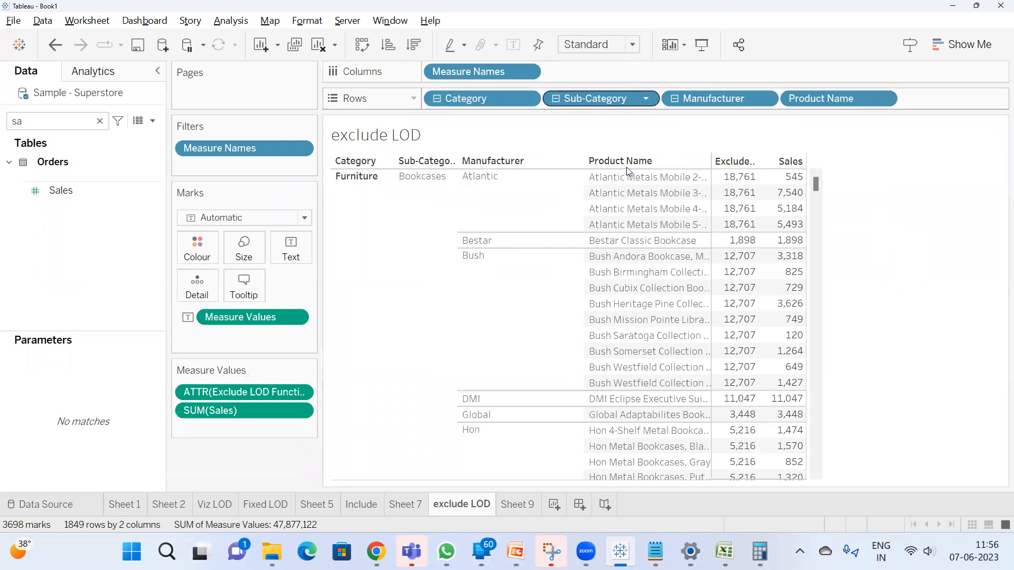
click(544, 193)
click(527, 206)
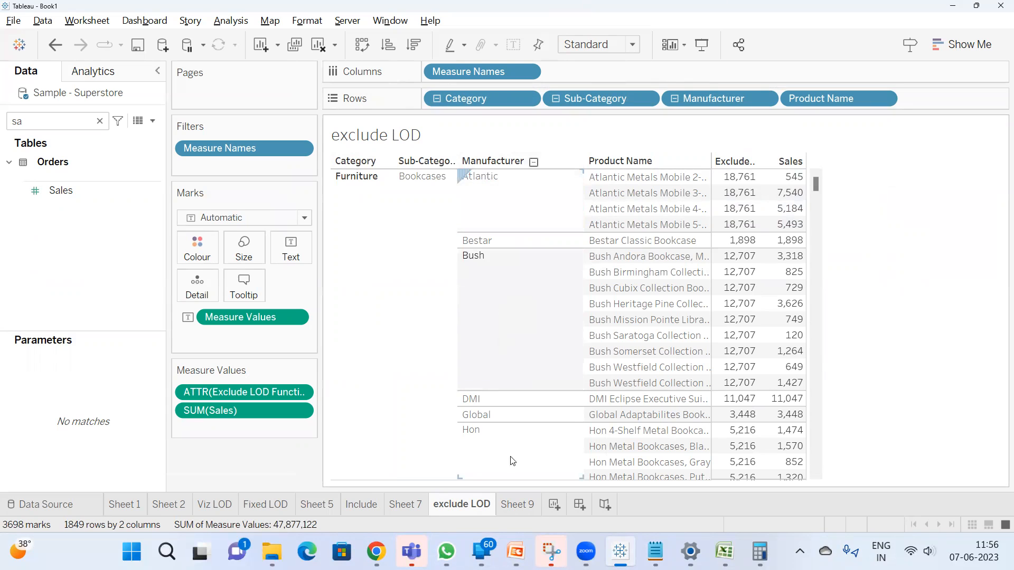
click(518, 504)
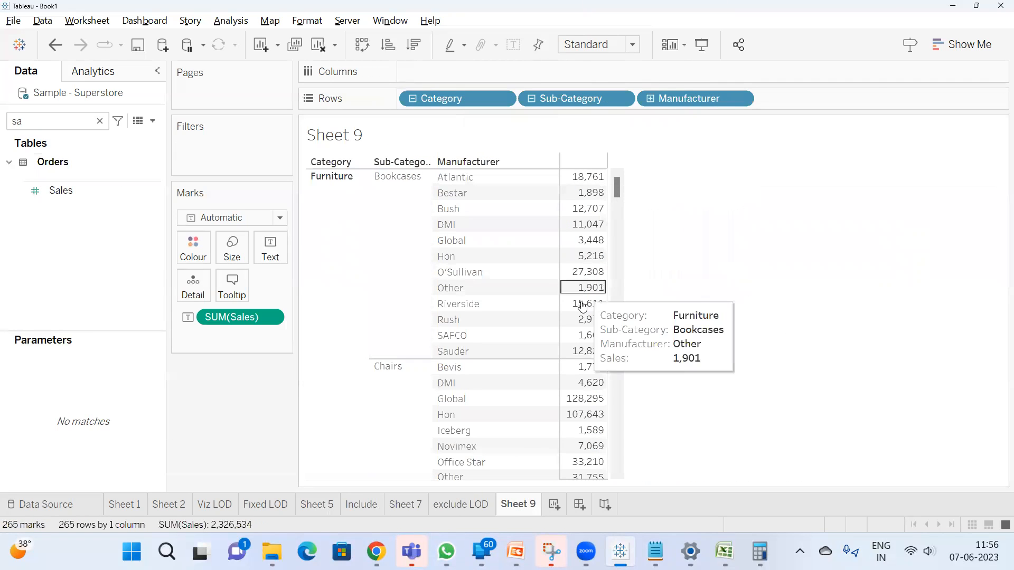
click(602, 177)
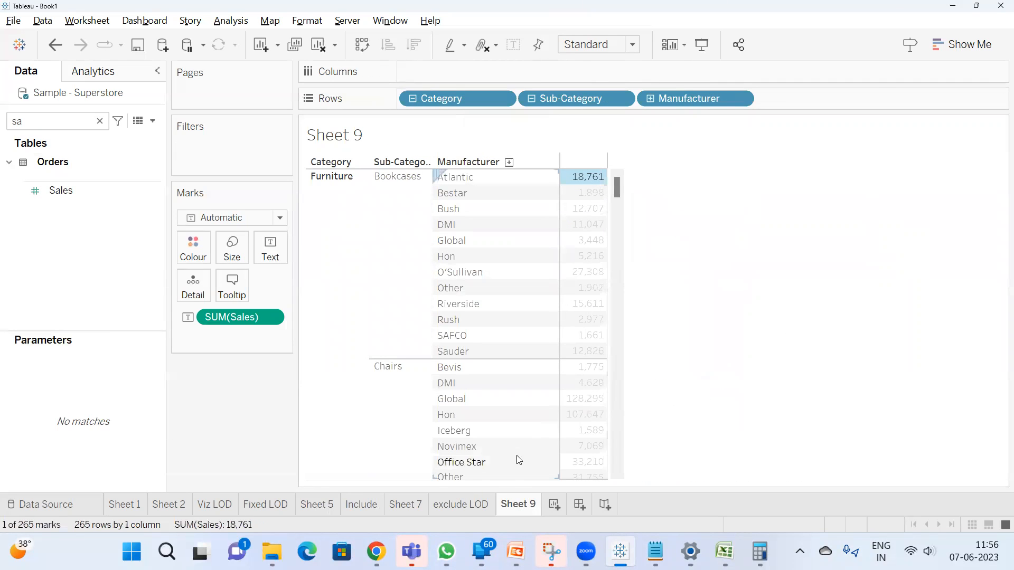
Return to the exclude LOD sheet and widen the Product Name column slightly
click(464, 503)
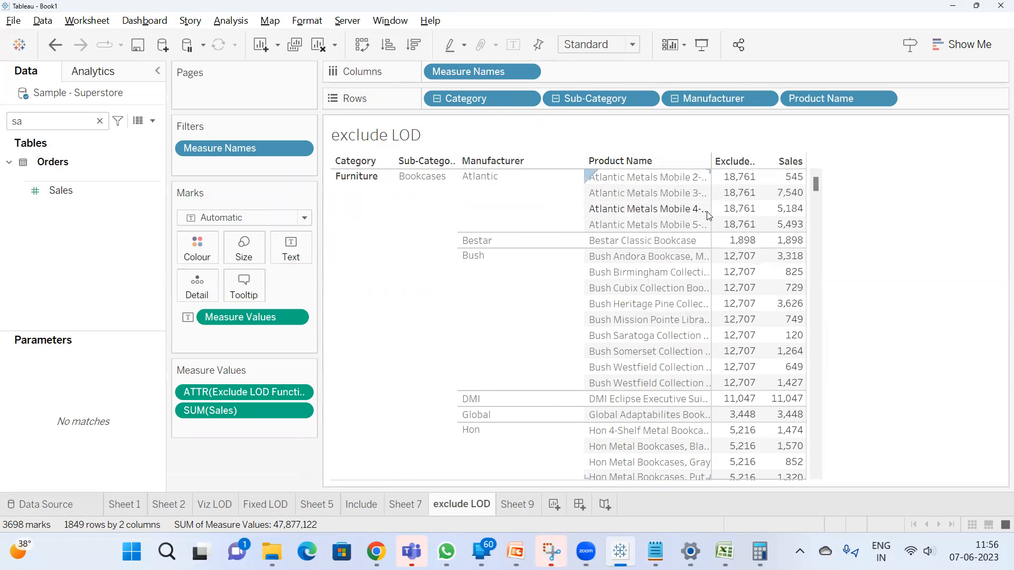
drag(708, 211, 725, 211)
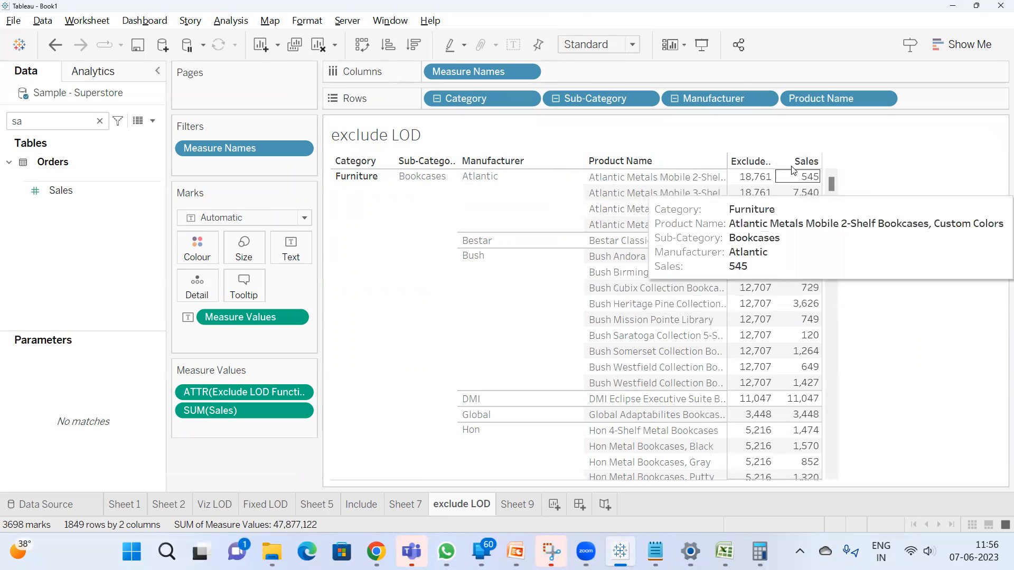
mouse_move(805, 255)
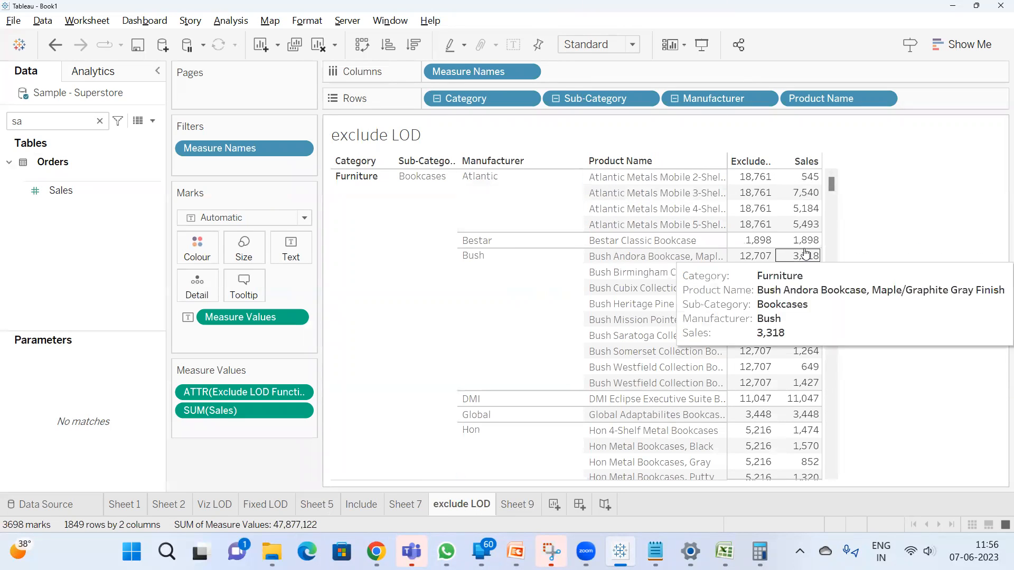
Check the Sales for Bush bookcases on Sheet 9 against the Exclude LOD Function values on the exclude LOD sheet
click(526, 506)
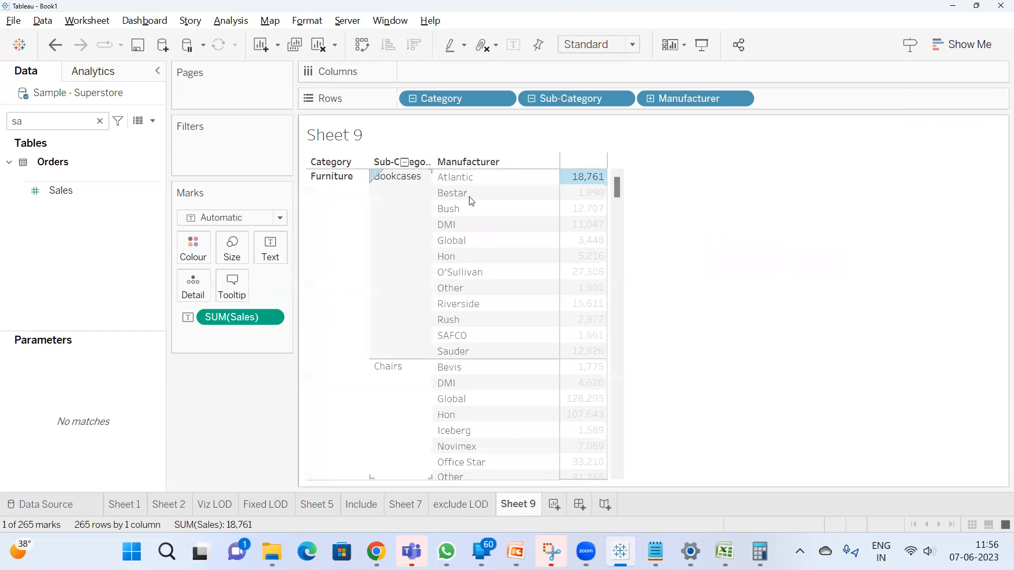
click(580, 213)
click(760, 193)
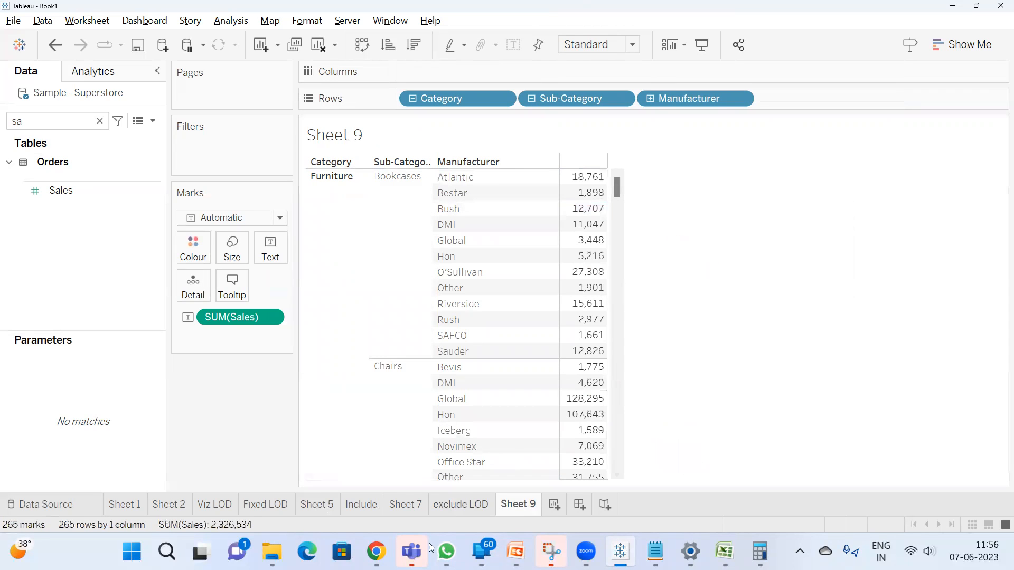
click(475, 507)
mouse_move(738, 271)
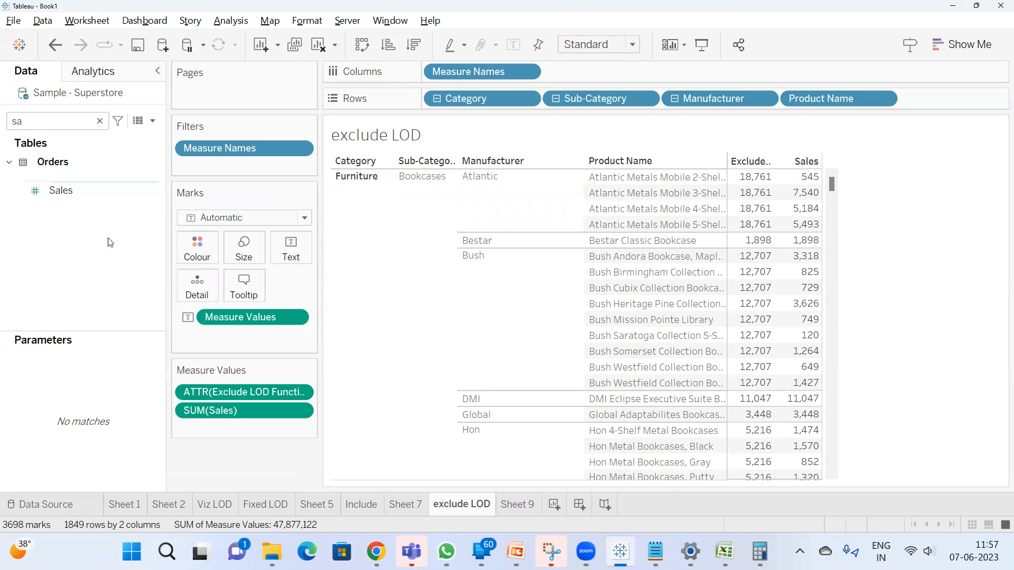
Create a new calculated field and begin its formula as { FIXED [Category],[Sub-Category],[Manufacturer]
click(154, 123)
click(68, 136)
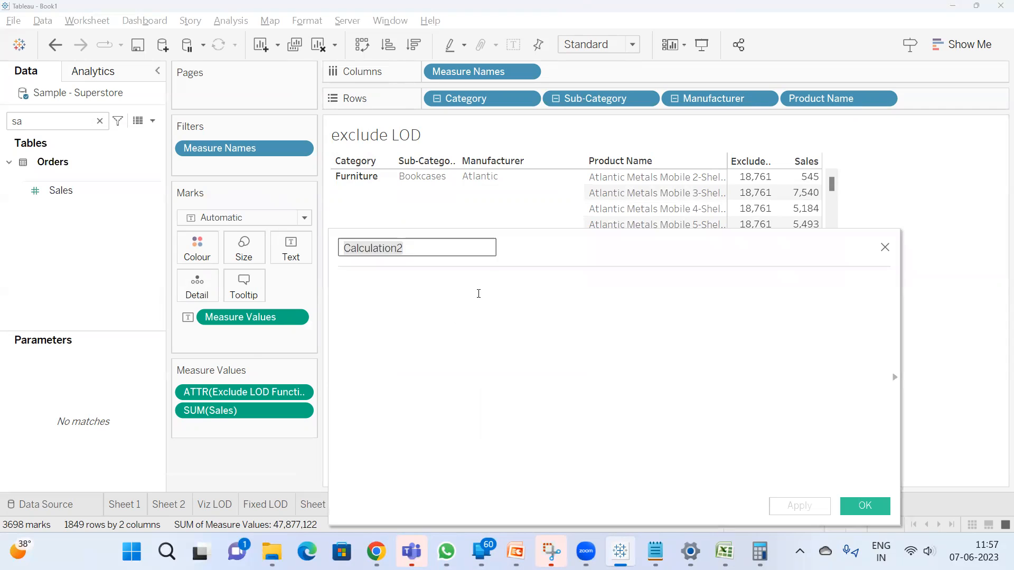
click(487, 288)
text({ FIXED )
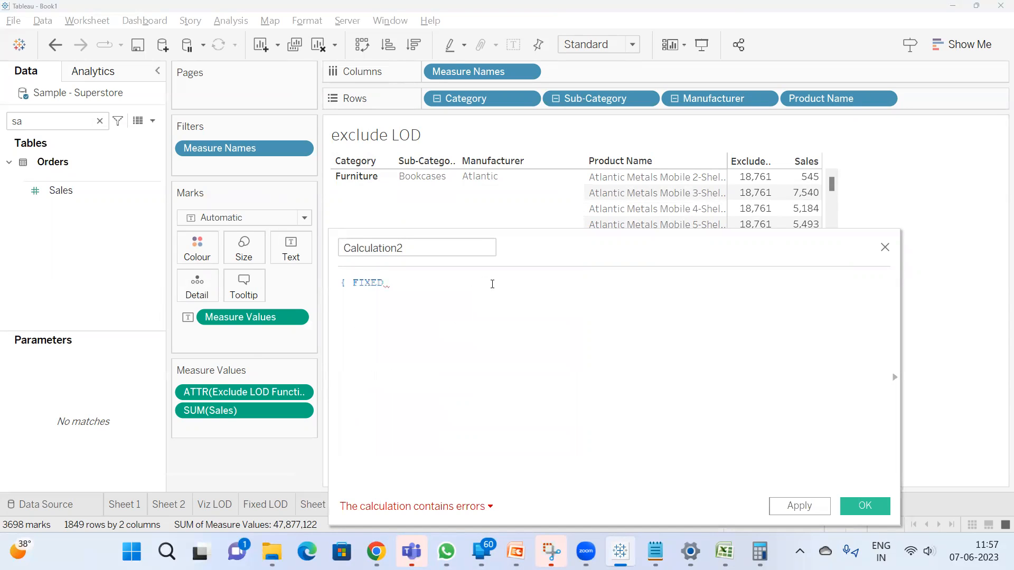
text(cat)
key(Return)
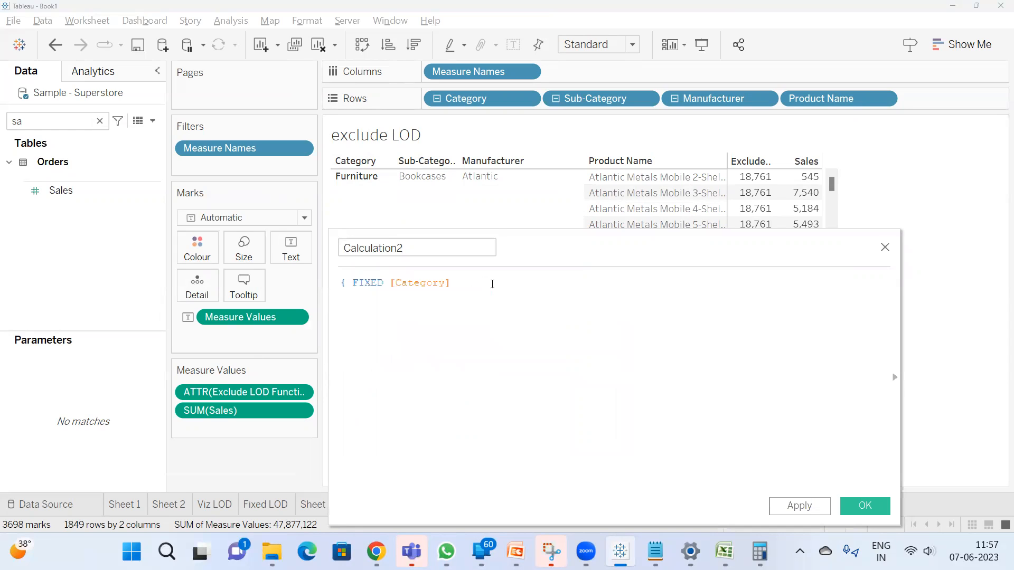
text(,sub)
key(Return)
text(,man)
key(Return)
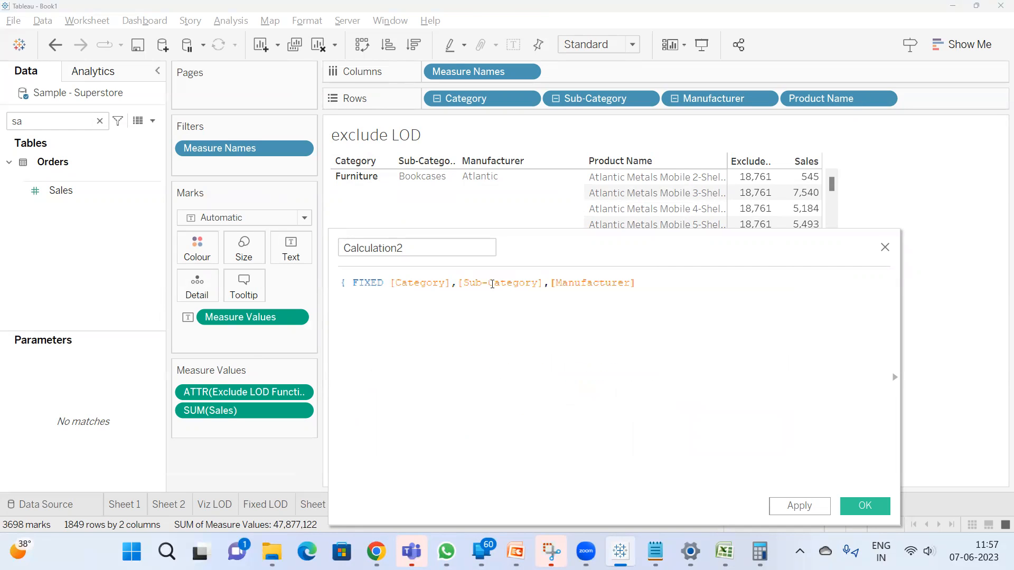
Complete the FIXED formula with :SUM([Sales])} and save the calculated field under its default name
text(:su)
key(Return)
text(sal)
key(Return)
click(864, 506)
Search the fields for "ca" and add Calculation2 to the view's measure values
double_click(51, 126)
text(ca)
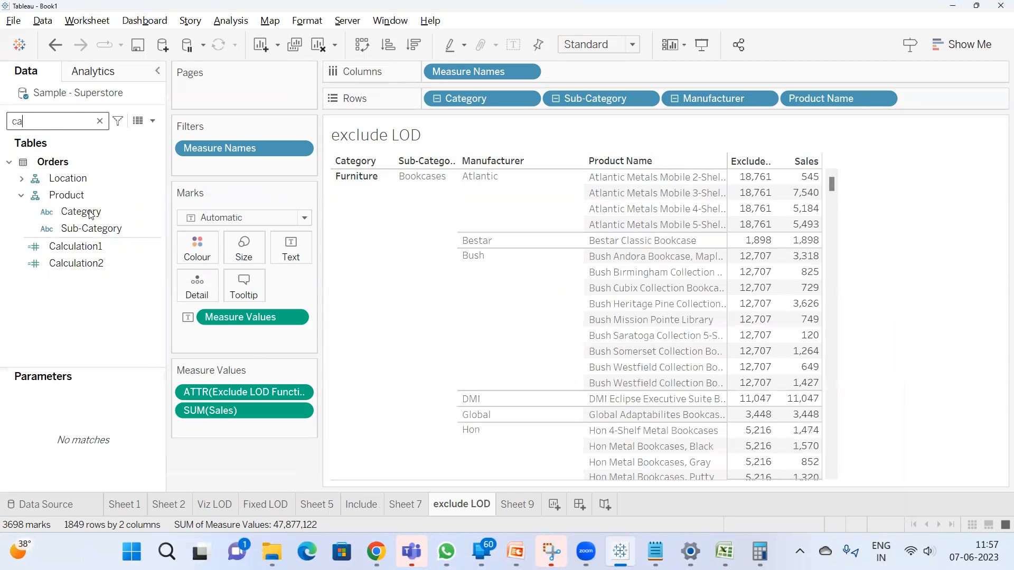
double_click(88, 262)
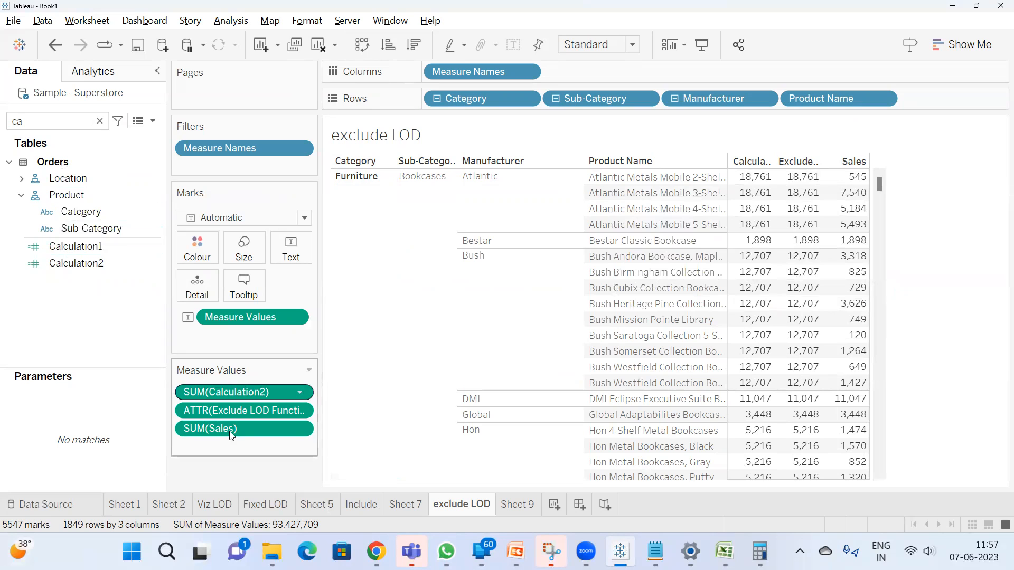
Open Calculation2 for editing, review the dimensions in its FIXED formula against the view, and close the editor
right_click(85, 262)
click(146, 88)
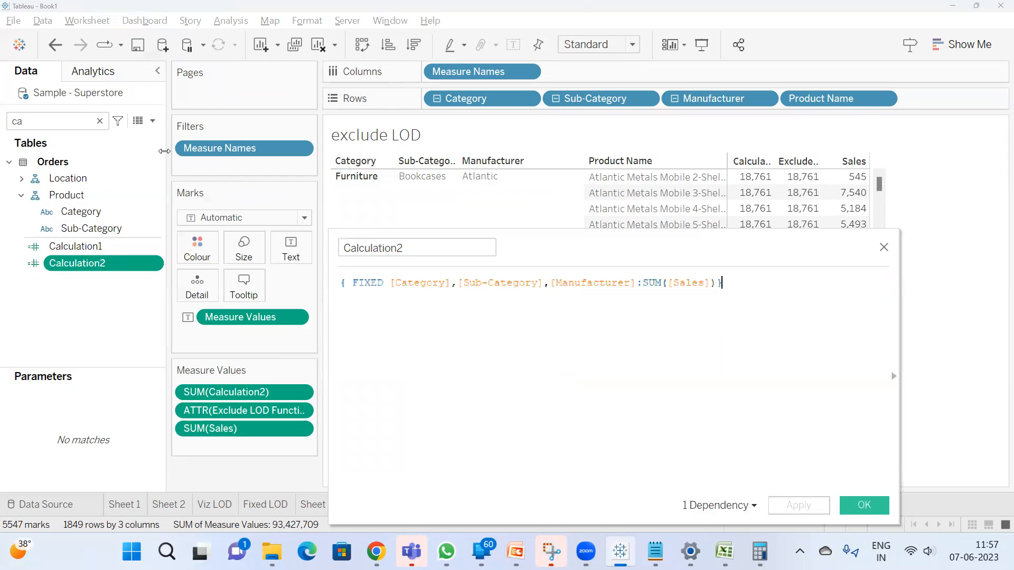
drag(539, 276, 493, 392)
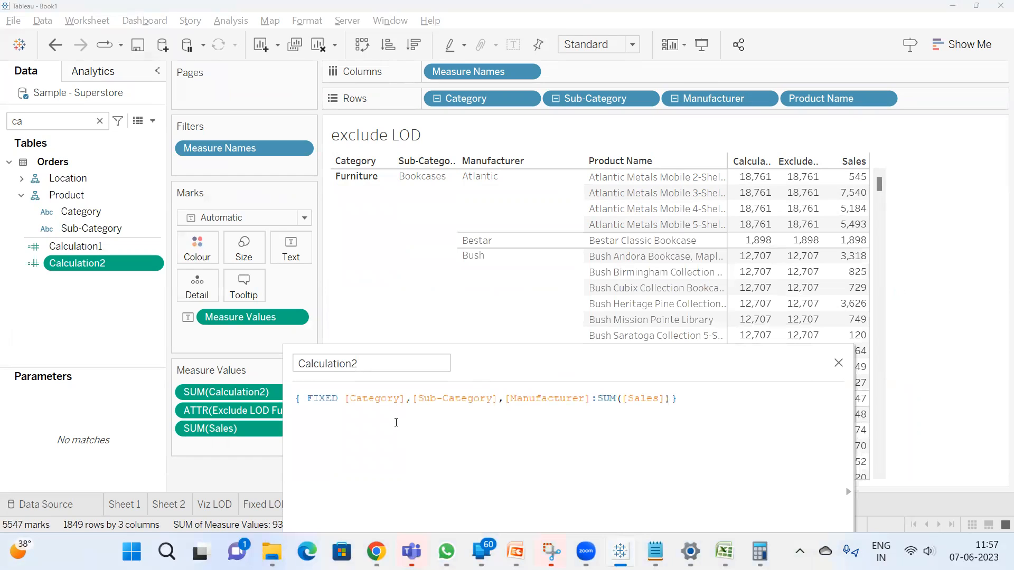
click(376, 400)
click(512, 398)
drag(477, 366, 444, 227)
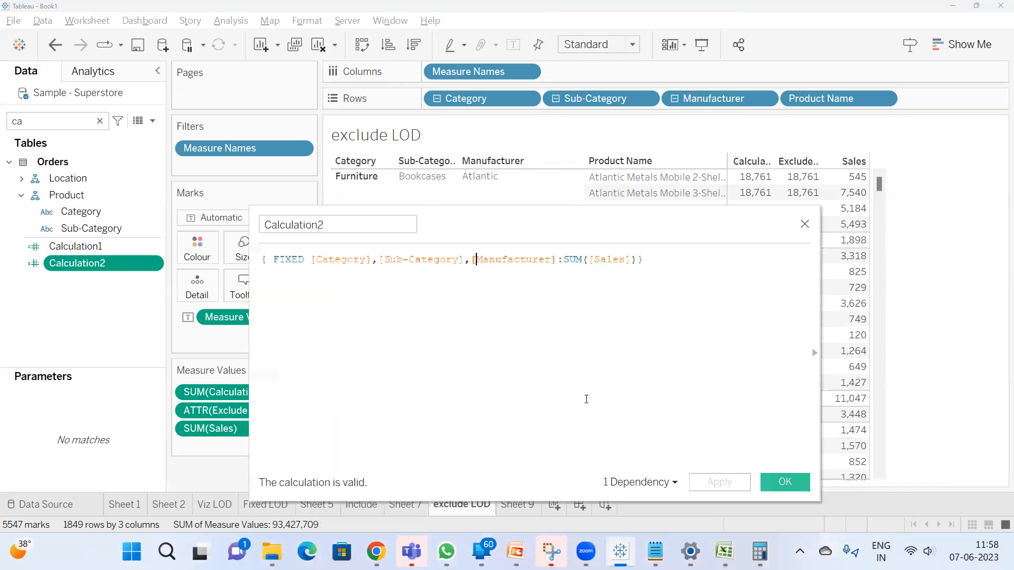
click(785, 482)
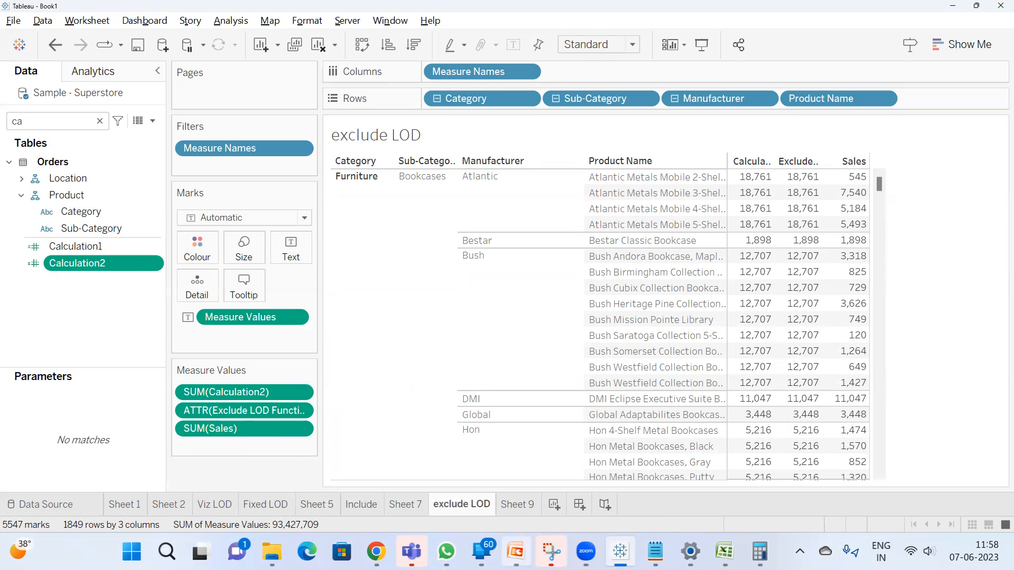
Switch to the Tableau training - Session21 presentation in PowerPoint
mouse_move(516, 551)
click(515, 472)
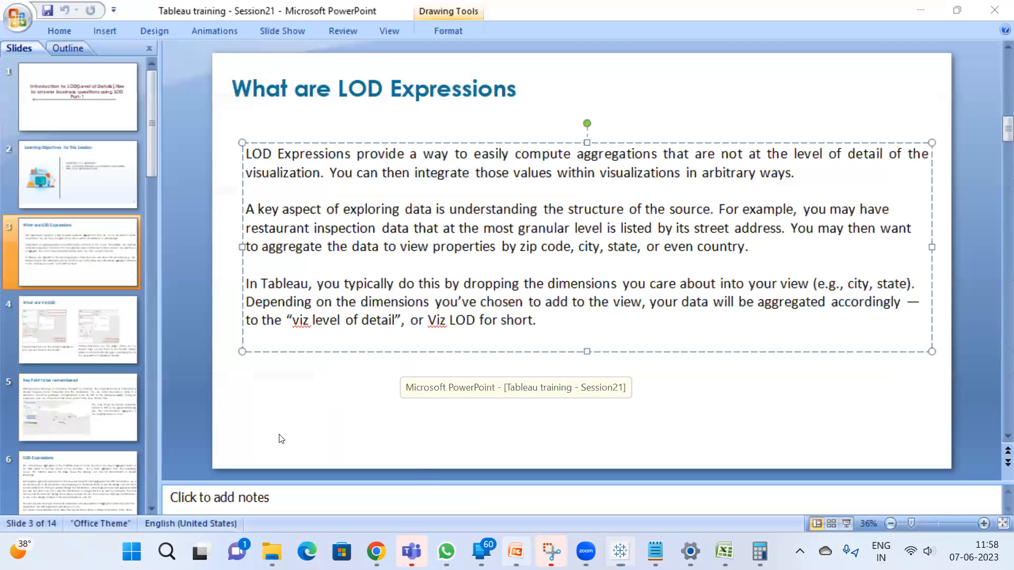
Display the slide on which region has the highest order size, followed by the closing Thank you slide
scroll(112, 390, down, 10)
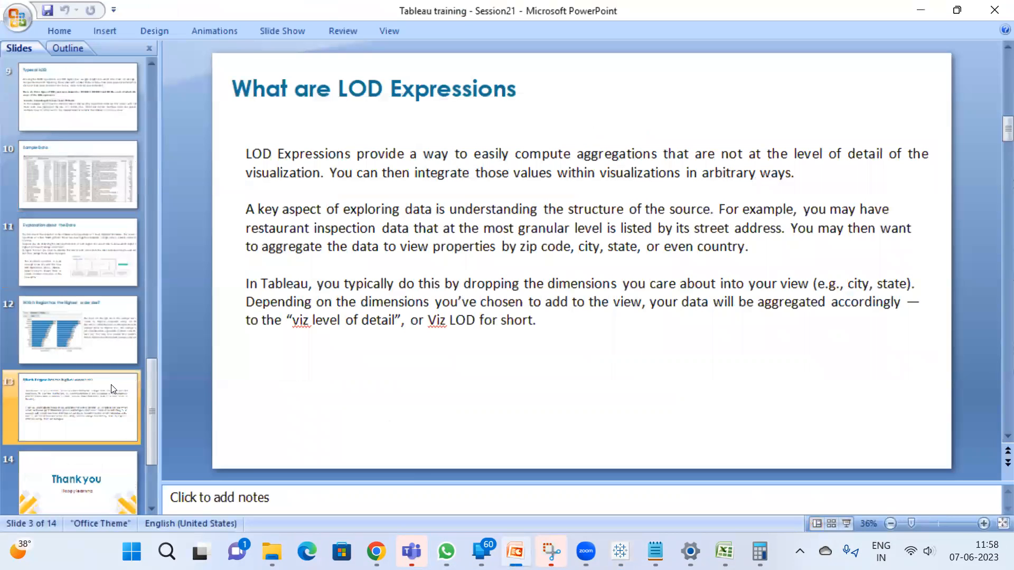
click(111, 387)
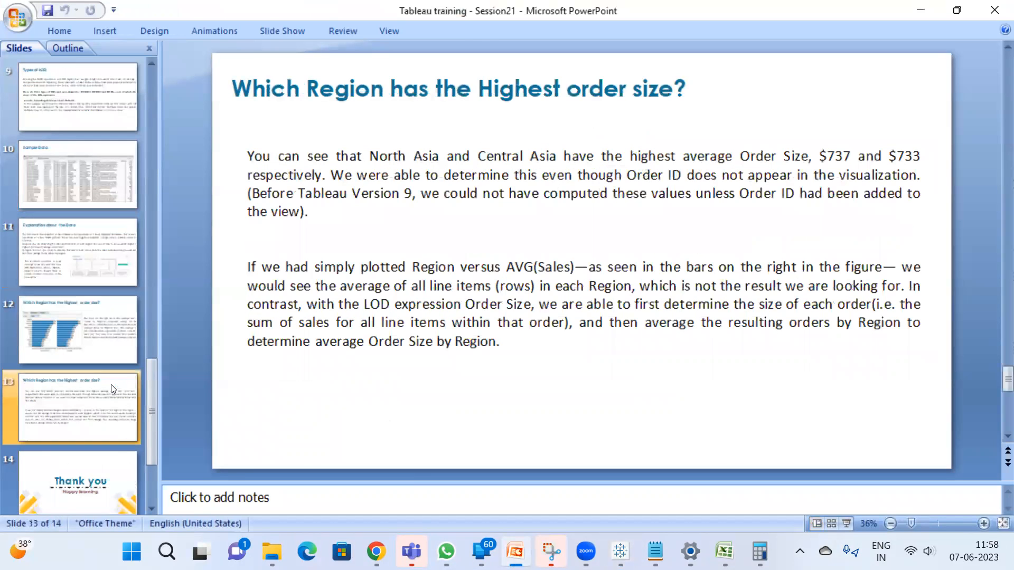
click(123, 460)
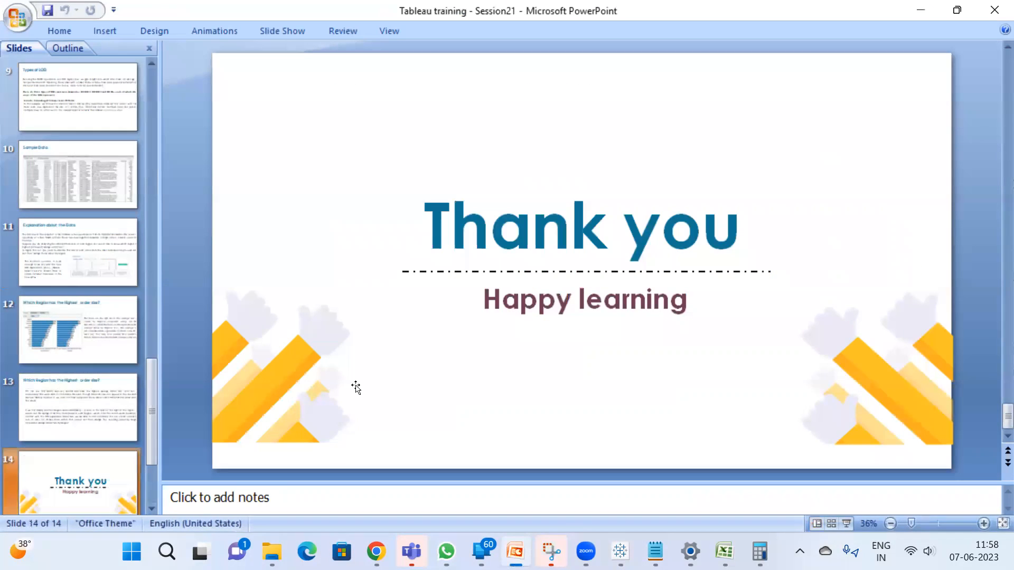
Switch to the Google Meet window in Chrome and leave the call
mouse_move(375, 551)
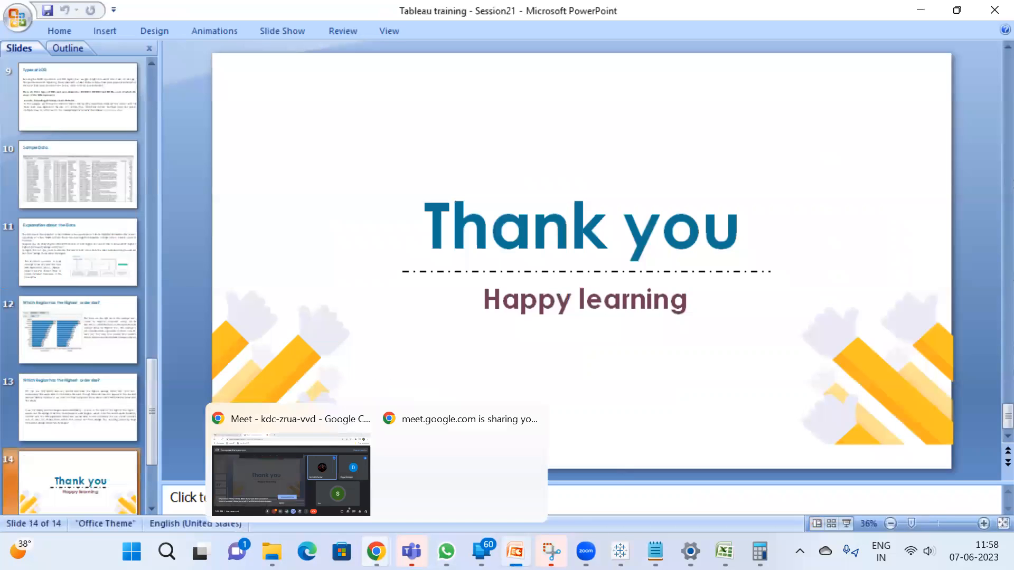
click(281, 445)
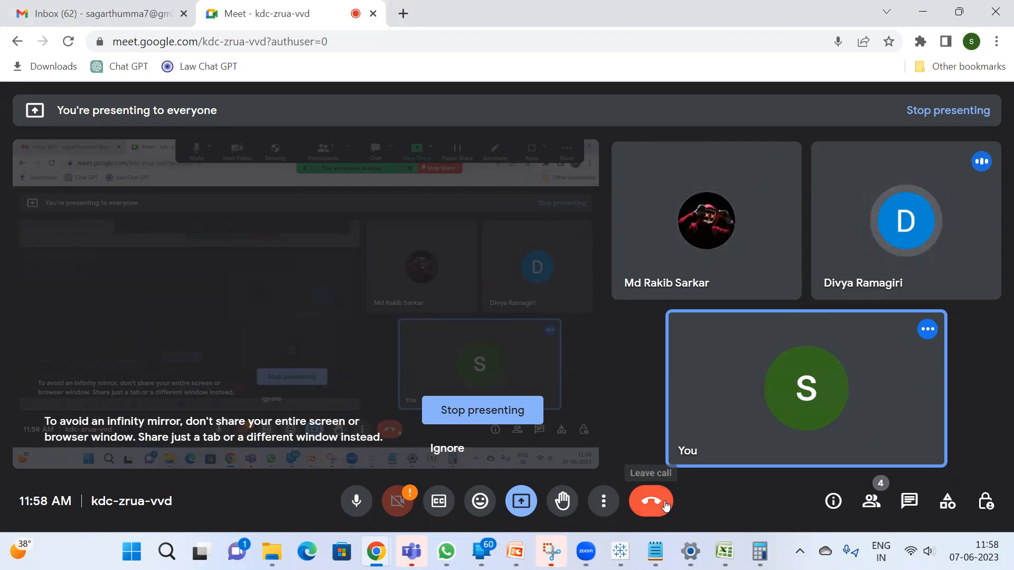
click(665, 505)
click(665, 504)
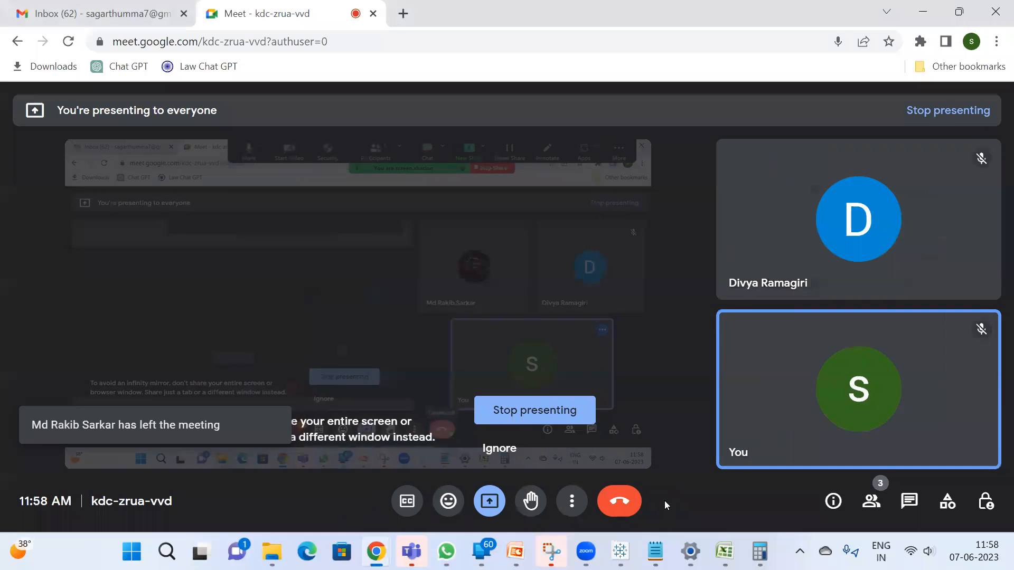